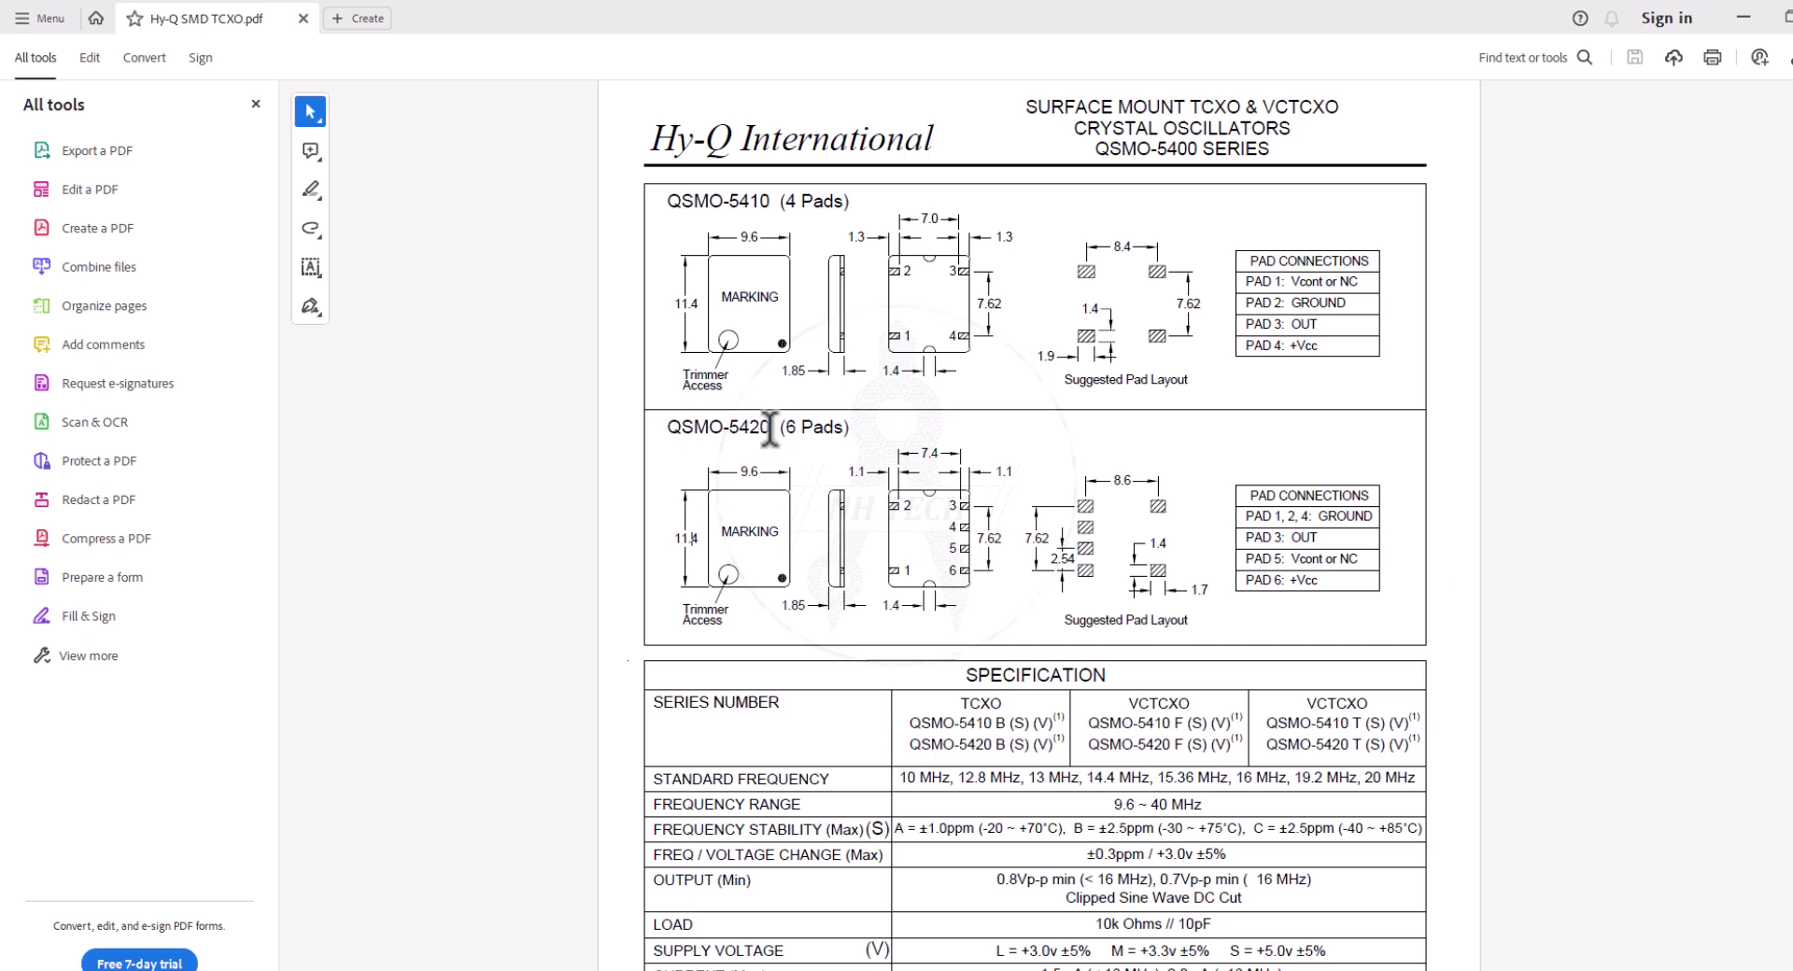
# Search Ultra Librarian for the datasheet part QSMO-5420 and look through the crystal oscillators listed on the Hy-Q website
pyautogui.moveTo(772, 427); pyautogui.dragTo(660, 427)
pyautogui.hotkey('ctrl', 'c')
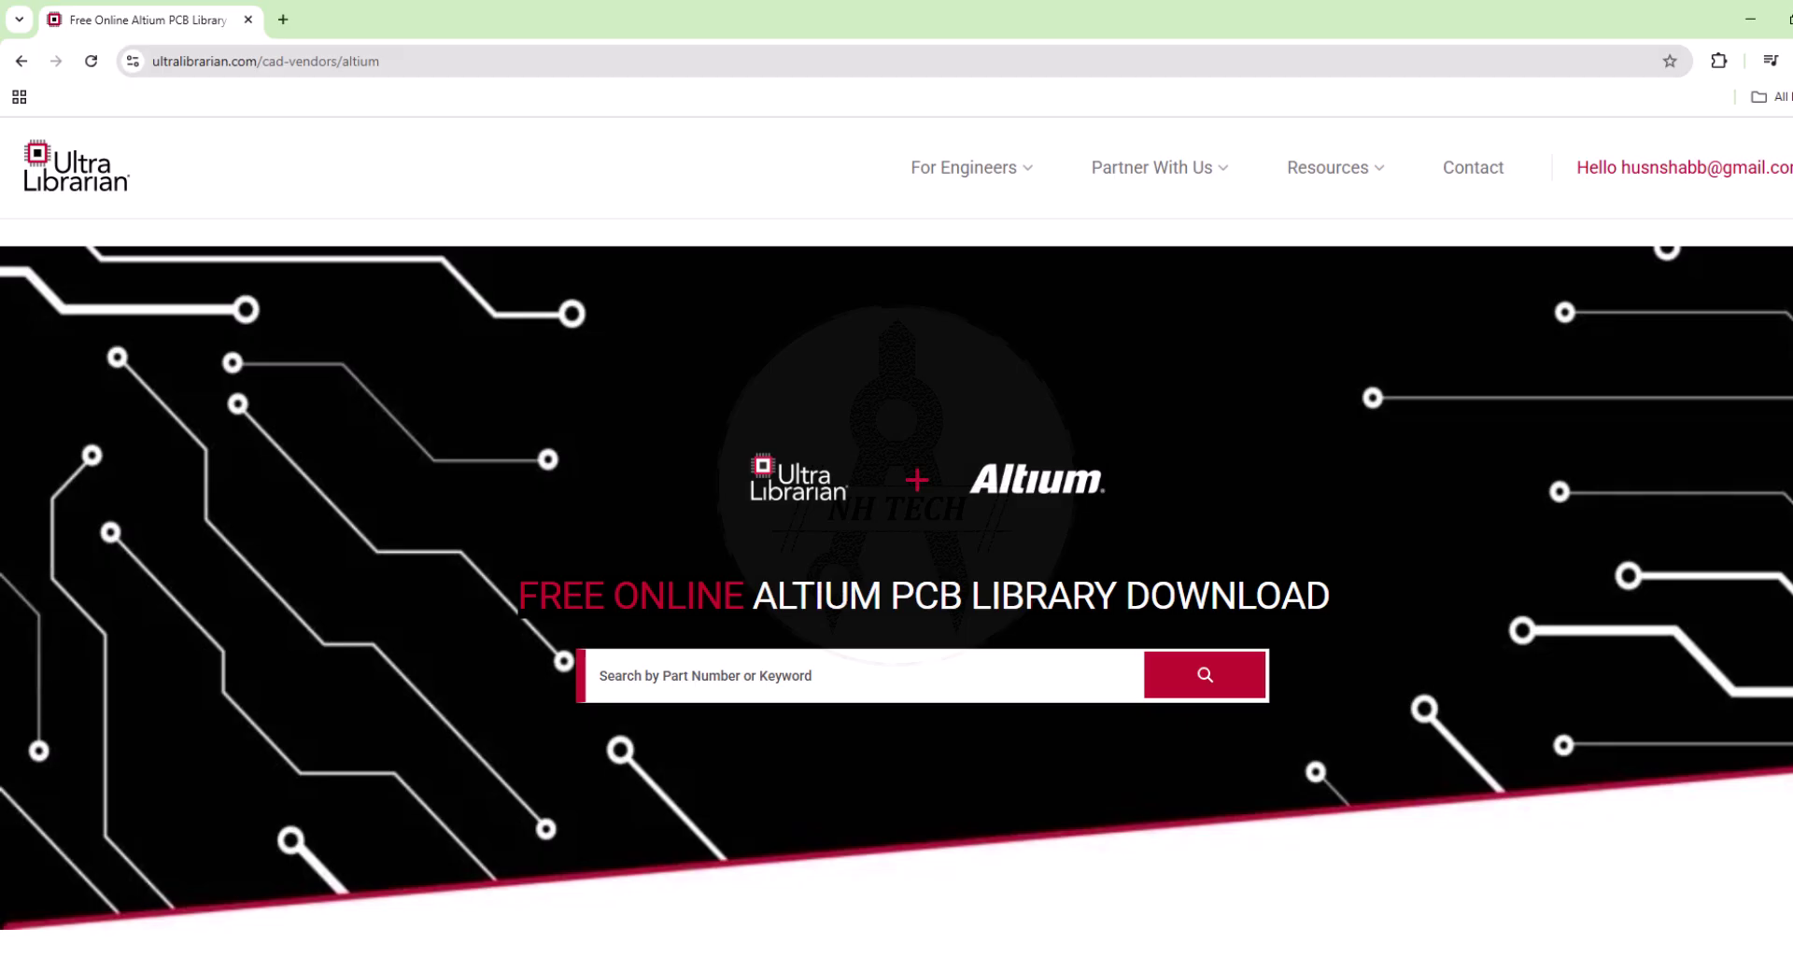
pyautogui.click(635, 691)
pyautogui.hotkey('ctrl', 'v')
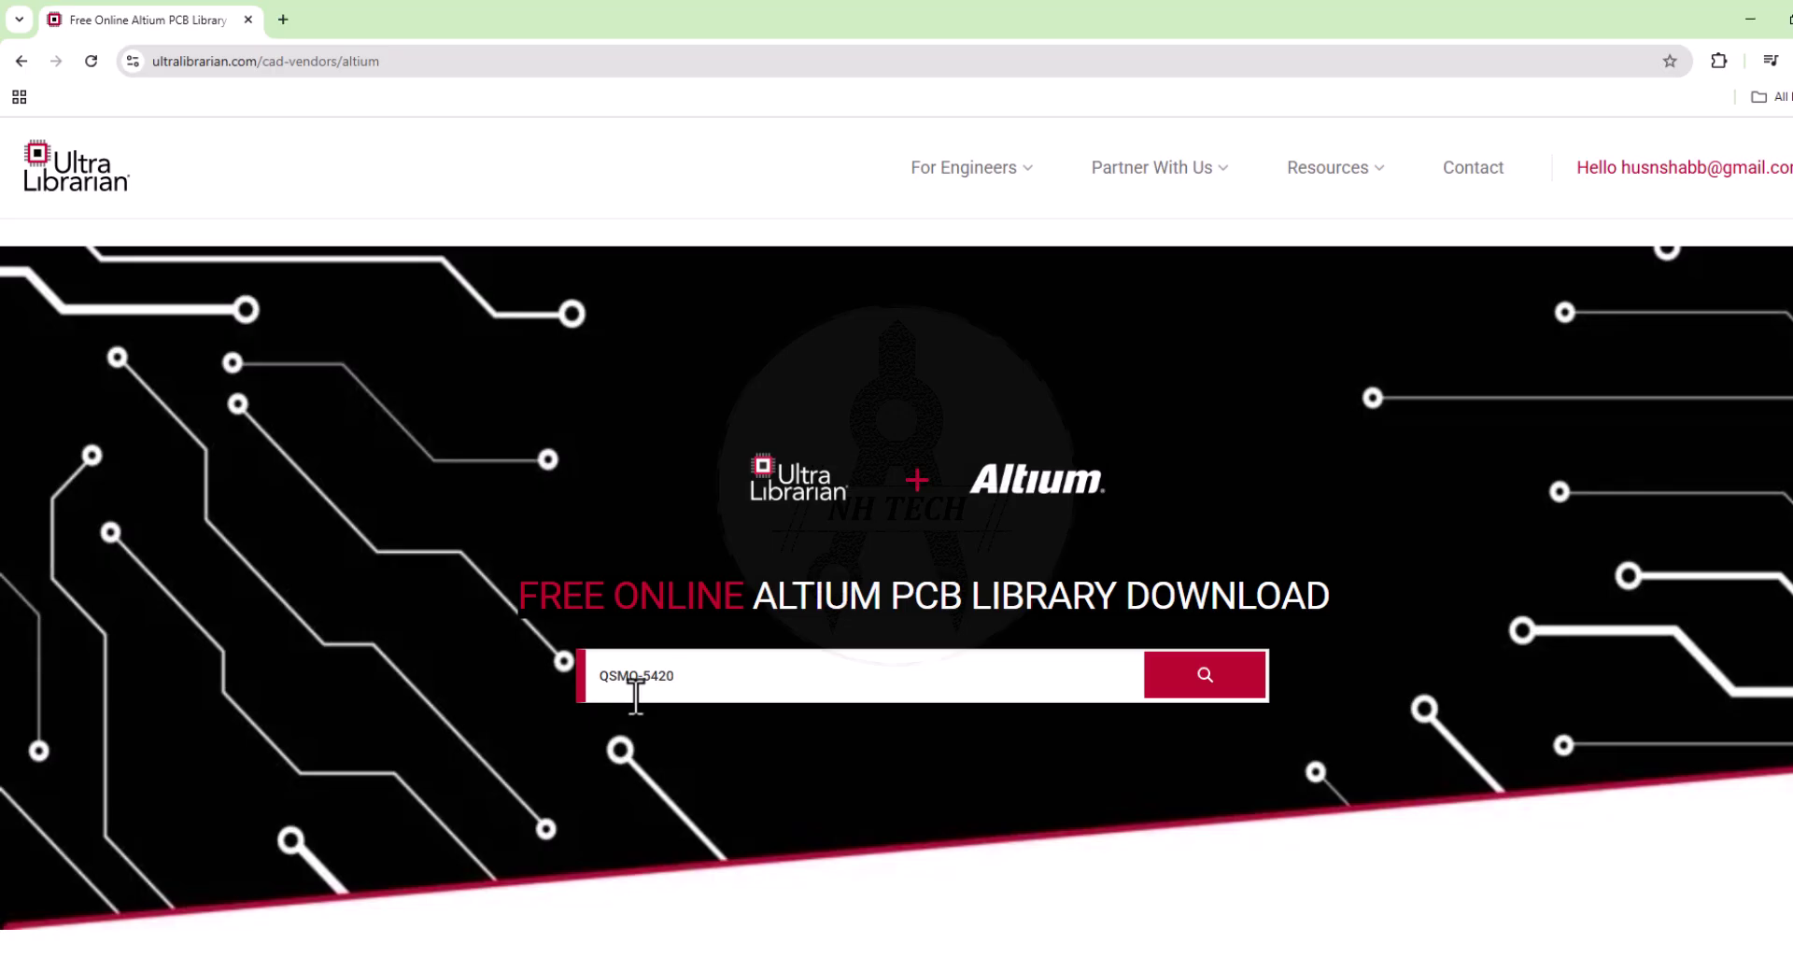
pyautogui.press('Return')
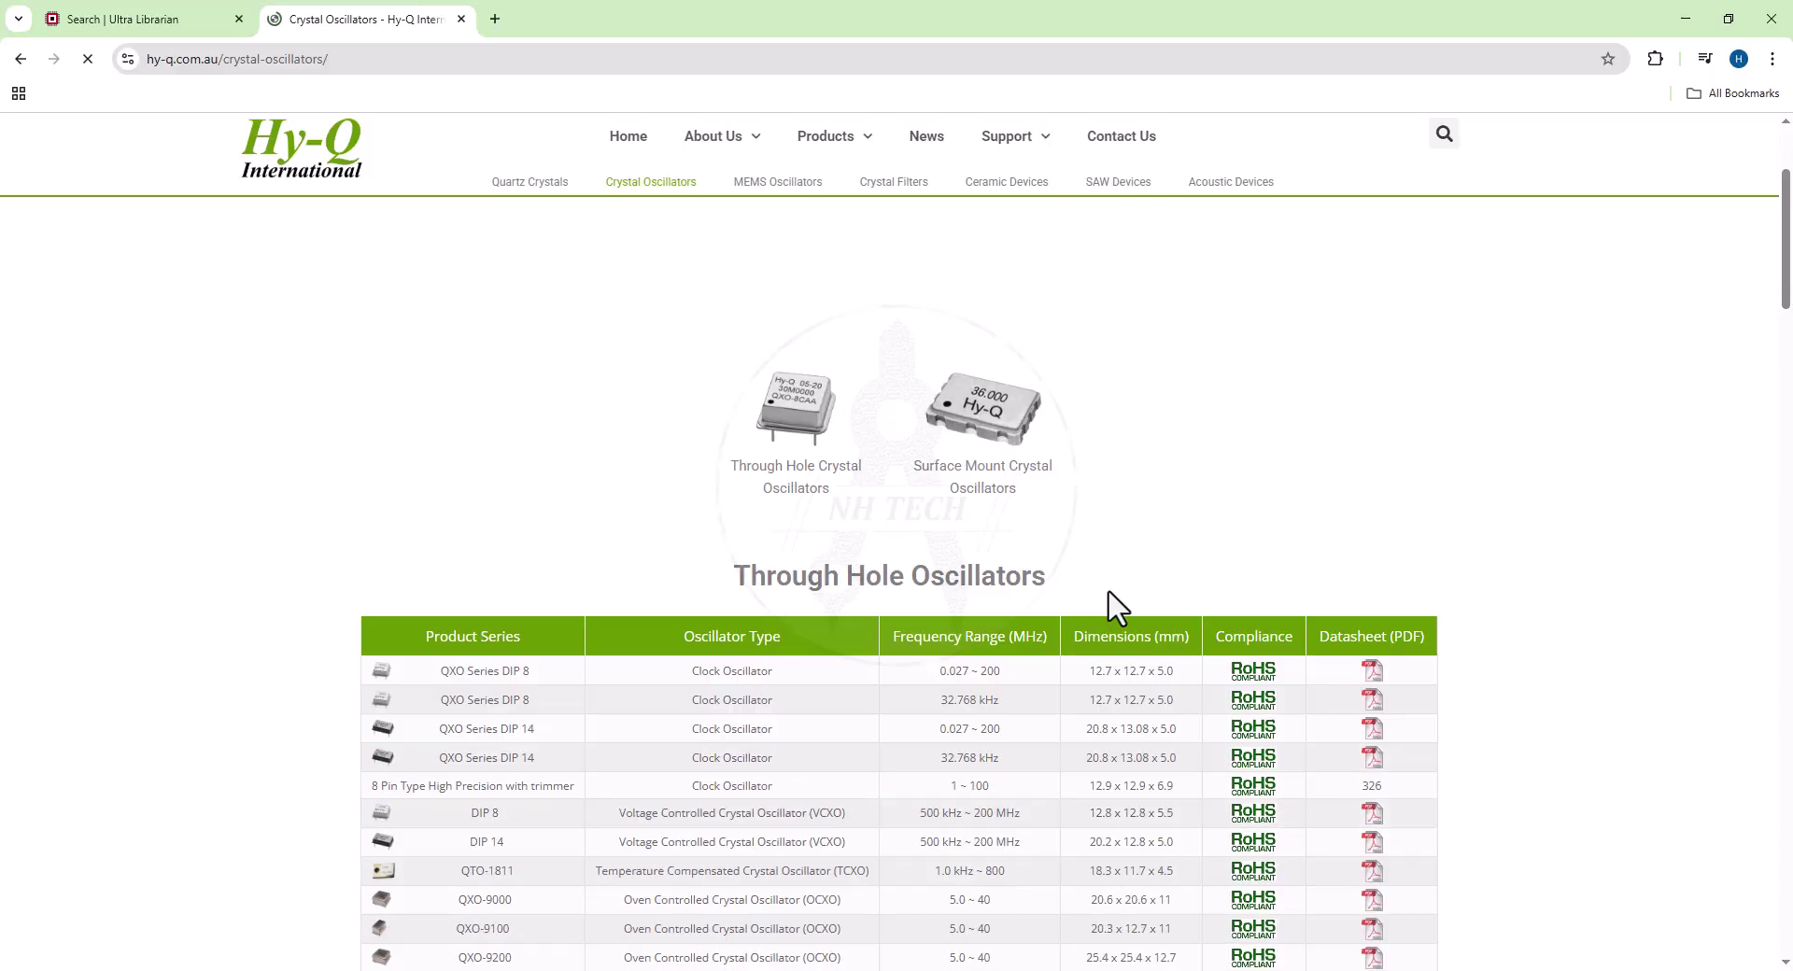
pyautogui.scroll(-10, 292, 712)
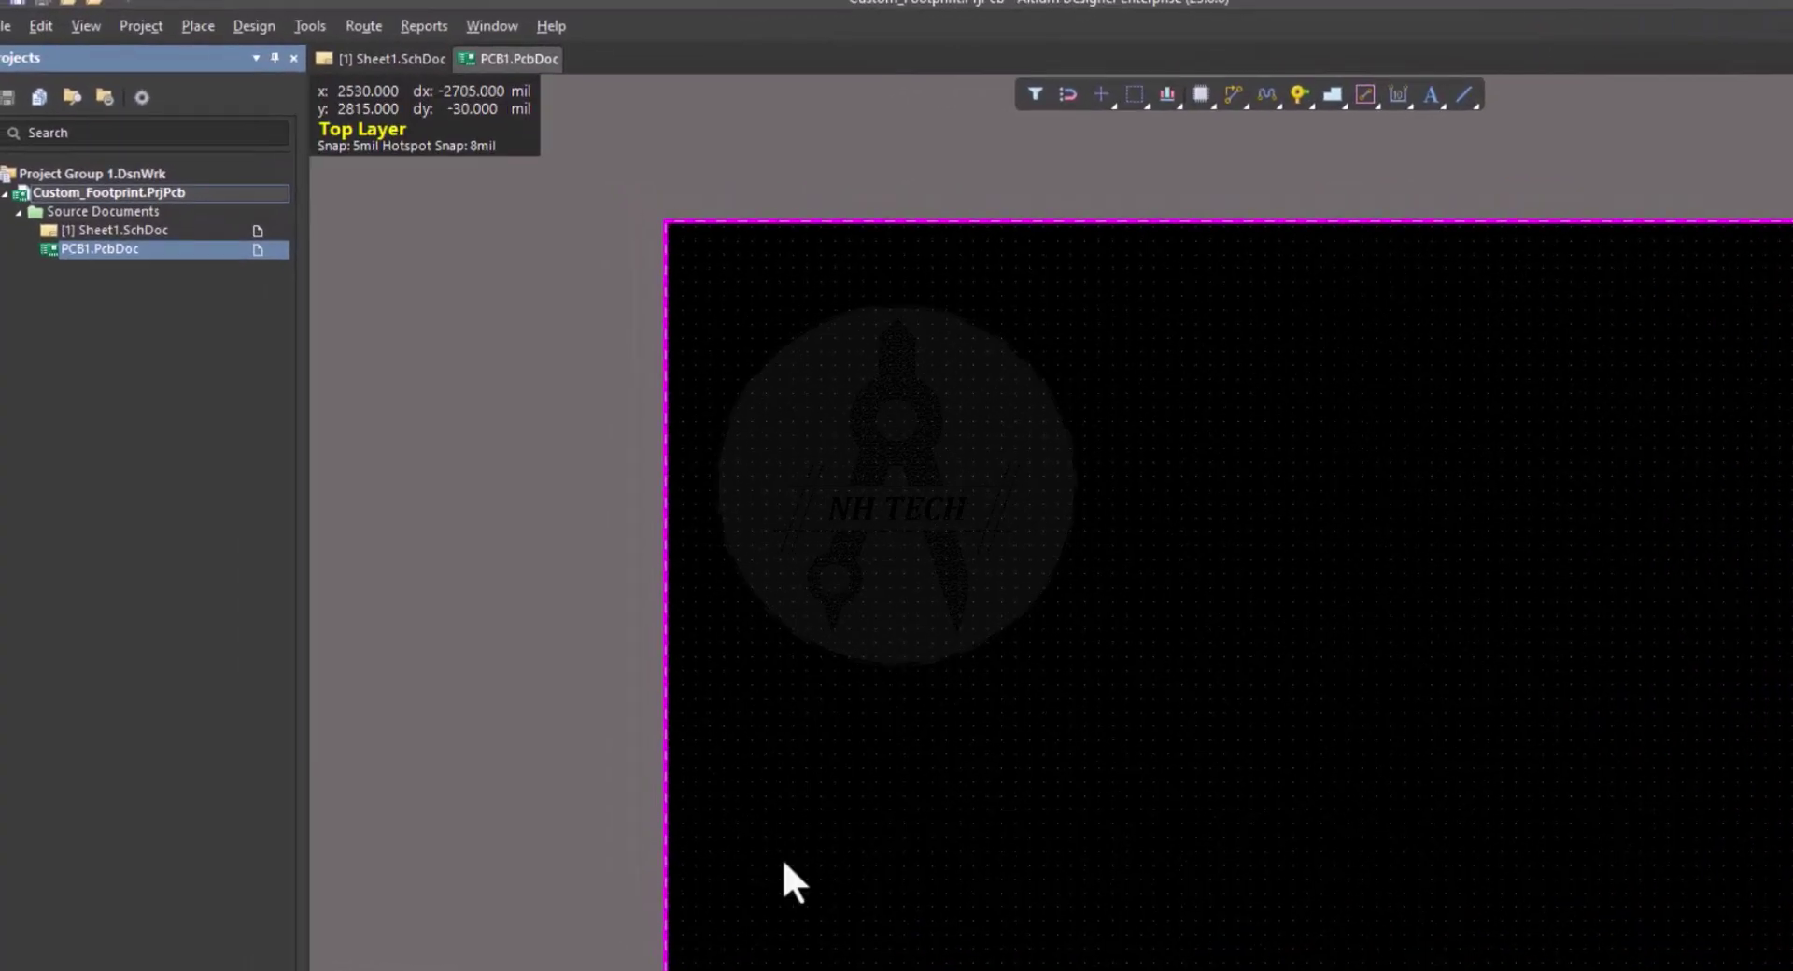
# Switch to Altium Designer and add a new schematic library to the Custom_Footprint project
pyautogui.click(151, 308)
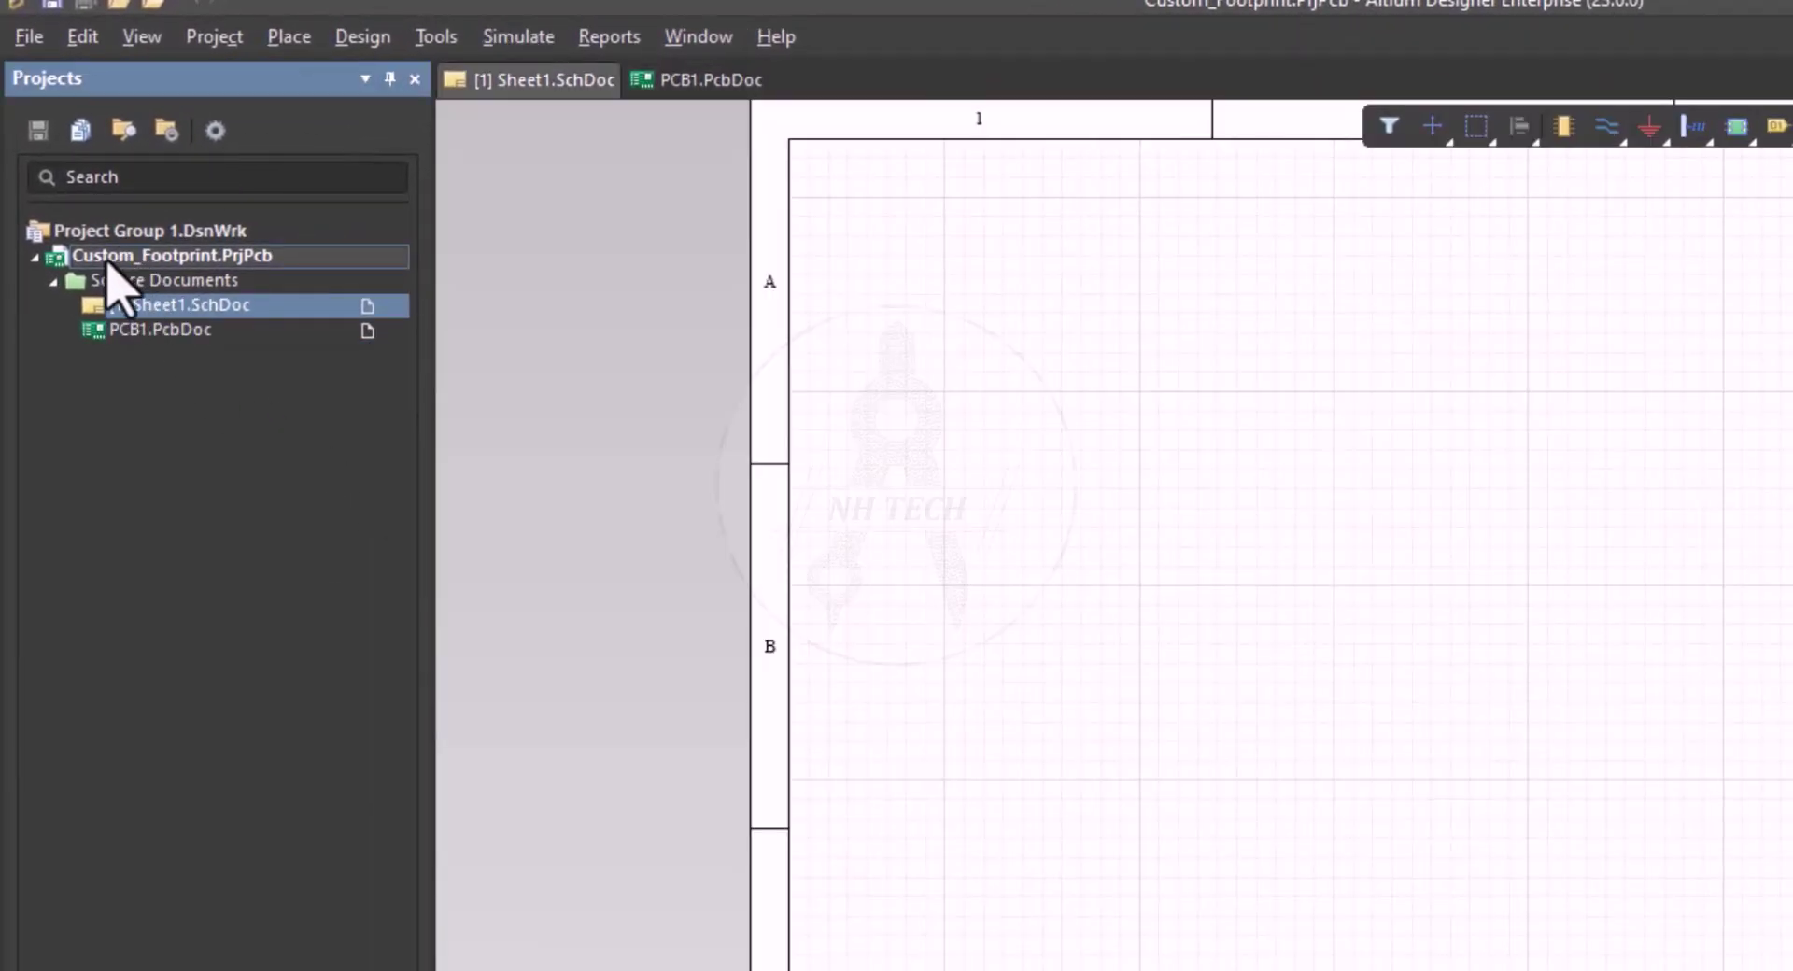
pyautogui.rightClick(107, 255)
pyautogui.moveTo(439, 328)
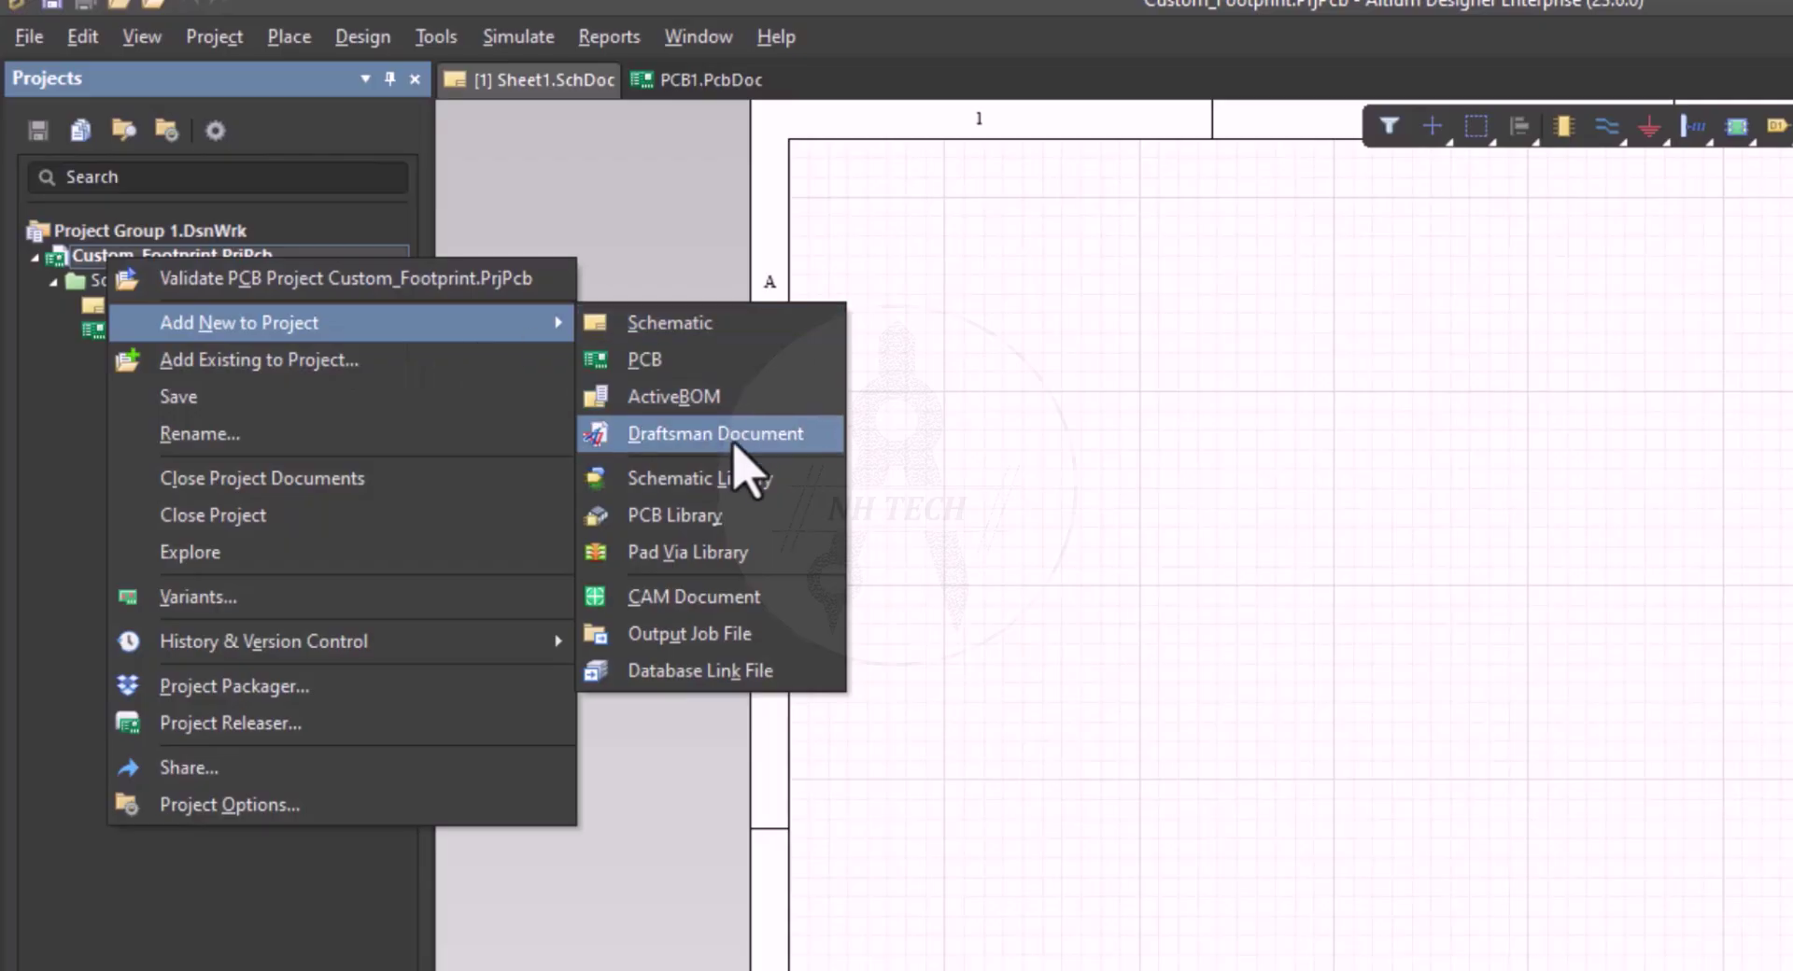
pyautogui.click(695, 480)
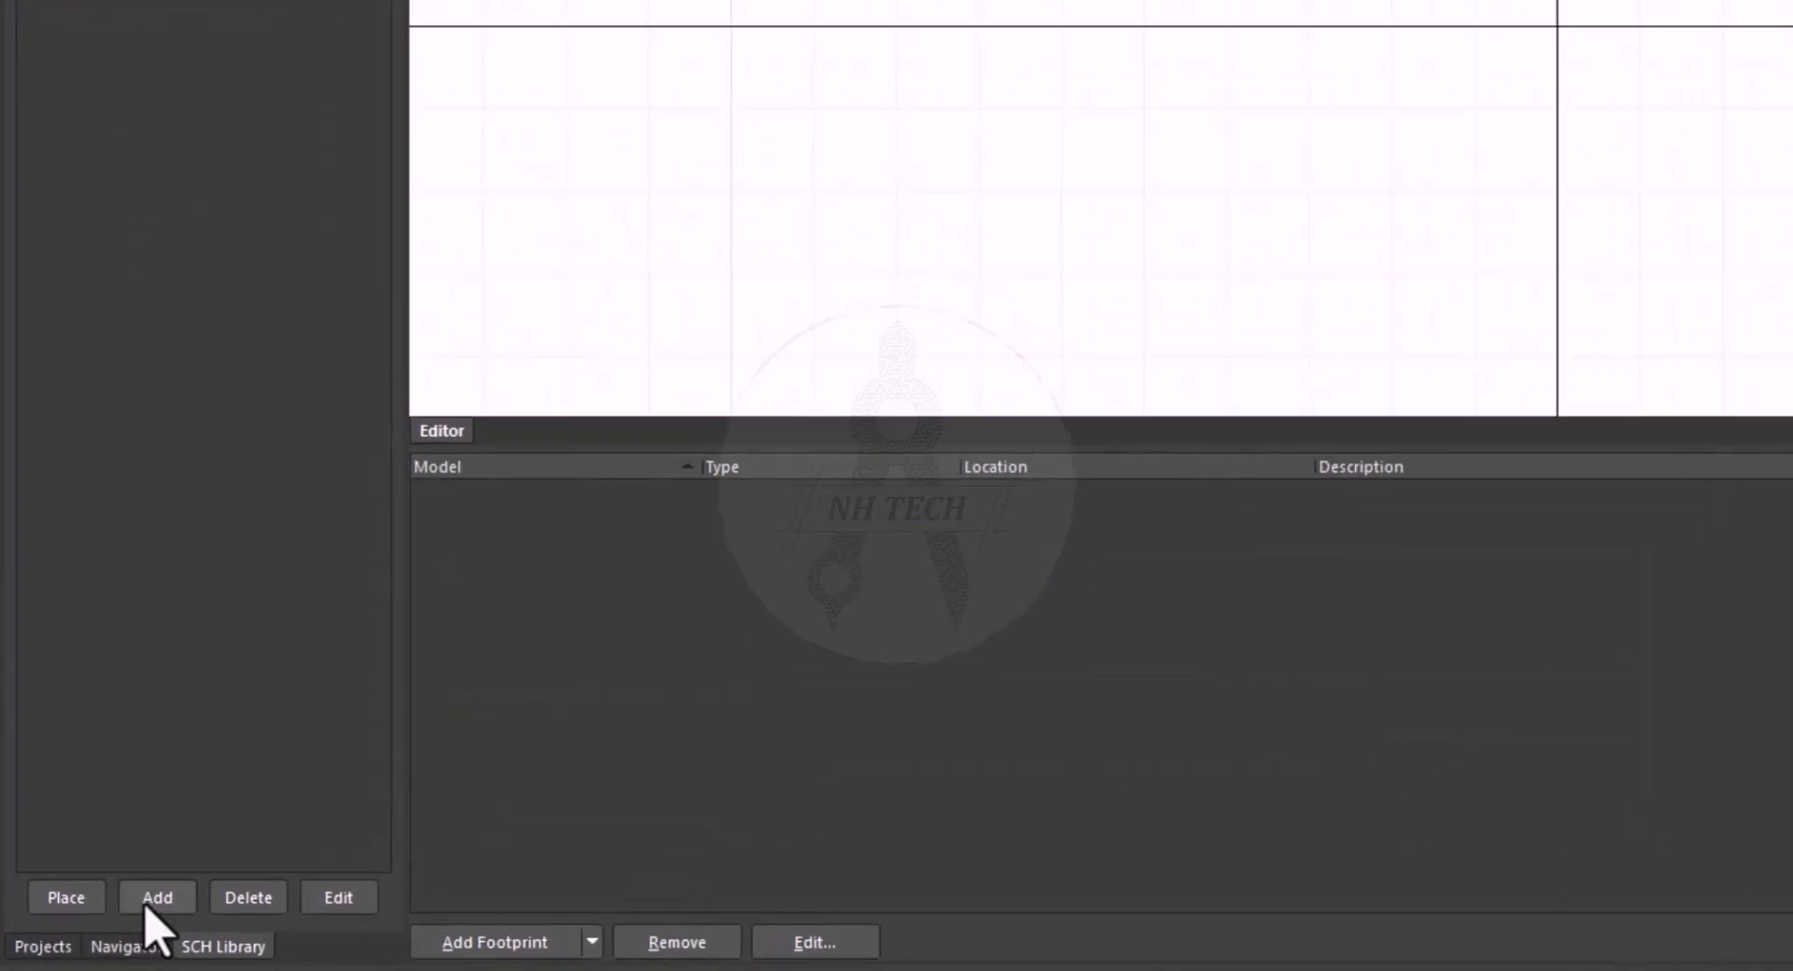
# Add a new component to the schematic library with the design item ID QSMO-5420 copied from the datasheet
pyautogui.click(150, 902)
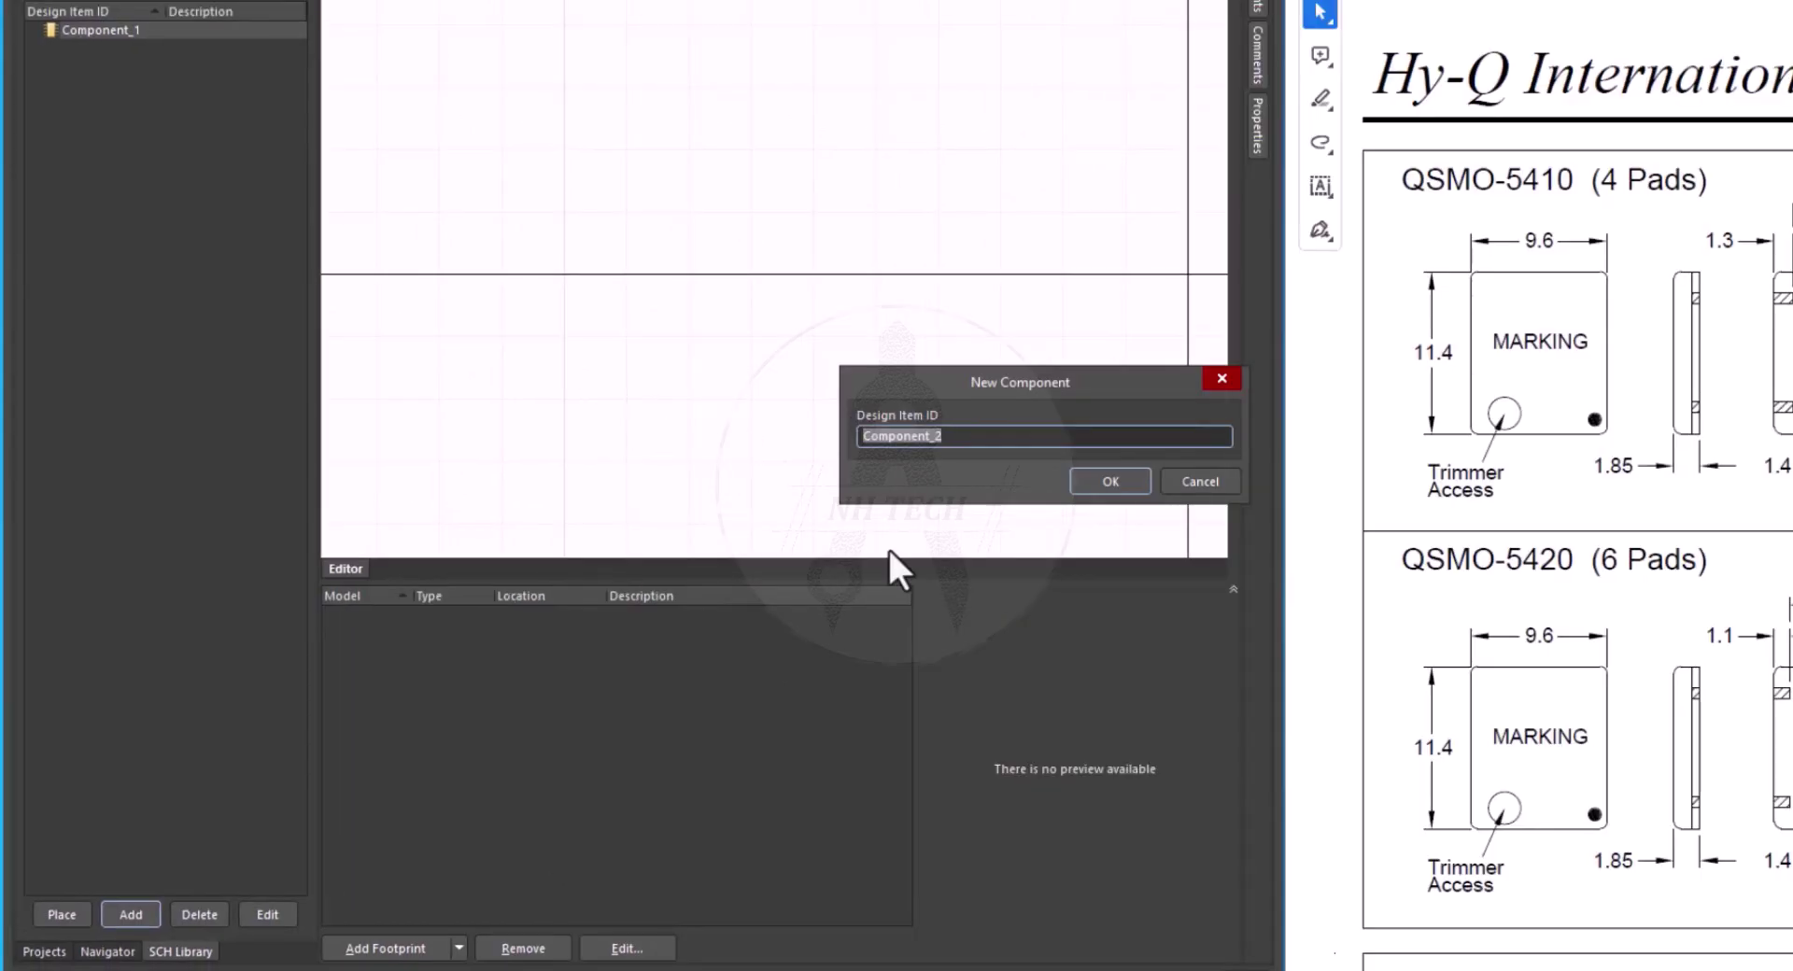
pyautogui.moveTo(1401, 558); pyautogui.dragTo(1568, 563)
pyautogui.hotkey('ctrl', 'c')
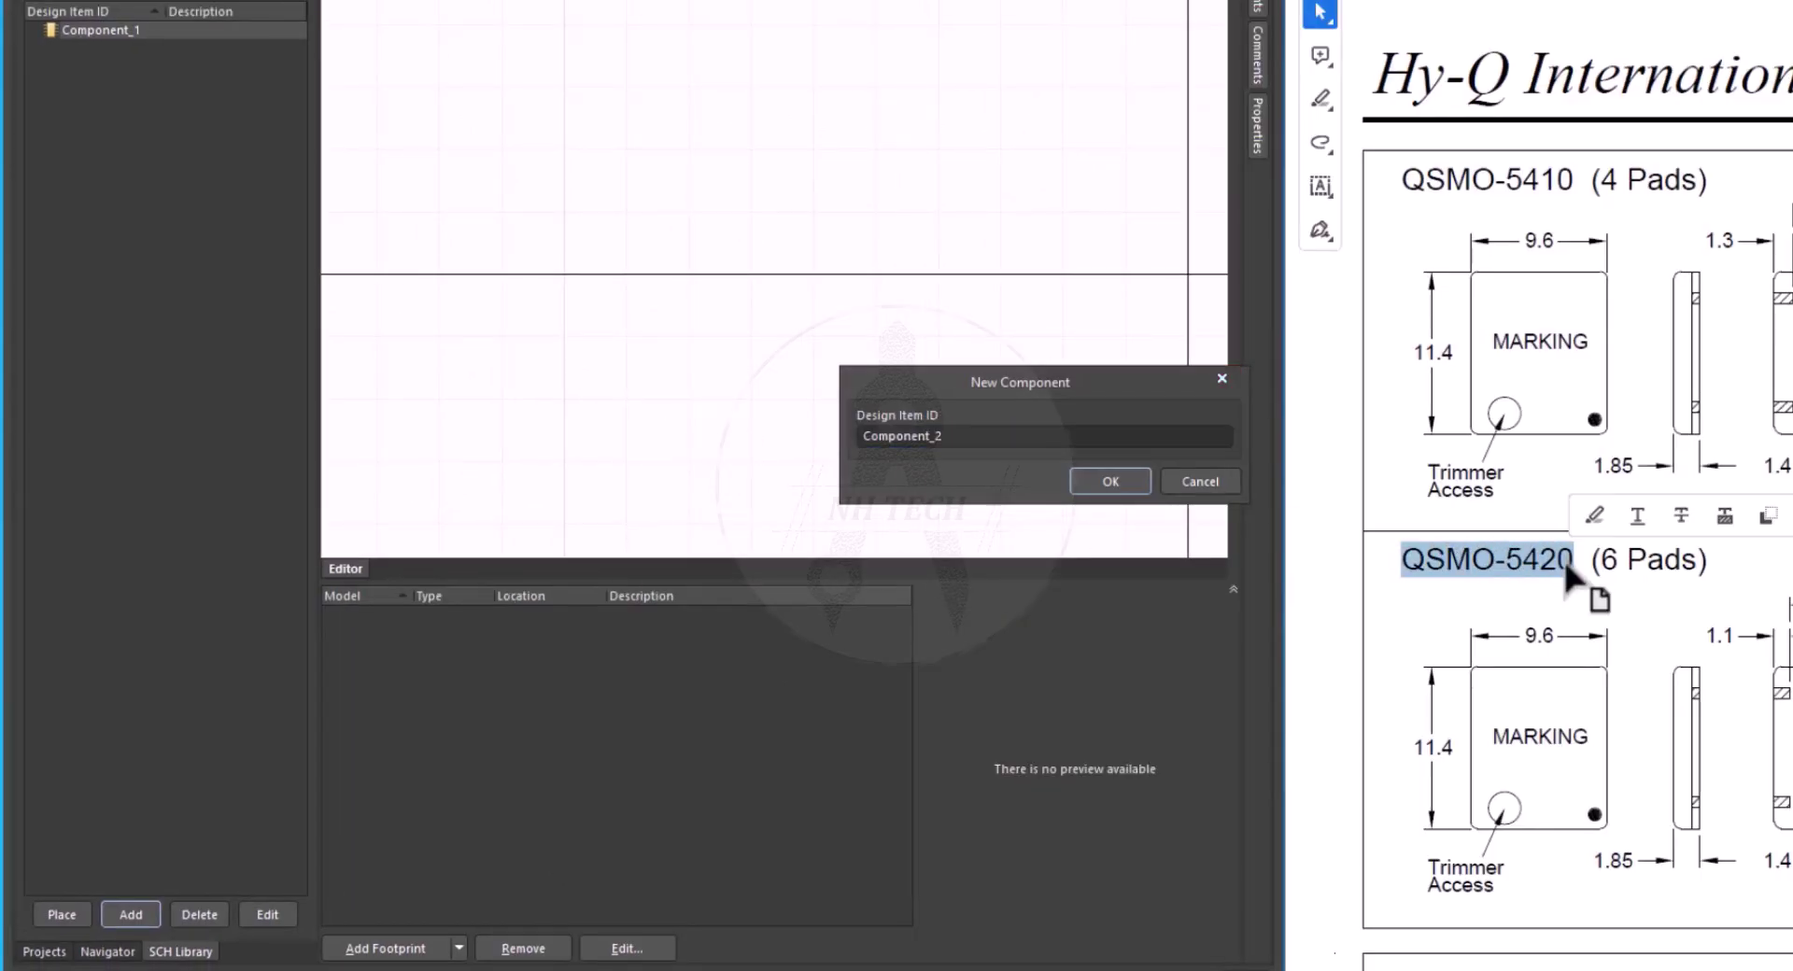
pyautogui.click(1005, 433)
pyautogui.hotkey('ctrl', 'a')
pyautogui.hotkey('ctrl', 'v')
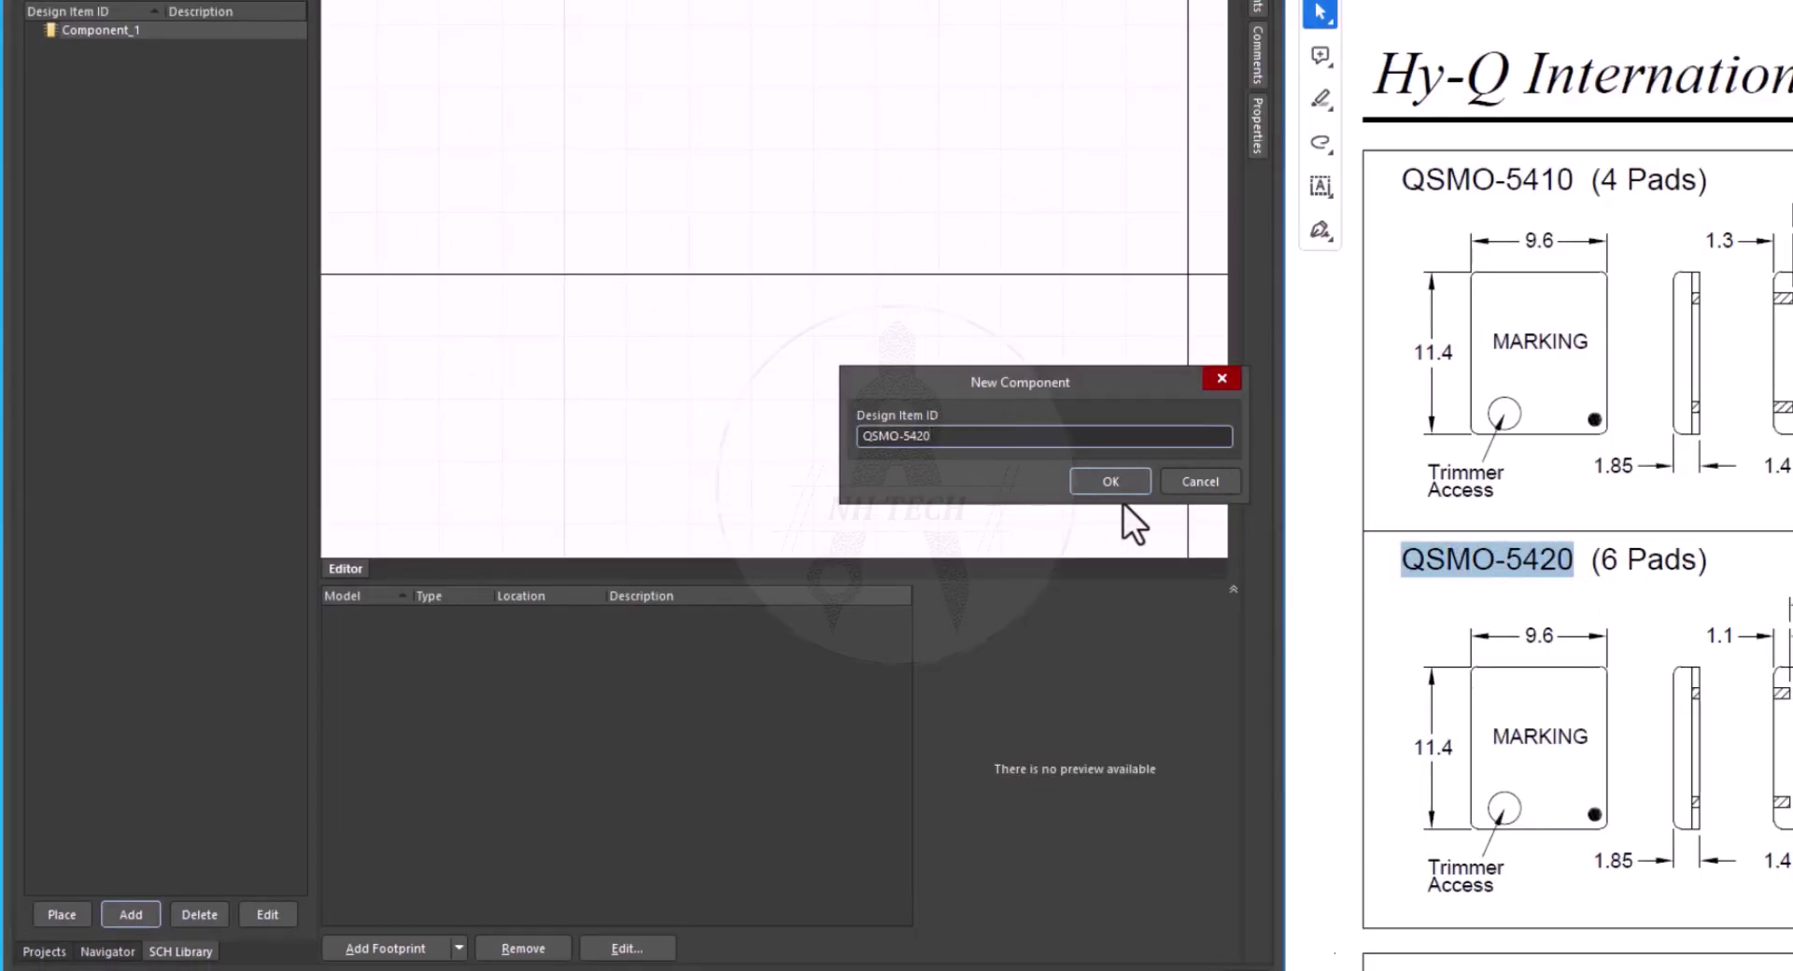
pyautogui.click(1095, 482)
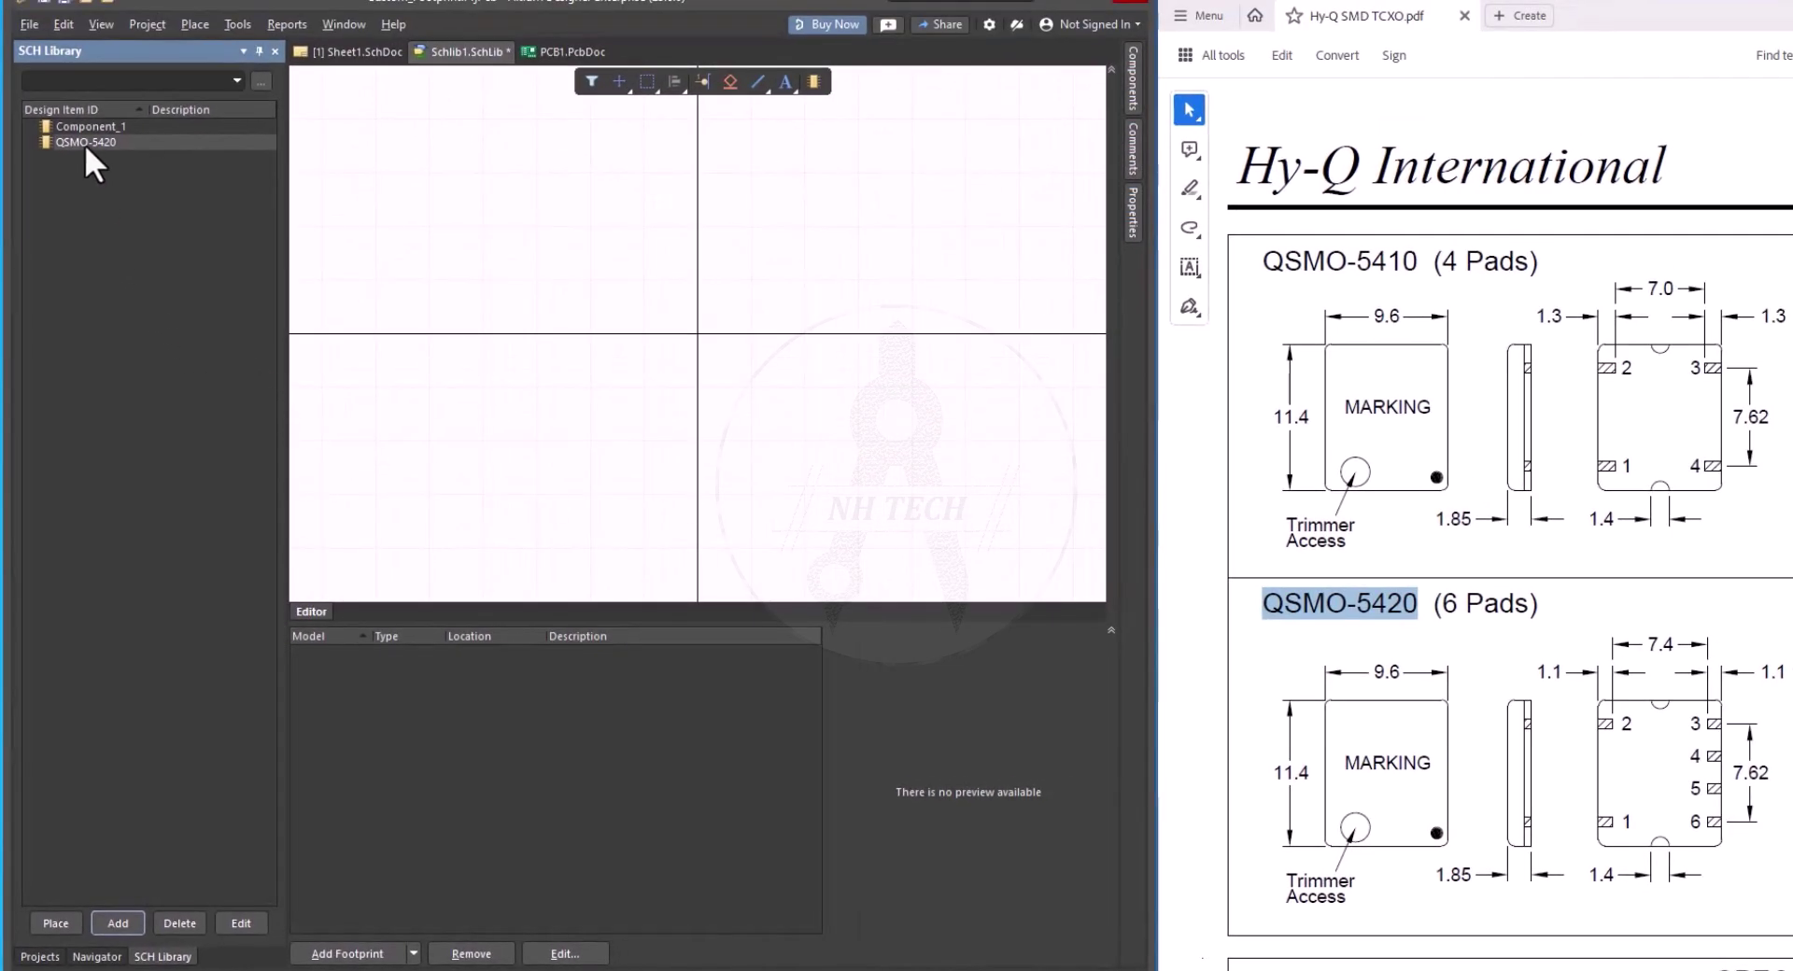
# Set the QSMO-5420 component's designator to X* and its description to SURFACE MOUNT TCXO
pyautogui.doubleClick(84, 143)
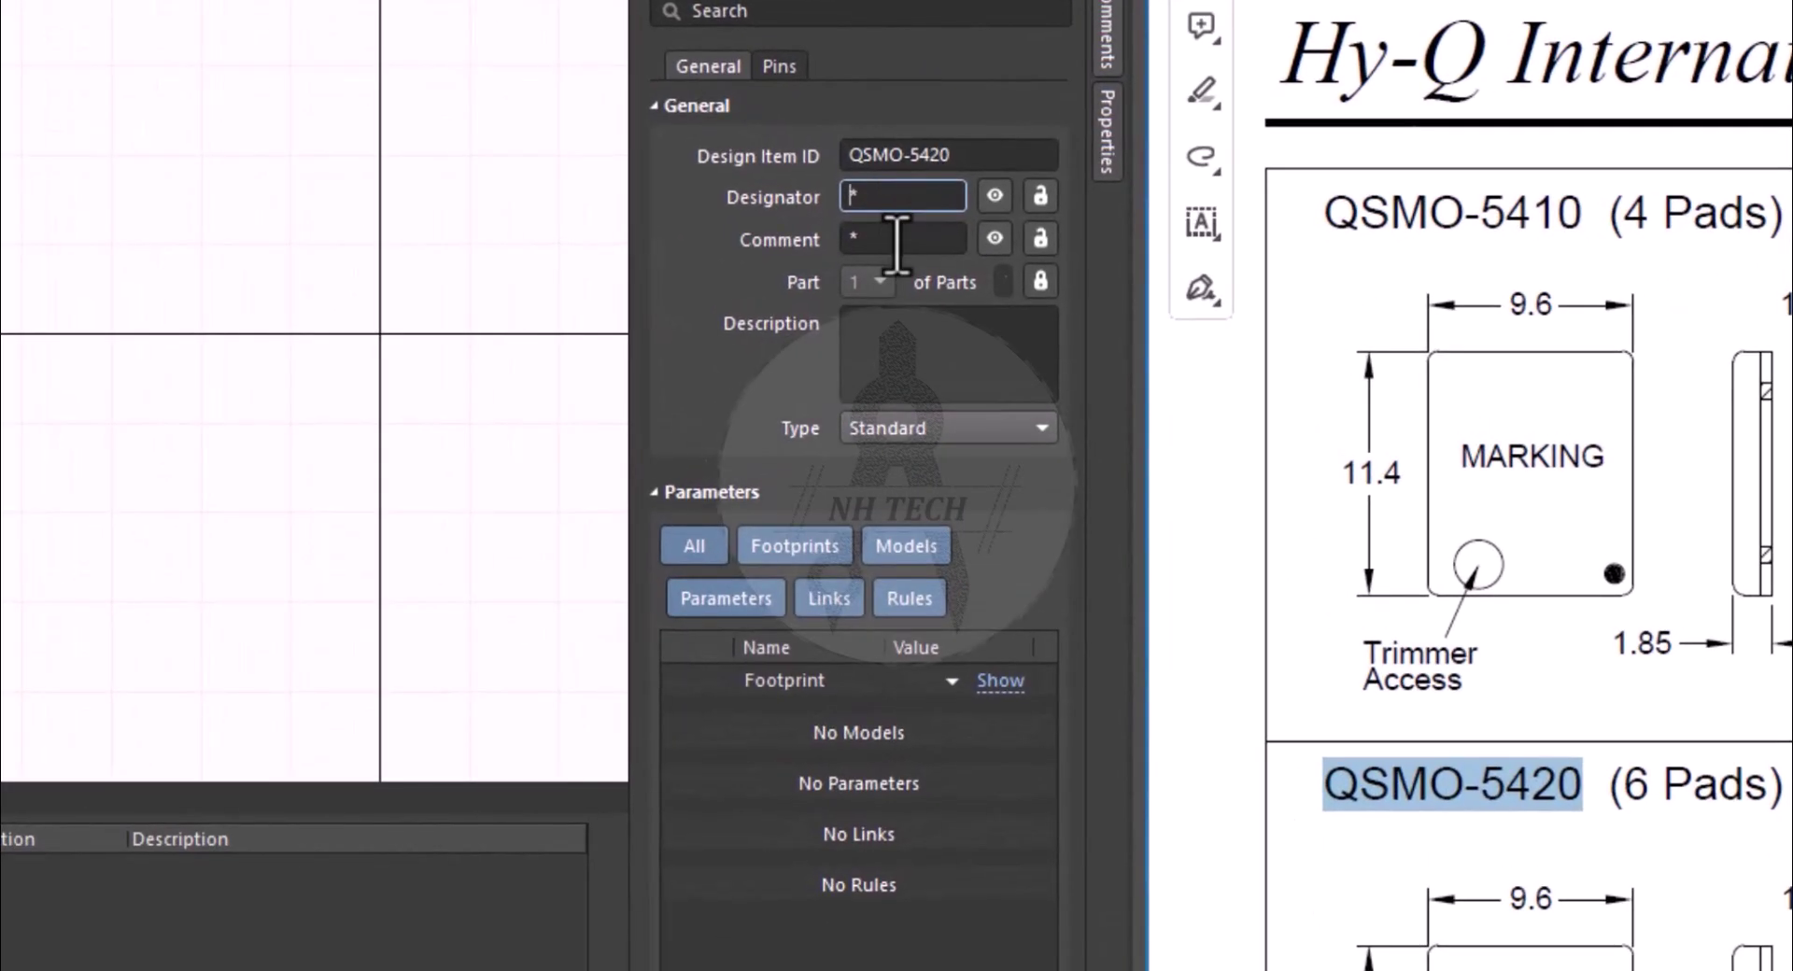
pyautogui.write('X')
pyautogui.click(897, 352)
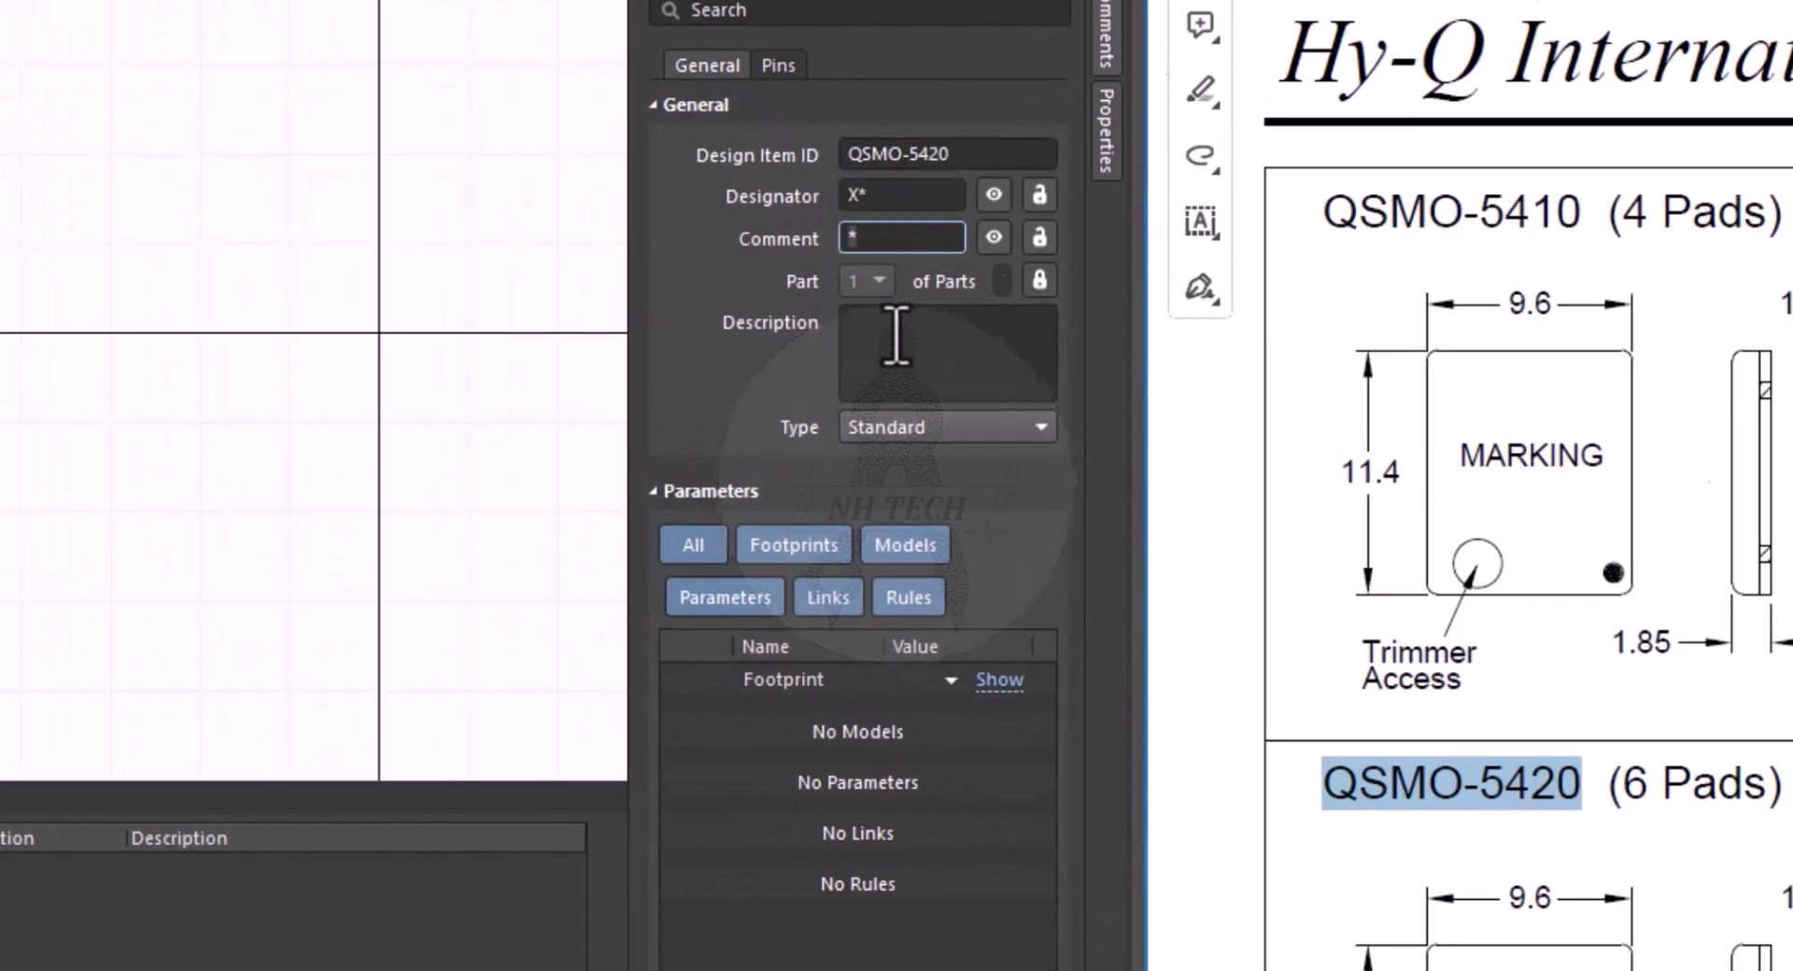
pyautogui.write('SURFACE MOUNT TCXO')
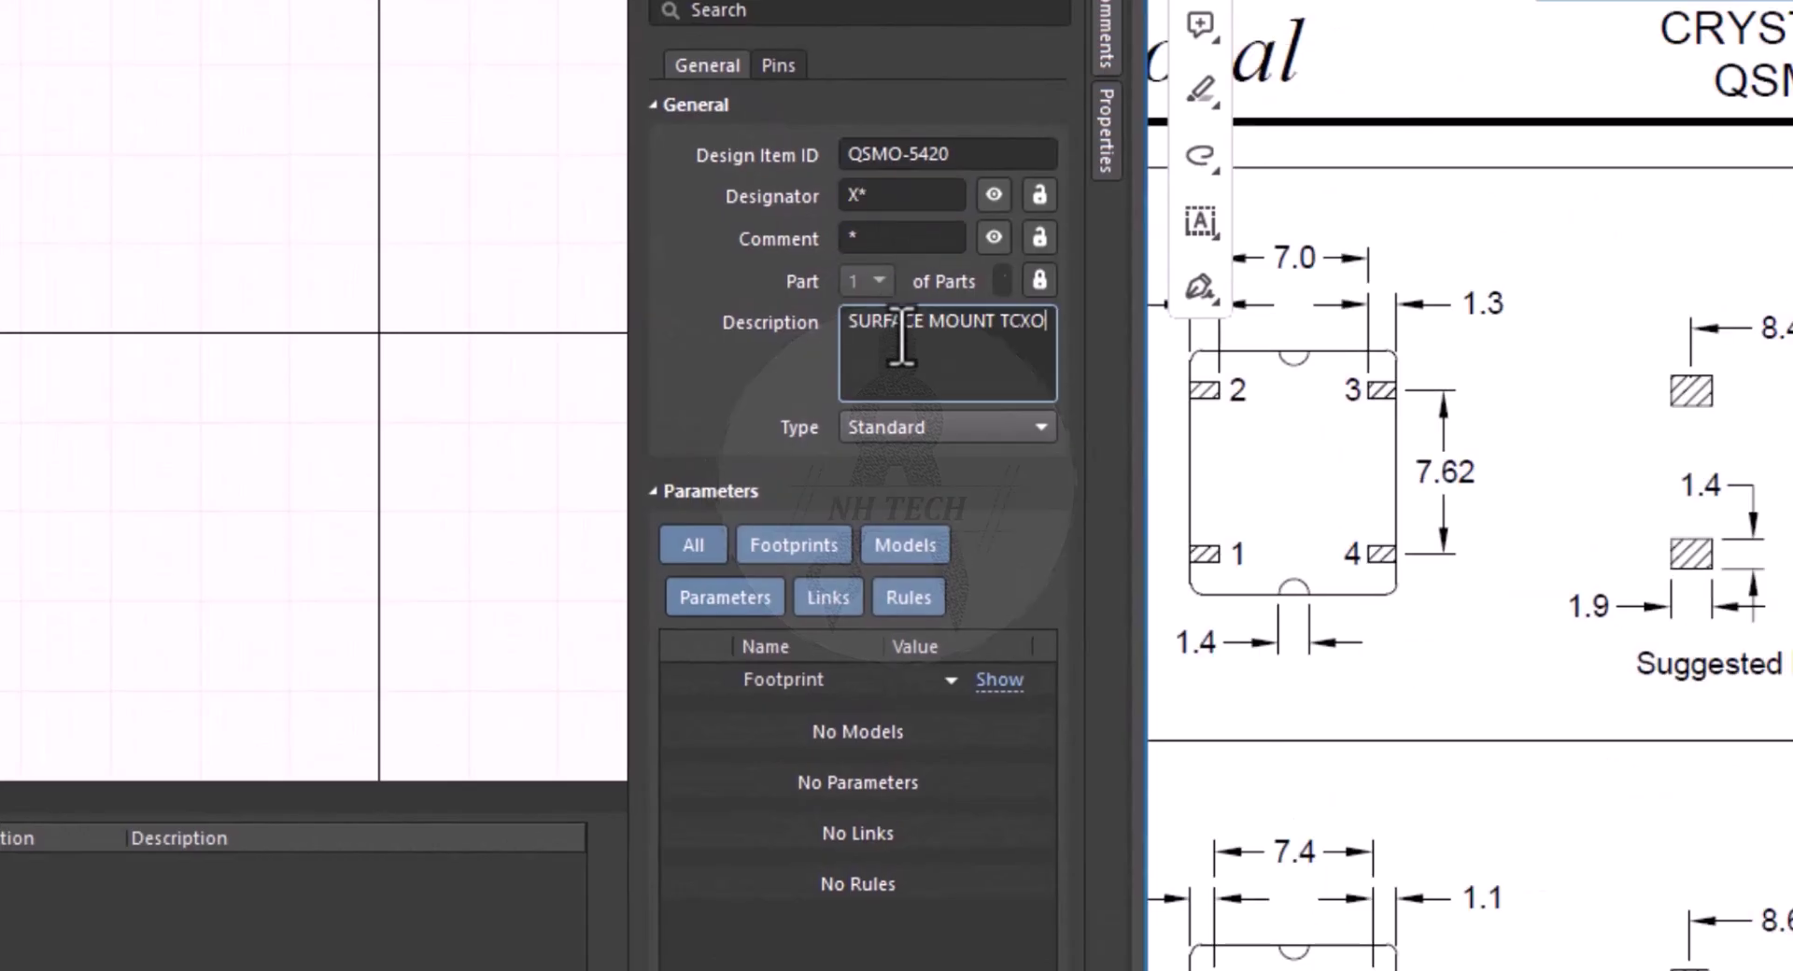
# Add a pin to the QSMO-5420 symbol, check the datasheet's pad count, and move the pin above and right of the origin
pyautogui.click(780, 65)
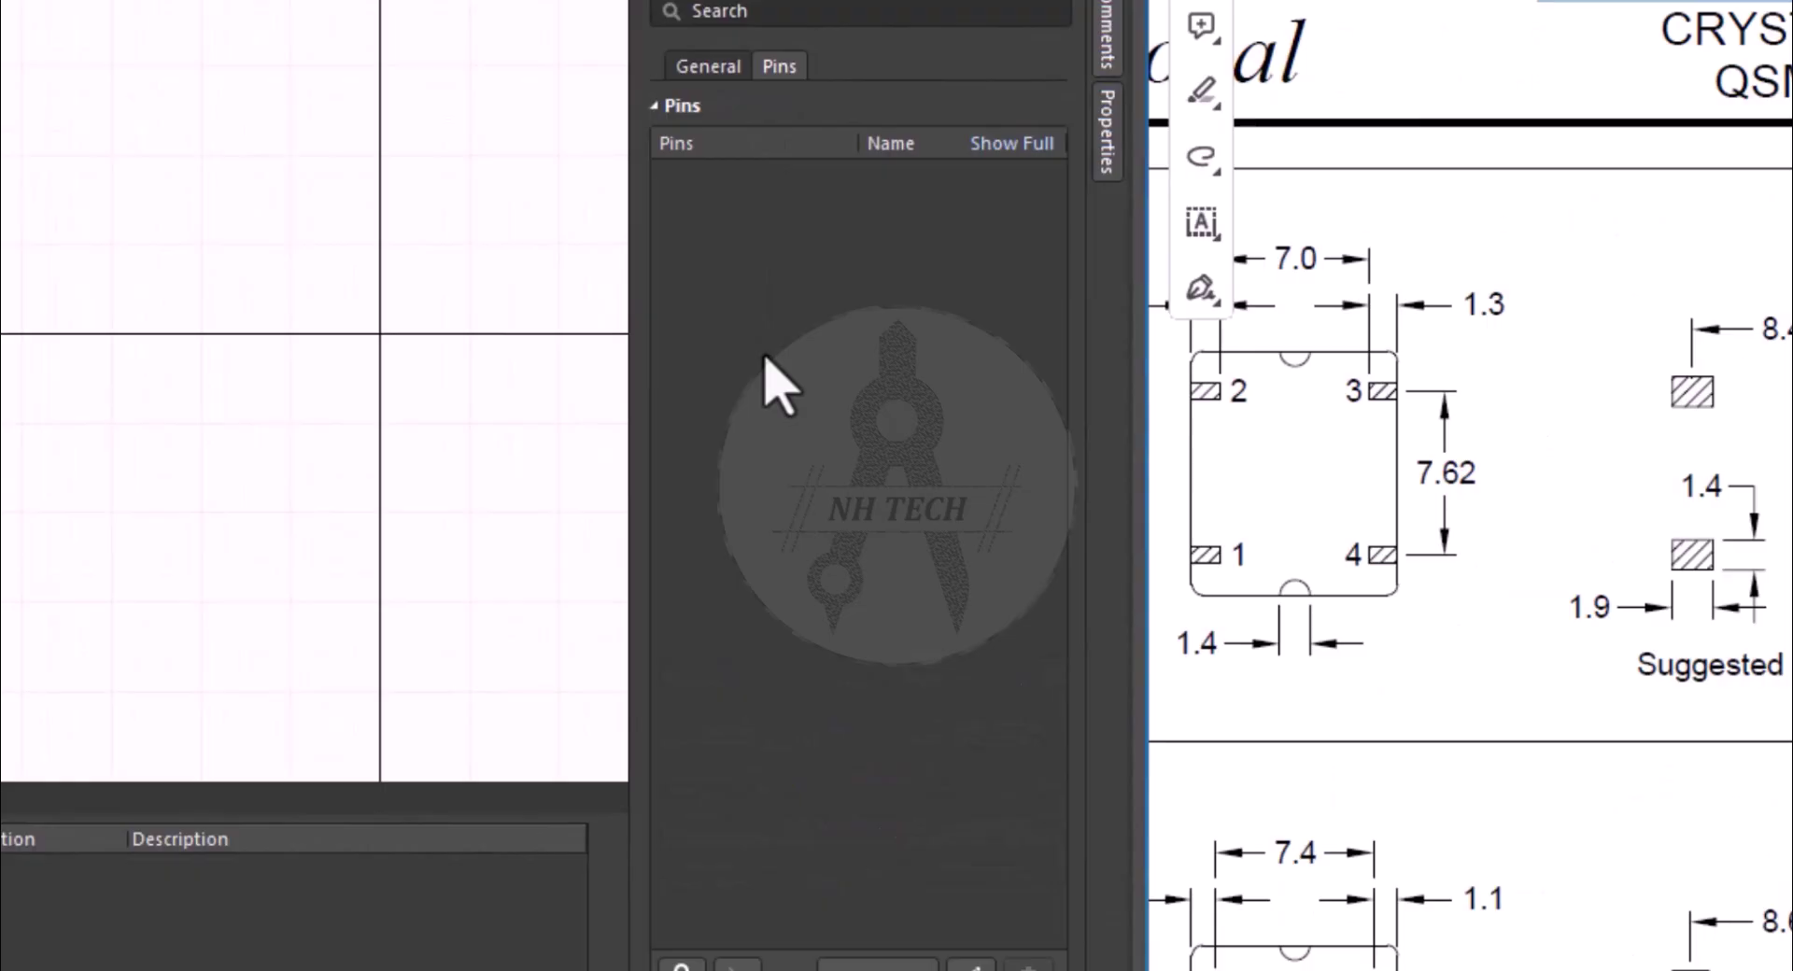
pyautogui.rightClick(782, 250)
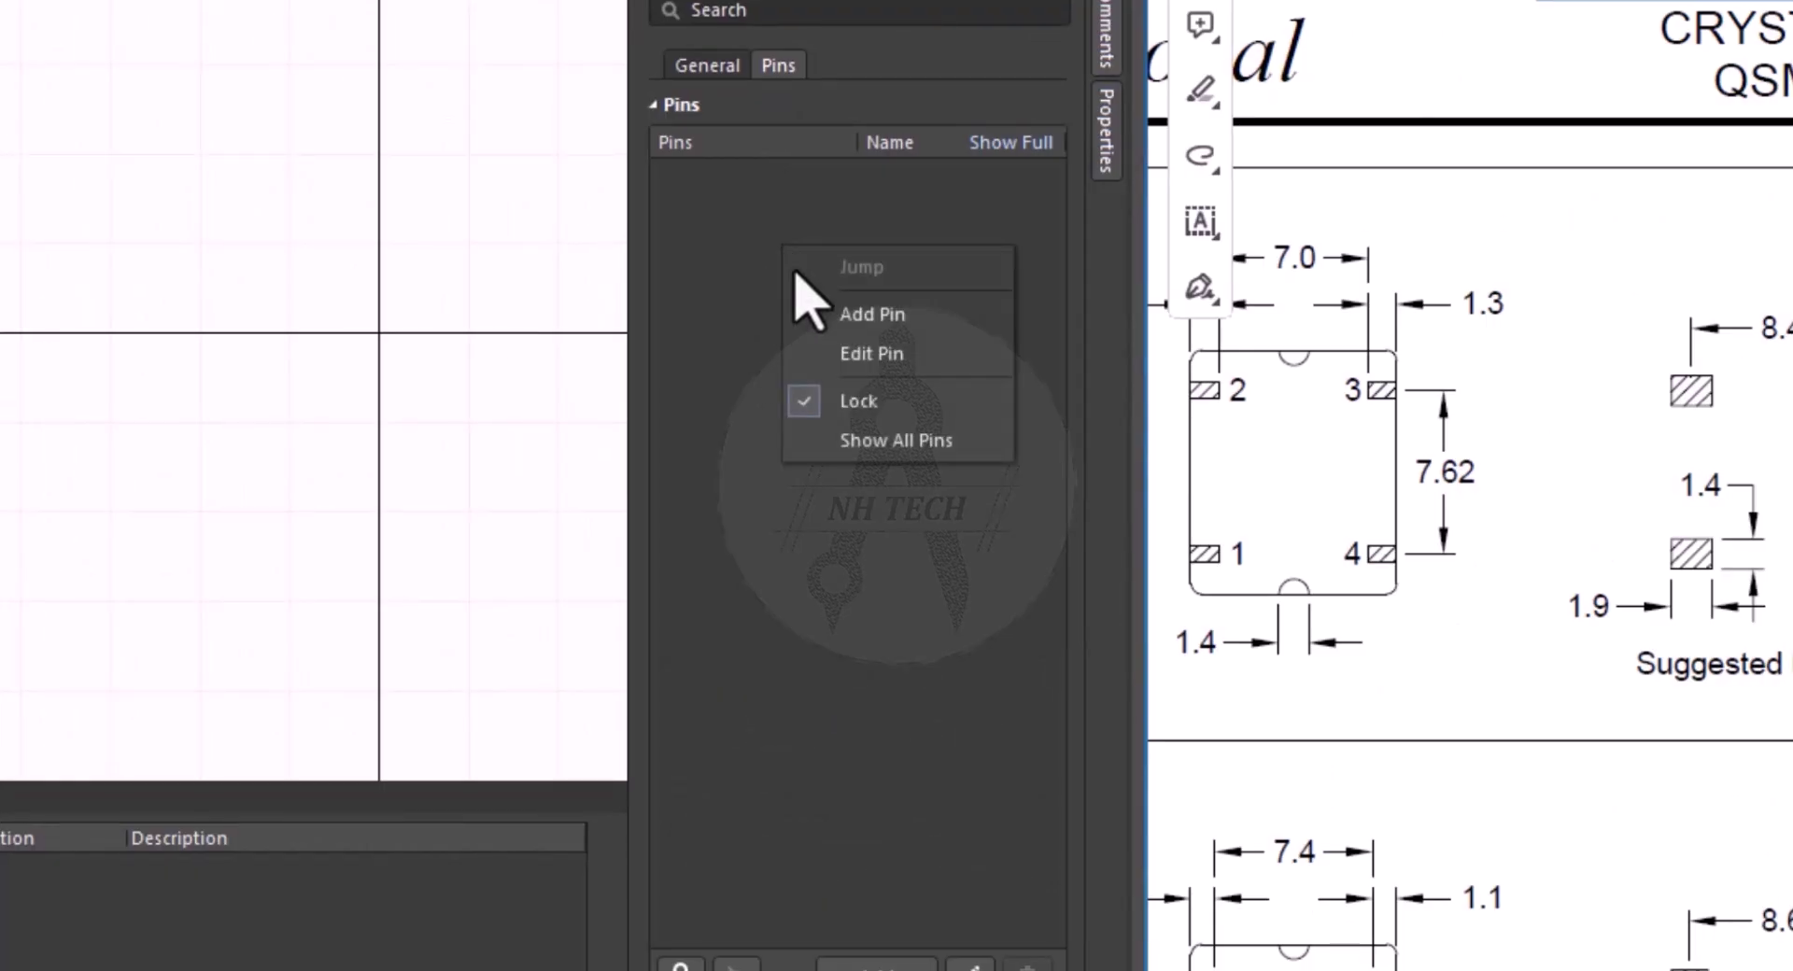
pyautogui.click(865, 318)
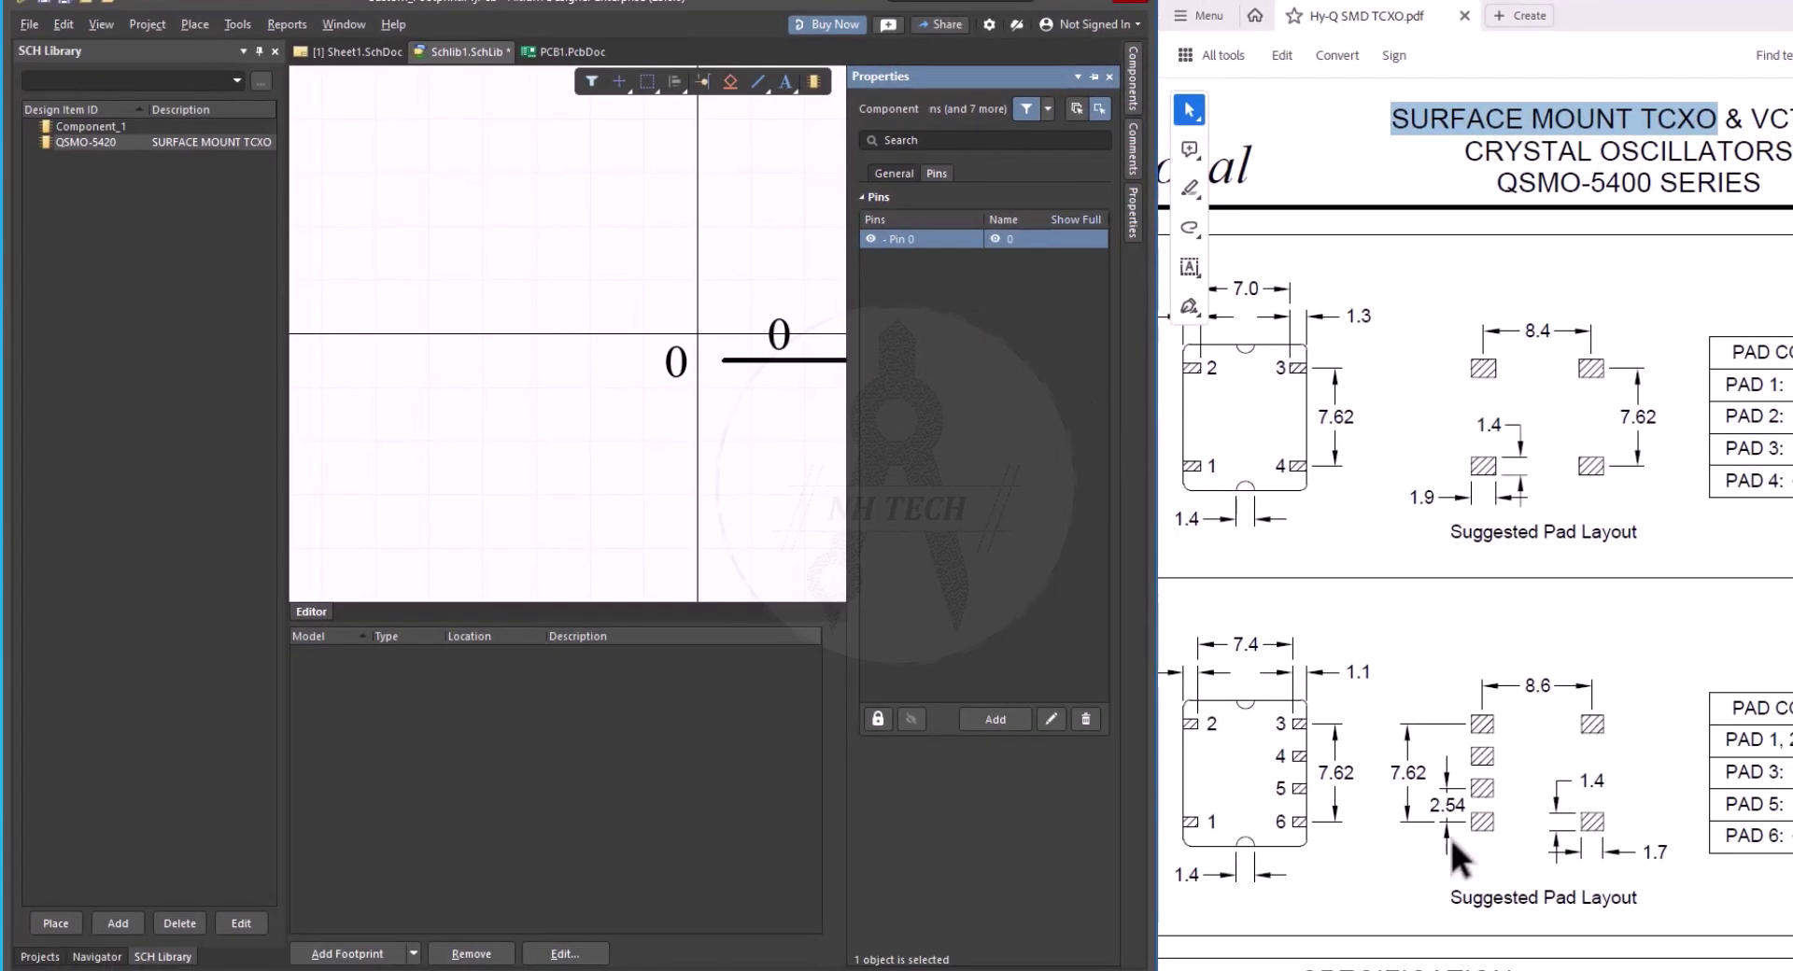
pyautogui.click(1448, 842)
pyautogui.hscroll(-3, 1476, 523)
pyautogui.hscroll(-3, 1421, 841)
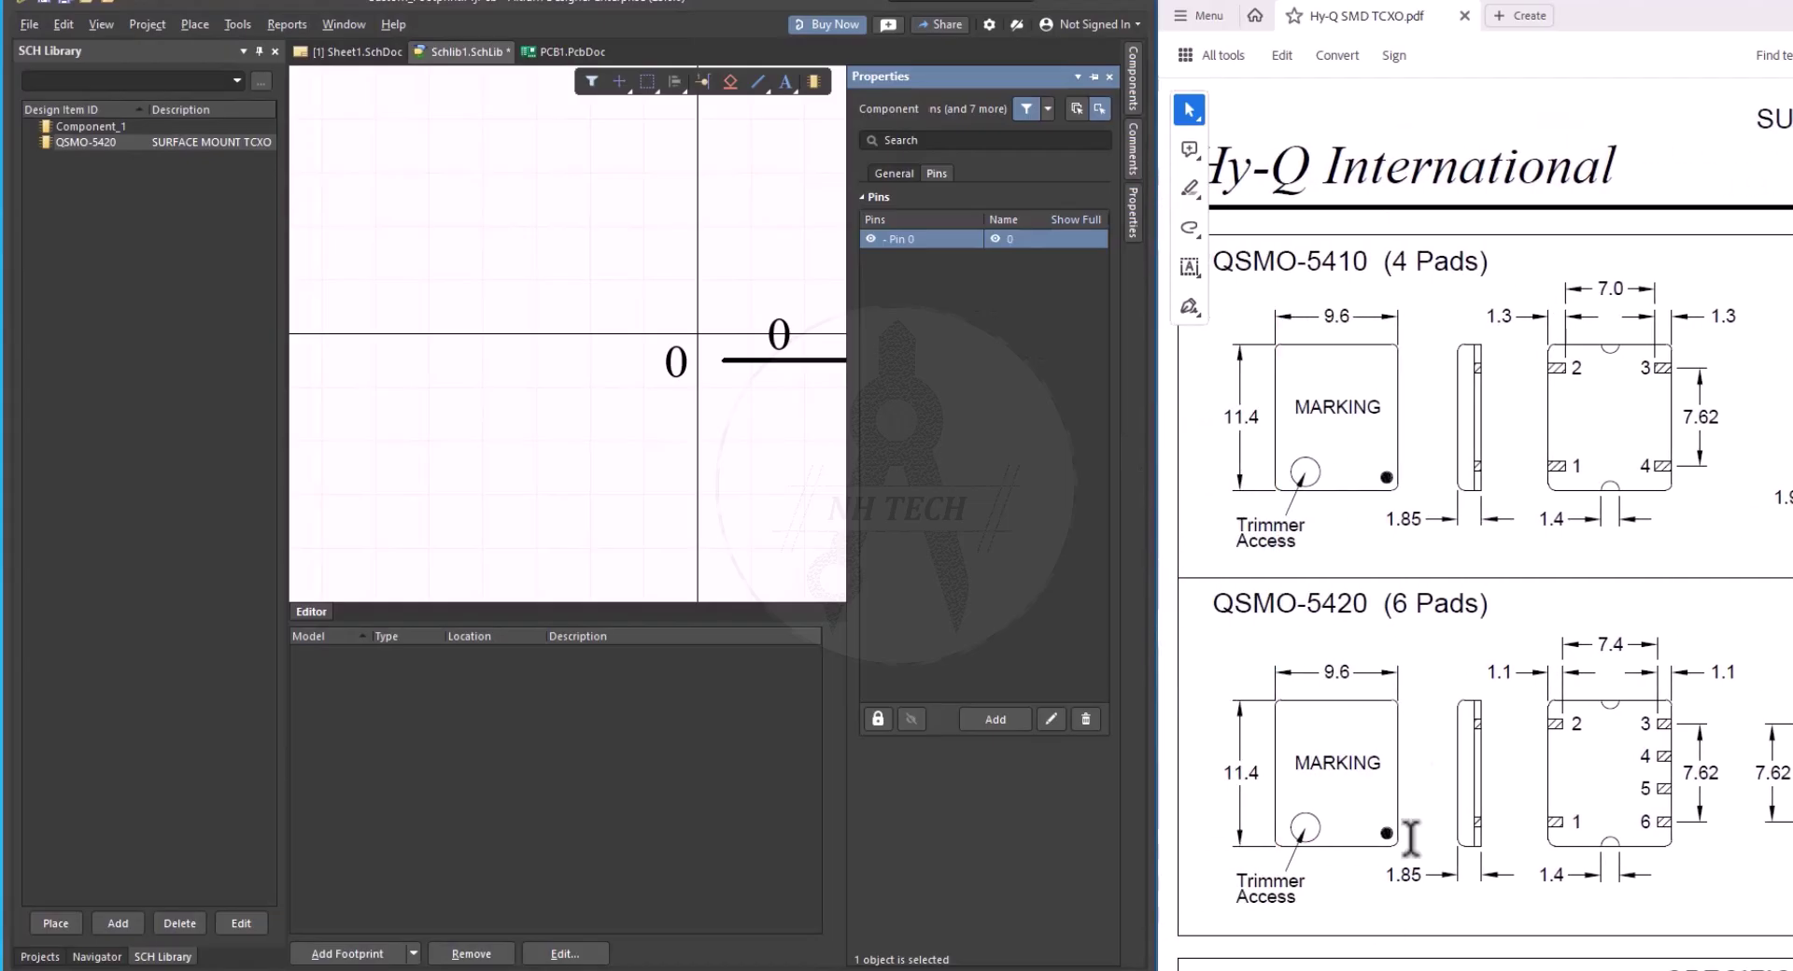
pyautogui.moveTo(1384, 603); pyautogui.dragTo(1438, 605)
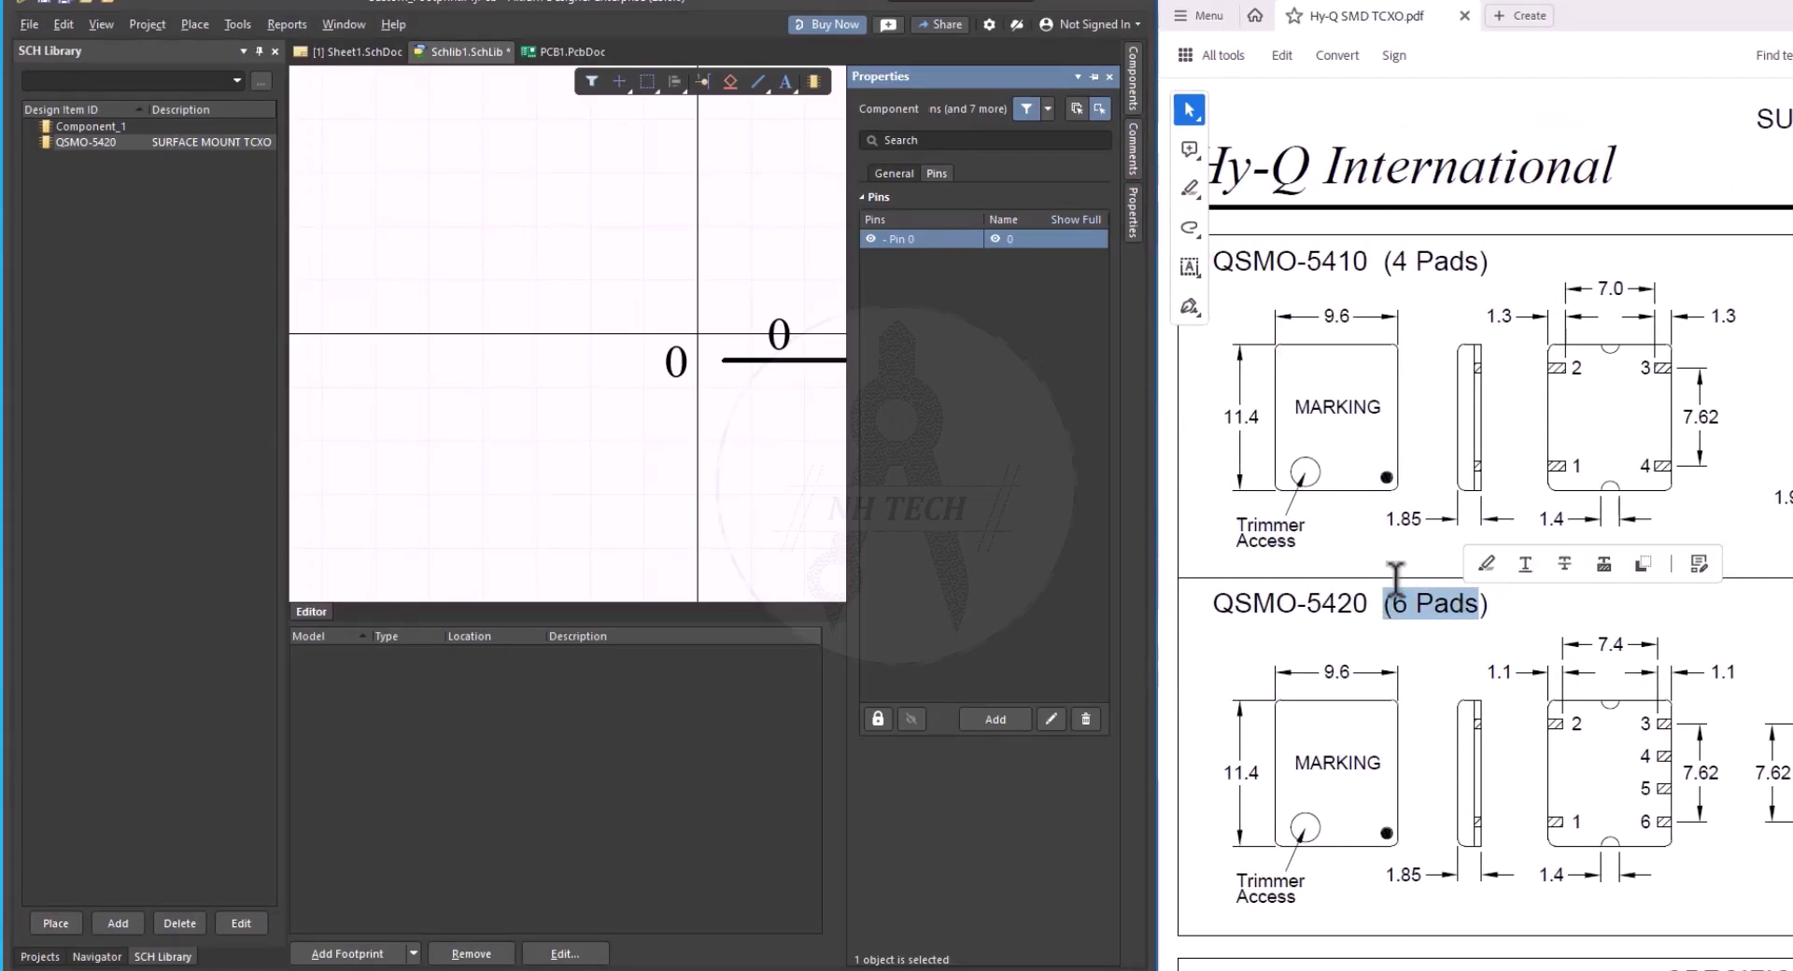
pyautogui.moveTo(887, 367); pyautogui.dragTo(844, 249)
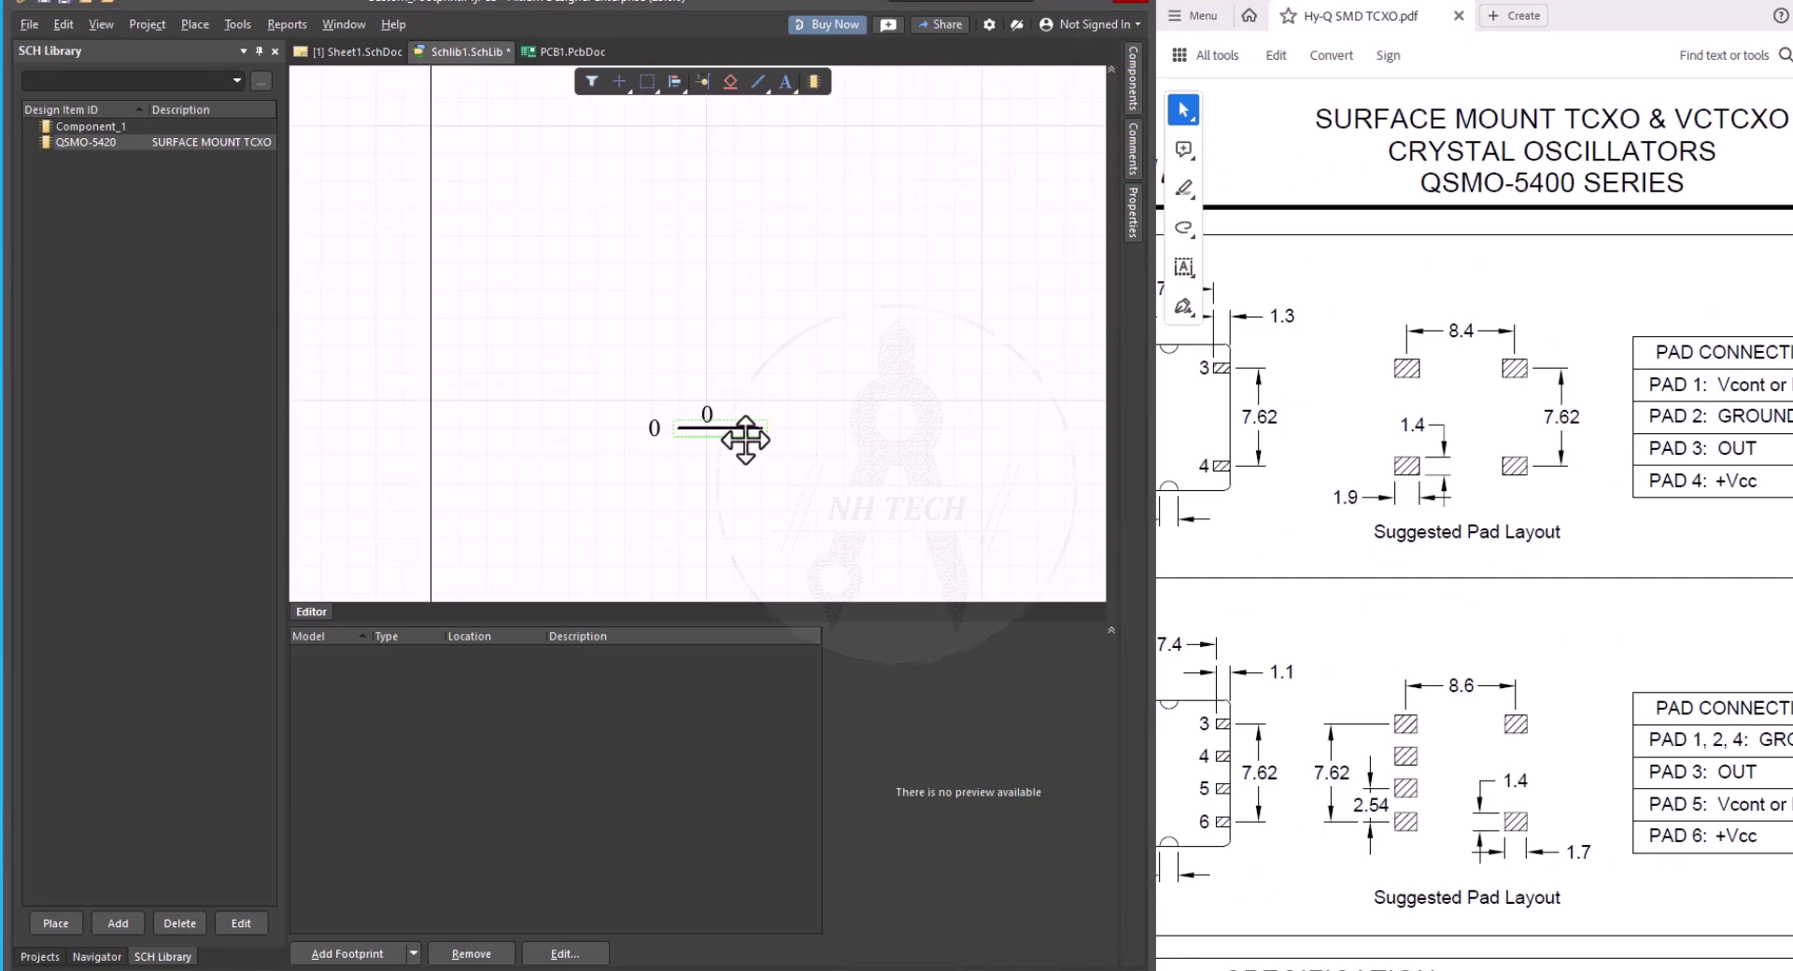
pyautogui.moveTo(745, 439); pyautogui.dragTo(737, 271)
# Place five more pins beside the first one to form two parallel columns of three pins
pyautogui.press('pagedown')
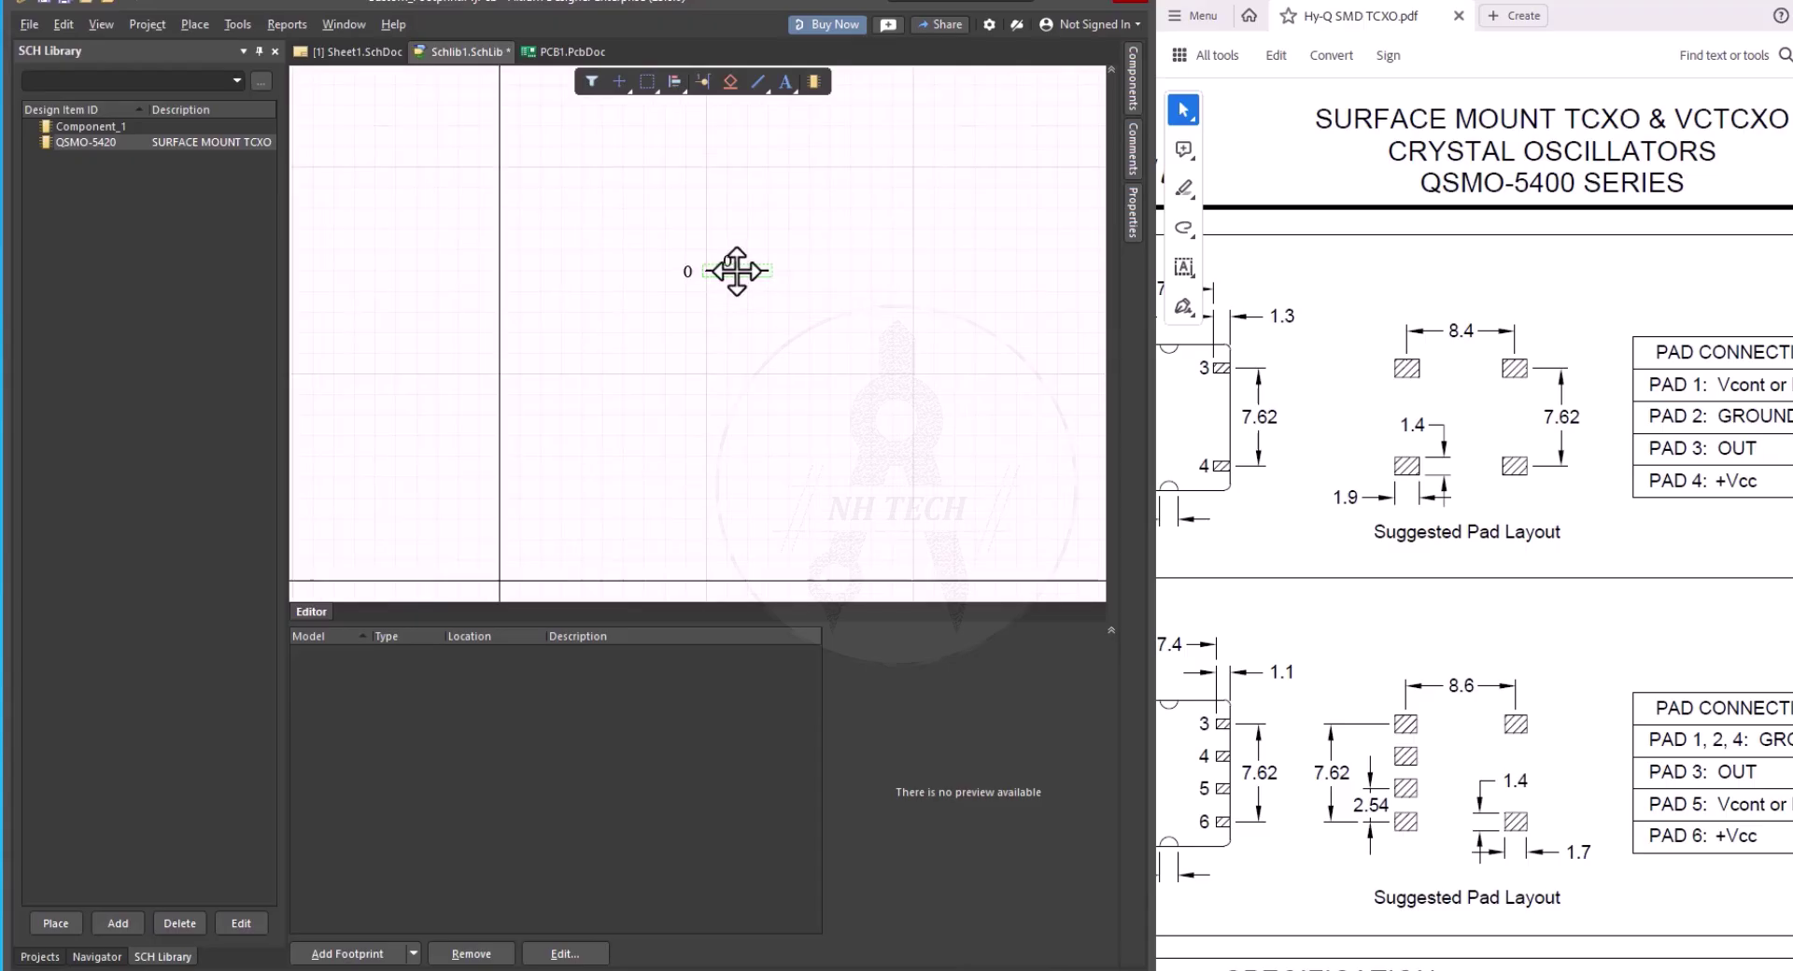
pyautogui.click(737, 270)
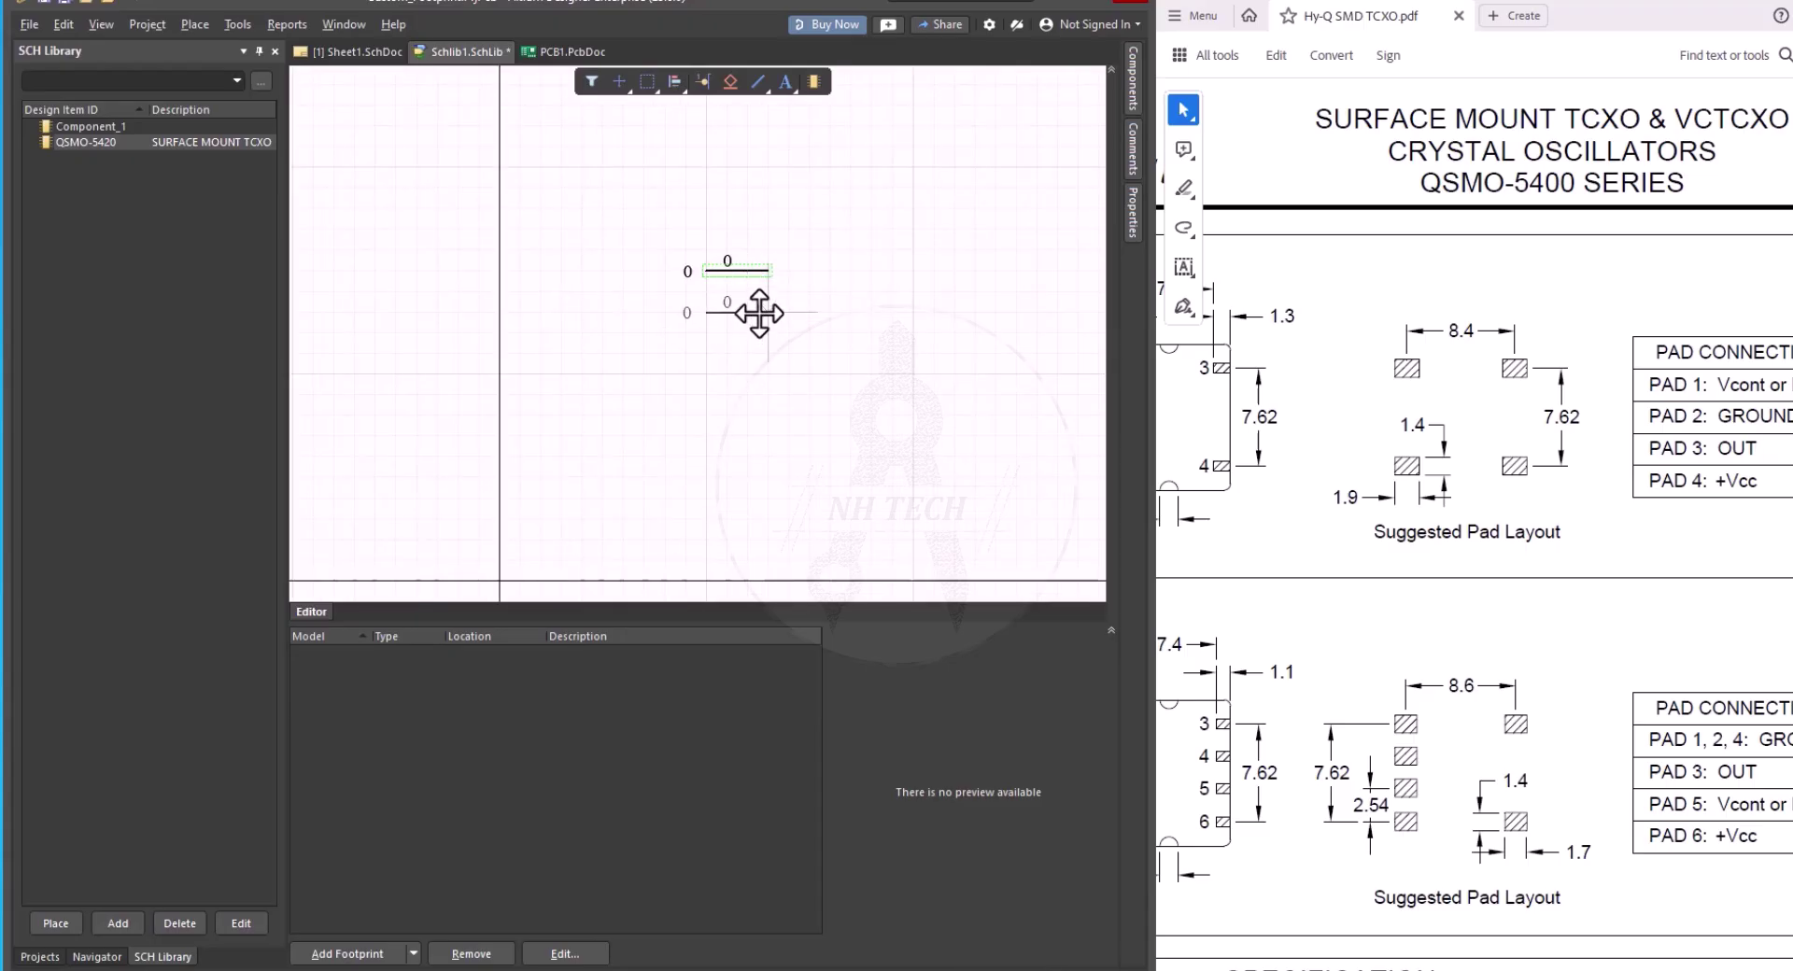
pyautogui.click(759, 313)
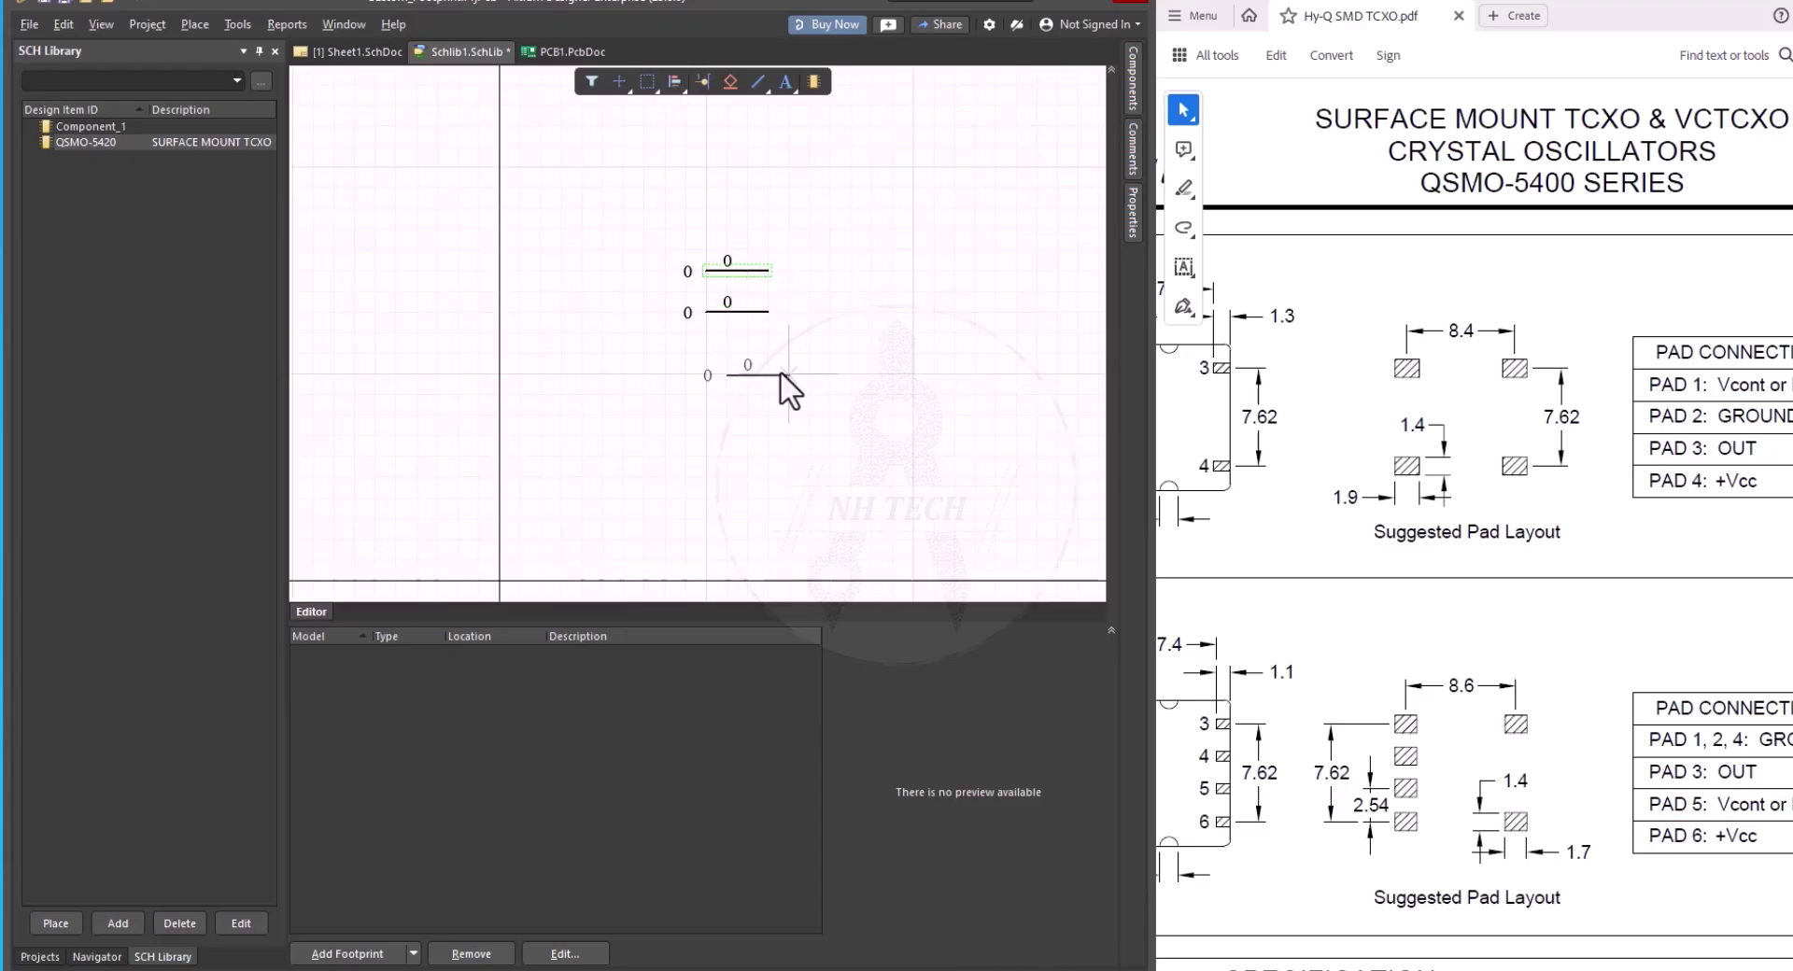
pyautogui.click(991, 271)
pyautogui.click(992, 311)
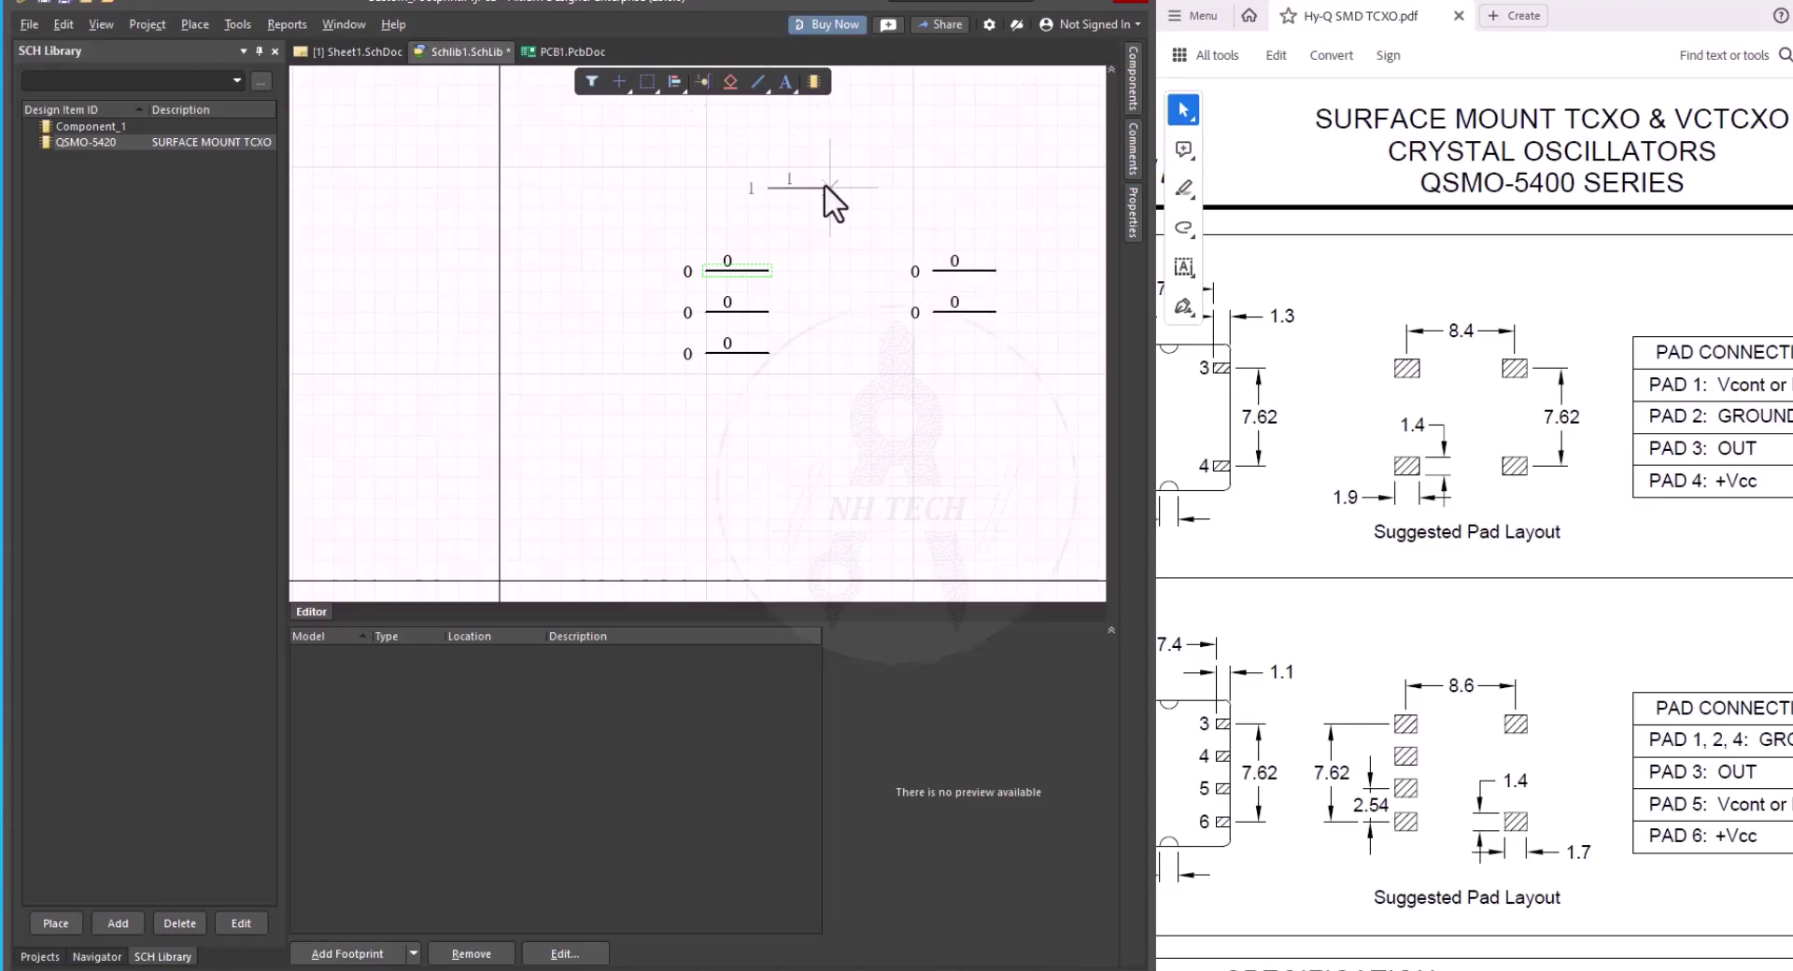
pyautogui.click(991, 360)
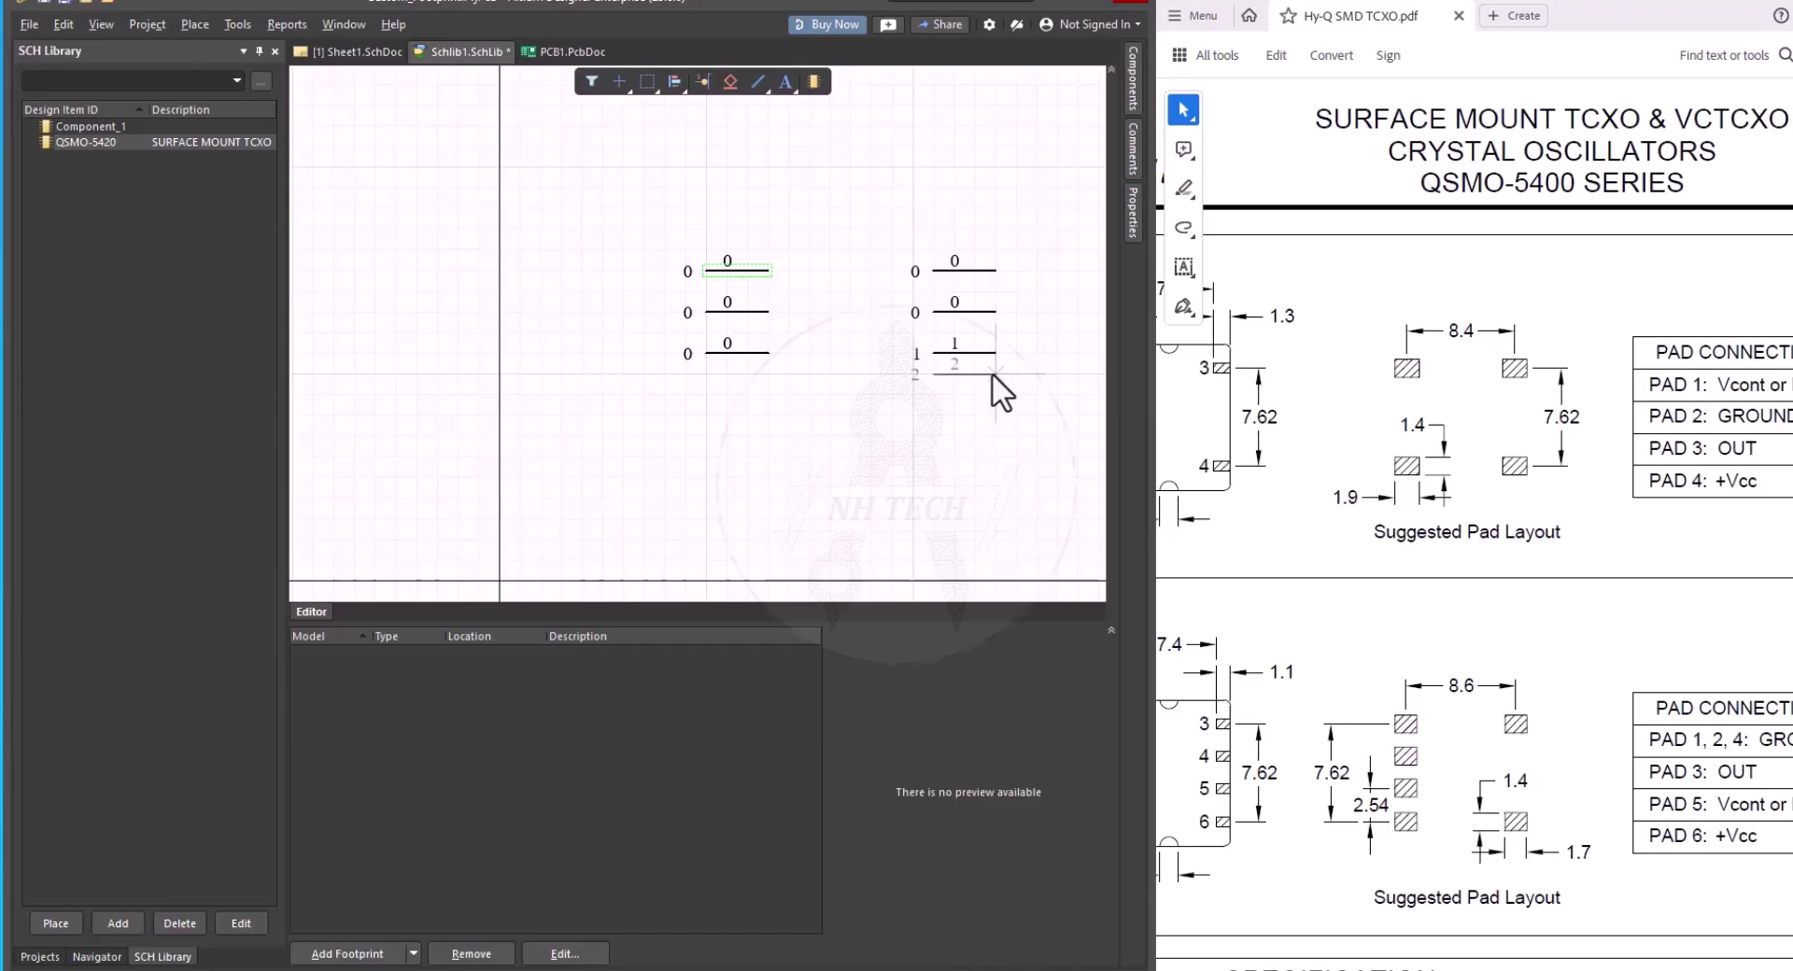
pyautogui.rightClick(894, 449)
# Rotate the left column of three pins by 180 degrees and align it with the right column
pyautogui.moveTo(632, 230); pyautogui.dragTo(813, 401)
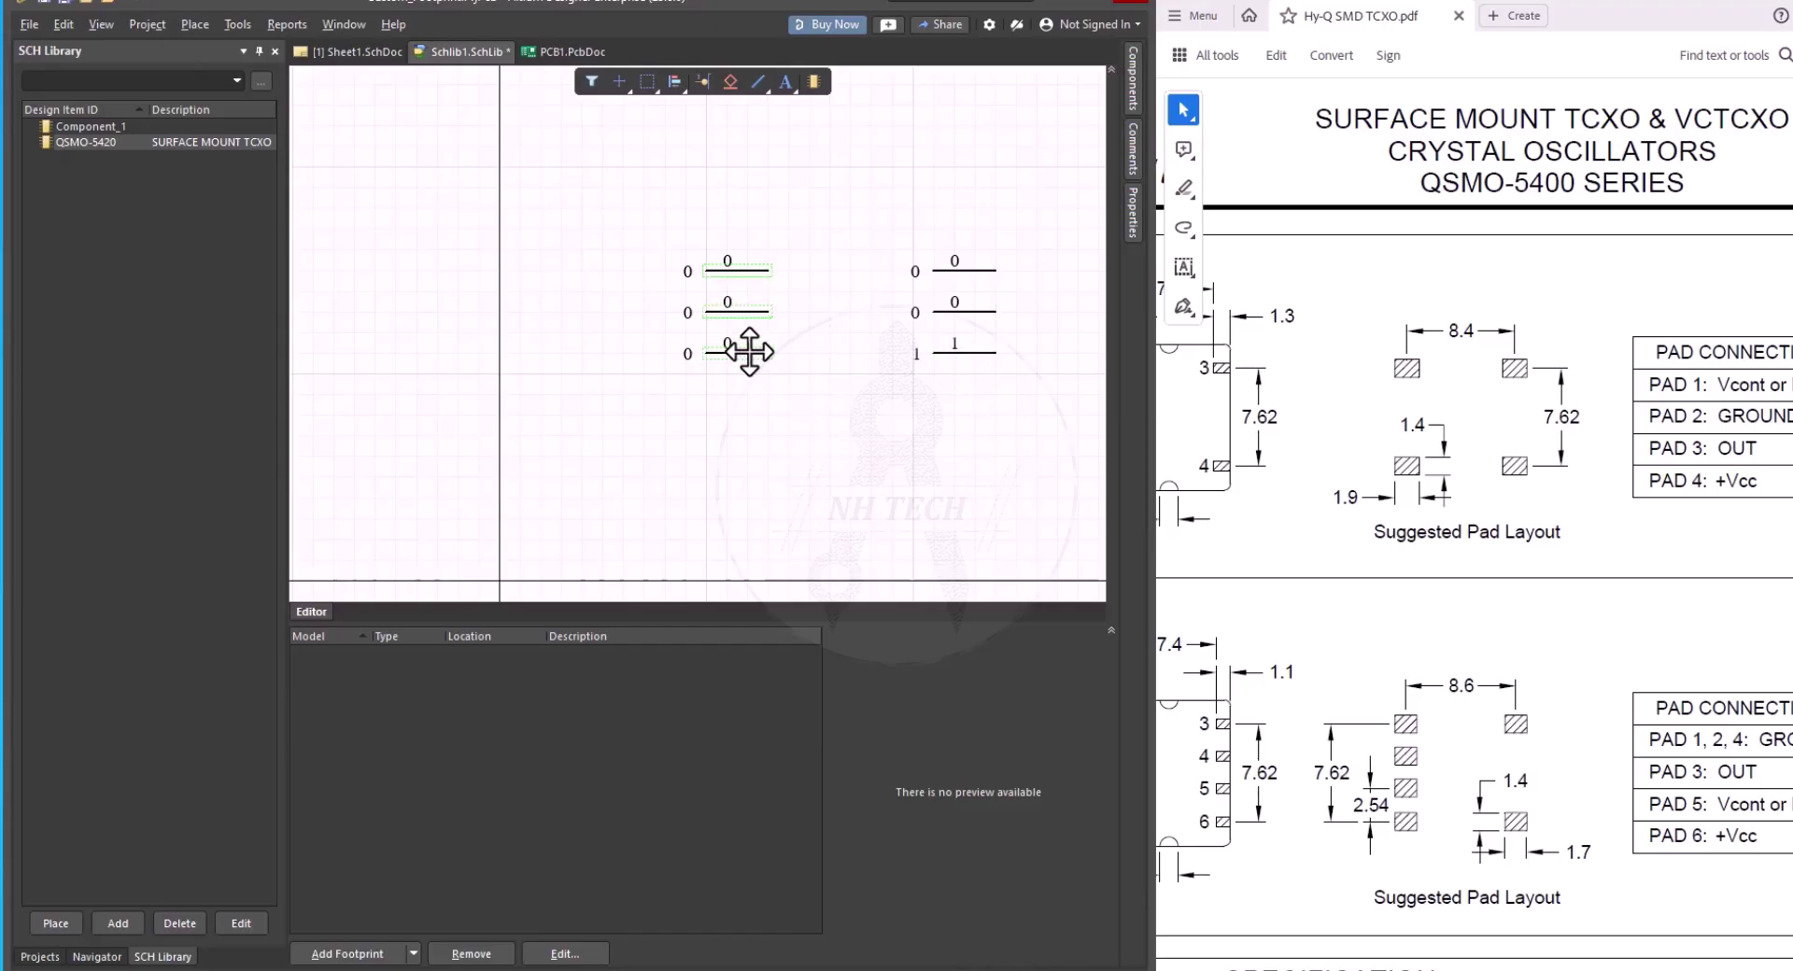
pyautogui.press('space')
pyautogui.press('space')
pyautogui.moveTo(740, 352); pyautogui.dragTo(706, 272)
pyautogui.click(655, 443)
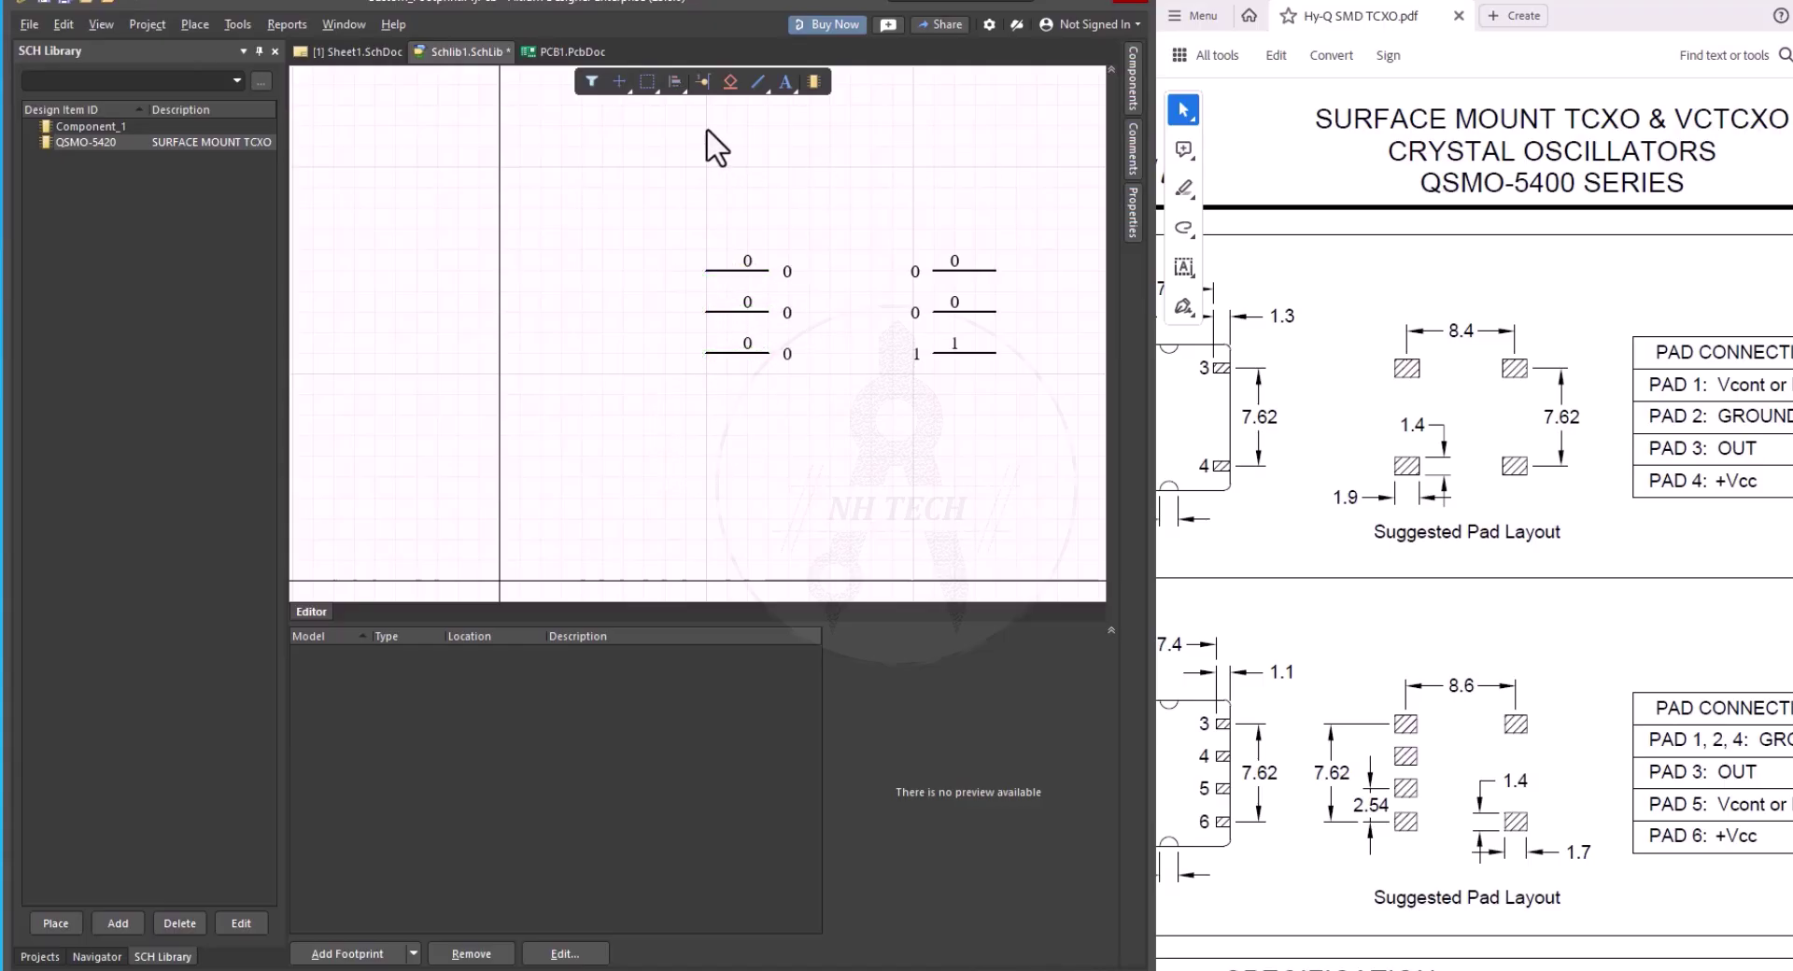
# Draw a closed rectangular body outline with lines between the two pin columns
pyautogui.click(759, 86)
pyautogui.keyDown('ctrl'); pyautogui.scroll(1, 776, 259); pyautogui.keyUp('ctrl')
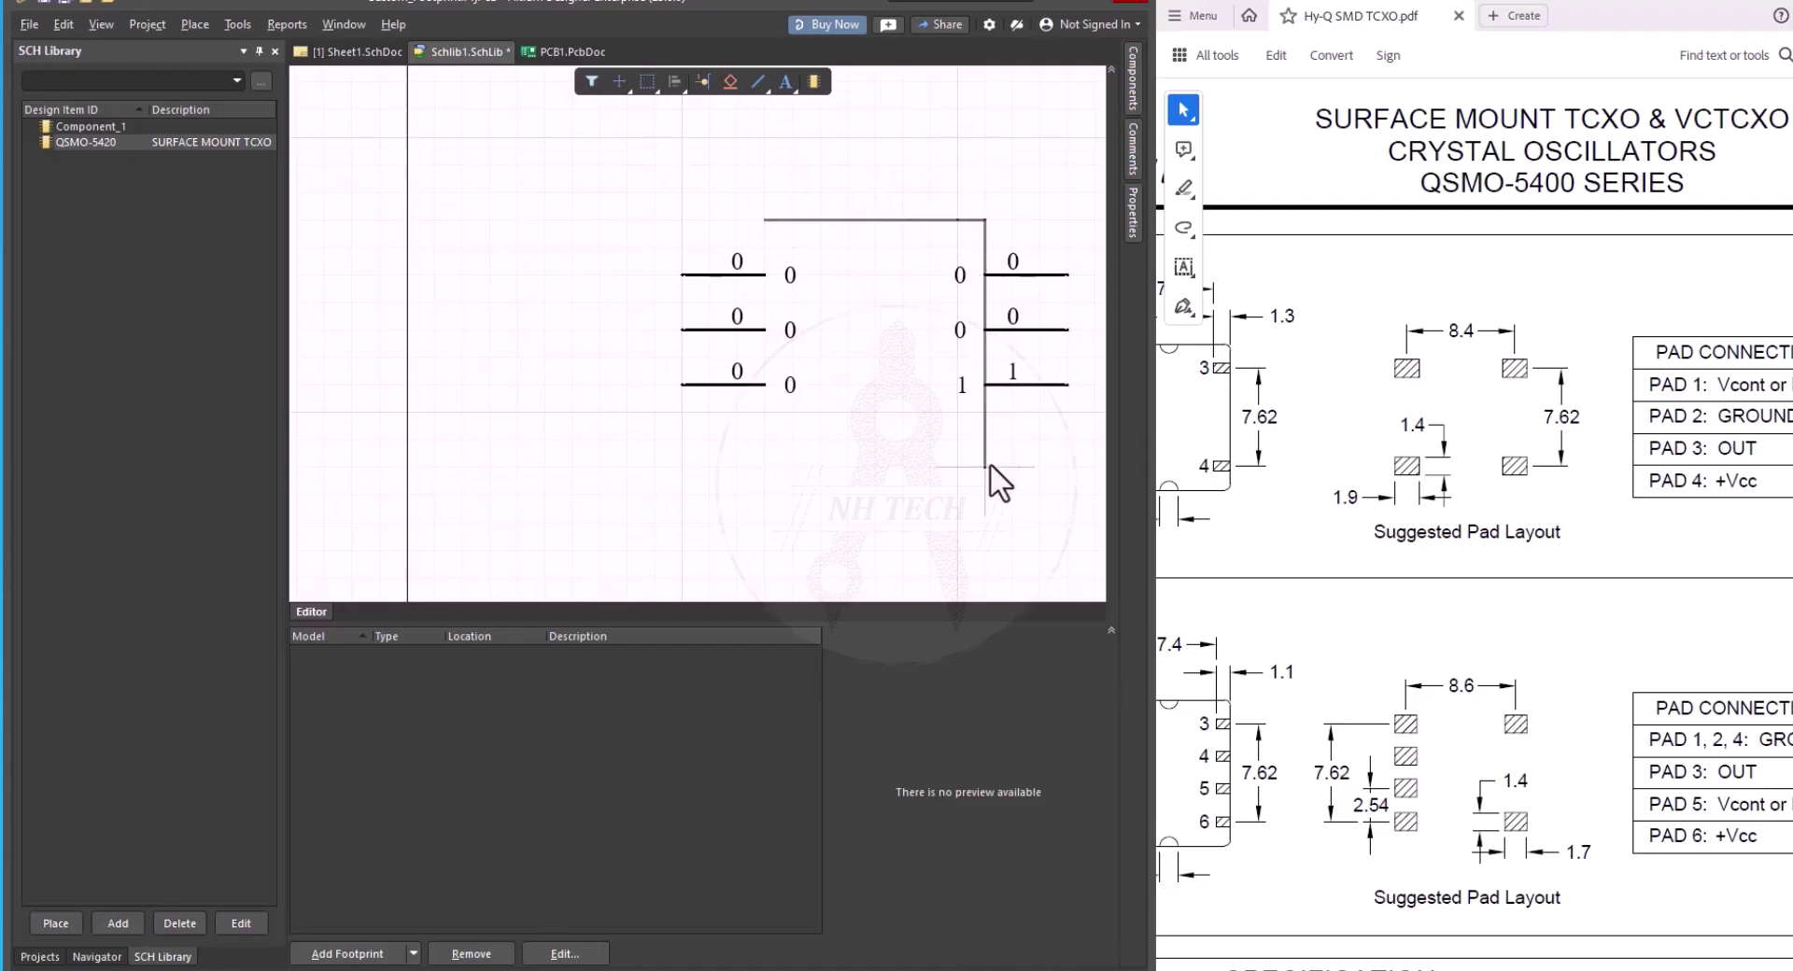
pyautogui.click(985, 439)
pyautogui.click(764, 439)
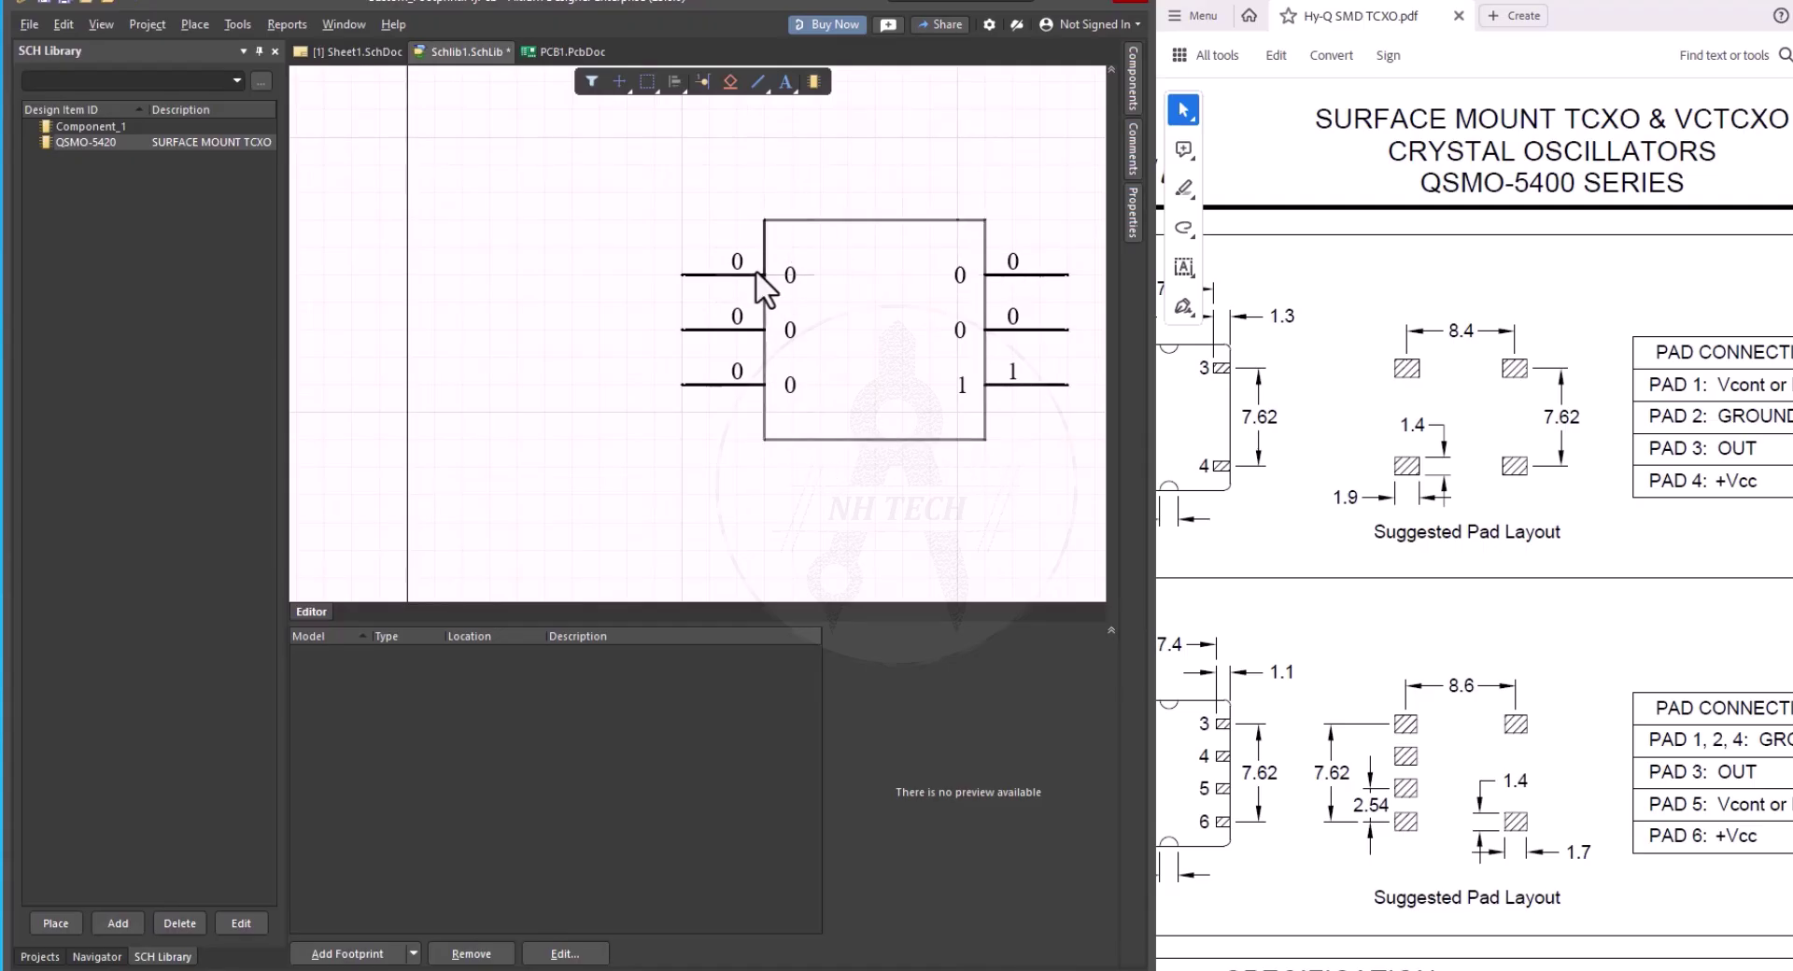
pyautogui.keyDown('ctrl'); pyautogui.scroll(-1, 588, 439); pyautogui.keyUp('ctrl')
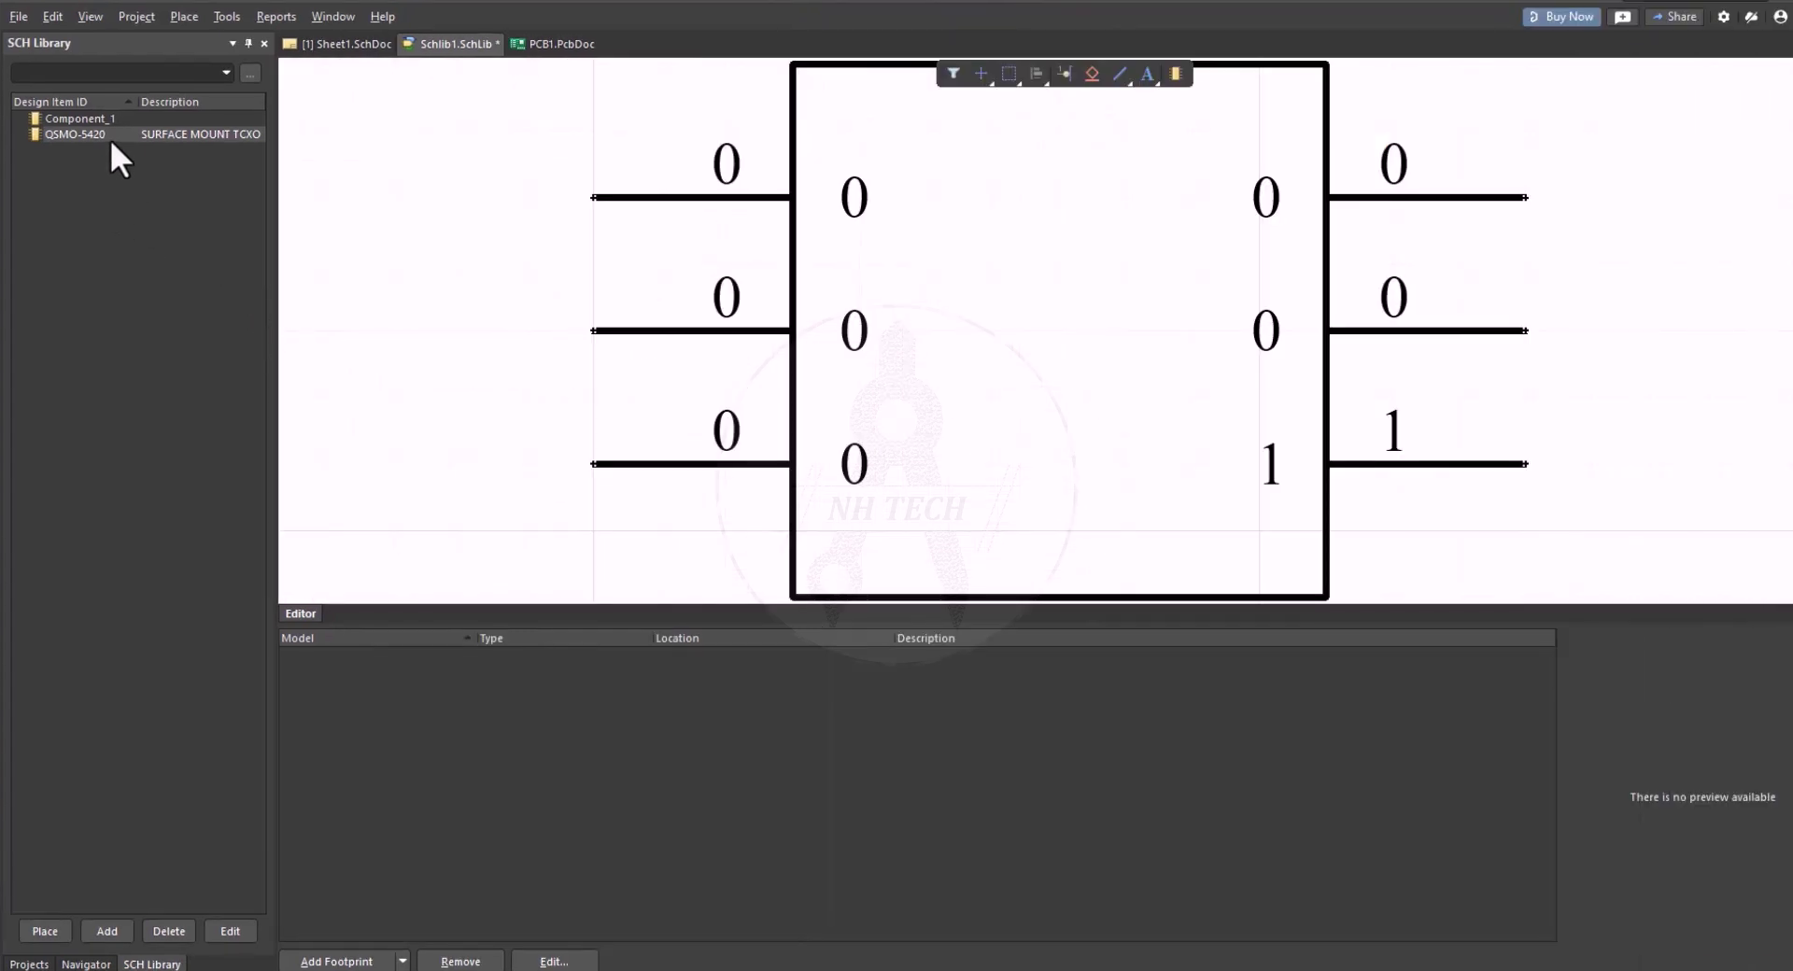
# Open the Component Pin Editor for QSMO-5420 and widen the dialog and its Designator and Name columns
pyautogui.click(110, 135)
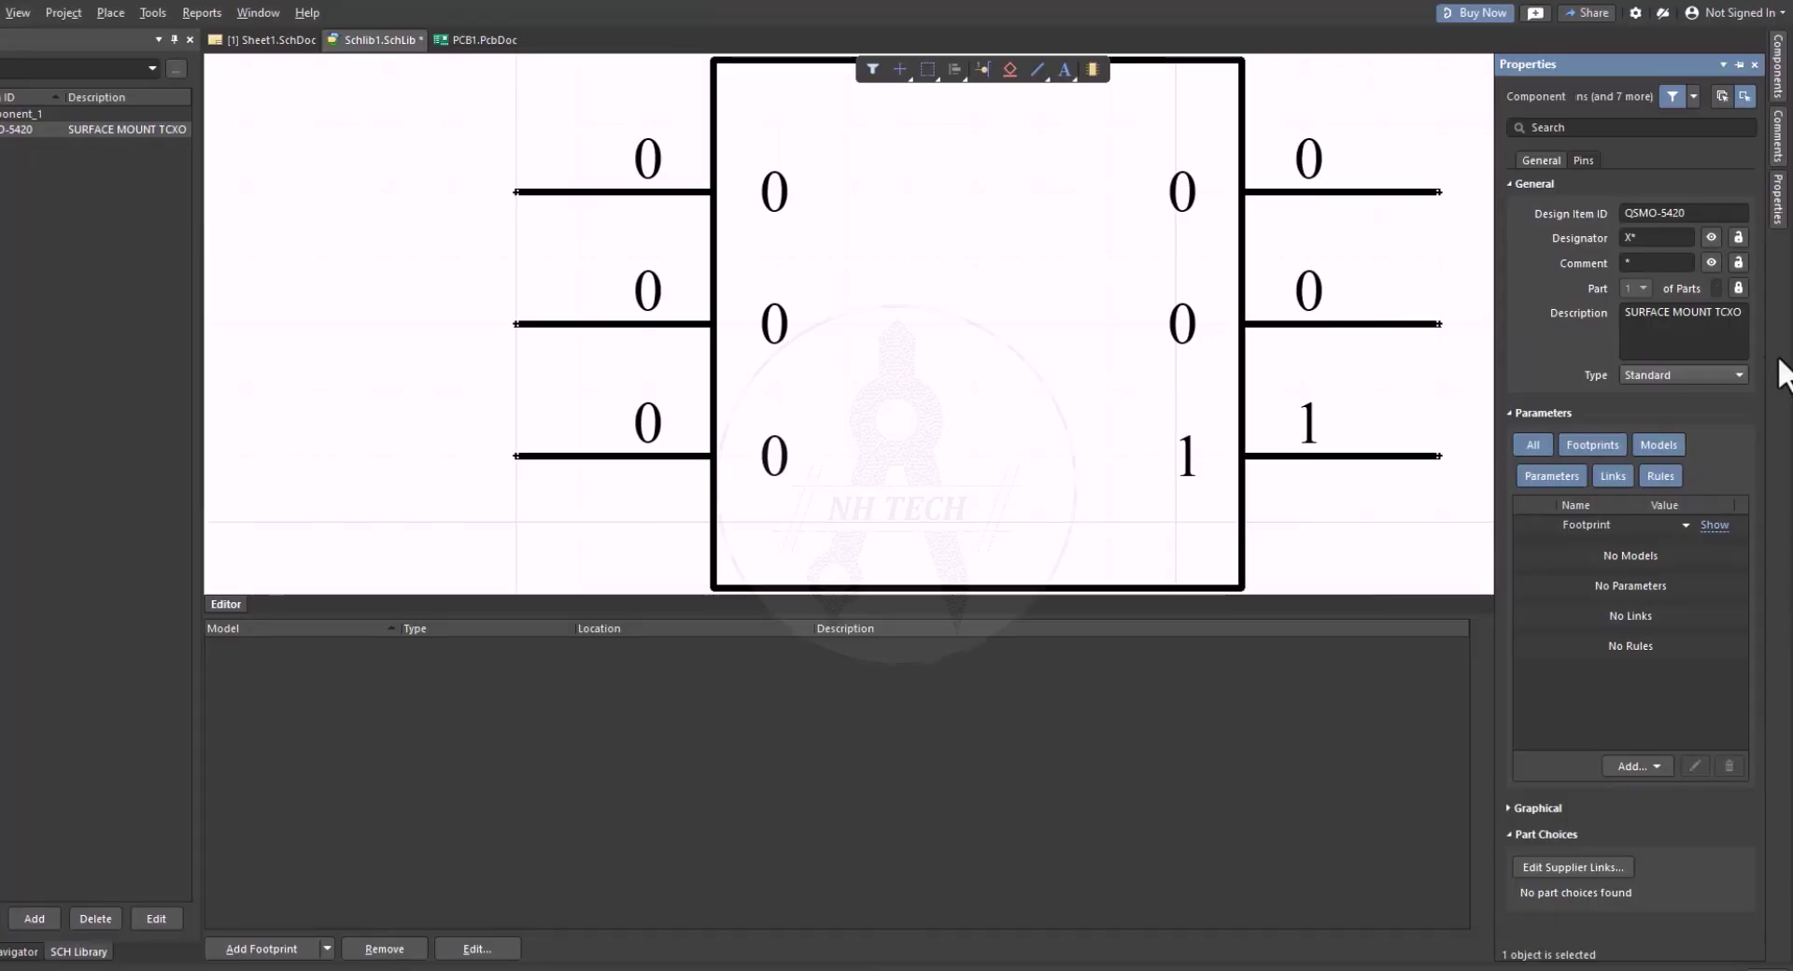
pyautogui.click(1583, 161)
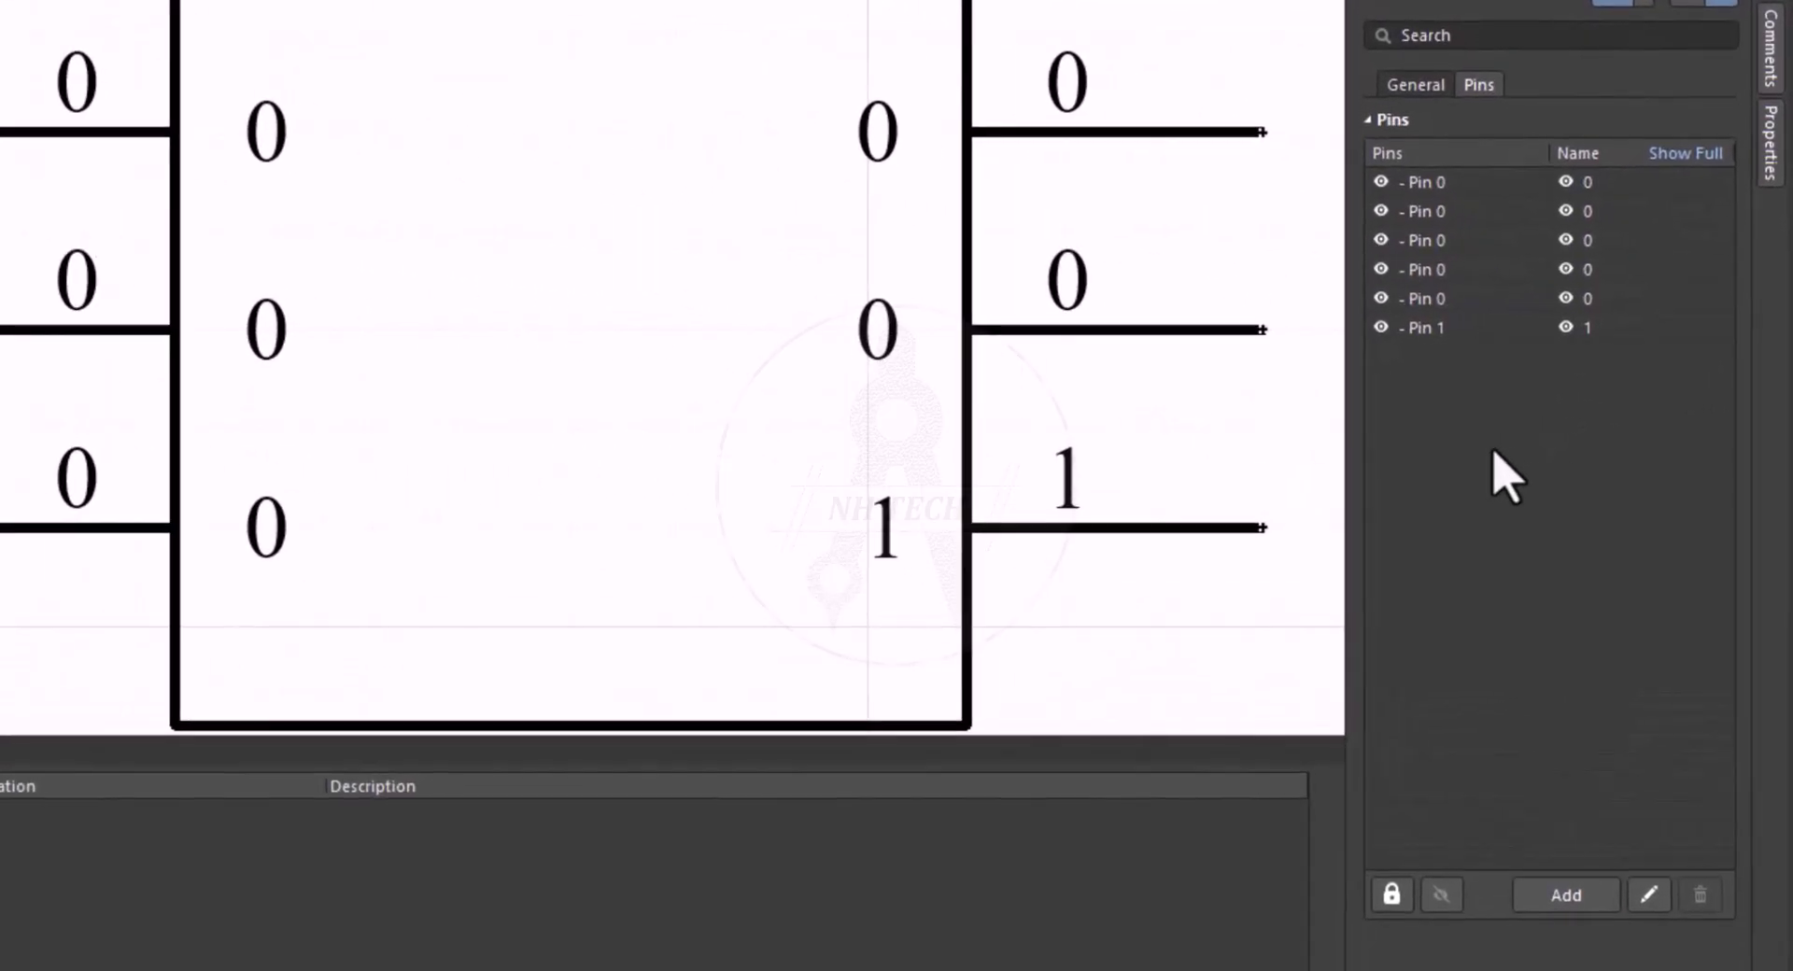
pyautogui.rightClick(1455, 452)
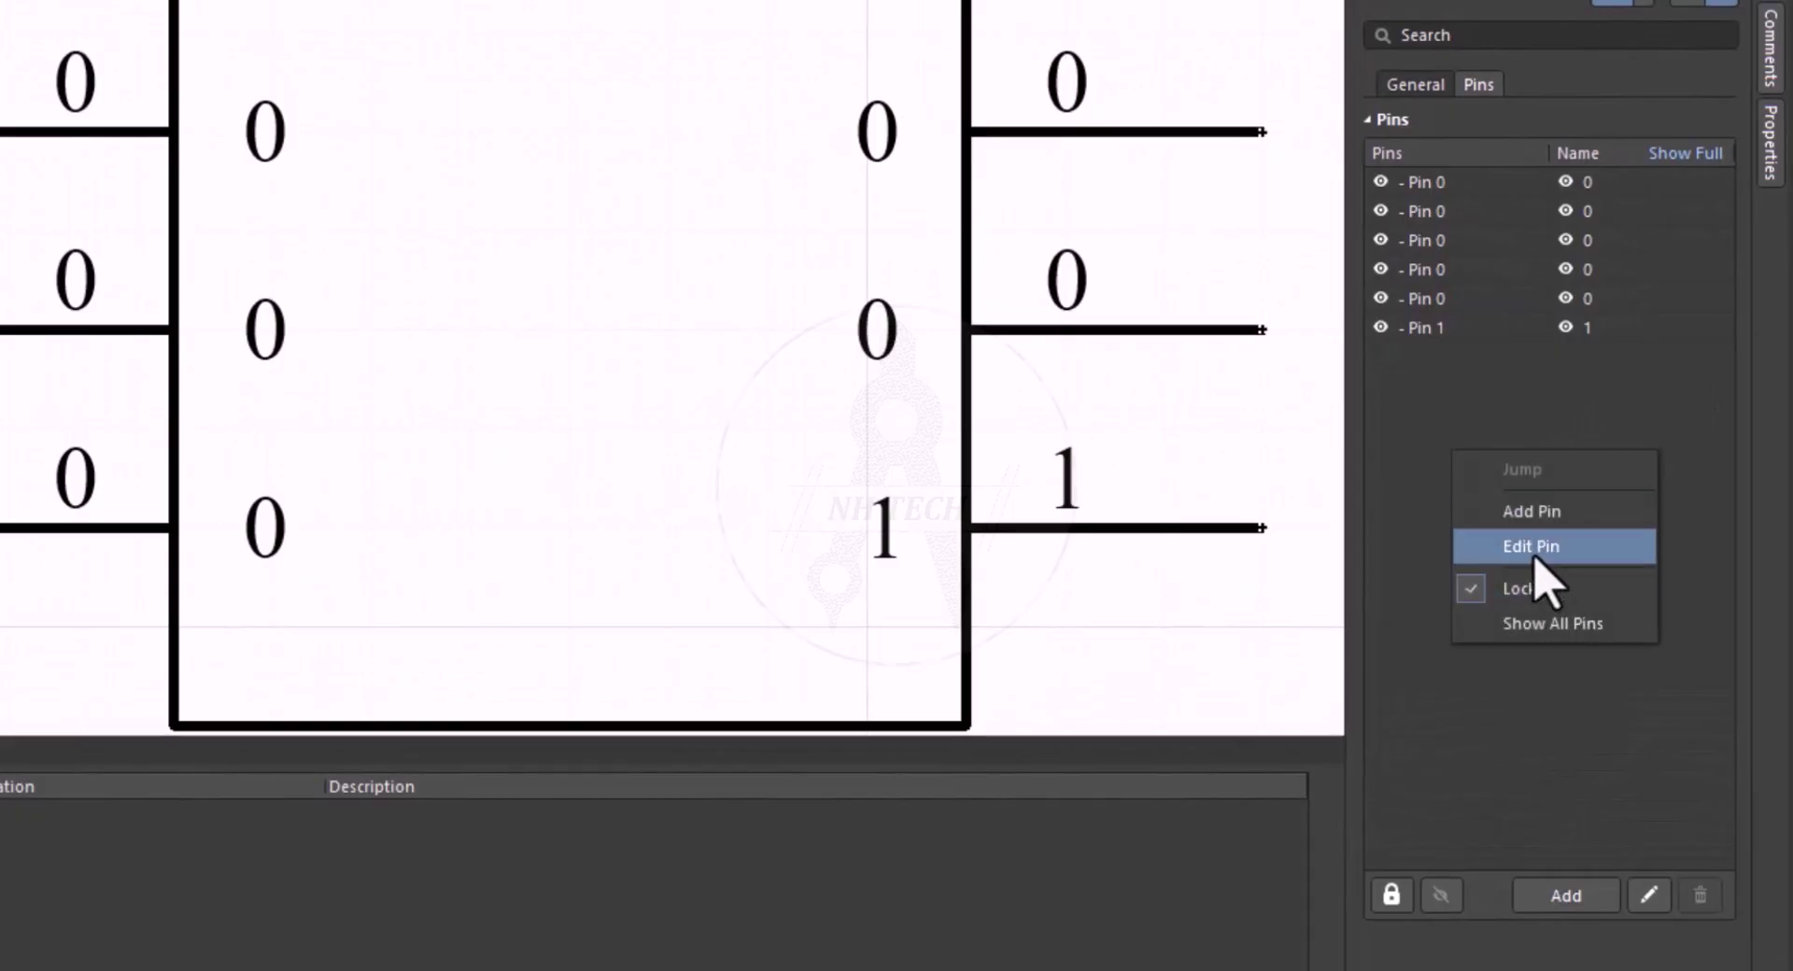
pyautogui.click(1534, 556)
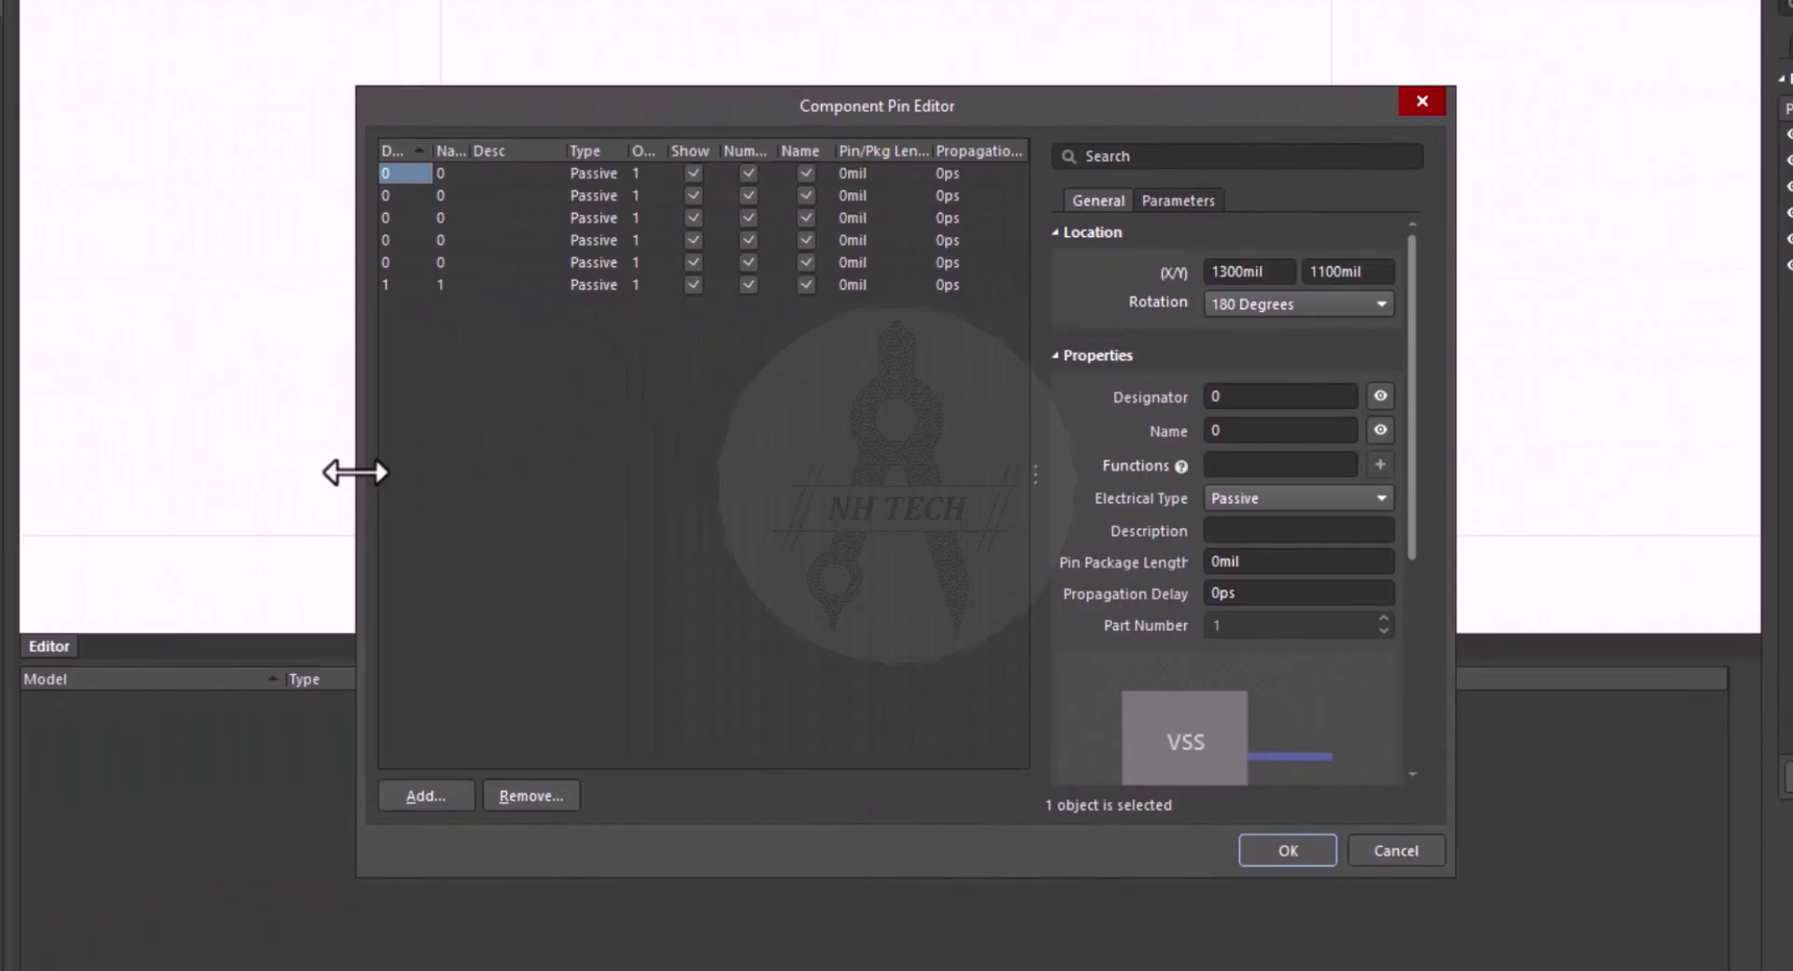
pyautogui.moveTo(356, 473); pyautogui.dragTo(3, 472)
pyautogui.moveTo(1448, 413); pyautogui.dragTo(1789, 439)
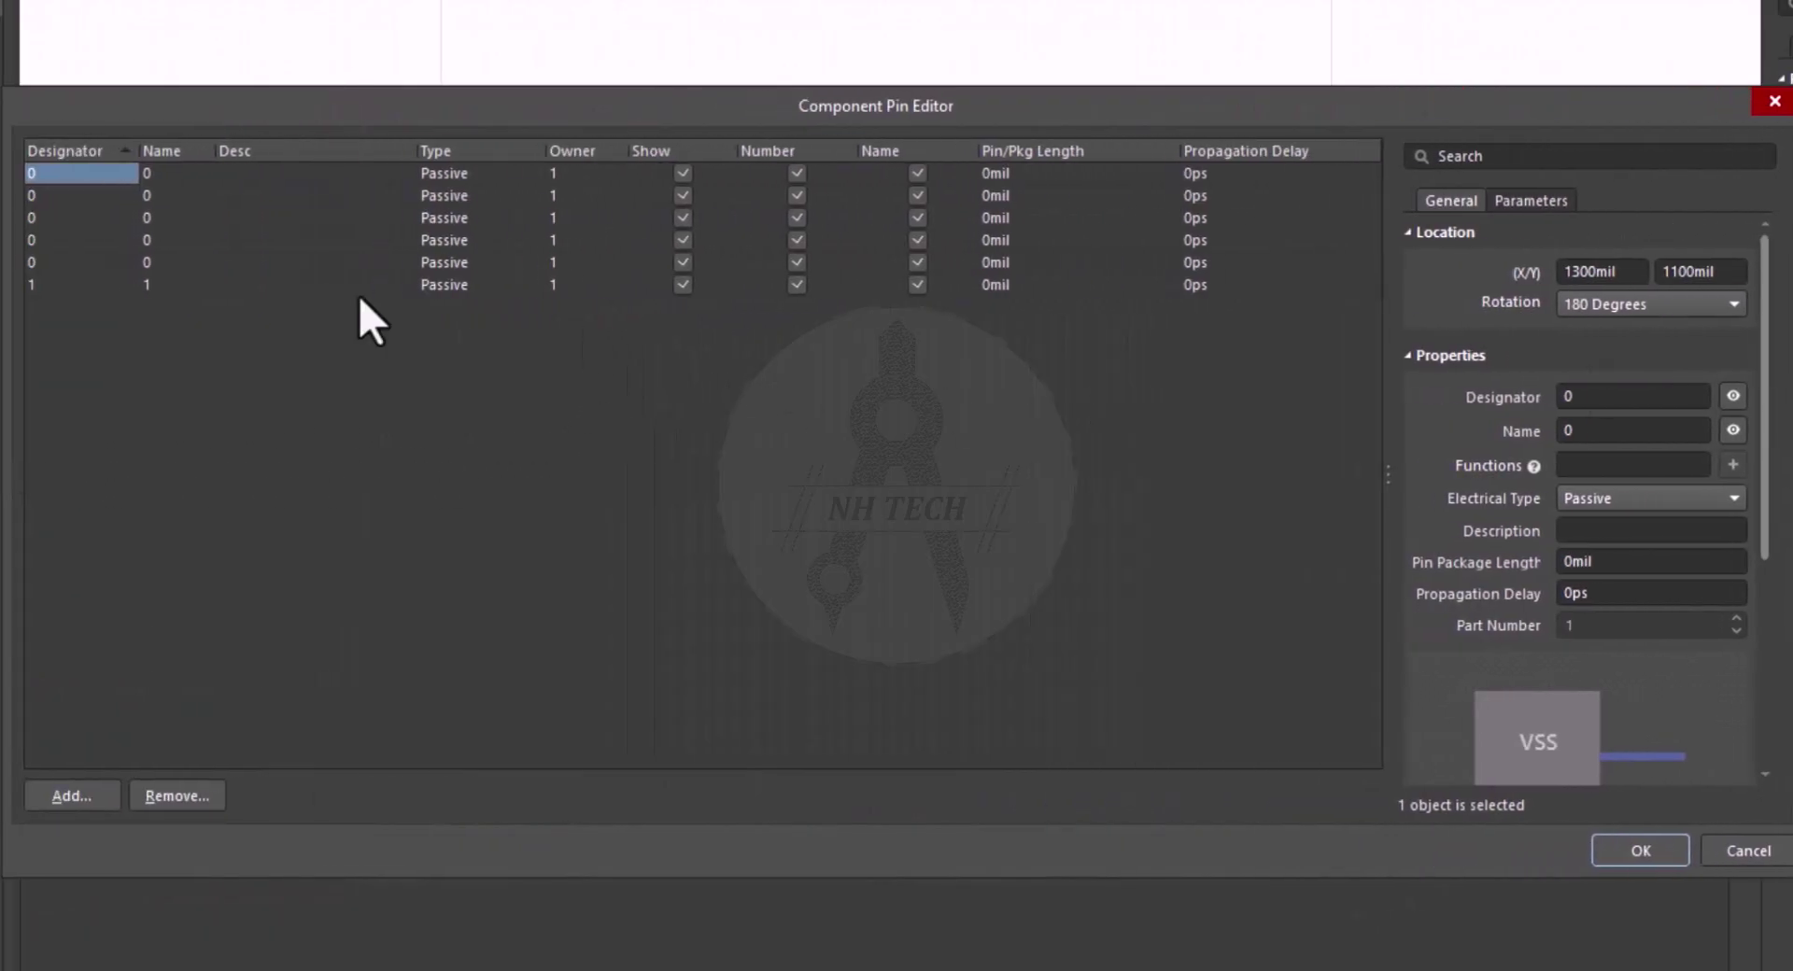
pyautogui.moveTo(212, 159); pyautogui.dragTo(289, 159)
pyautogui.moveTo(139, 156); pyautogui.dragTo(215, 157)
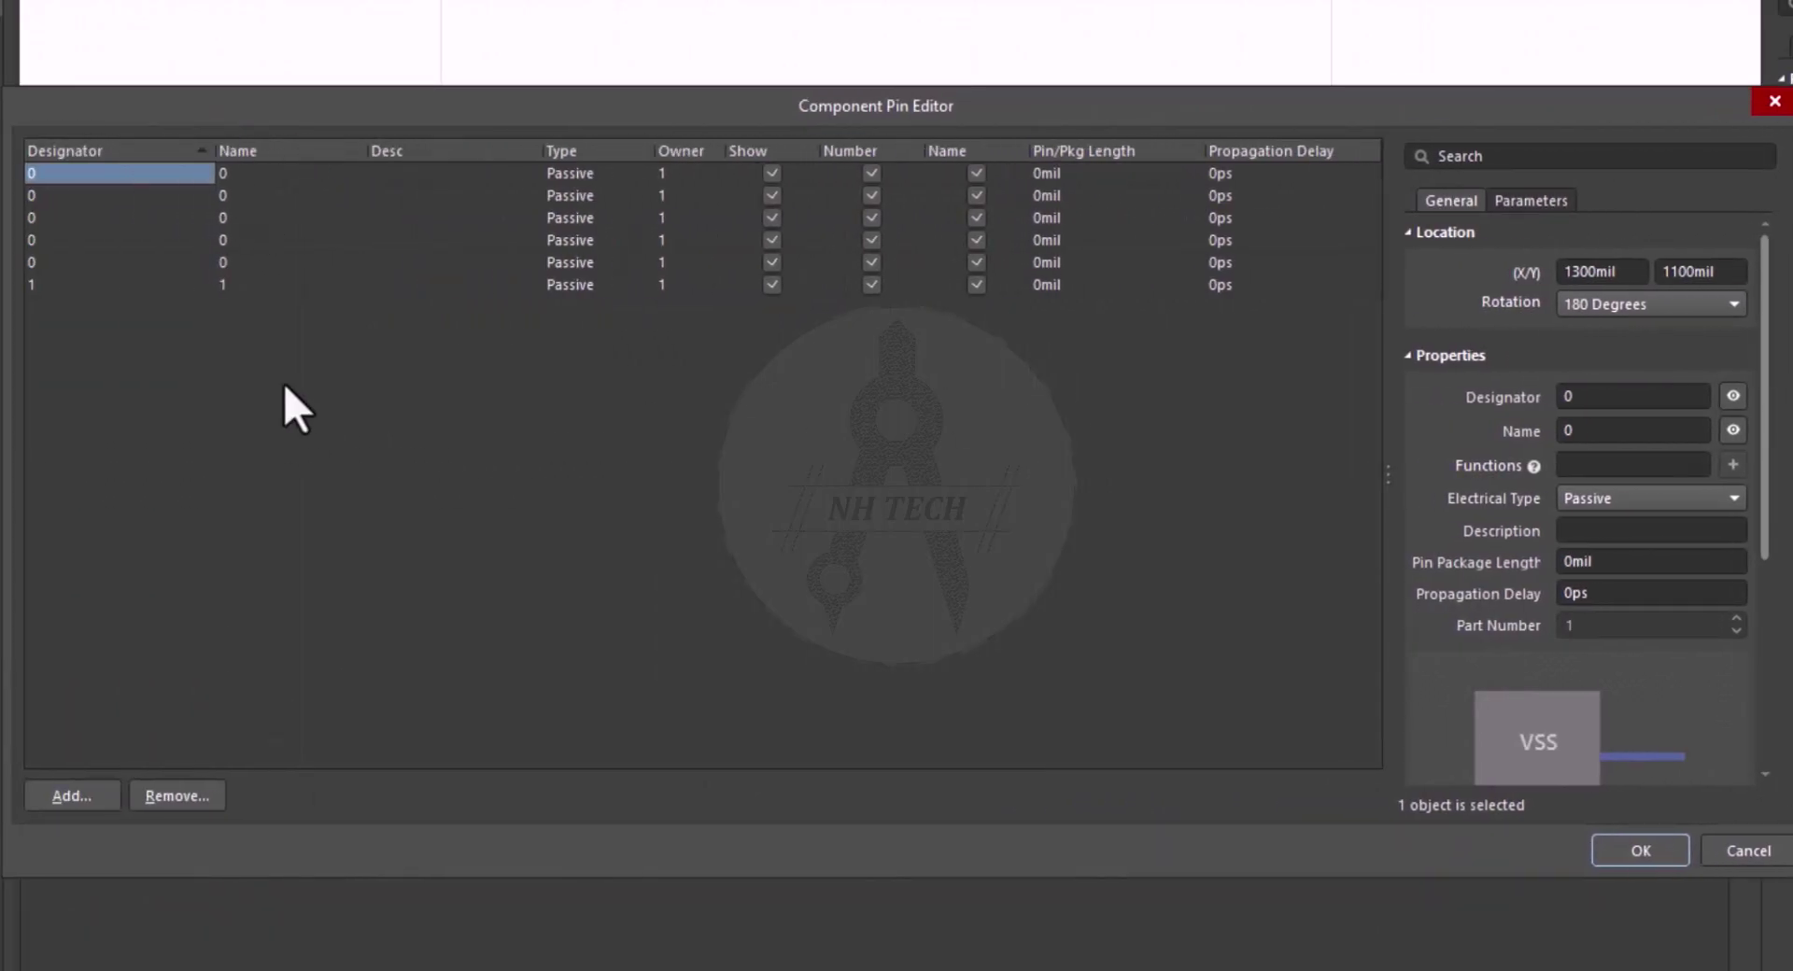
# Enter the designators 1, 2 and 3 for the unnumbered pins in the Component Pin Editor
pyautogui.click(86, 181)
pyautogui.write('1')
pyautogui.press('Return')
pyautogui.click(59, 172)
pyautogui.write('2')
pyautogui.click(87, 355)
pyautogui.click(49, 170)
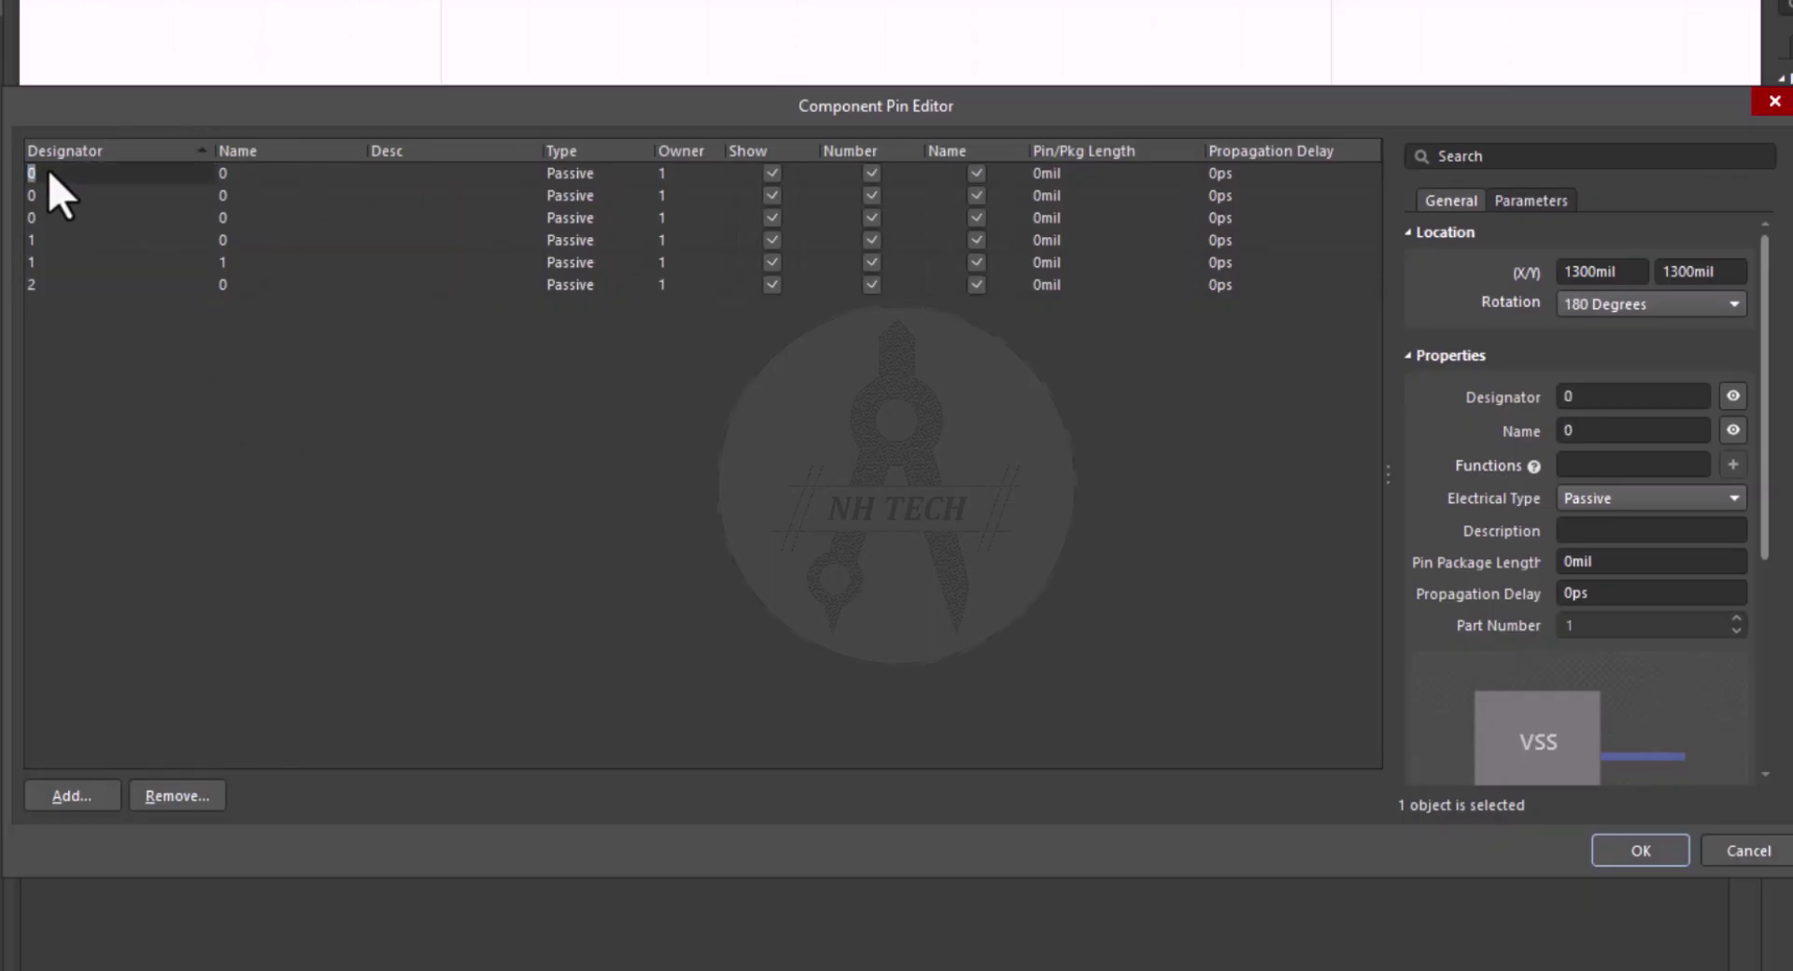
pyautogui.write('3')
pyautogui.press('Return')
# Enter the designators 4, 5 and 6 for the remaining unnumbered pins
pyautogui.click(81, 178)
pyautogui.write('4')
pyautogui.press('Return')
pyautogui.click(54, 174)
pyautogui.write('5')
pyautogui.press('Return')
pyautogui.write('6')
pyautogui.press('Return')
pyautogui.moveTo(735, 113); pyautogui.dragTo(558, 66)
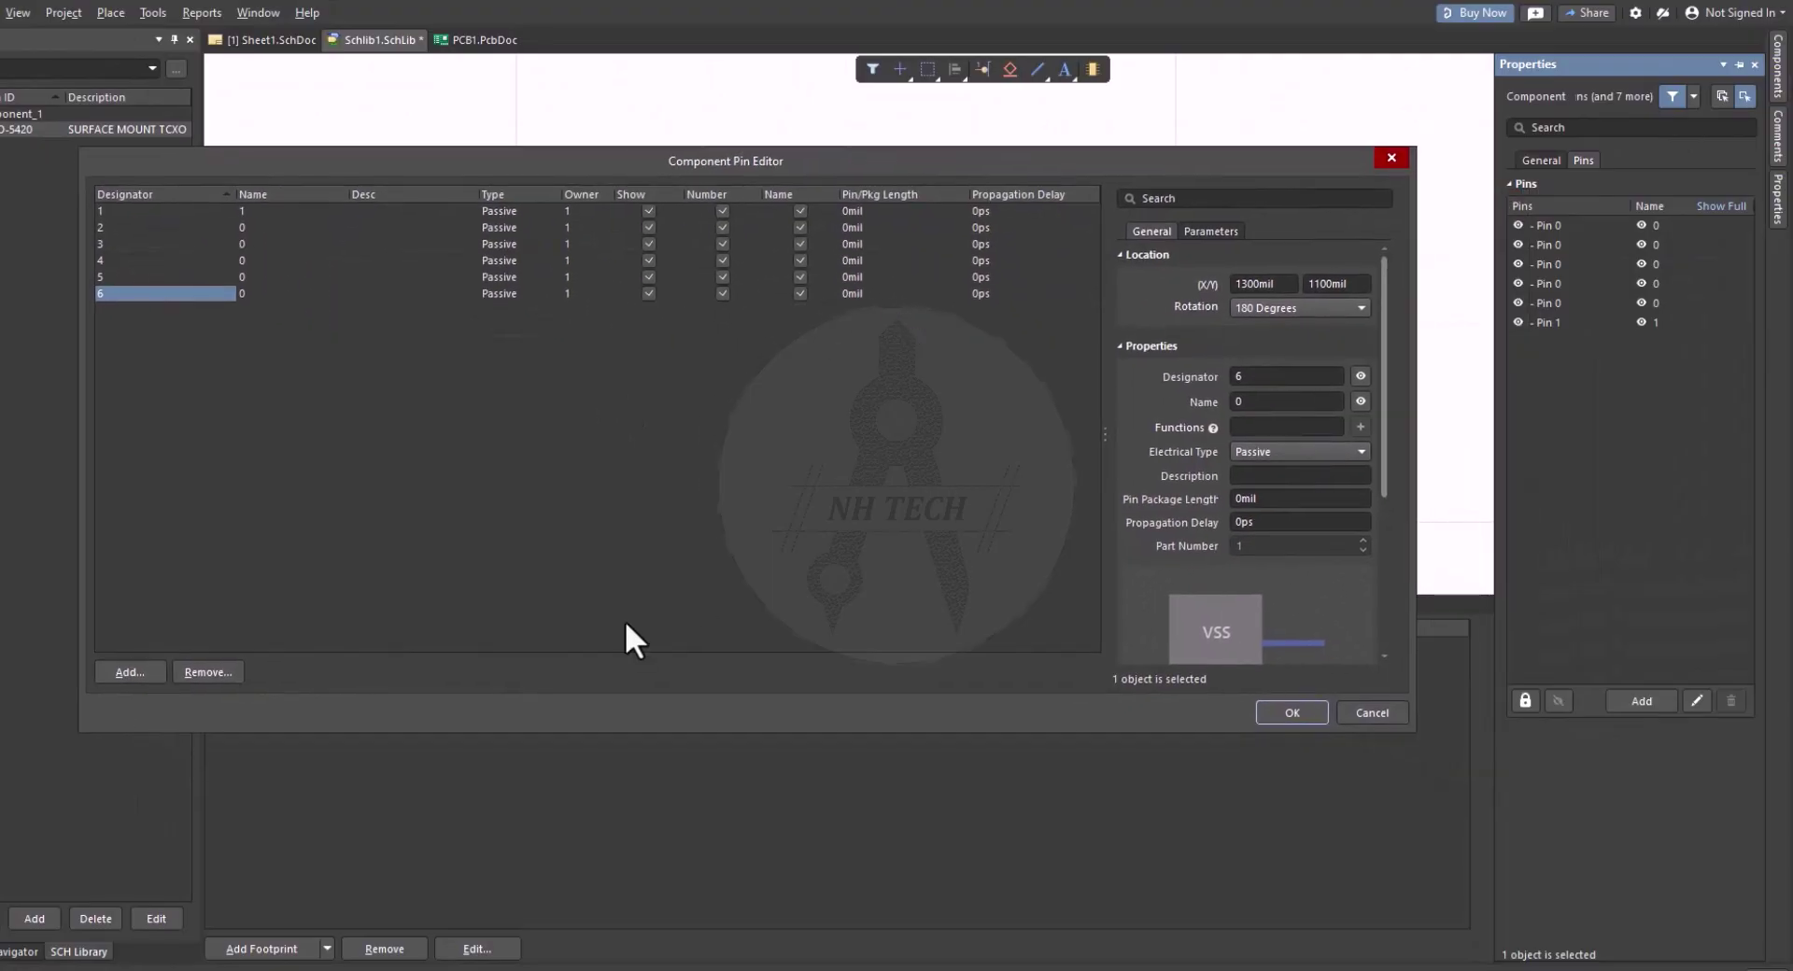
# Name pins 1, 2 and 4 GND, following the pad connections in the QSMO-5420 datasheet
pyautogui.hotkey('alt', 'Tab')
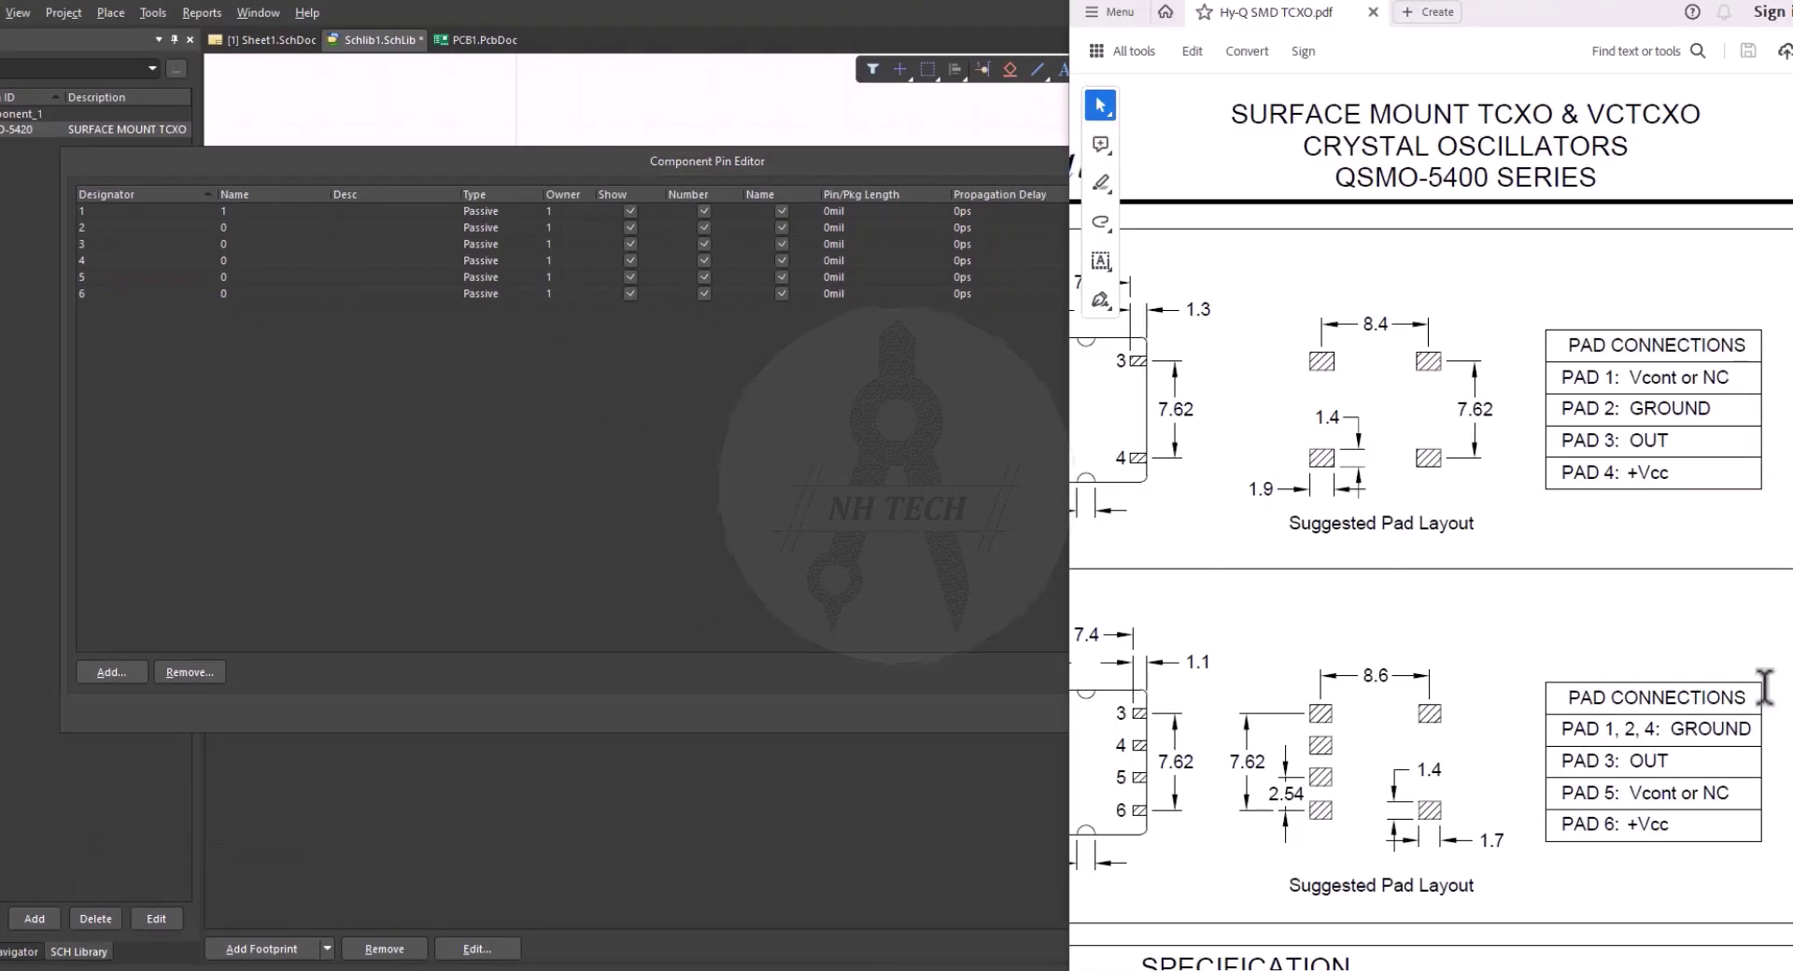
pyautogui.hotkey('alt', 'Tab')
pyautogui.doubleClick(327, 192)
pyautogui.write('GN')
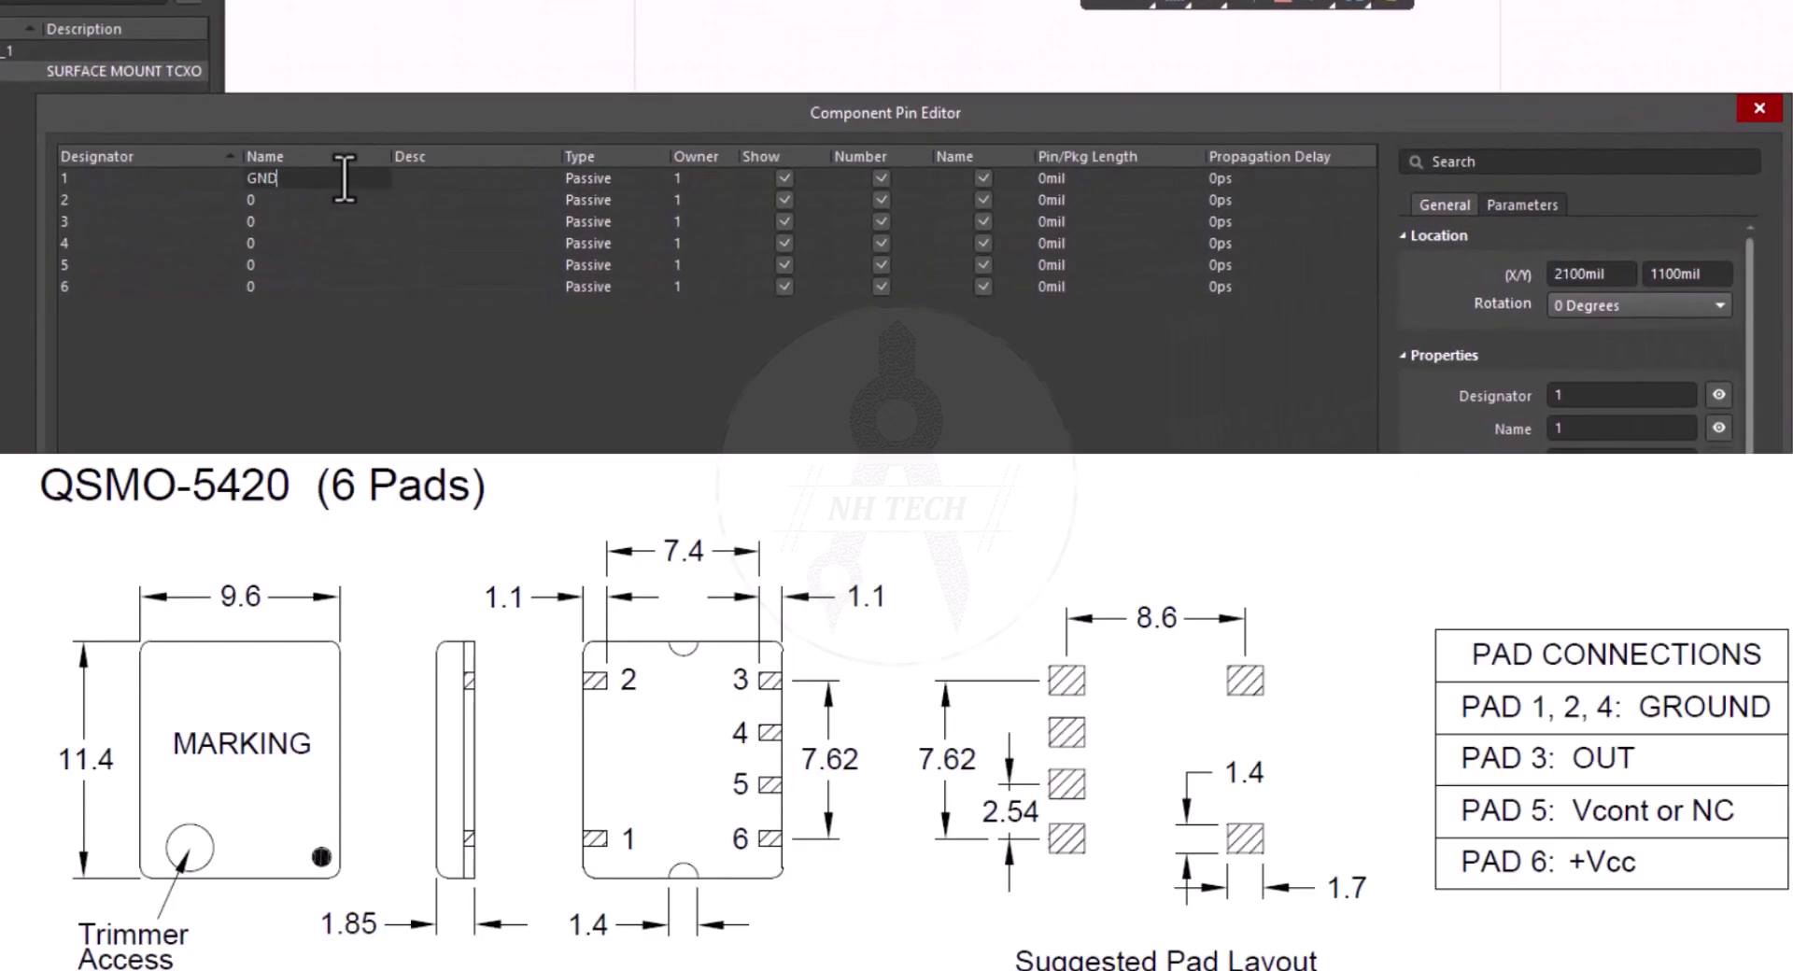
pyautogui.write('D')
pyautogui.press('Return')
pyautogui.doubleClick(278, 199)
pyautogui.write('GN')
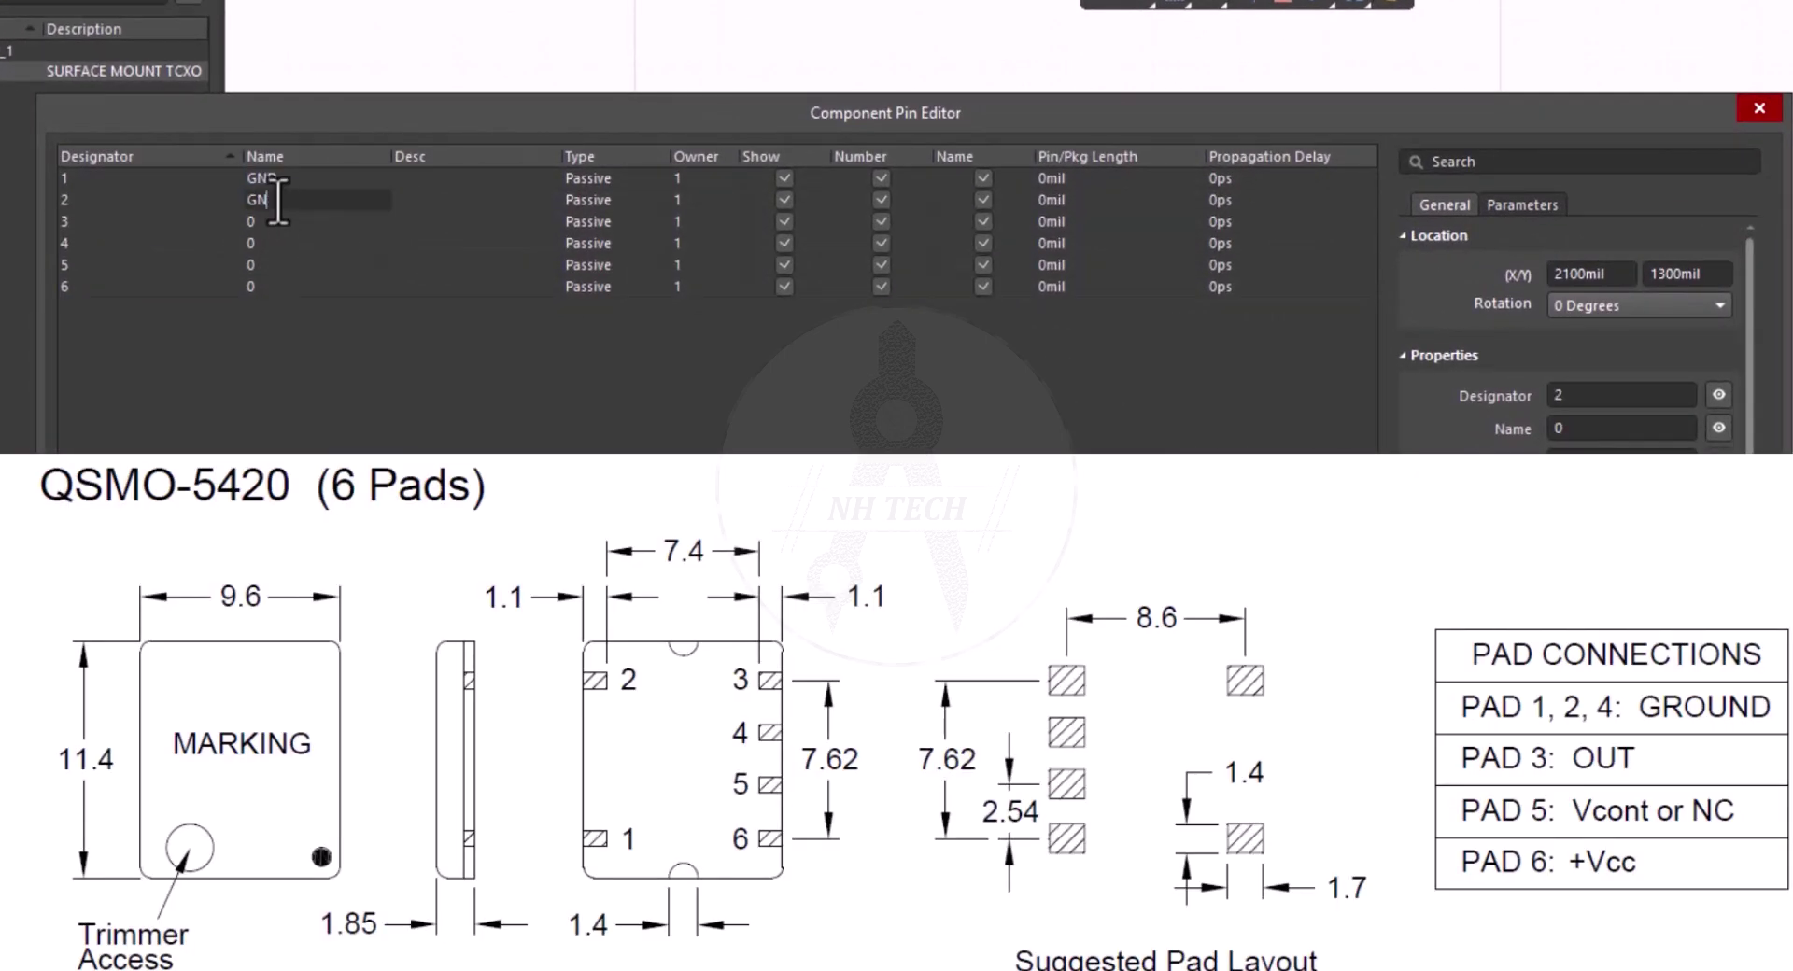
pyautogui.write('D')
pyautogui.press('Return')
pyautogui.doubleClick(268, 243)
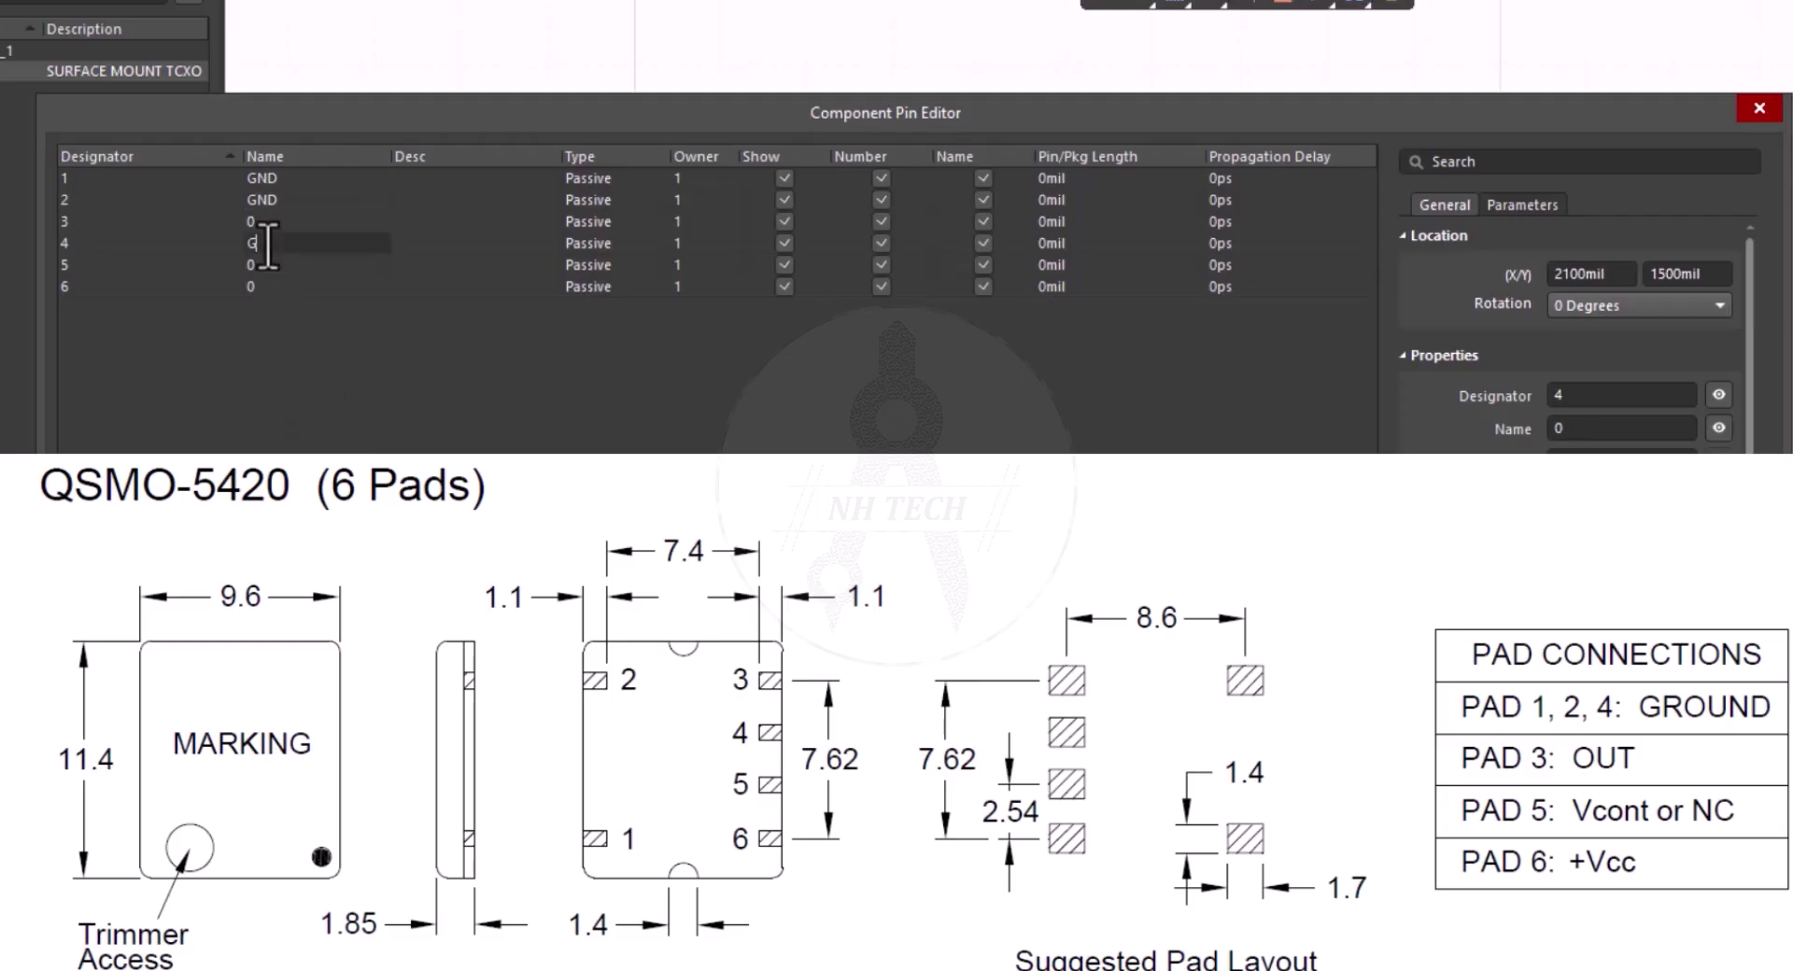
pyautogui.write('GND')
pyautogui.press('Return')
# Name pin 3 Out and set its electrical type to Output
pyautogui.doubleClick(275, 221)
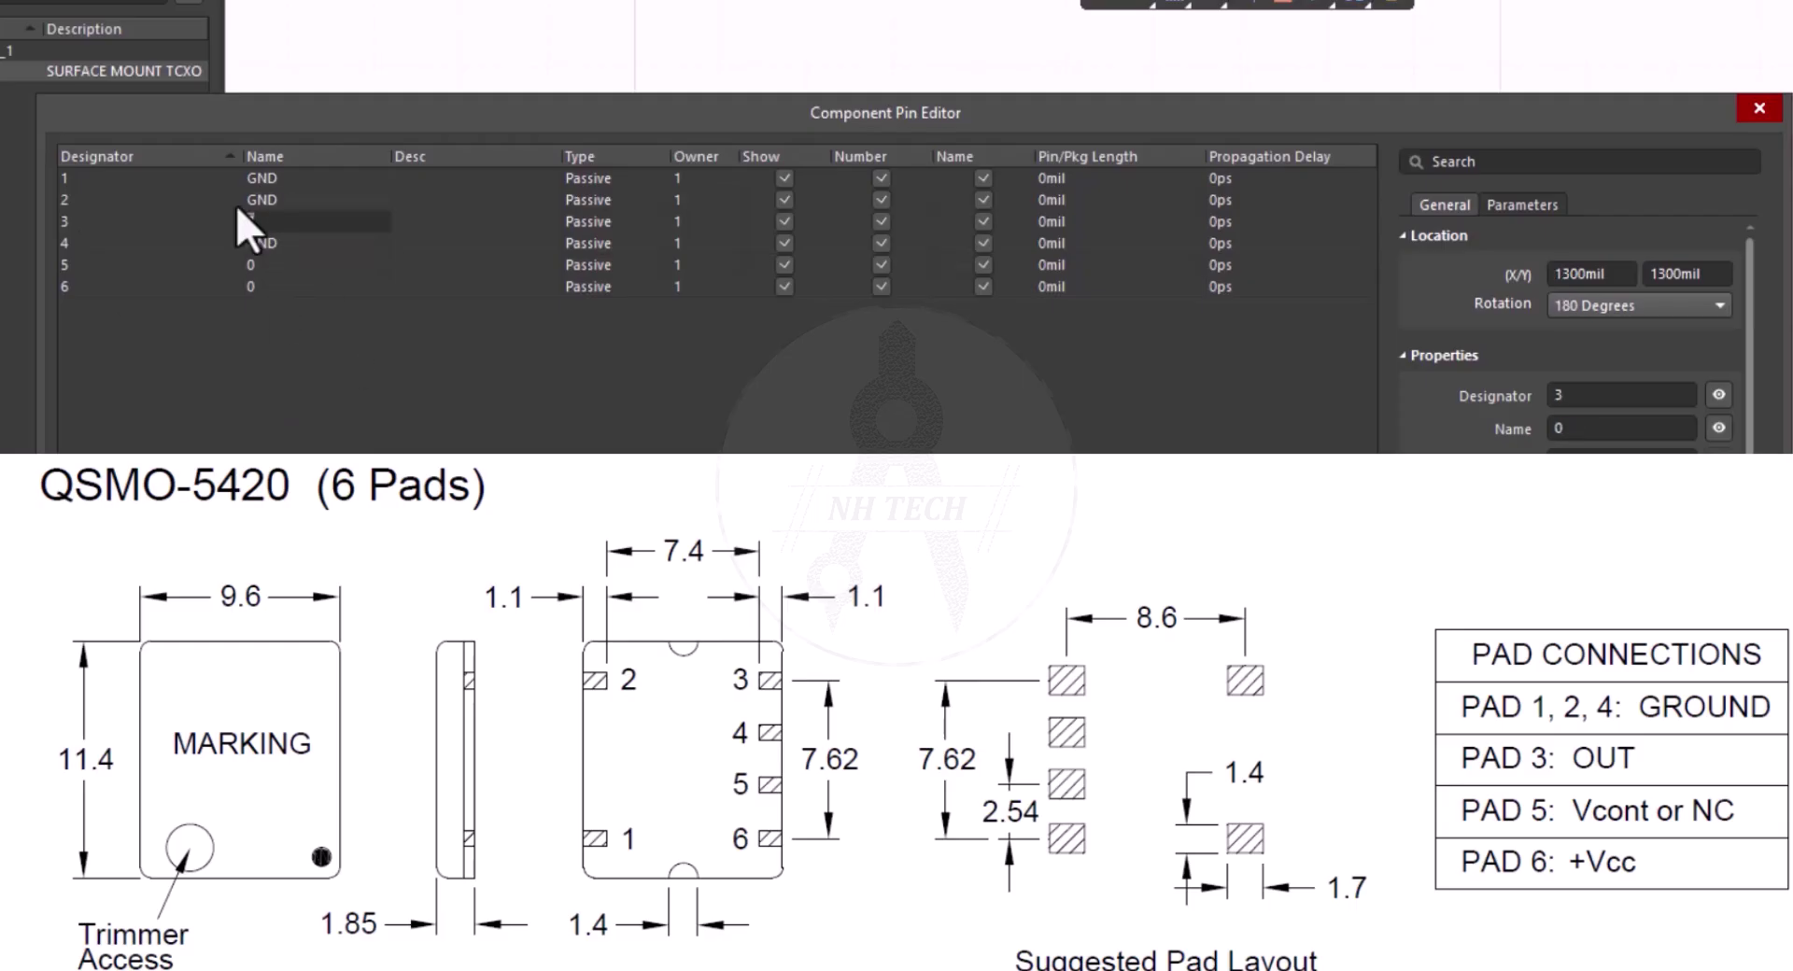
pyautogui.write('Out')
pyautogui.press('Return')
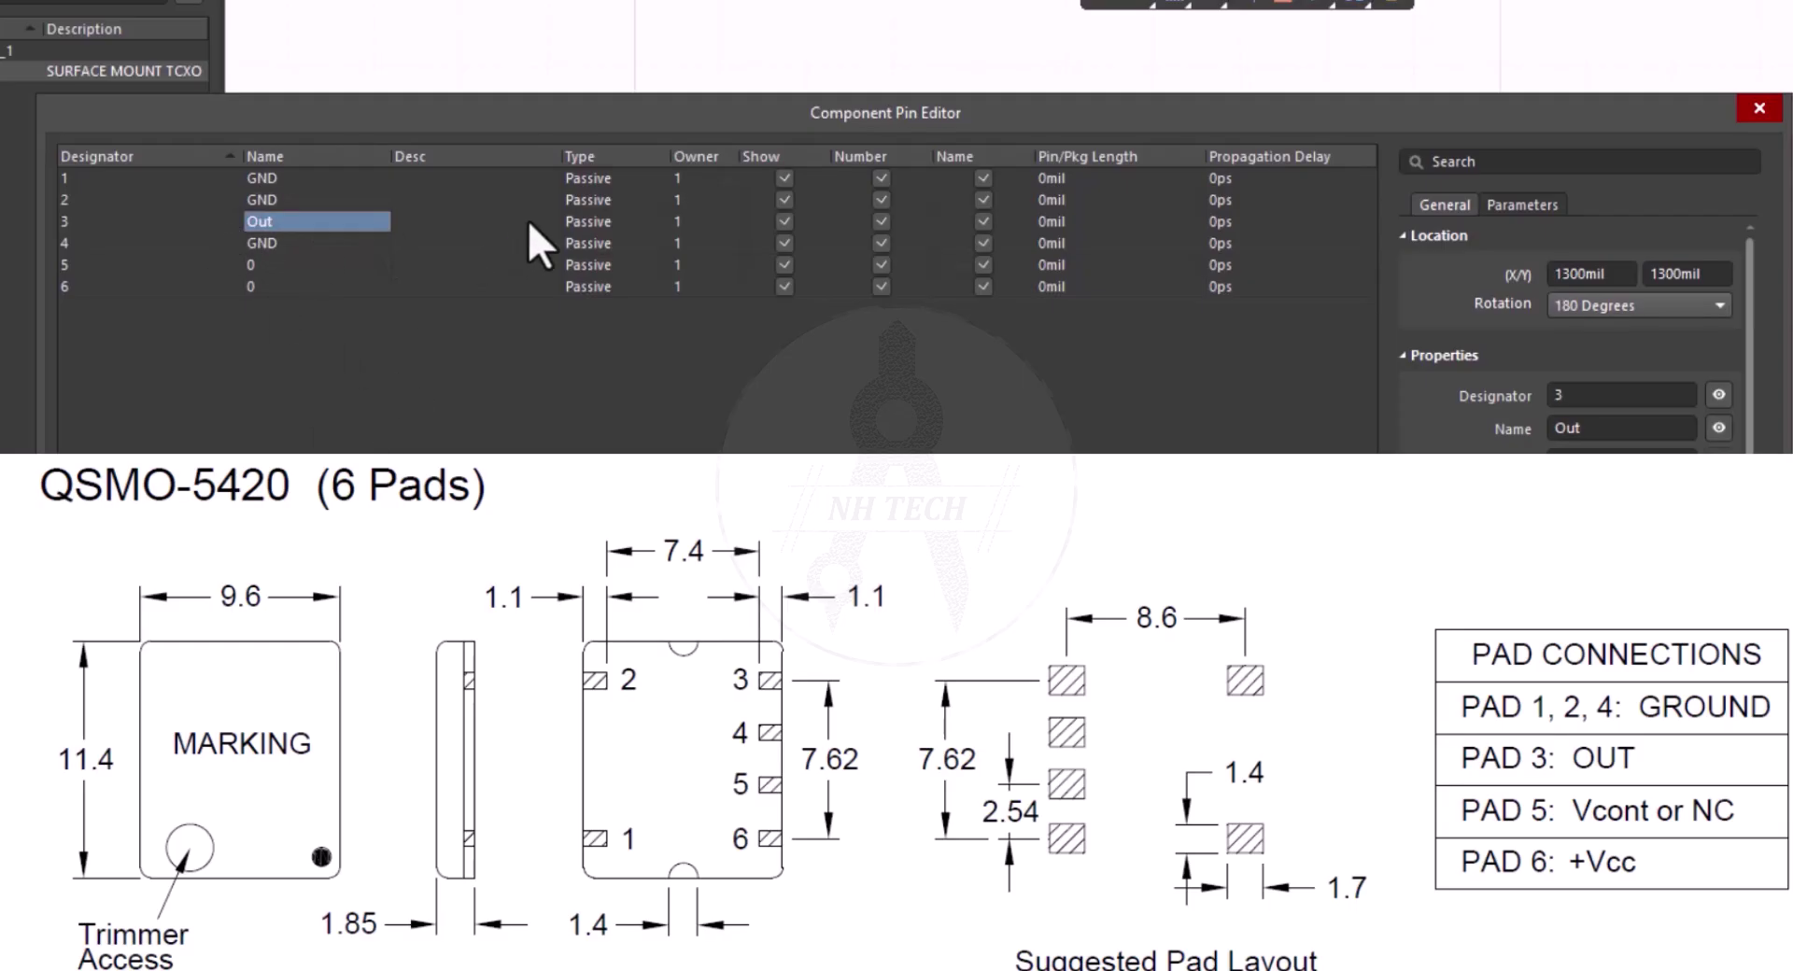
pyautogui.click(638, 221)
pyautogui.click(657, 220)
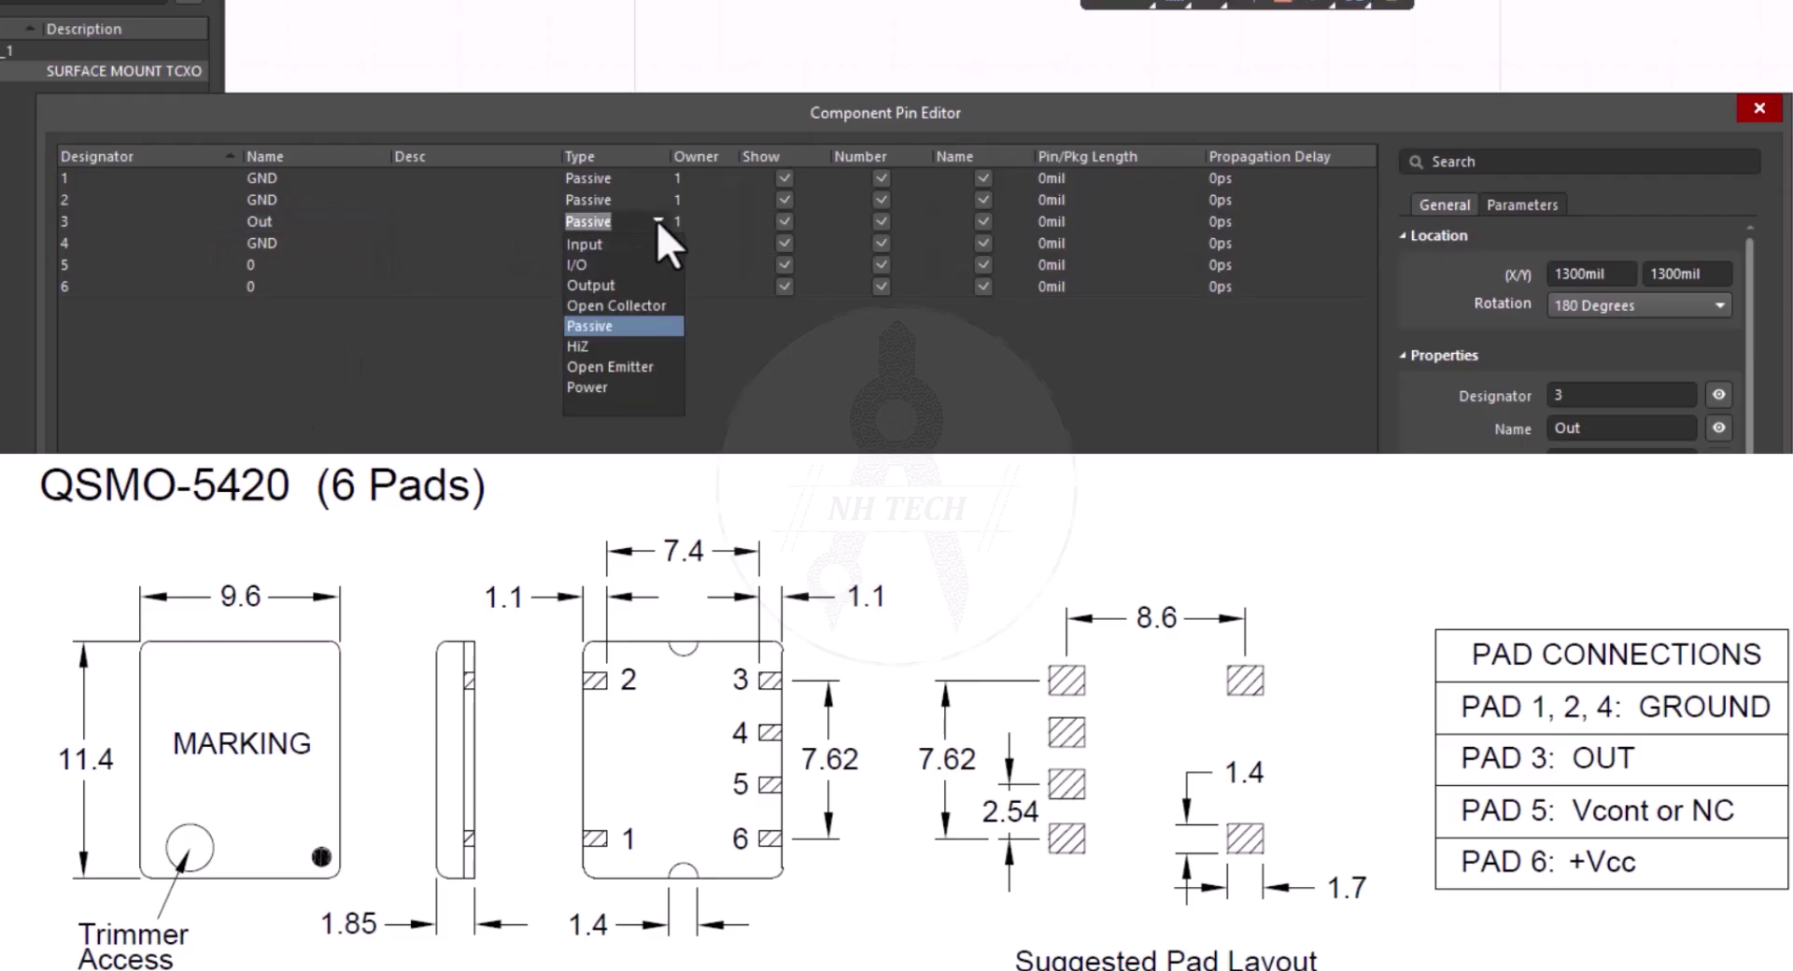
pyautogui.click(609, 285)
# Name pin 5 NC
pyautogui.doubleClick(270, 265)
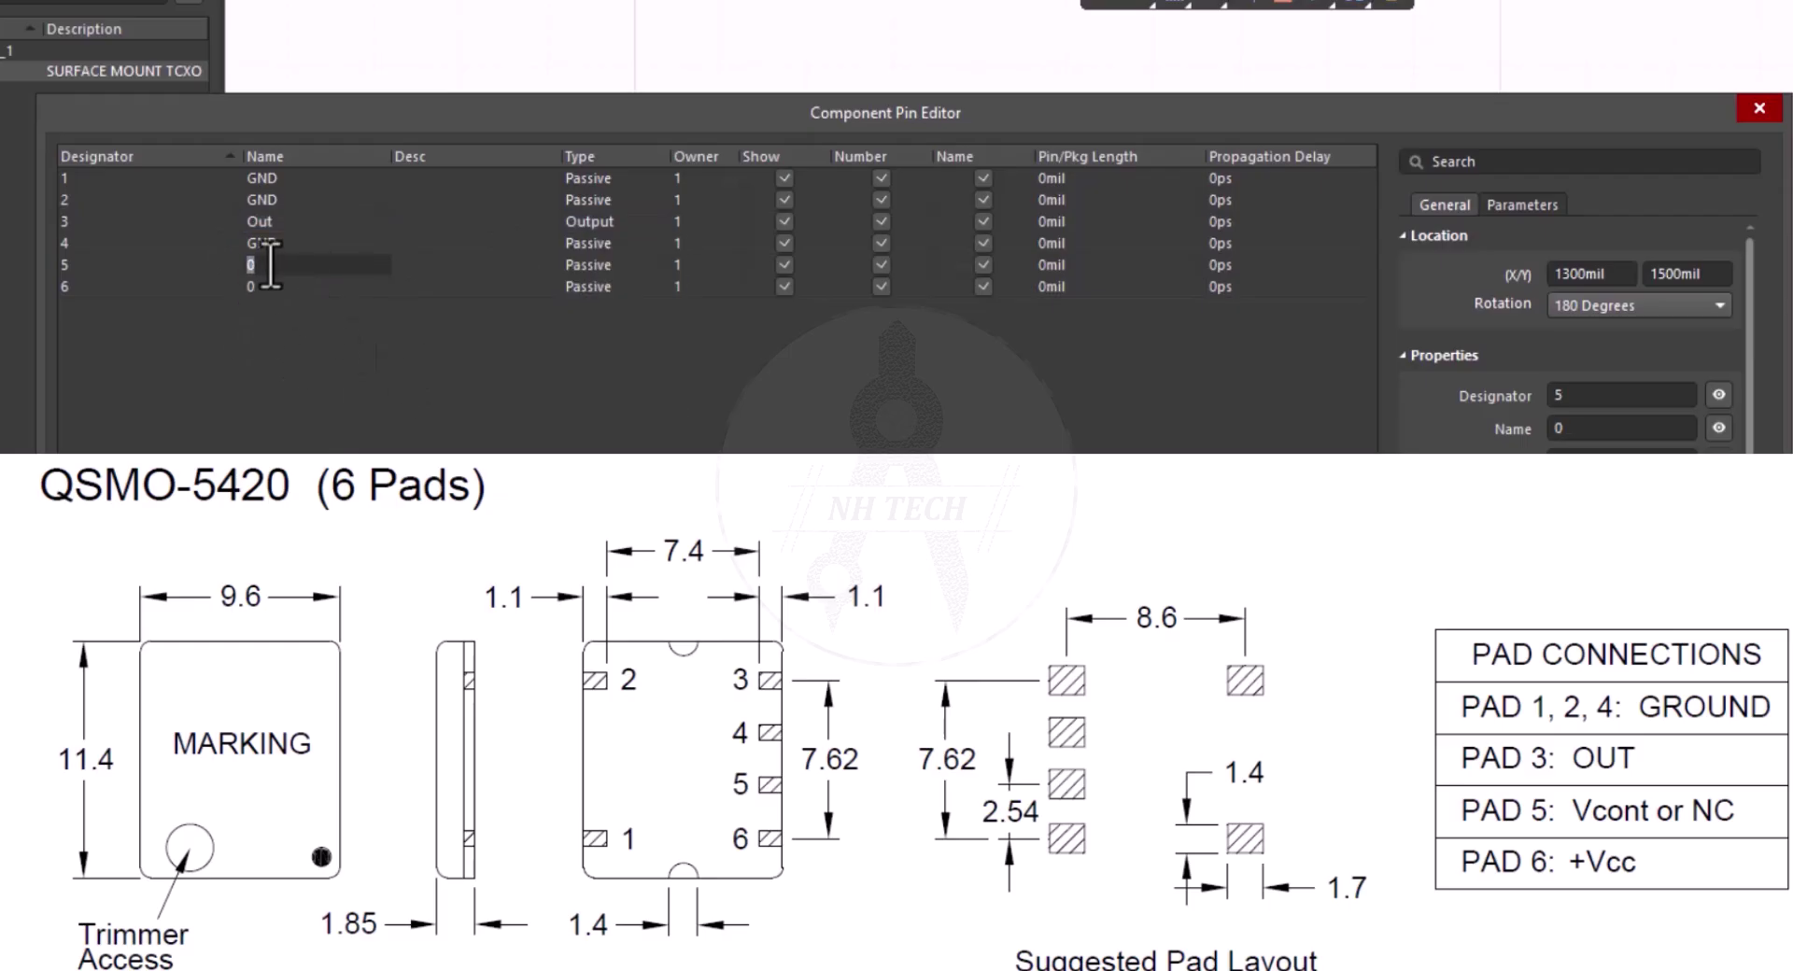
pyautogui.write('NC')
pyautogui.press('Return')
# Name pin 6 +Vcc, set its electrical type to Power and accept the pin edits
pyautogui.doubleClick(264, 287)
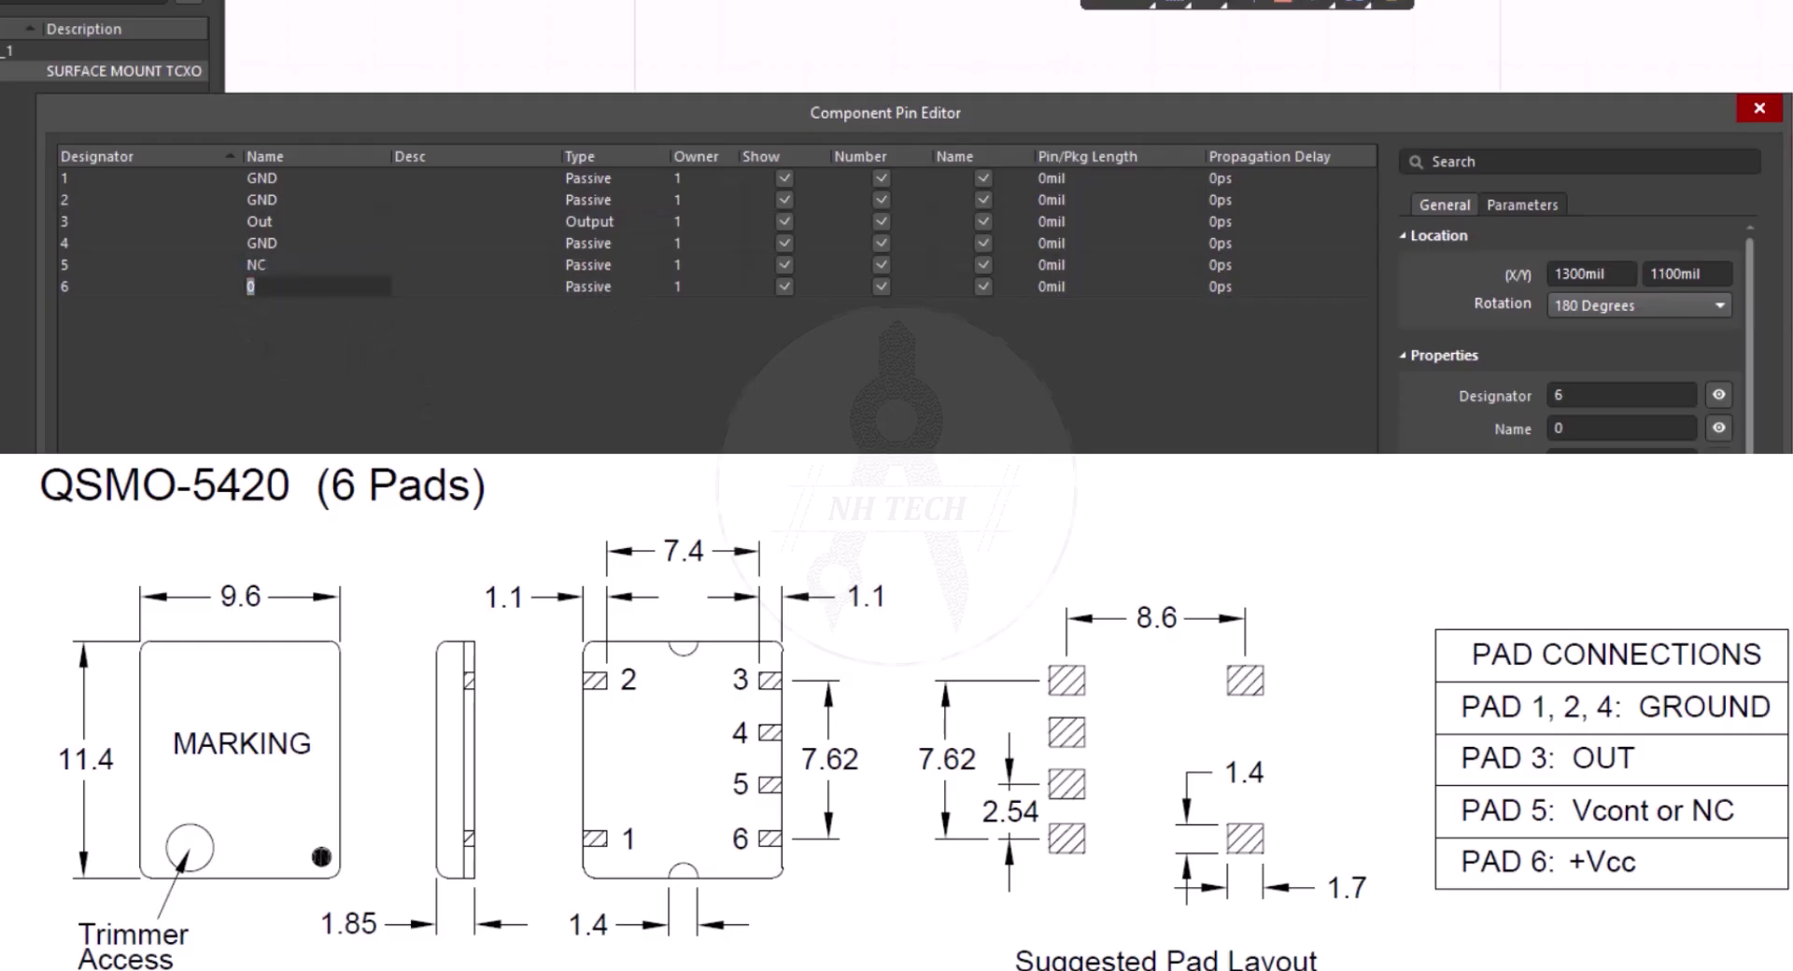
pyautogui.hotkey('alt', 'Tab')
pyautogui.write('+Vcc')
pyautogui.press('Return')
pyautogui.click(648, 290)
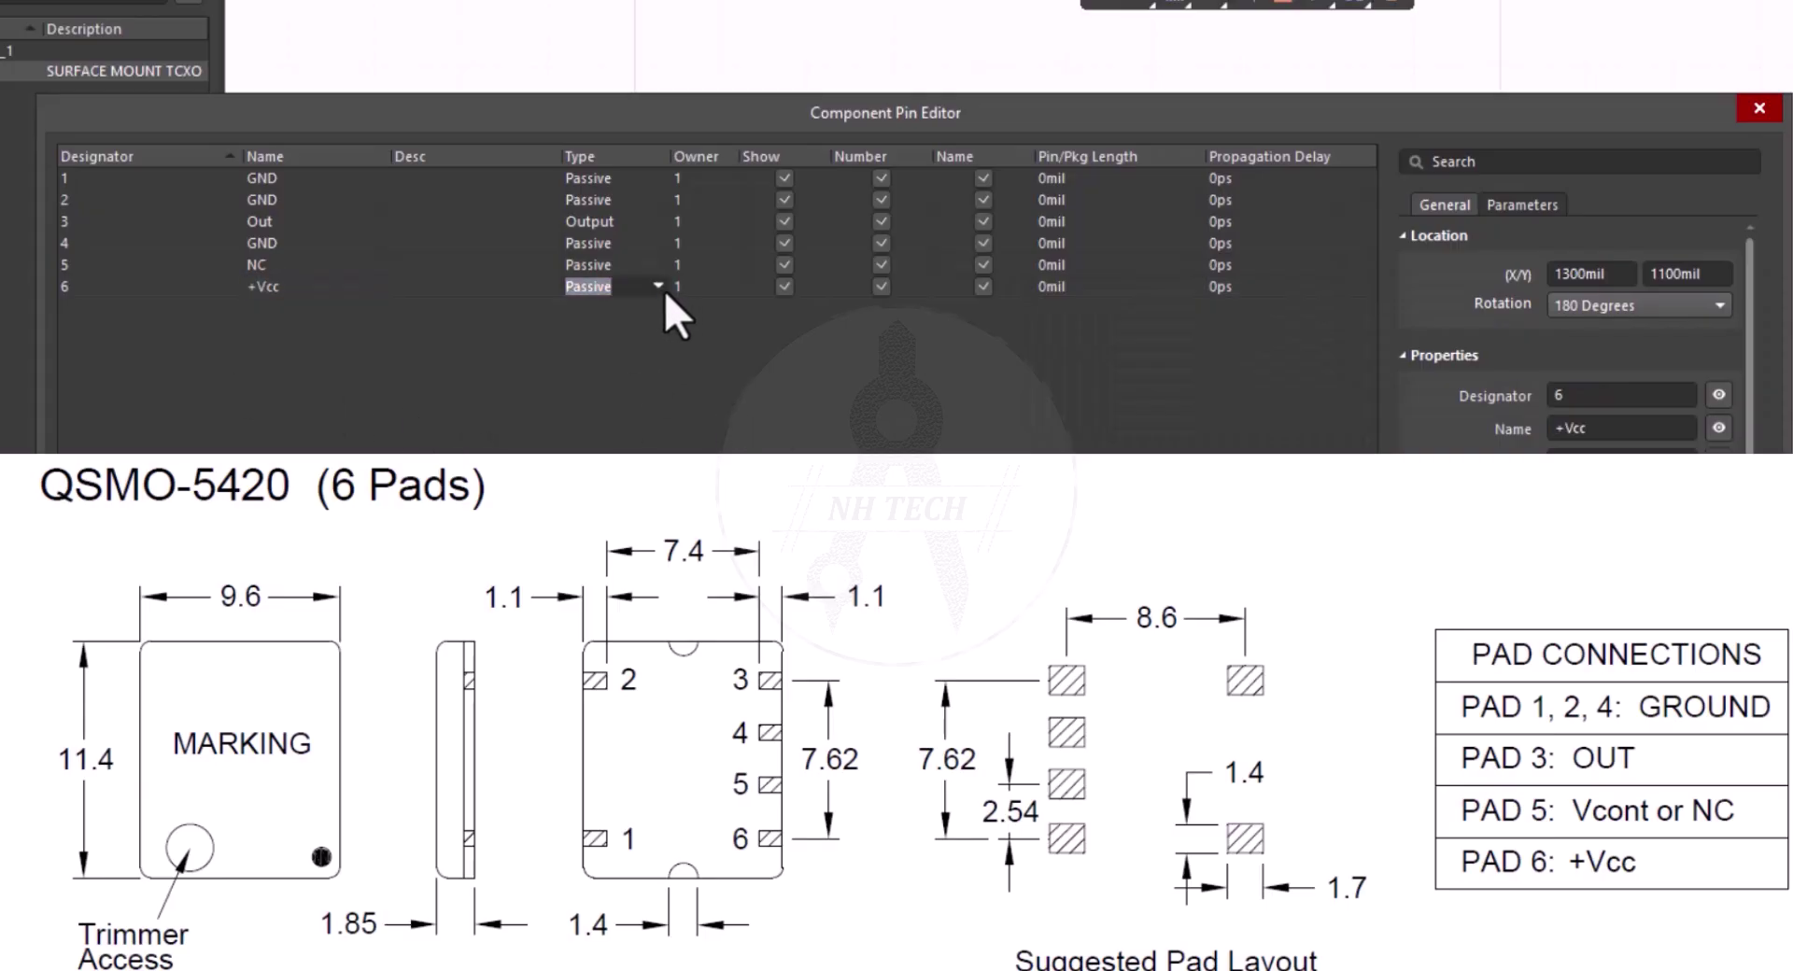
pyautogui.click(663, 289)
pyautogui.click(607, 447)
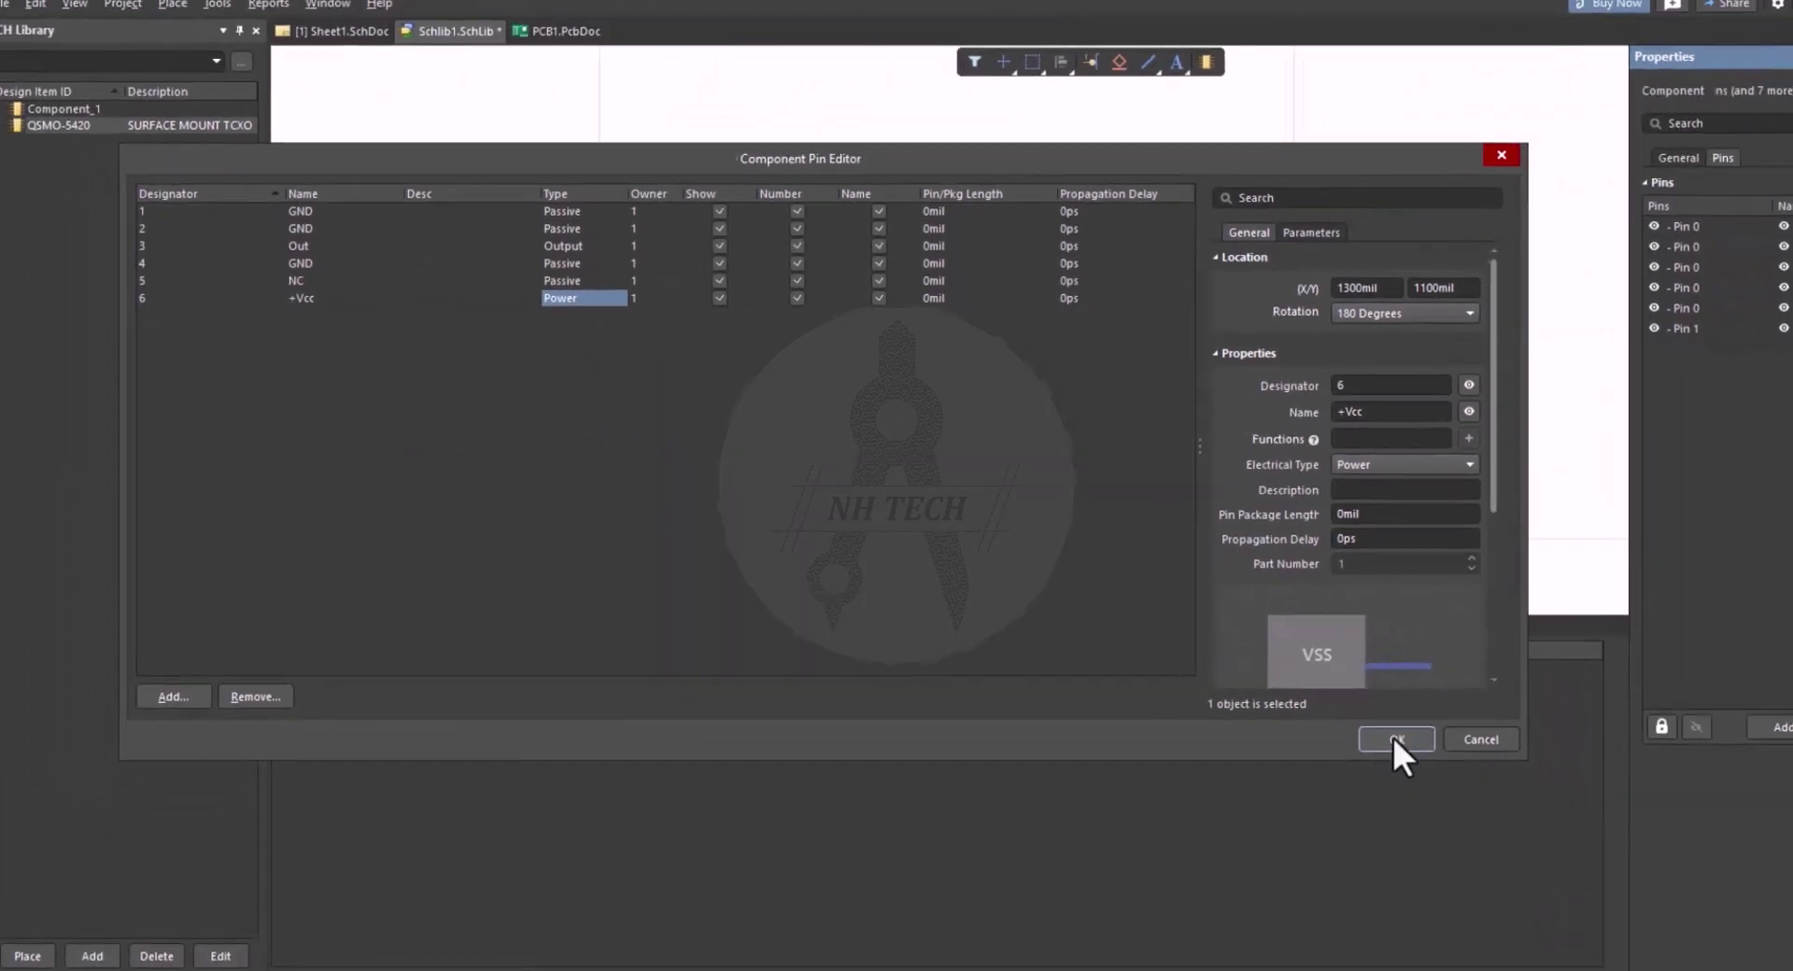
pyautogui.click(1629, 837)
pyautogui.keyDown('ctrl'); pyautogui.scroll(-3, 636, 284); pyautogui.keyUp('ctrl')
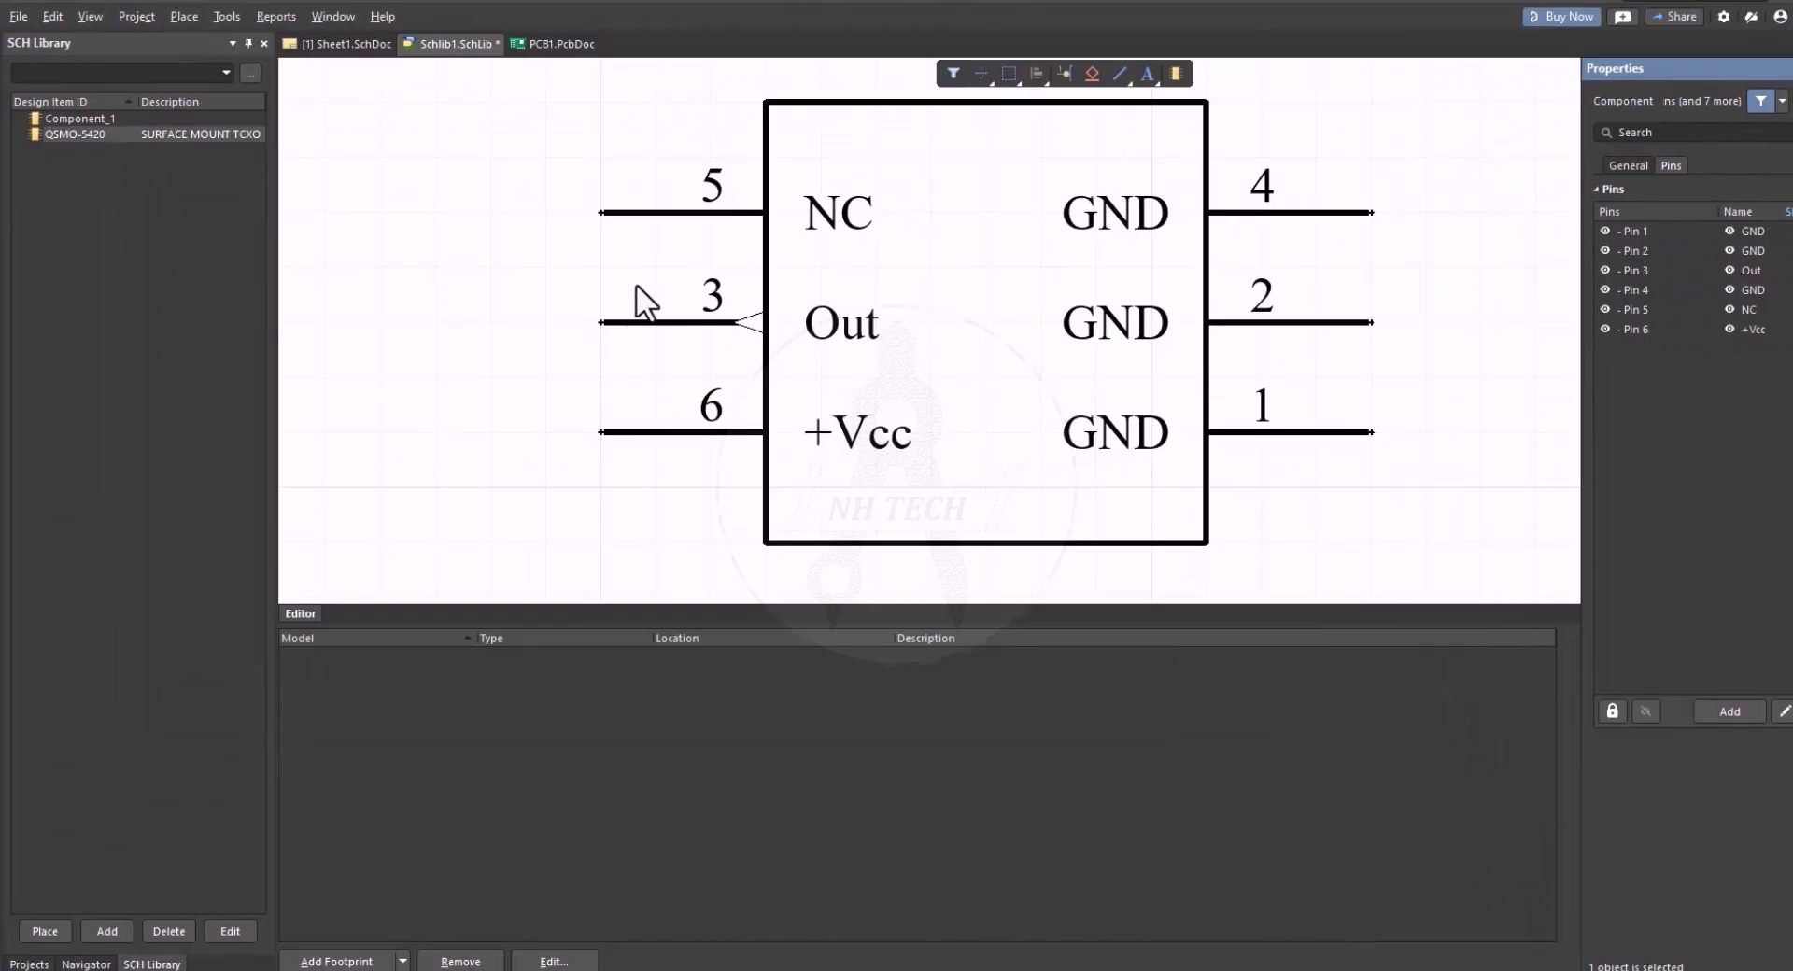
# Place the QSMO-5420 symbol from the Schlib1 library on the Sheet1.SchDoc schematic
pyautogui.scroll(2, 884, 256)
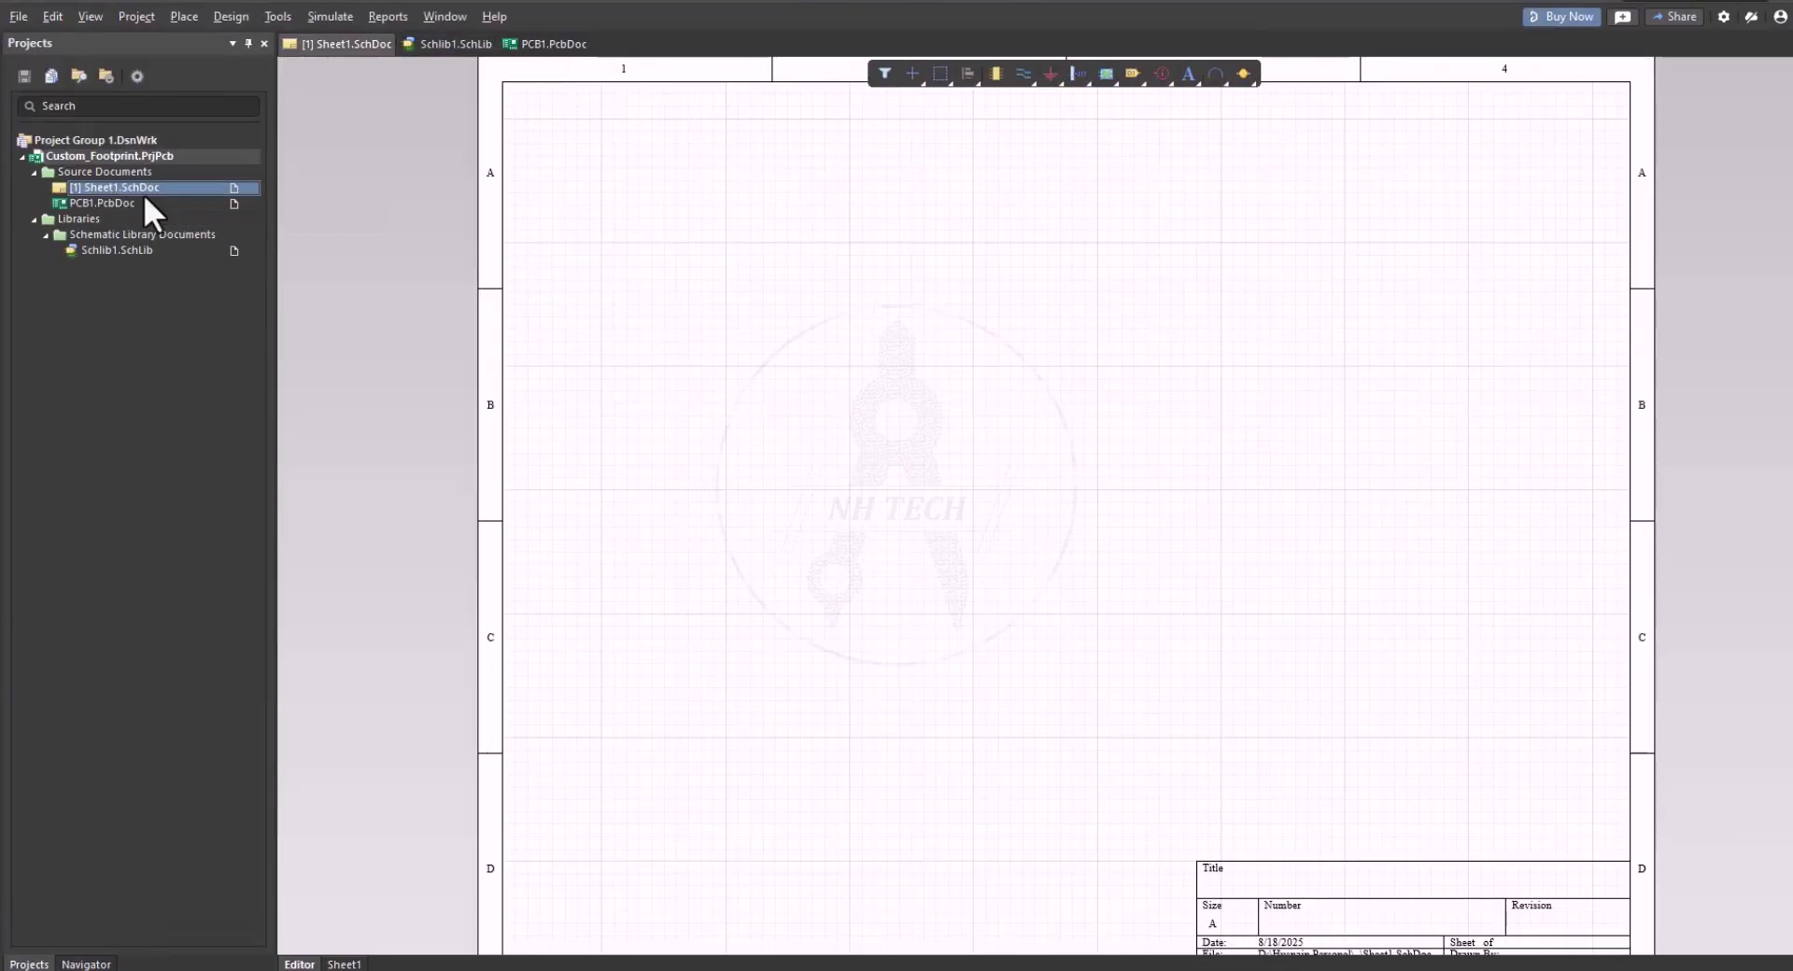
pyautogui.click(995, 73)
pyautogui.click(1750, 101)
pyautogui.click(1712, 153)
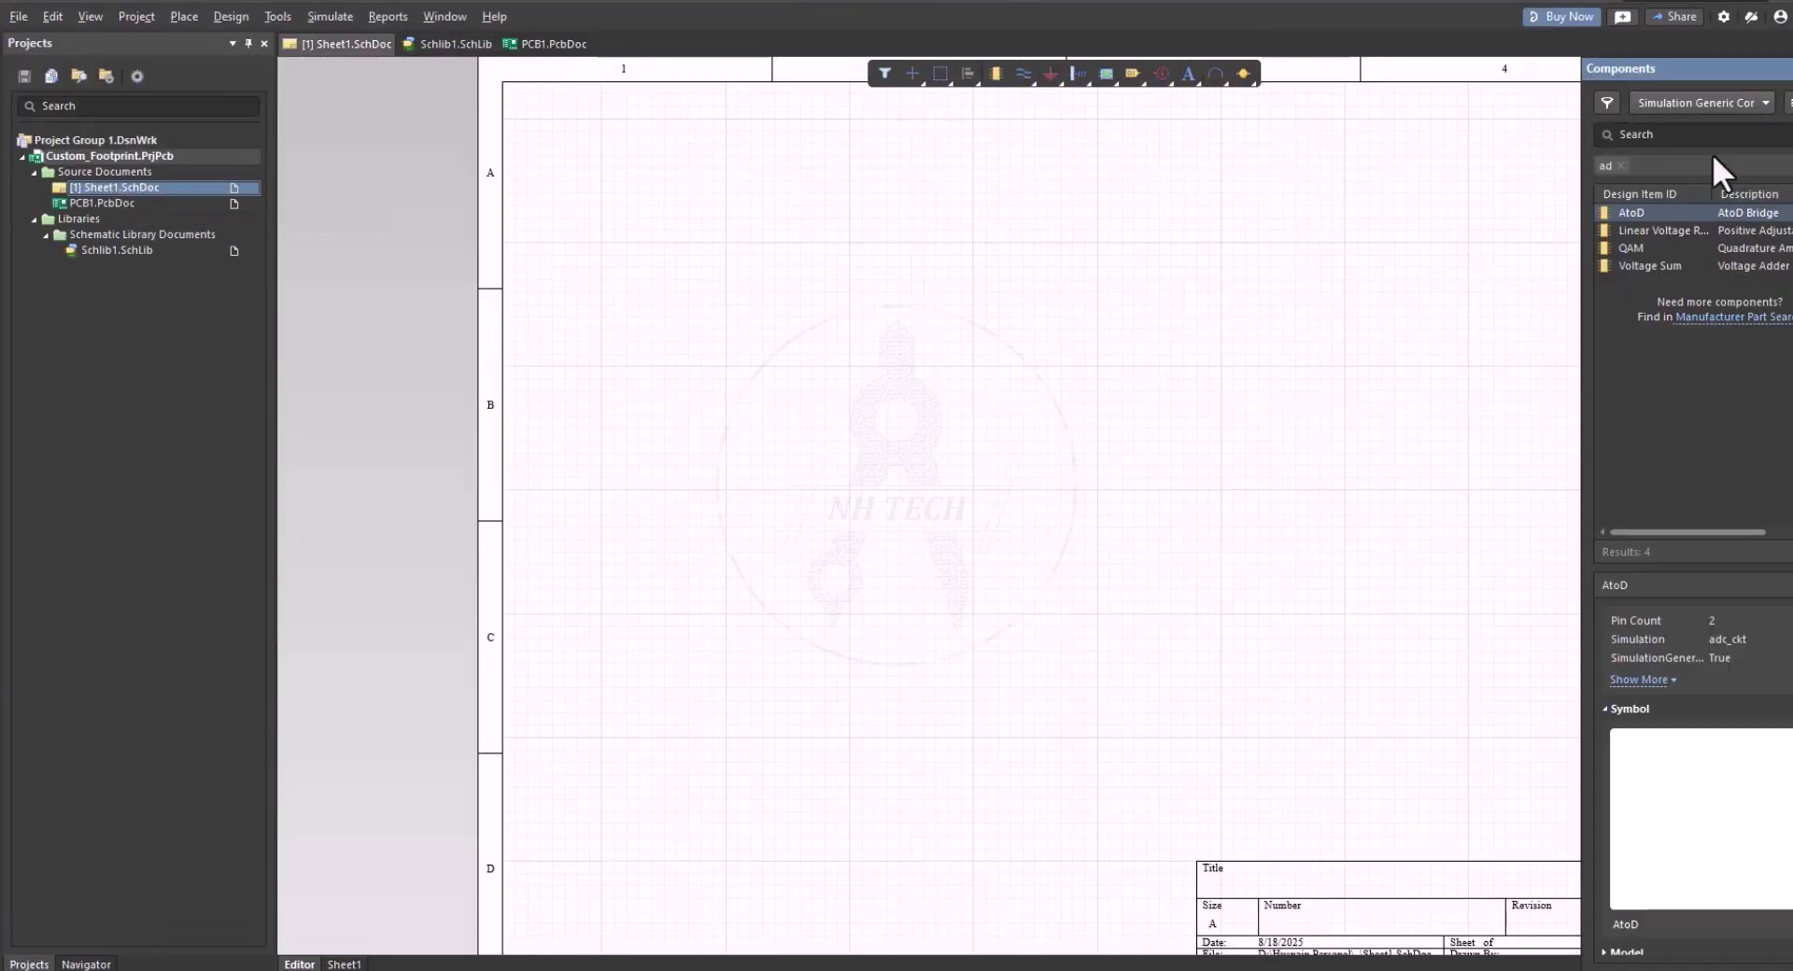
pyautogui.moveTo(1645, 185); pyautogui.dragTo(985, 328)
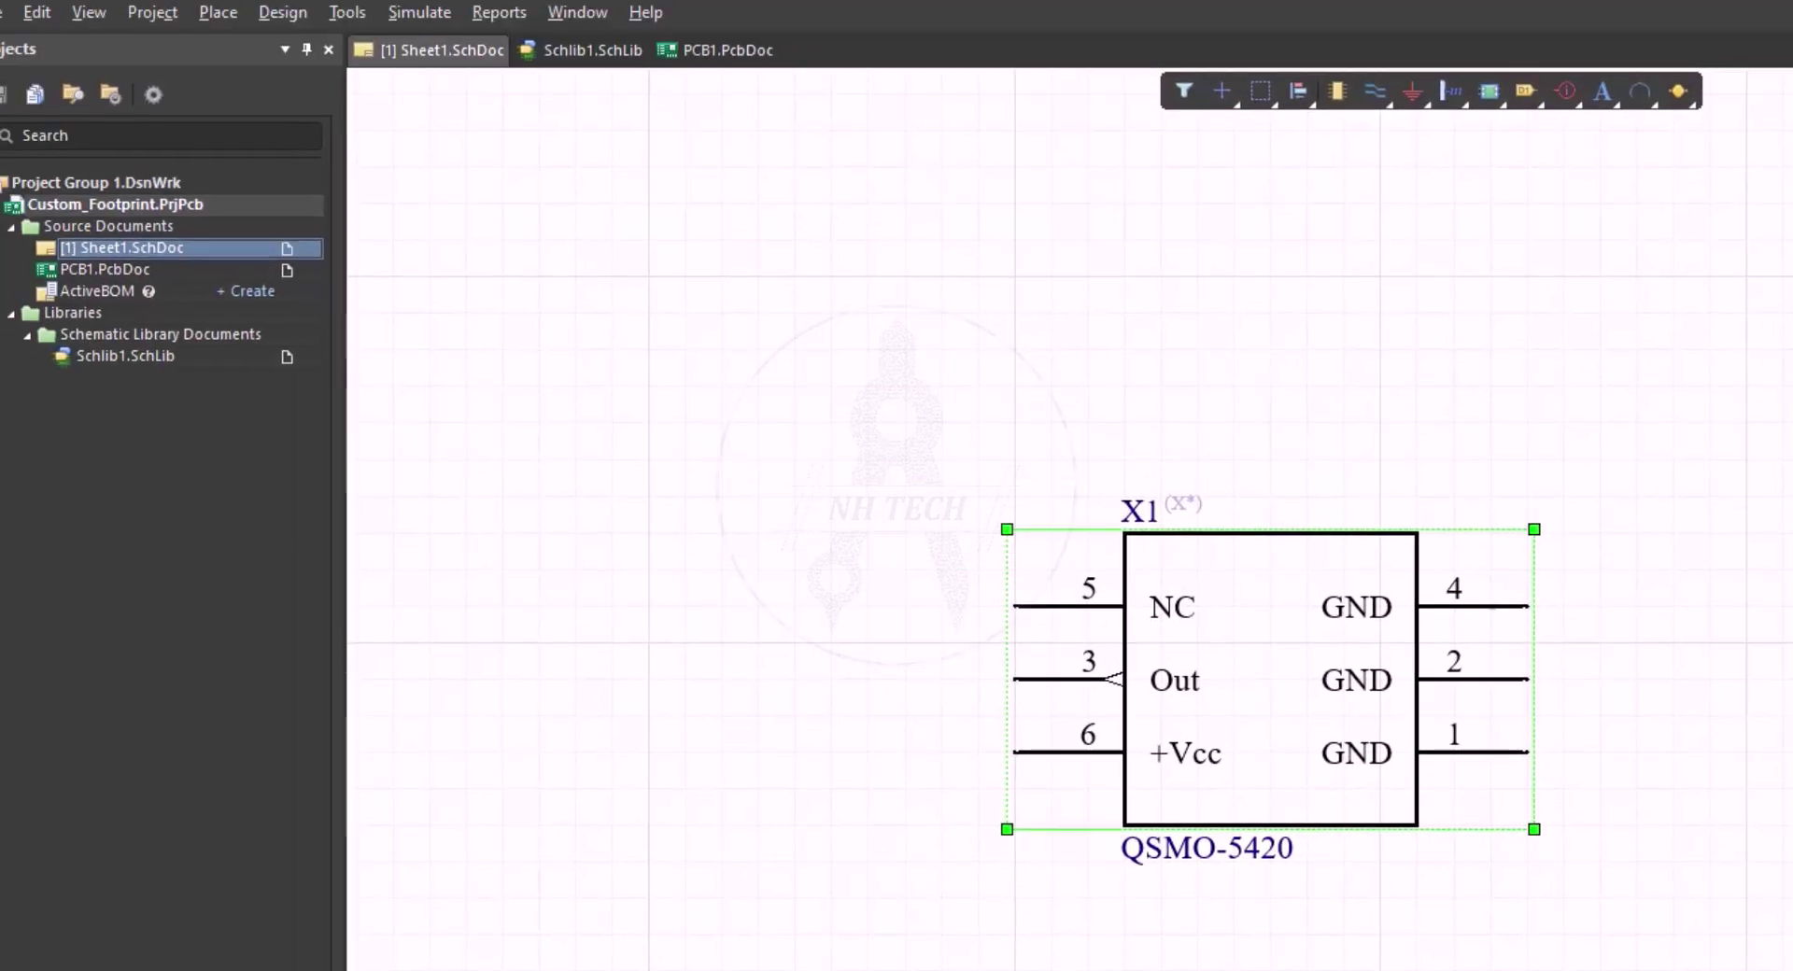
pyautogui.click(620, 566)
# Add a new PCB library to the Custom_Footprint project and create an additional footprint in it
pyautogui.rightClick(140, 222)
pyautogui.moveTo(280, 275)
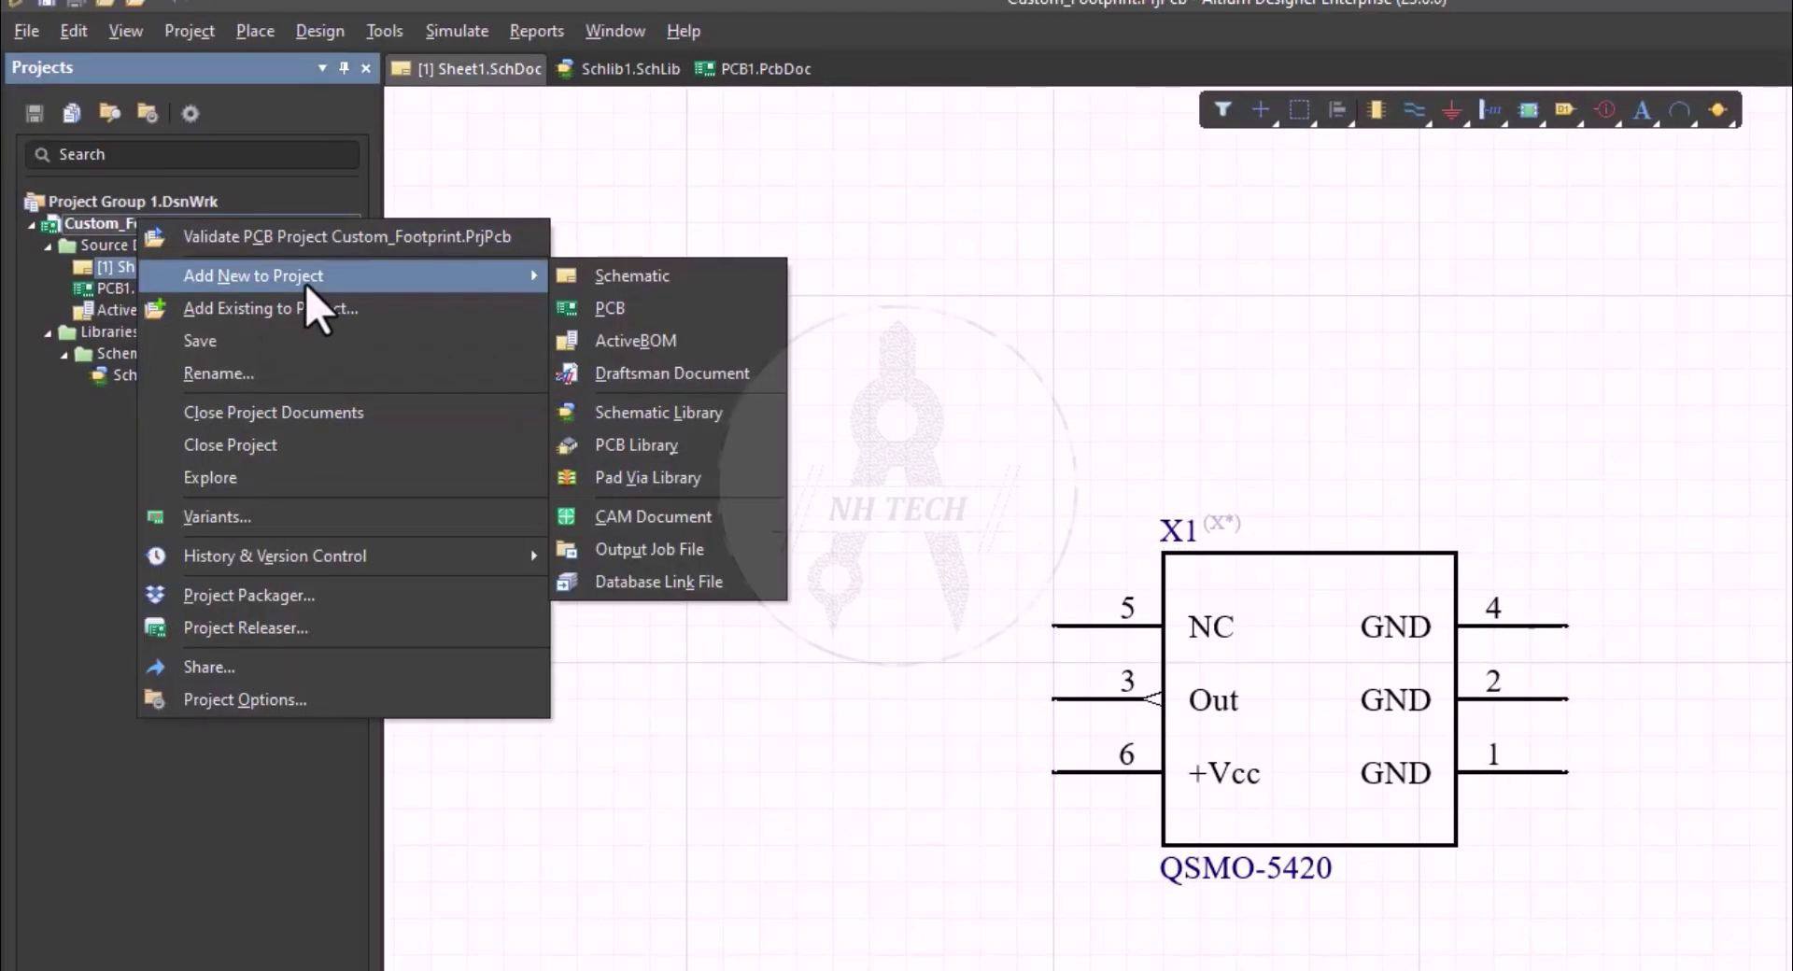
pyautogui.click(645, 456)
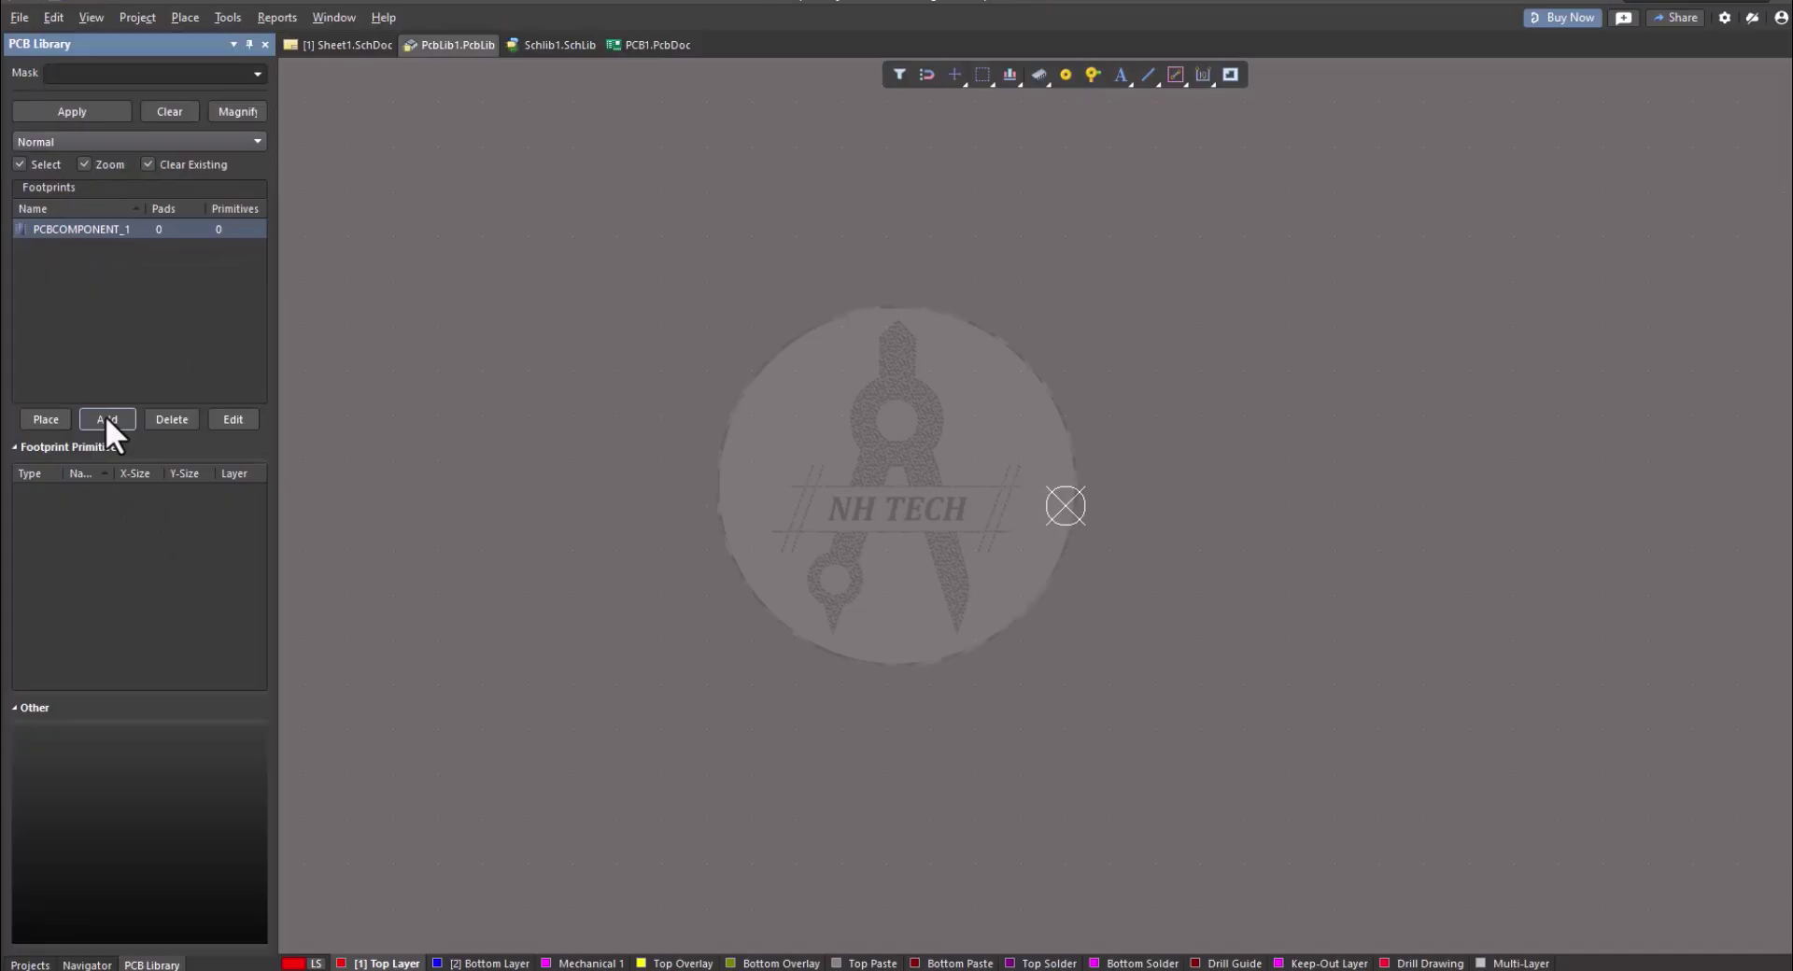
pyautogui.click(104, 420)
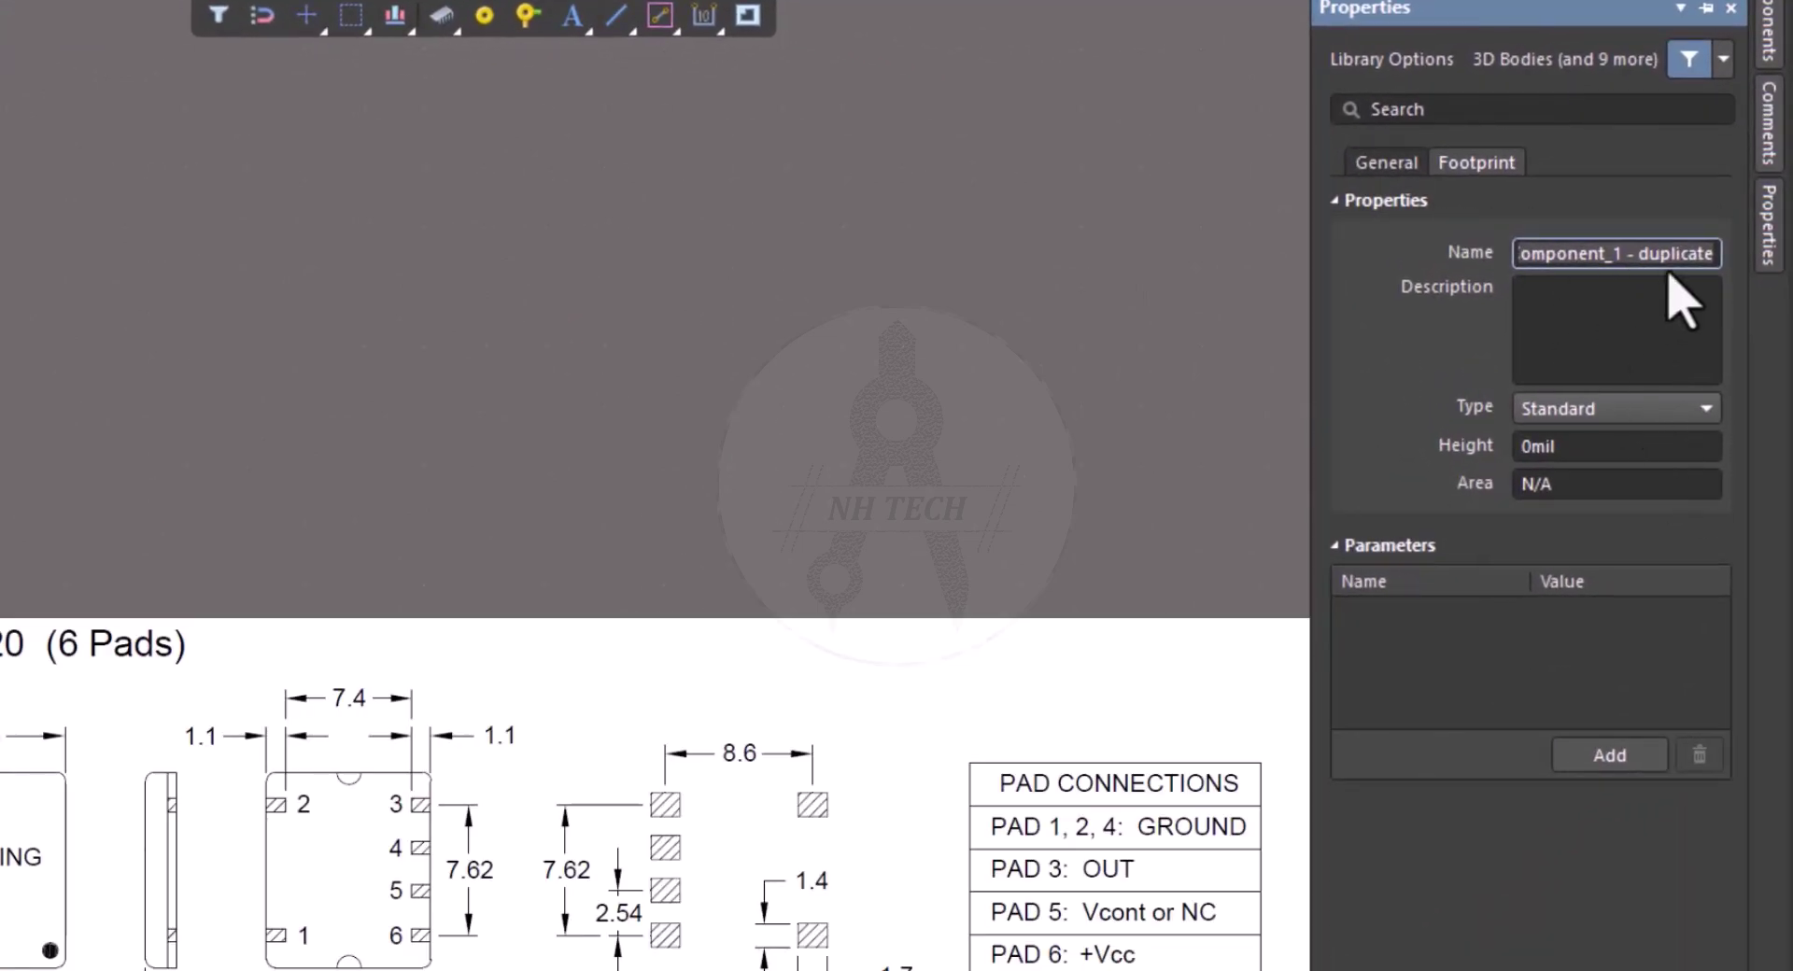
# Name the new footprint QSMO-5420 and give it the description SURFACE MOUNT TCXO
pyautogui.hotkey('ctrl', 'a')
pyautogui.write('QSMO-5420')
pyautogui.click(1628, 324)
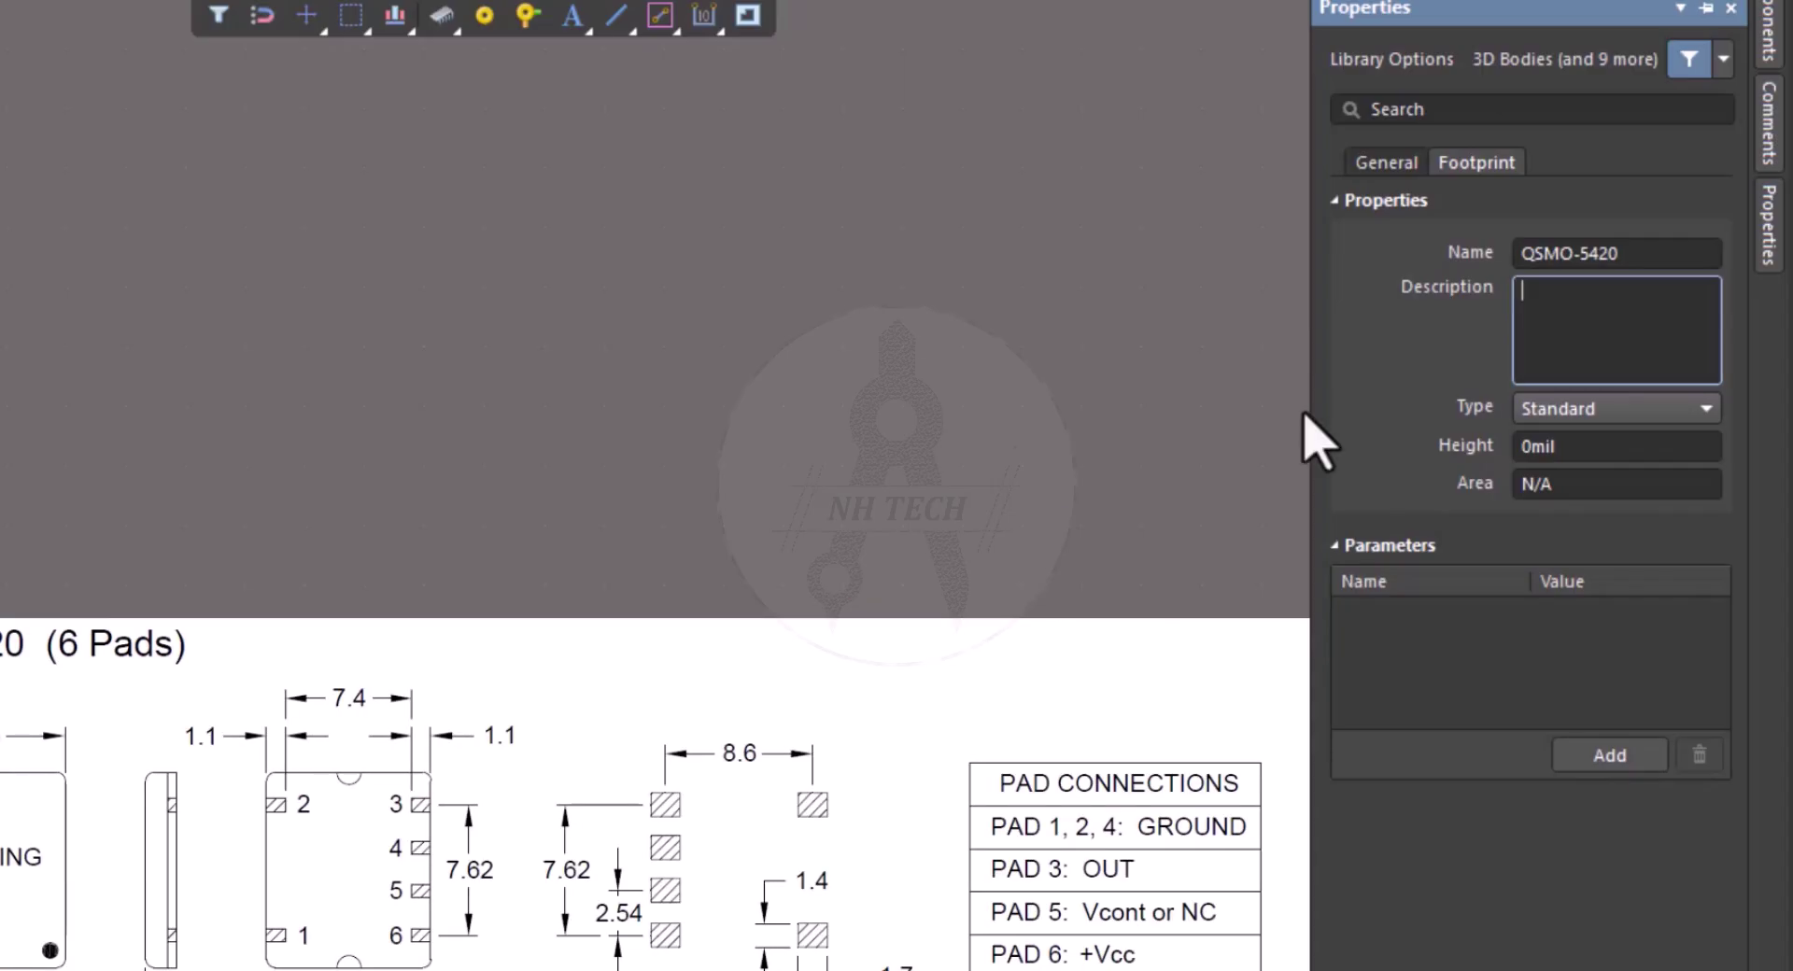
pyautogui.write('SURFACE MOUNT TCXO')
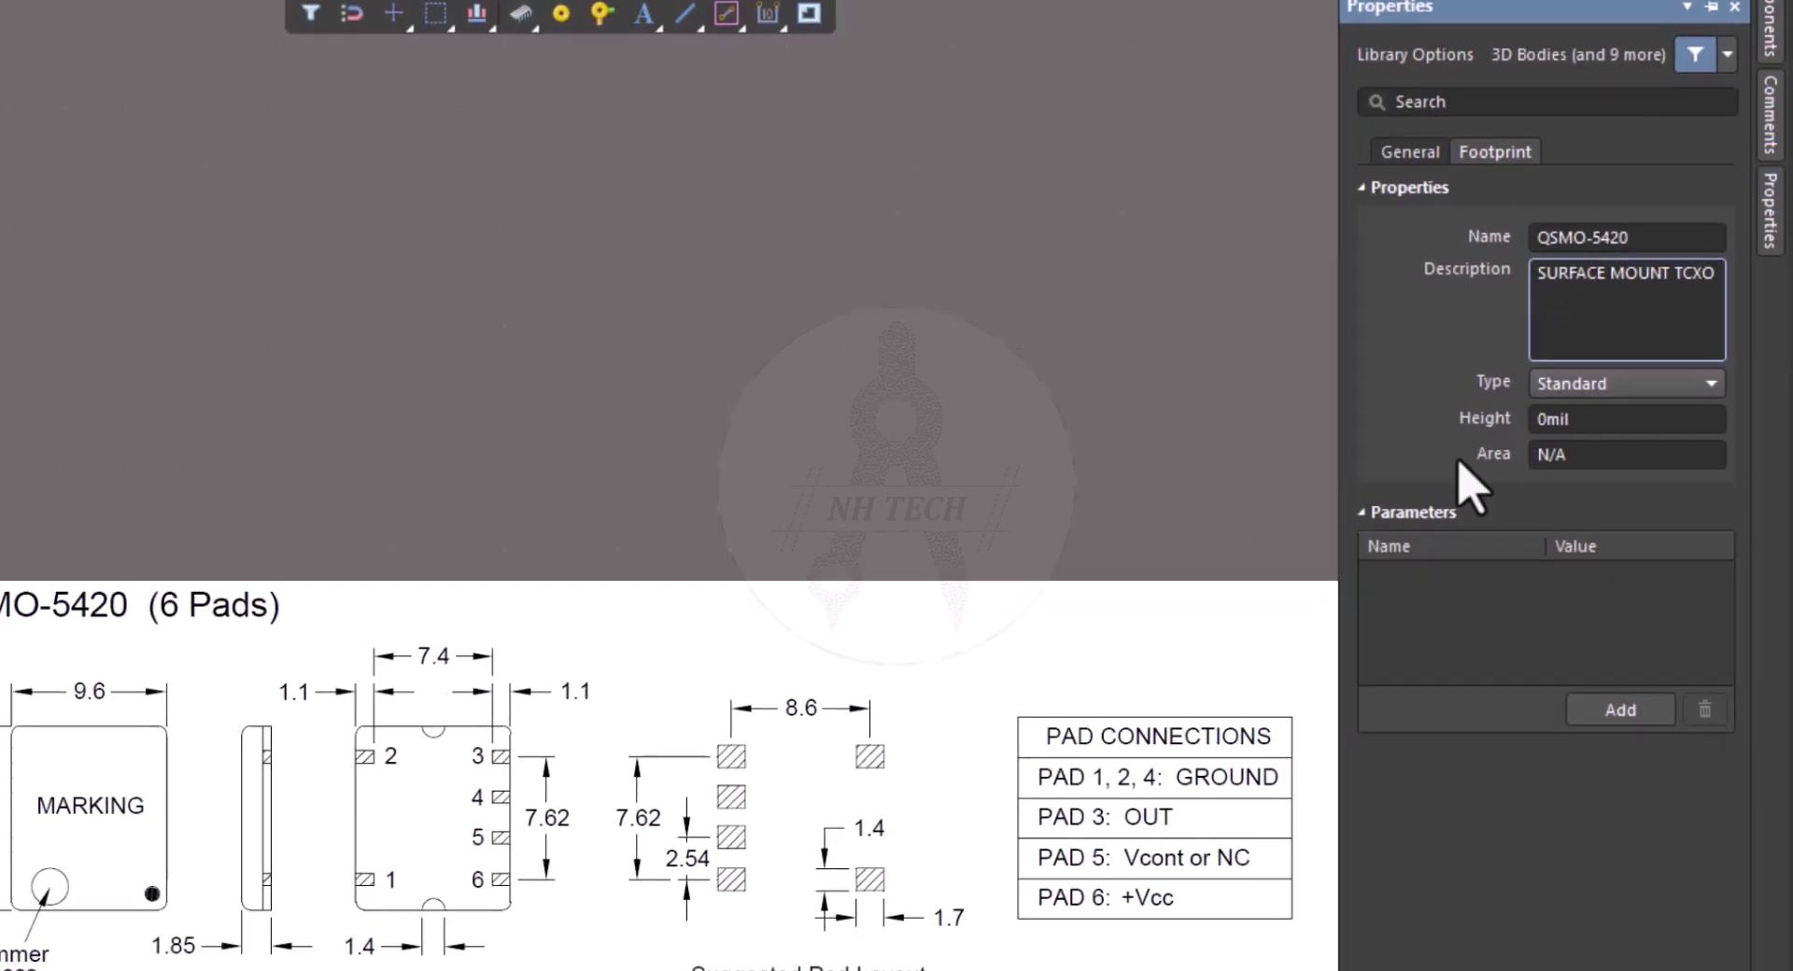
# Set the footprint's height to 1.85 mm
pyautogui.click(1569, 408)
pyautogui.click(1660, 391)
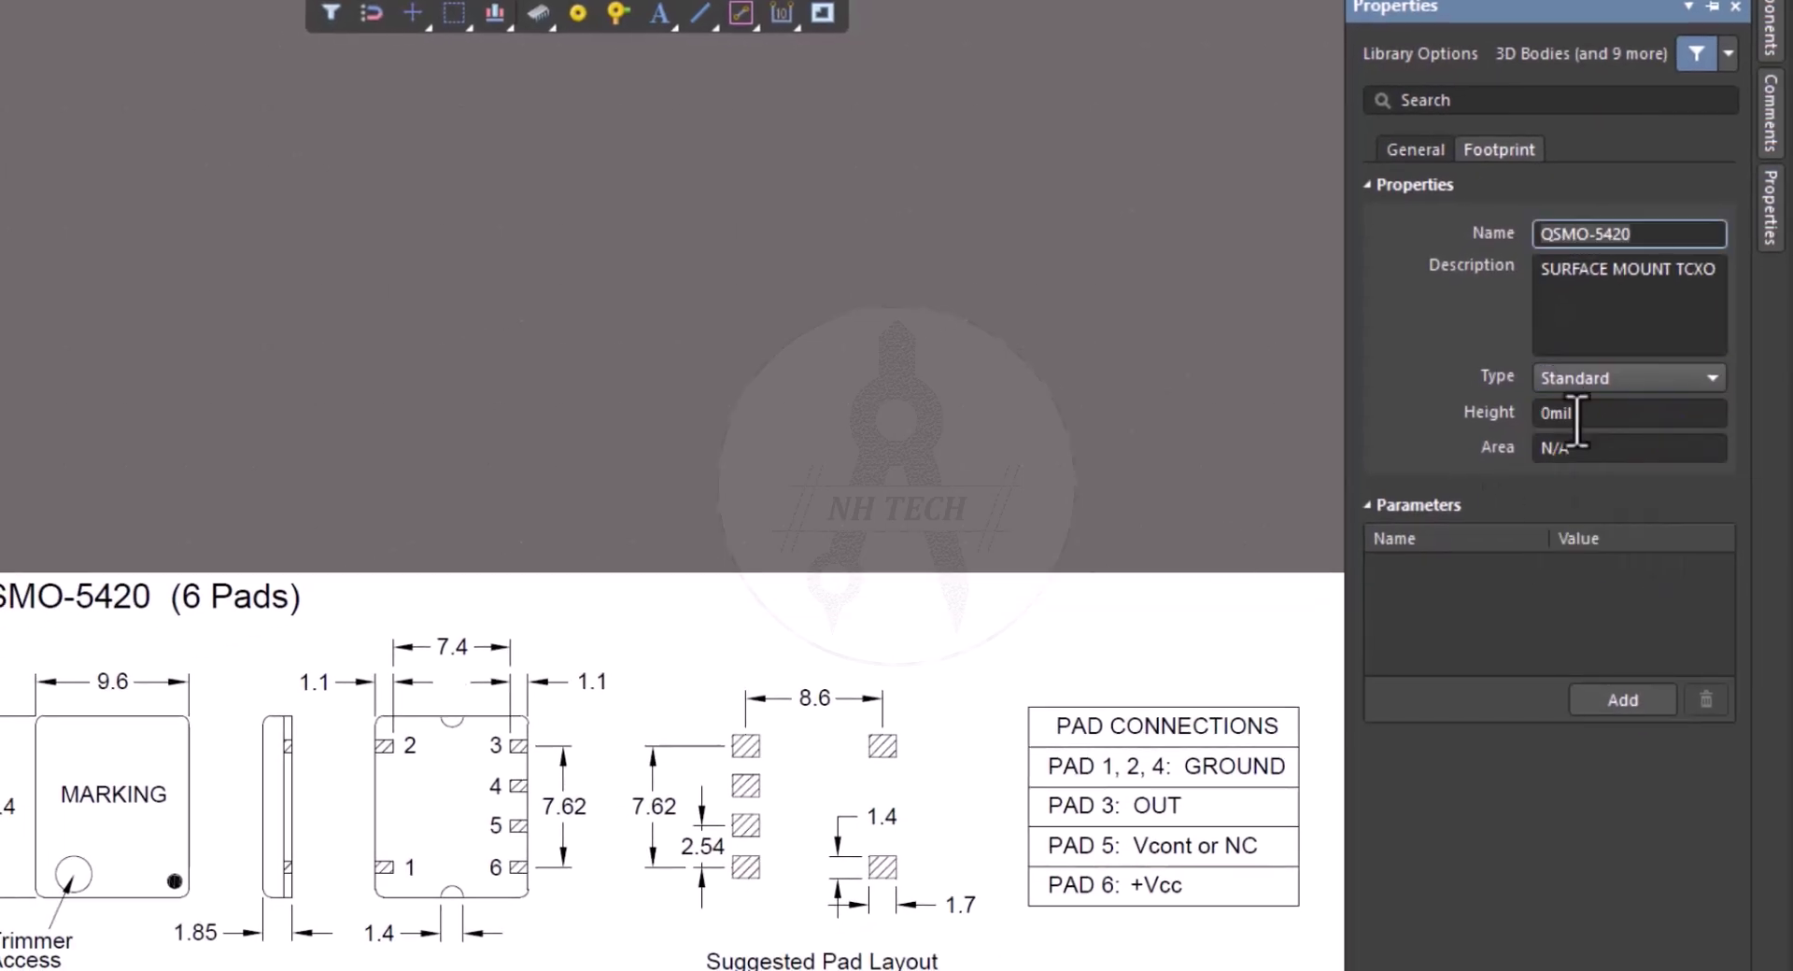
pyautogui.click(1549, 420)
pyautogui.press('BackSpace')
pyautogui.write('1.85mm')
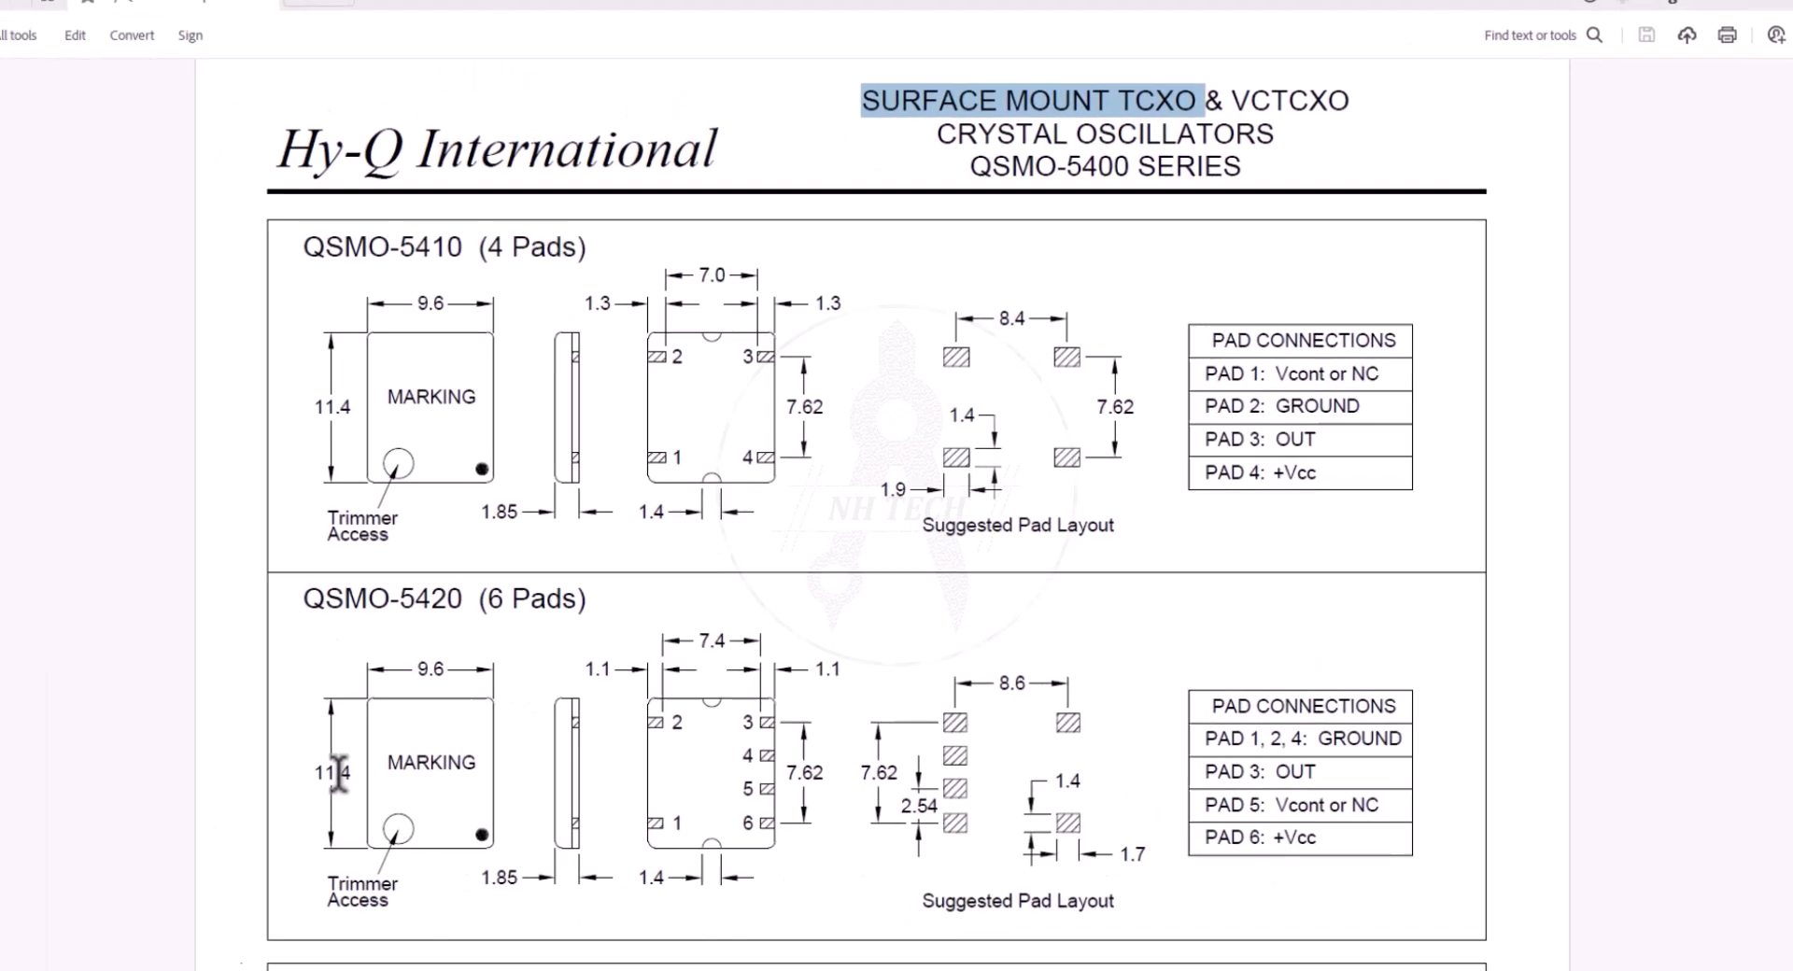
# Switch to Calculator and multiply the body dimensions 9.6 and 11.4 to get the footprint area
pyautogui.press('super')
pyautogui.write('cal')
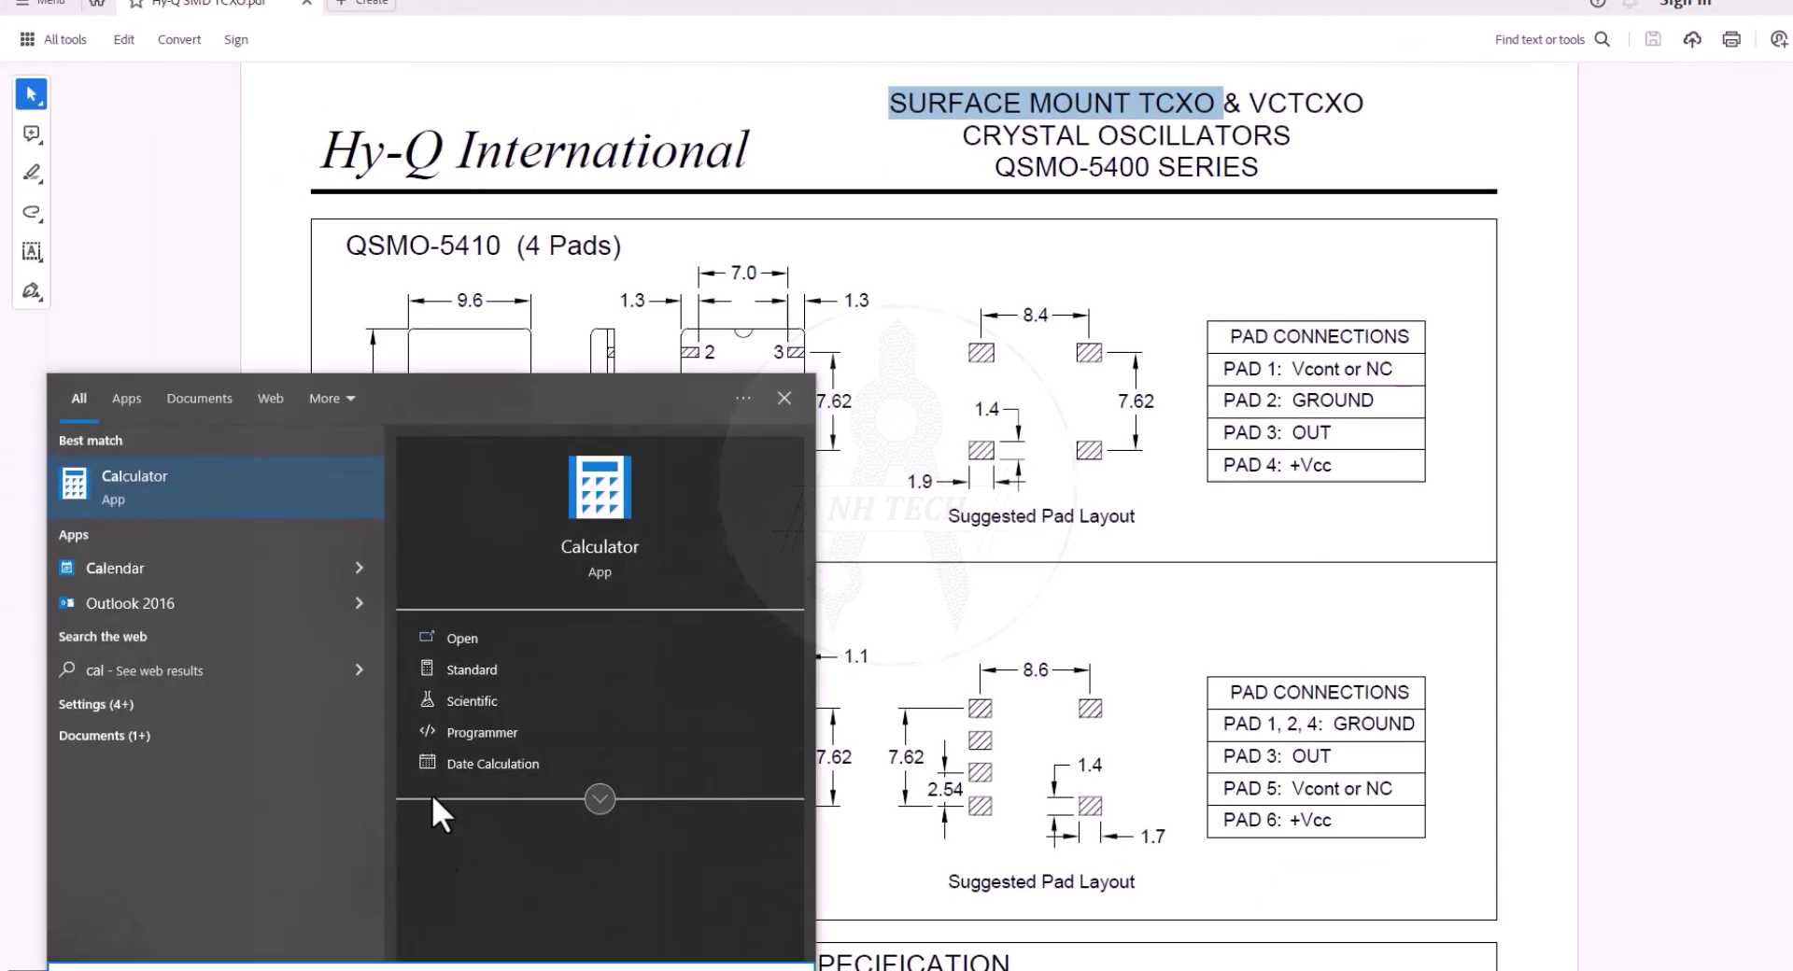
pyautogui.click(271, 488)
pyautogui.write('9.')
pyautogui.click(1335, 680)
pyautogui.click(1404, 625)
pyautogui.write('11.')
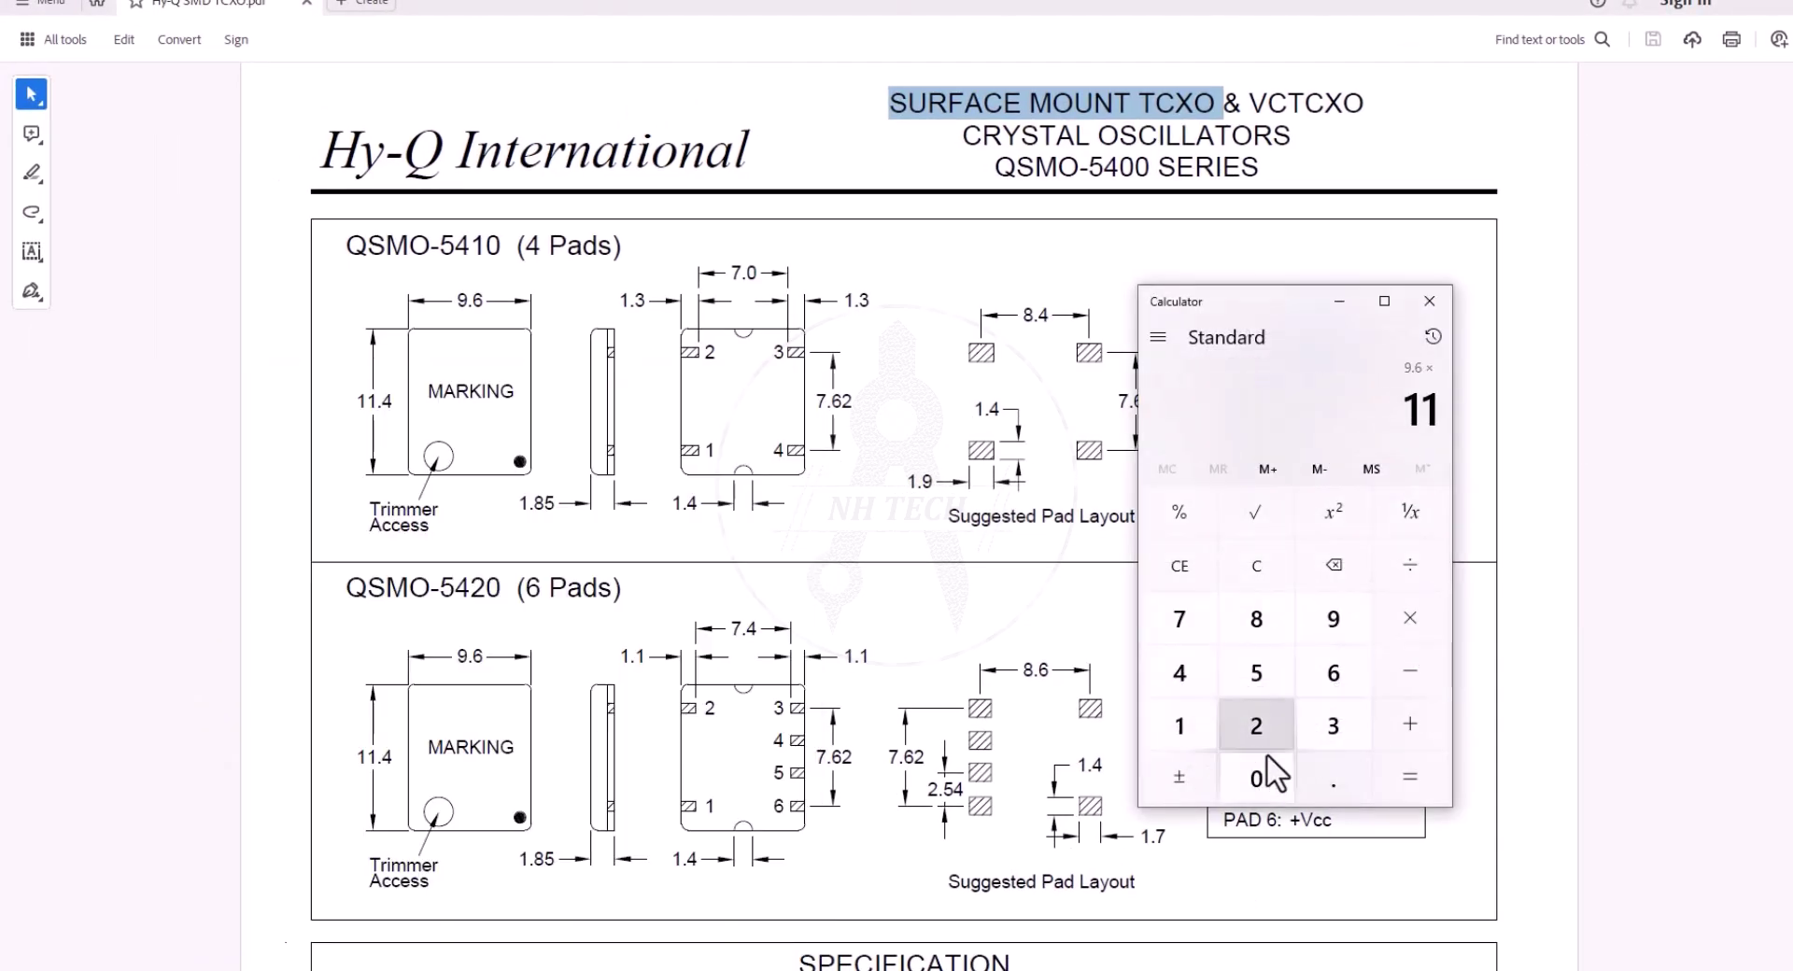
pyautogui.click(1179, 672)
pyautogui.click(1411, 778)
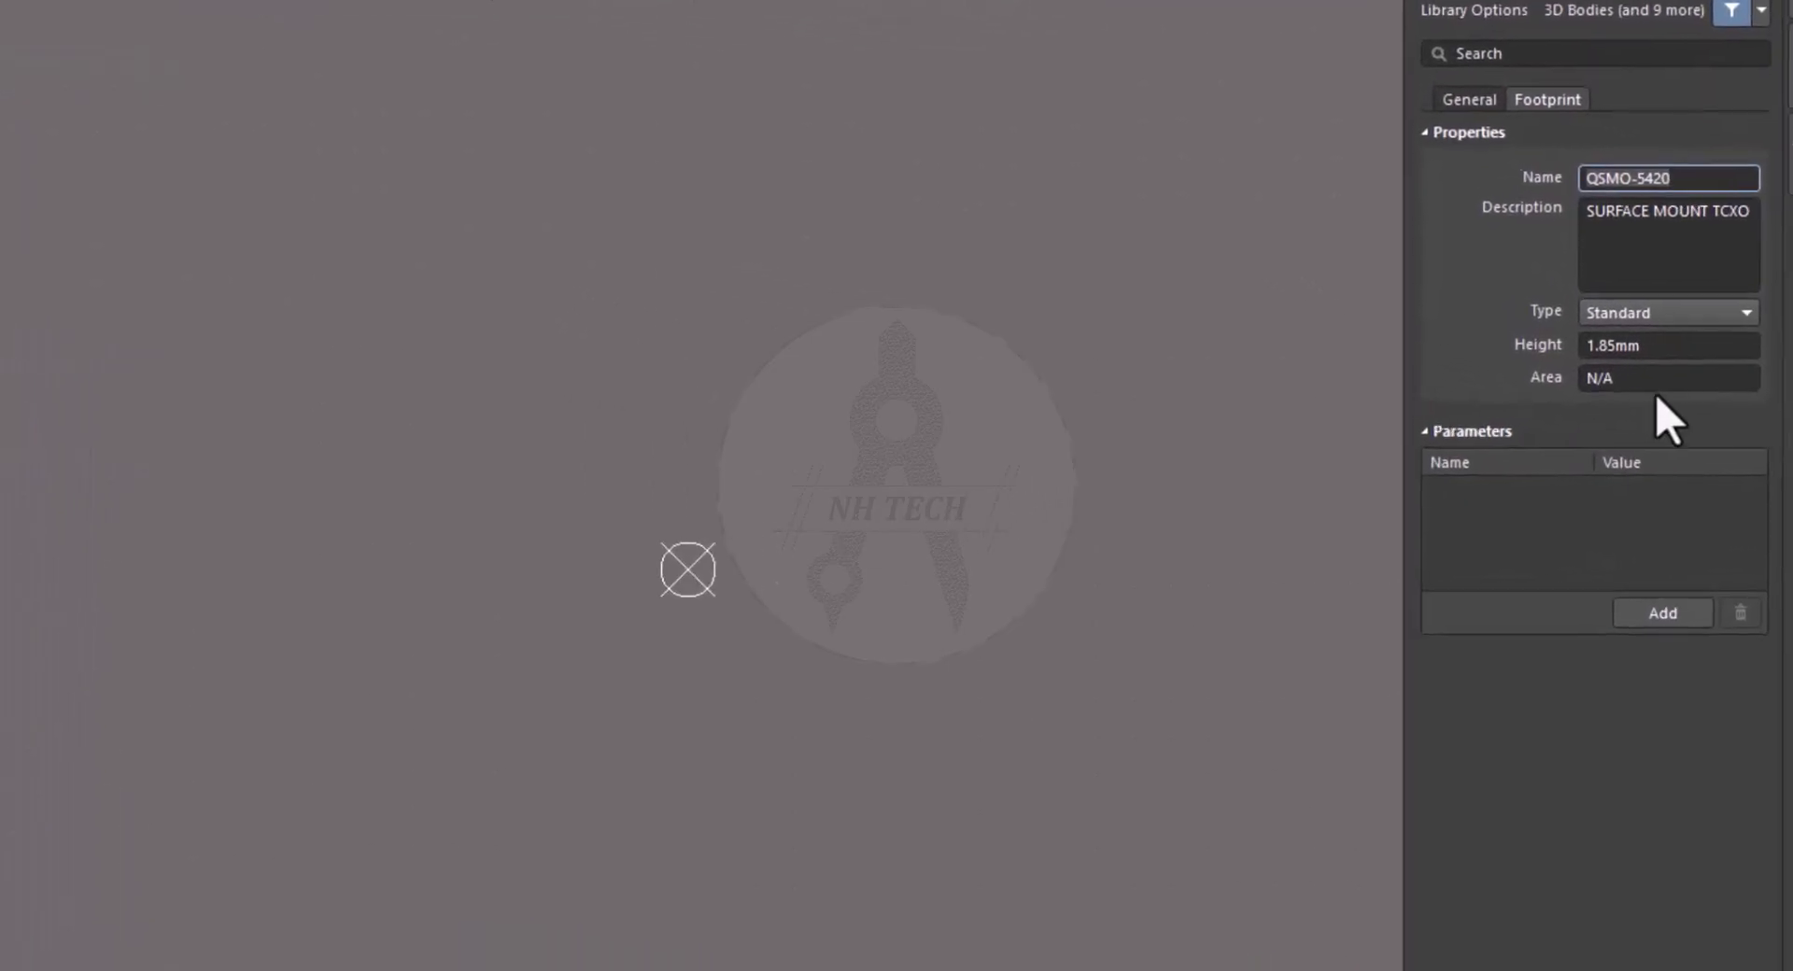
# Set the footprint's area to 109.44 sq.mm
pyautogui.click(1723, 365)
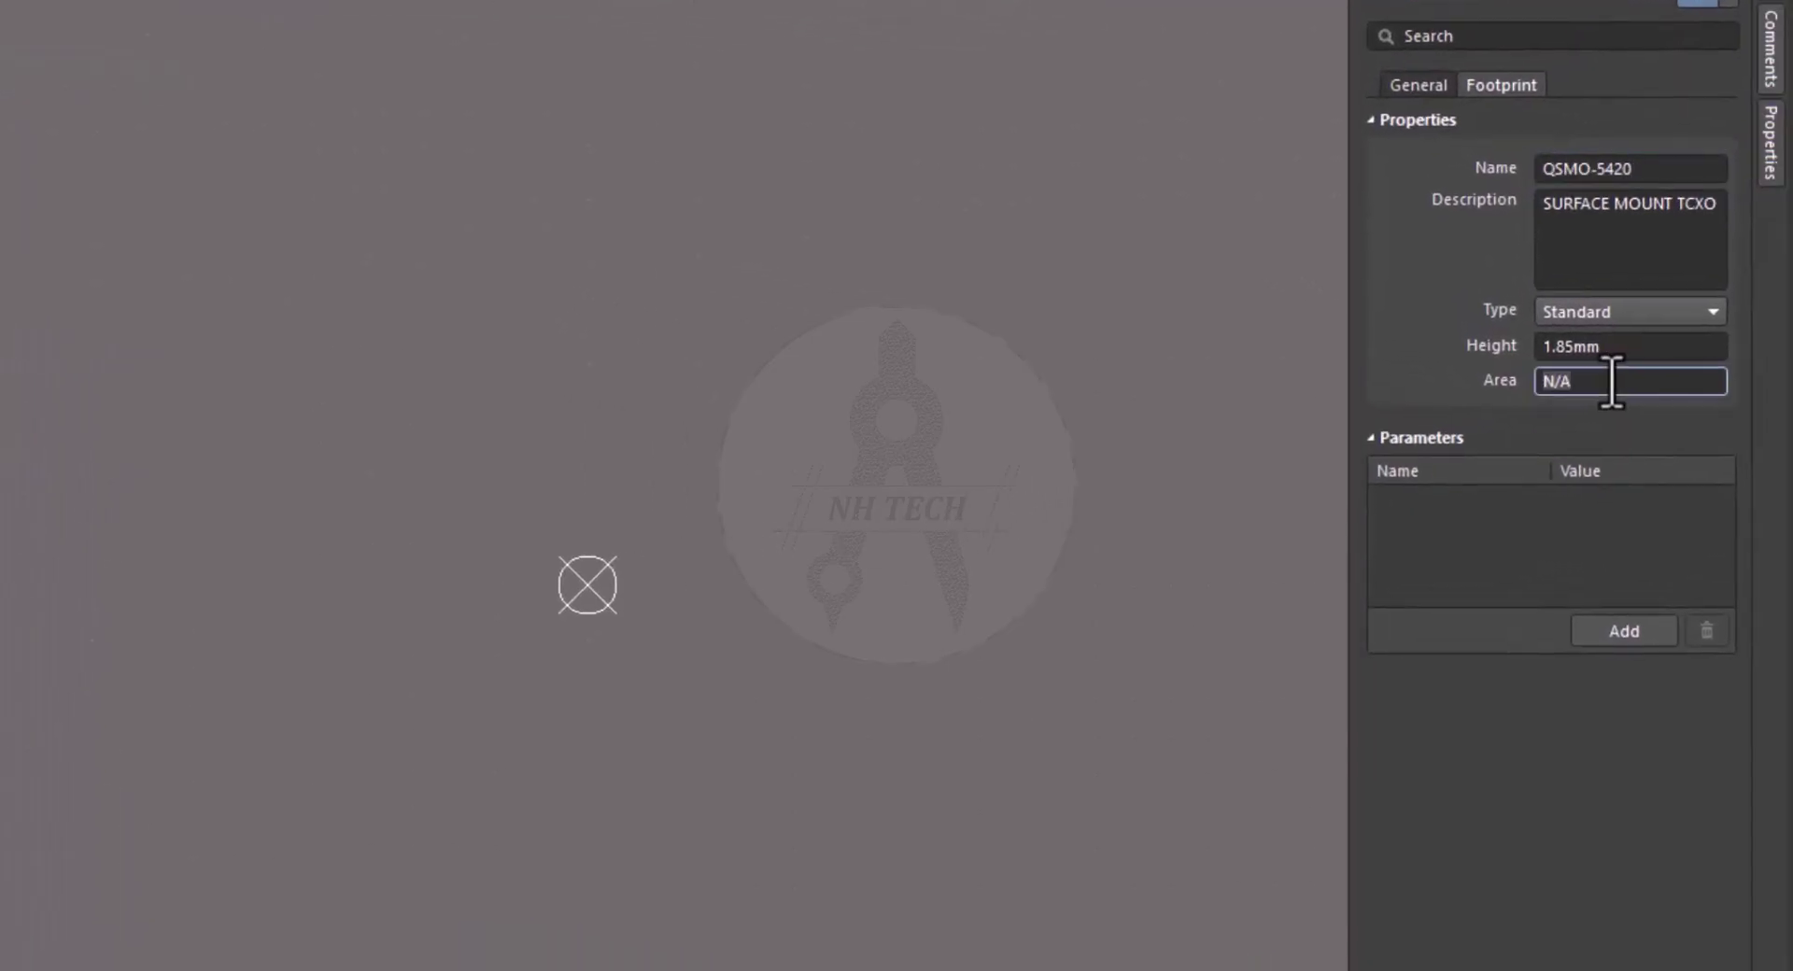
pyautogui.write('109.44')
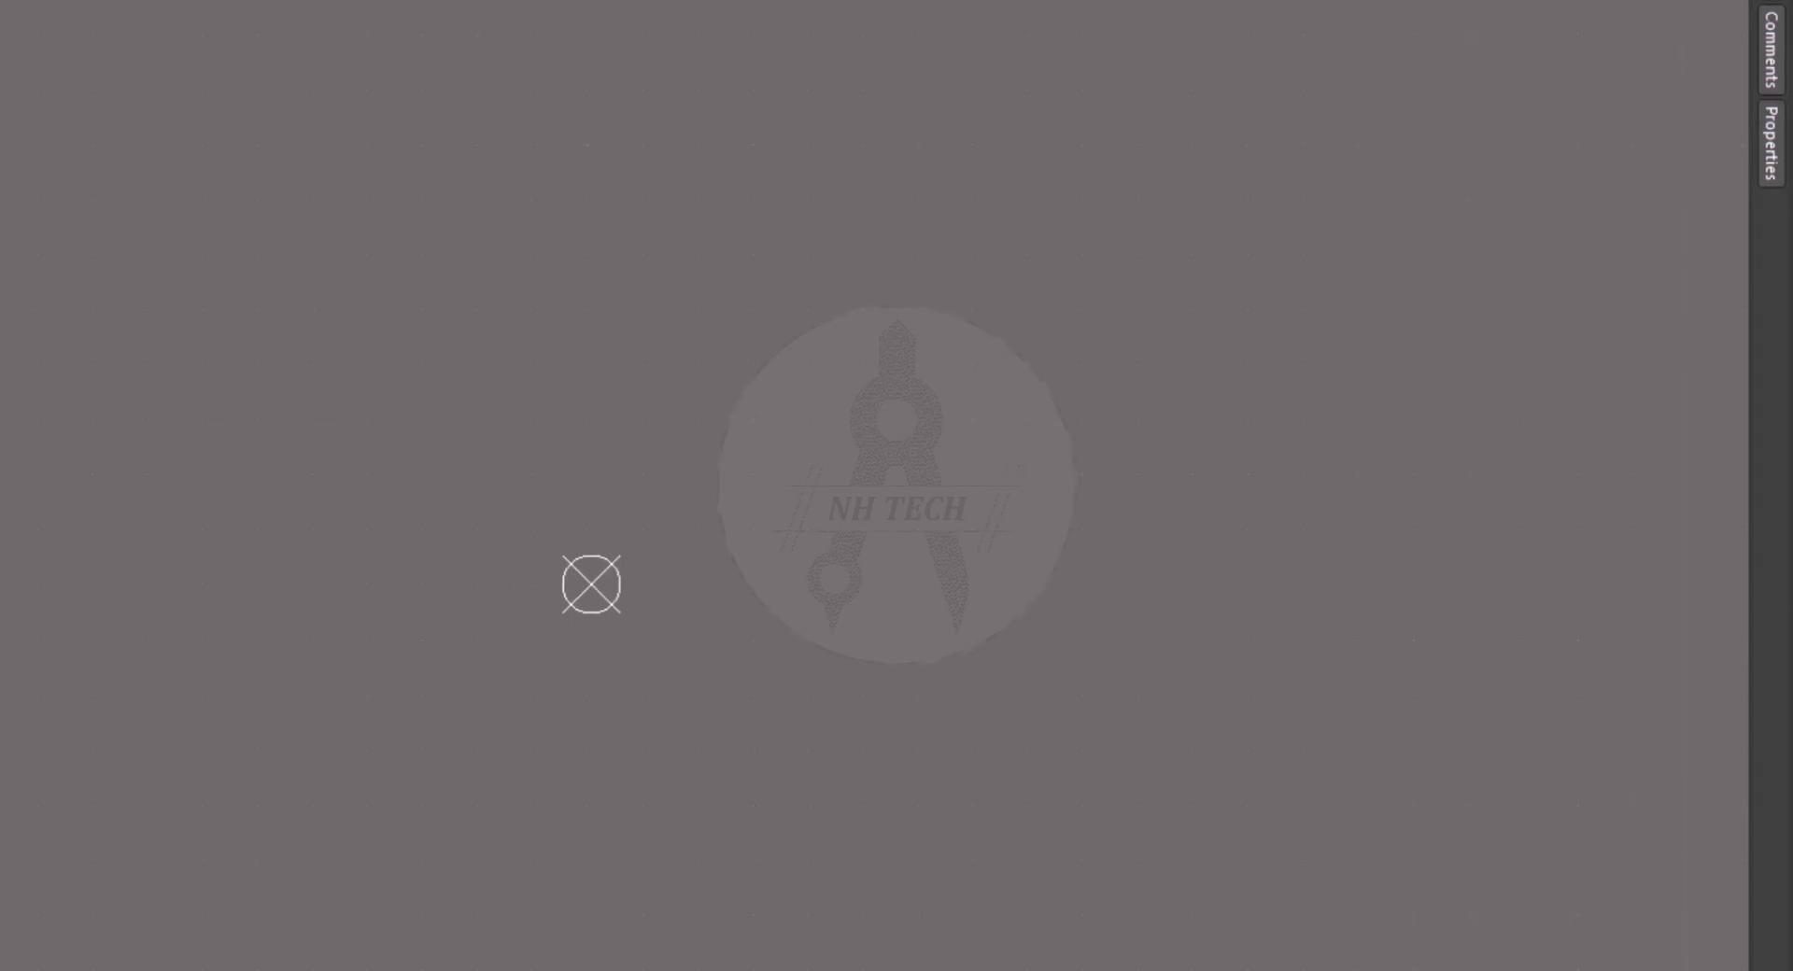
pyautogui.moveTo(1748, 604)
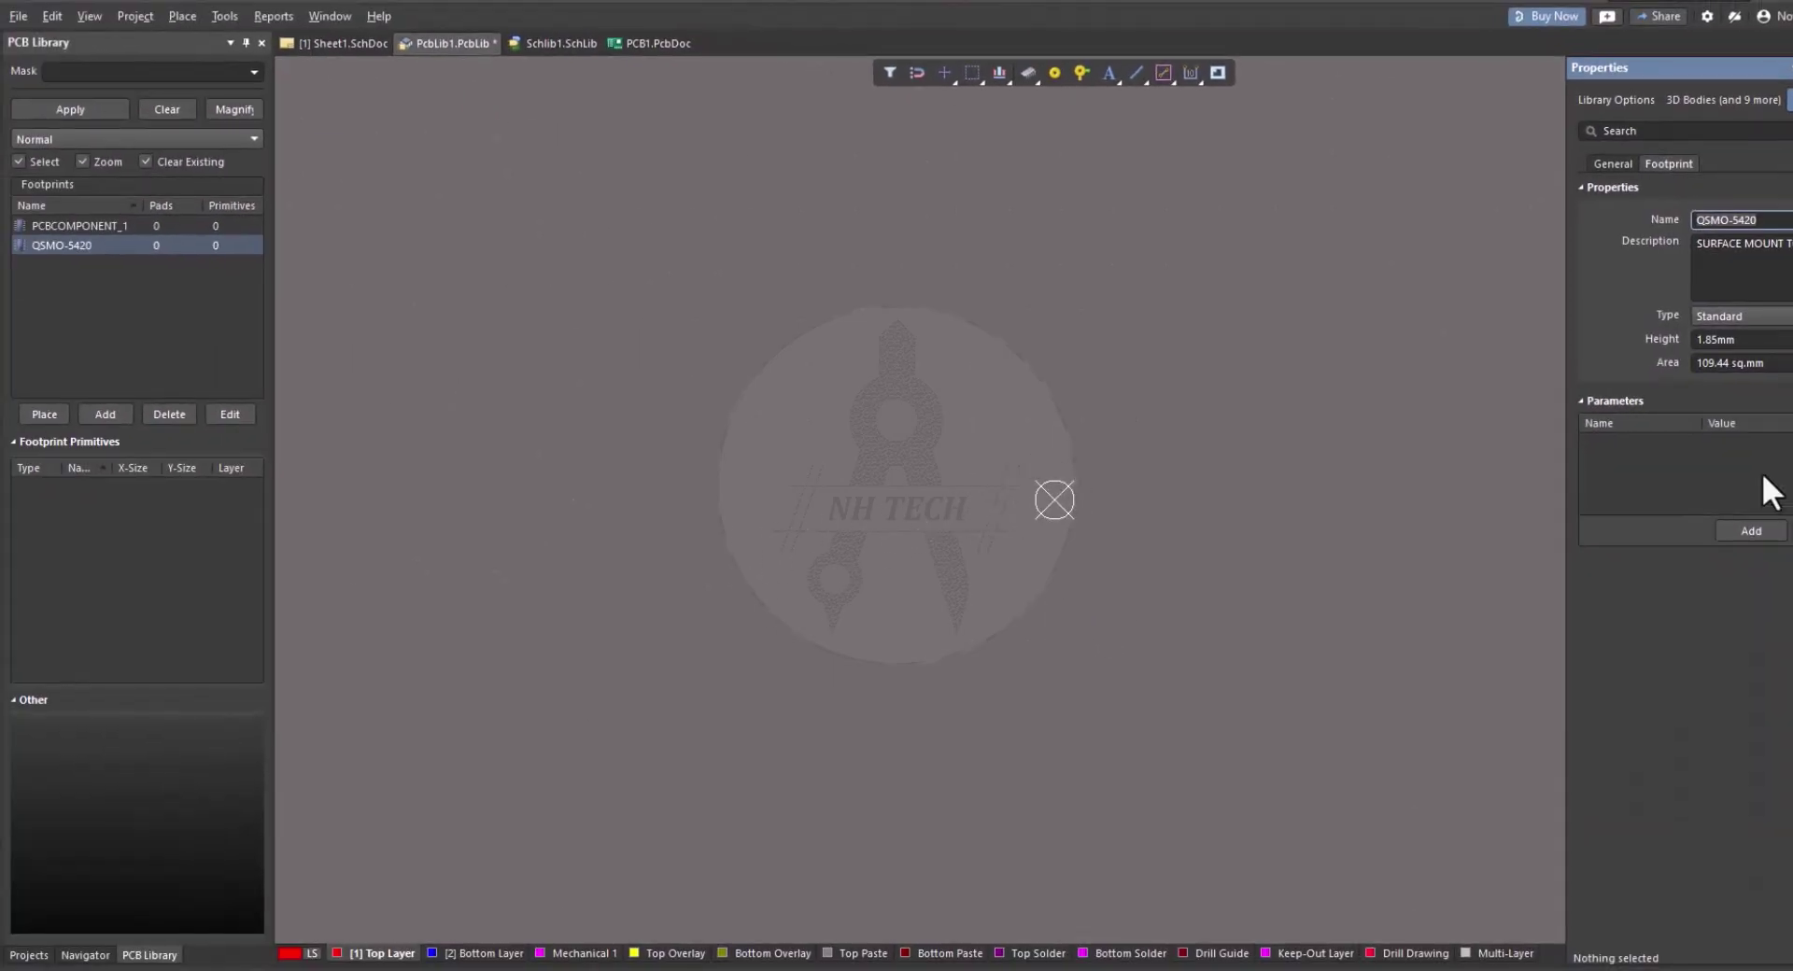
# Draw a rectangle about 5.3 by 4.8 mm around the origin on the Mechanical 1 layer
pyautogui.click(583, 961)
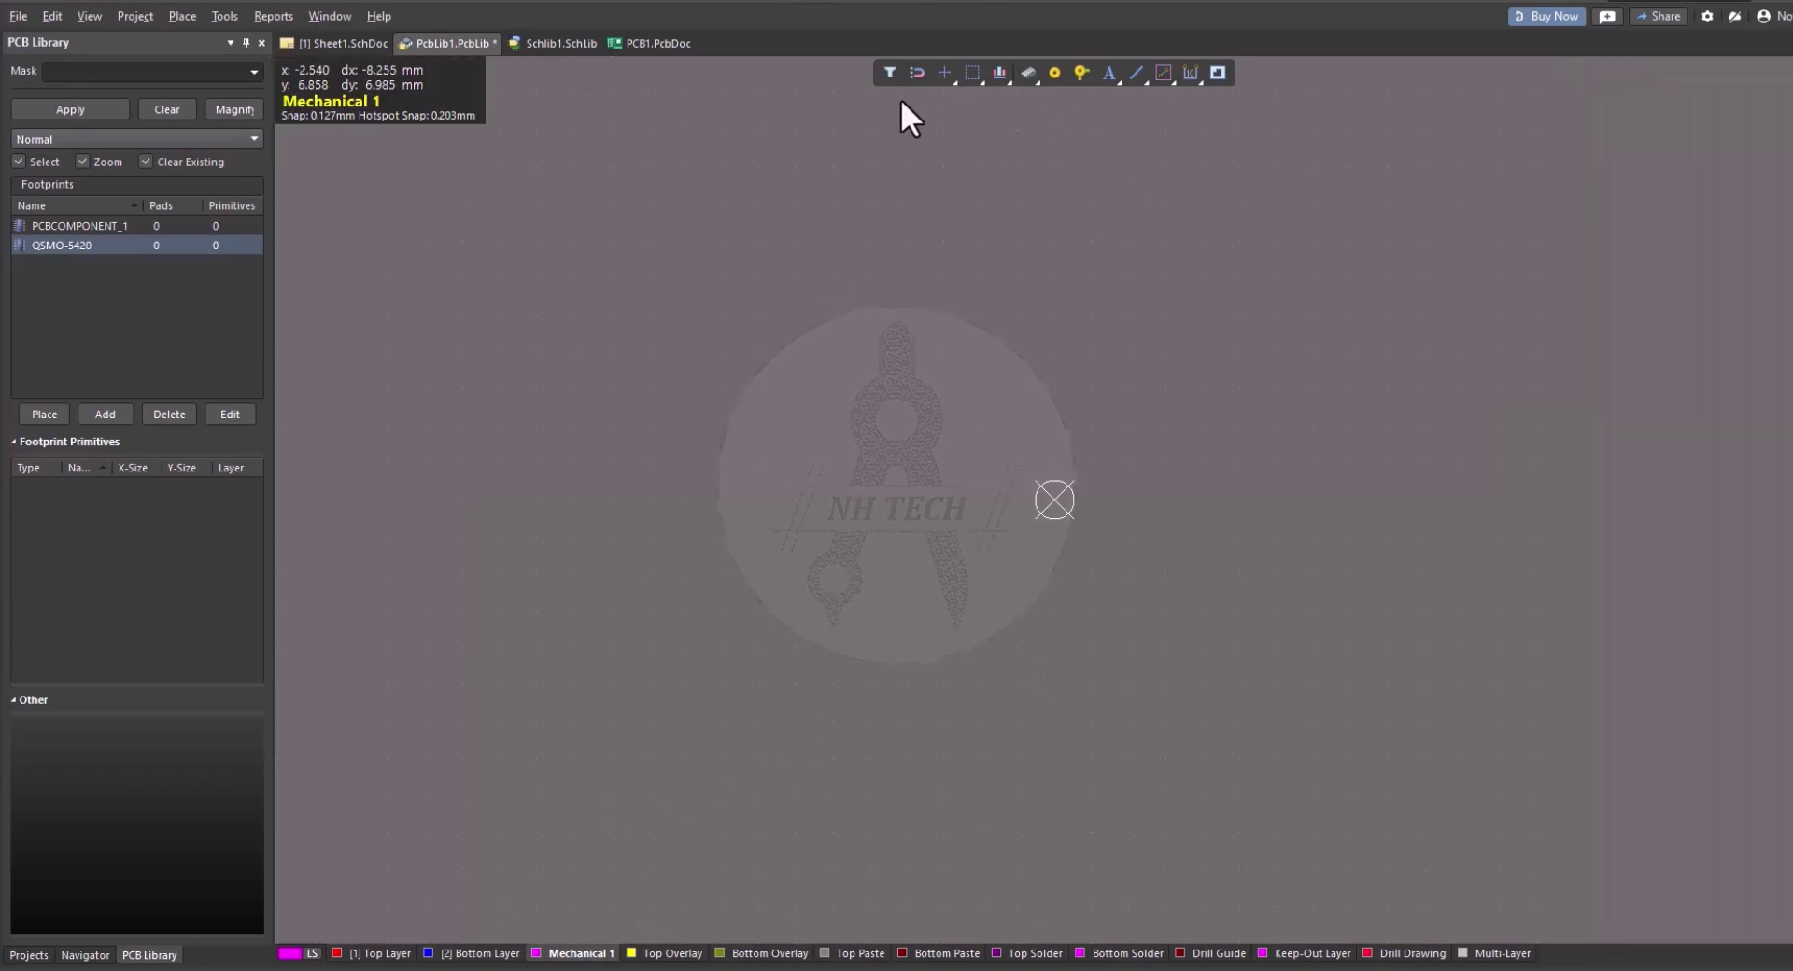
pyautogui.click(180, 18)
pyautogui.click(275, 346)
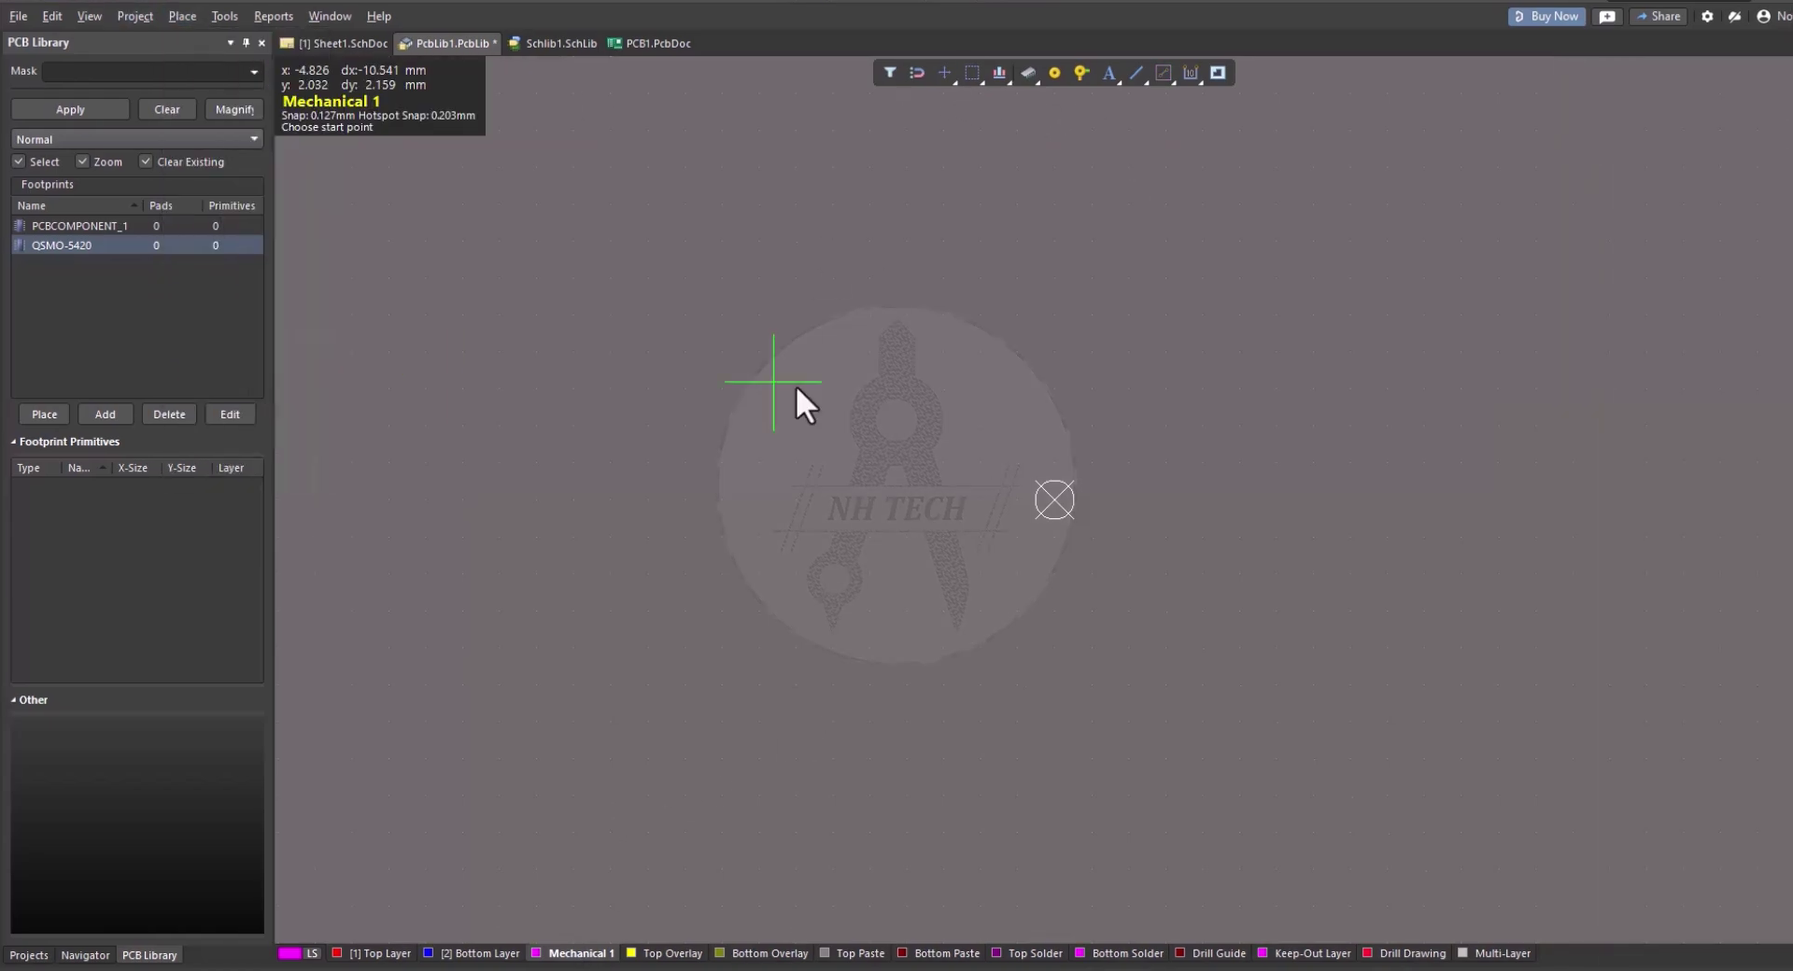
pyautogui.click(914, 388)
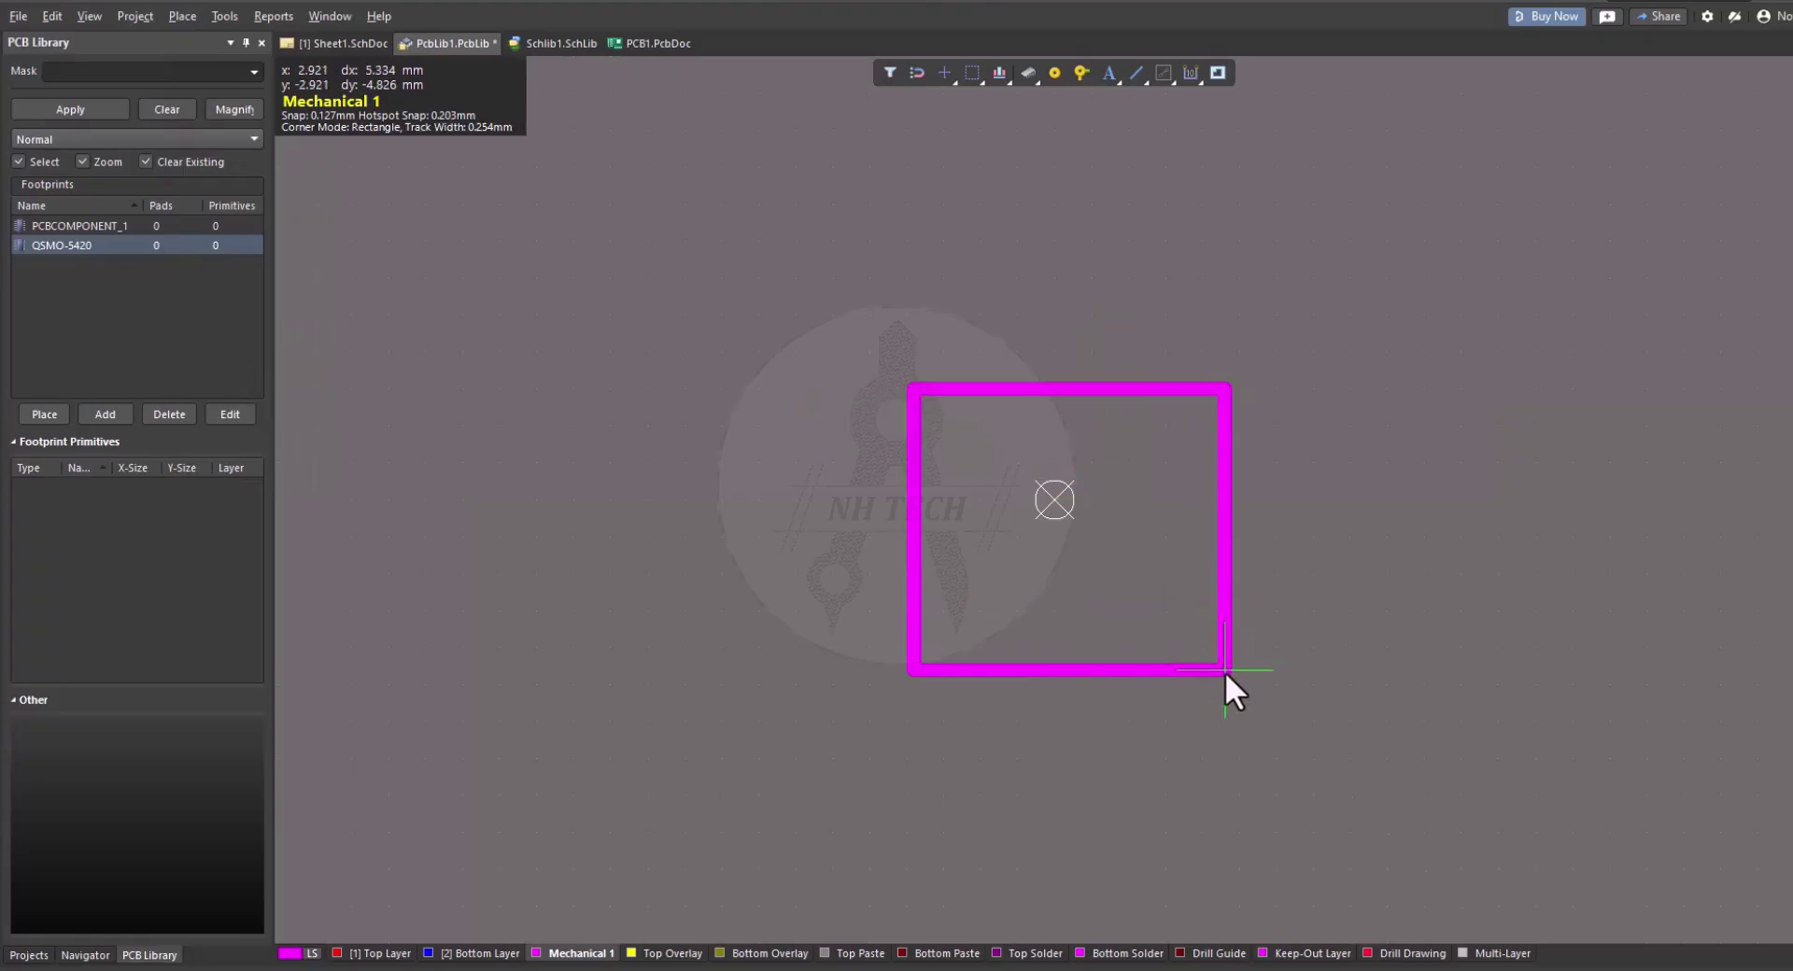
pyautogui.click(1225, 669)
pyautogui.rightClick(1398, 529)
# Center the rectangle at X 0 mm, Y 0 mm and lock its location
pyautogui.click(877, 207)
pyautogui.click(1000, 394)
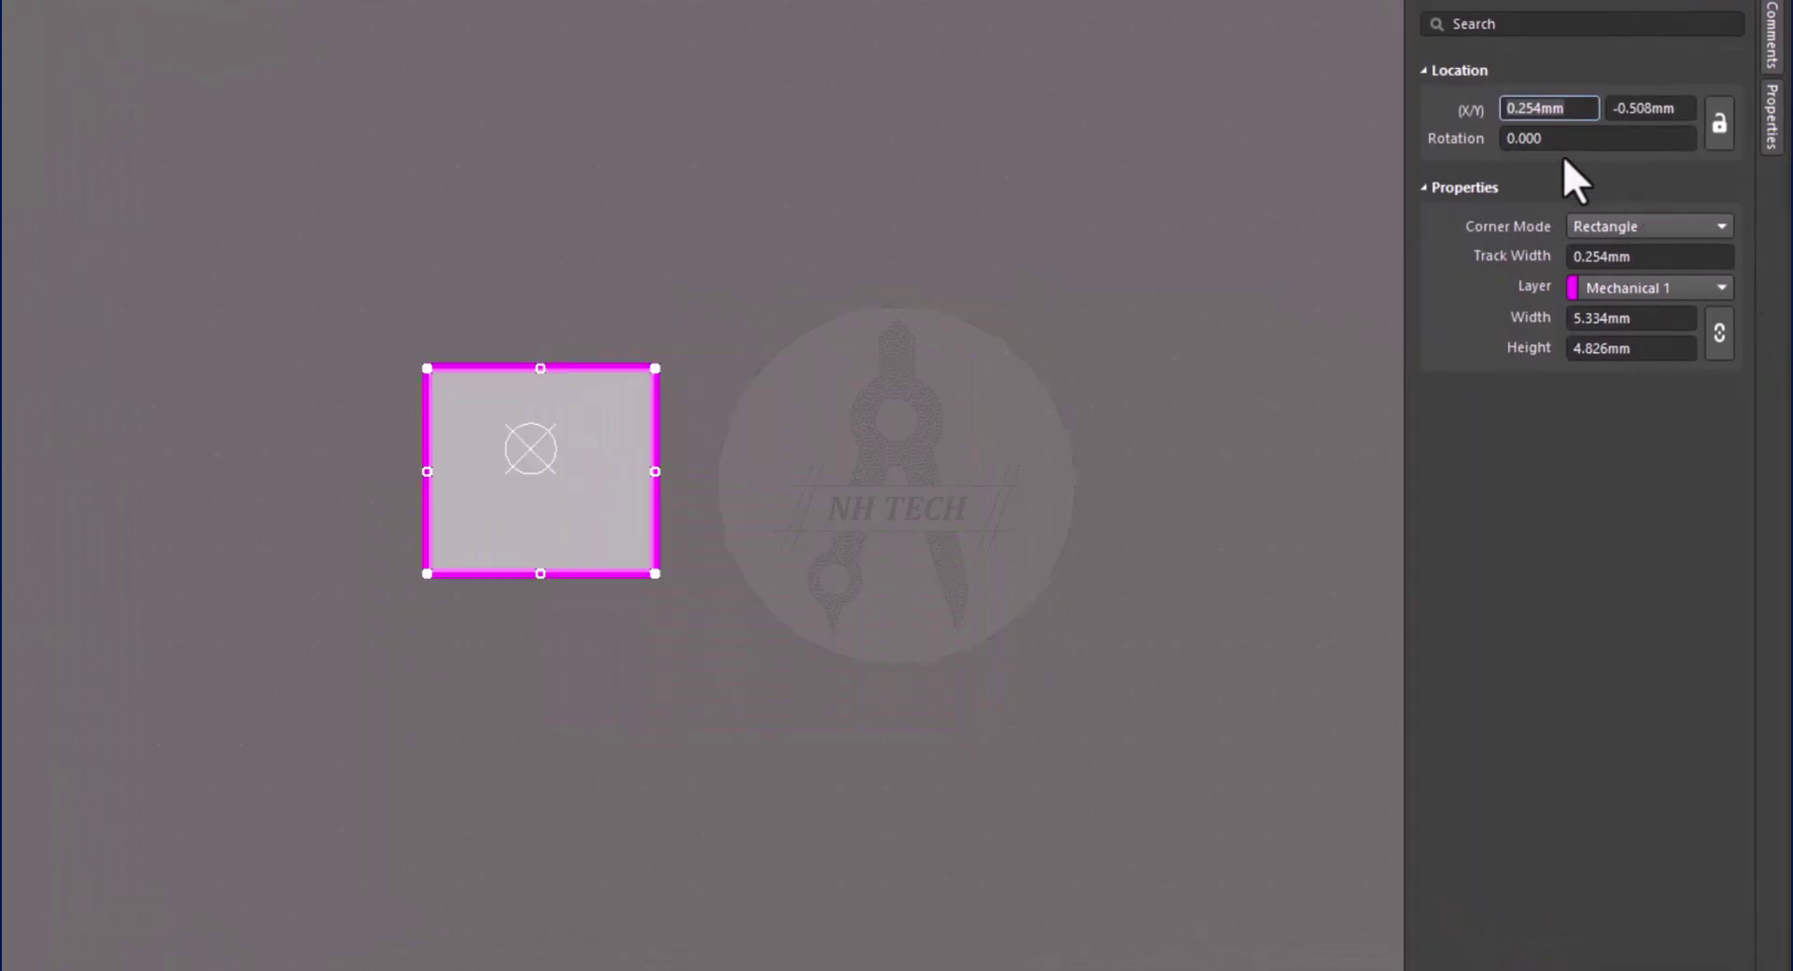
pyautogui.click(1718, 122)
# Set the rectangle's track width to 0.1 mm and its corner mode to Fillet
pyautogui.click(1639, 256)
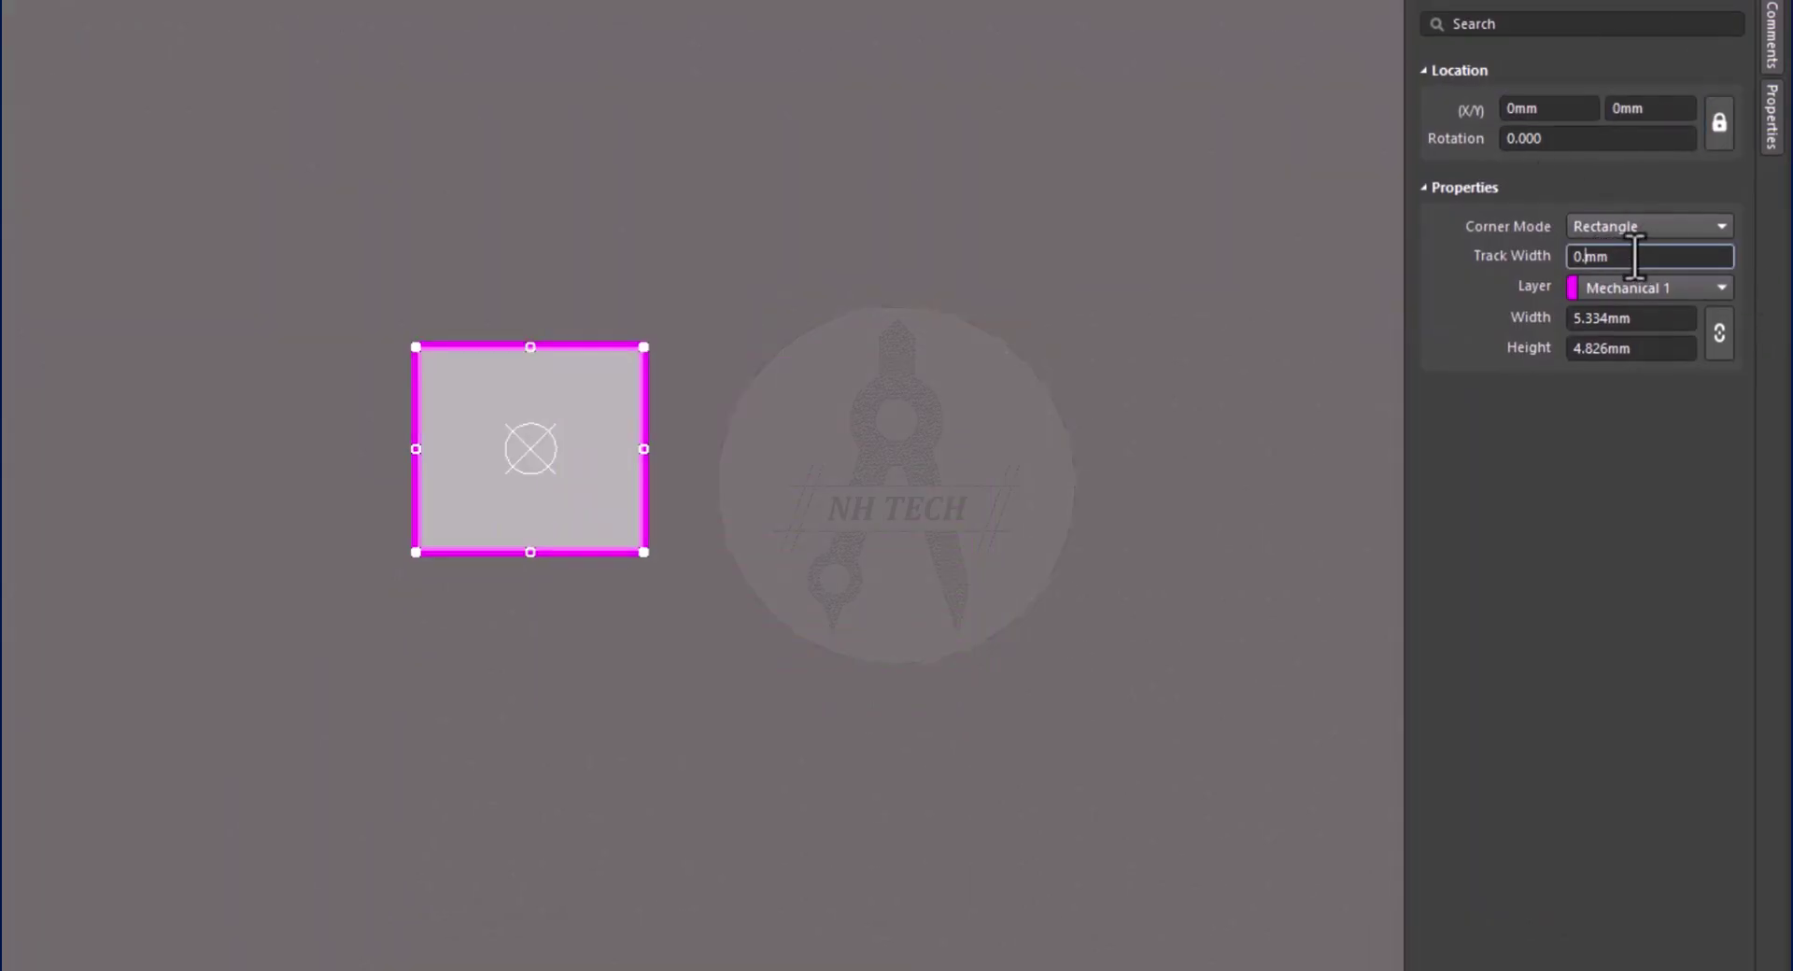
pyautogui.write('1')
pyautogui.click(1648, 320)
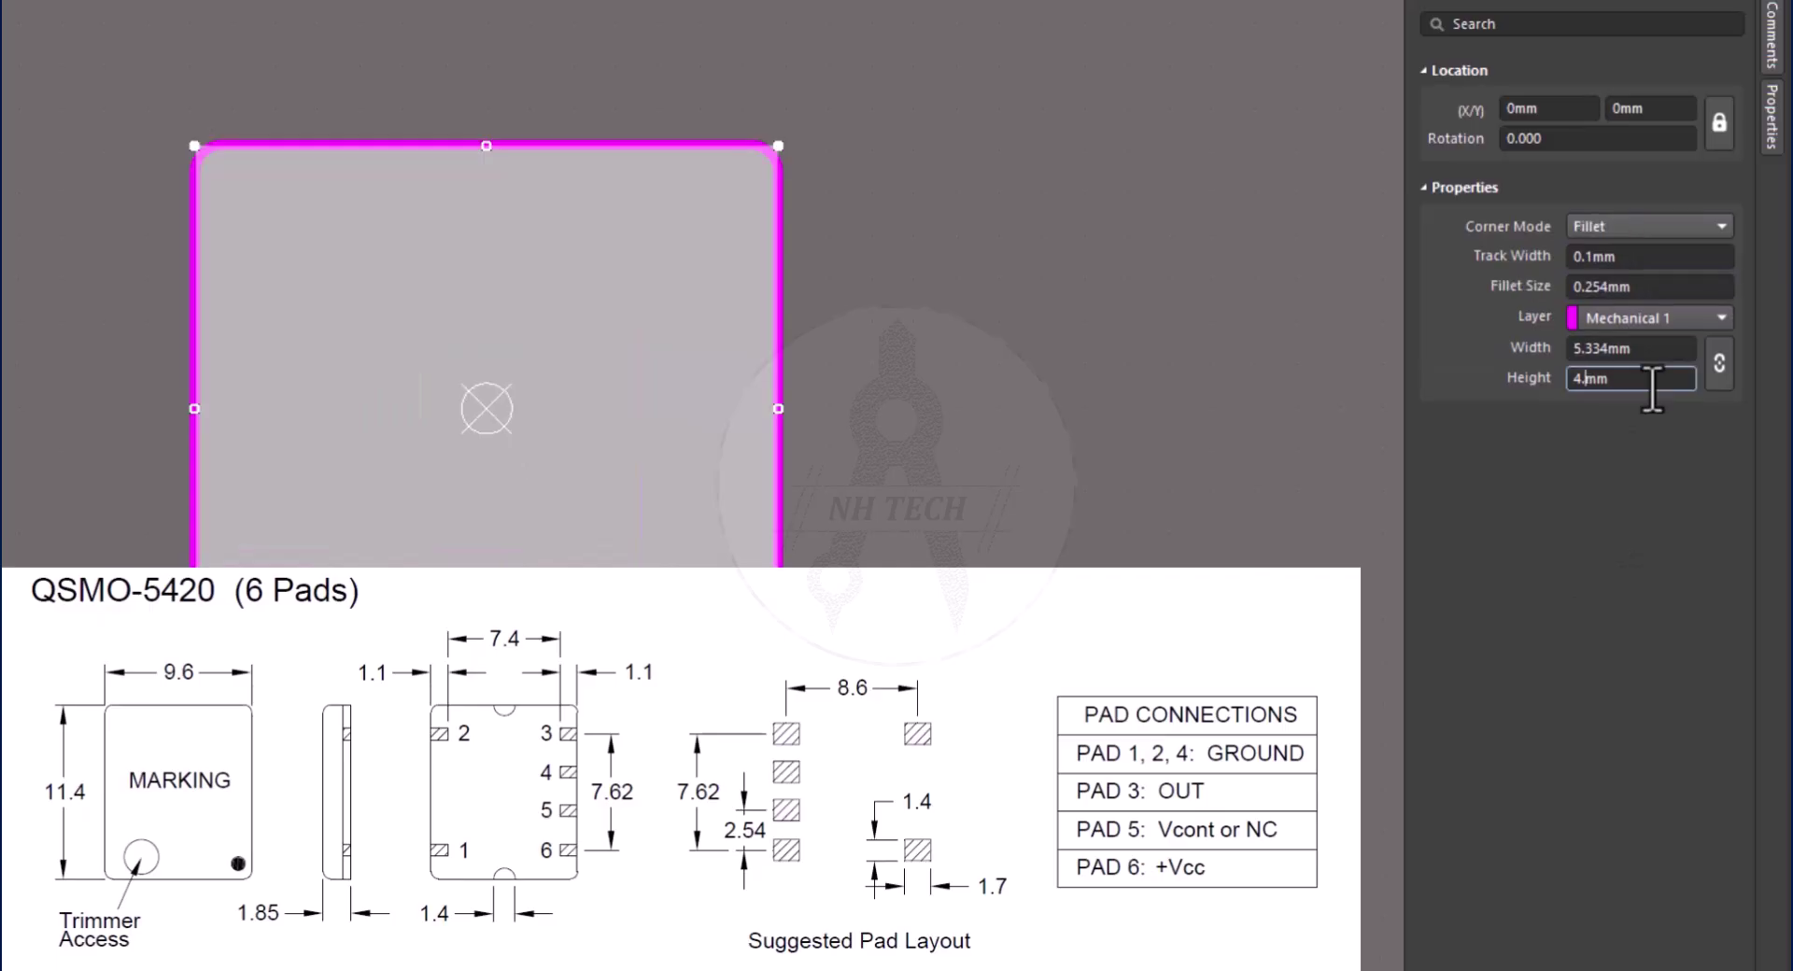
# Resize the rectangle to the datasheet body size, 9.6 mm wide and 11.4 mm high
pyautogui.press('BackSpace')
pyautogui.write('11.4')
pyautogui.click(1599, 348)
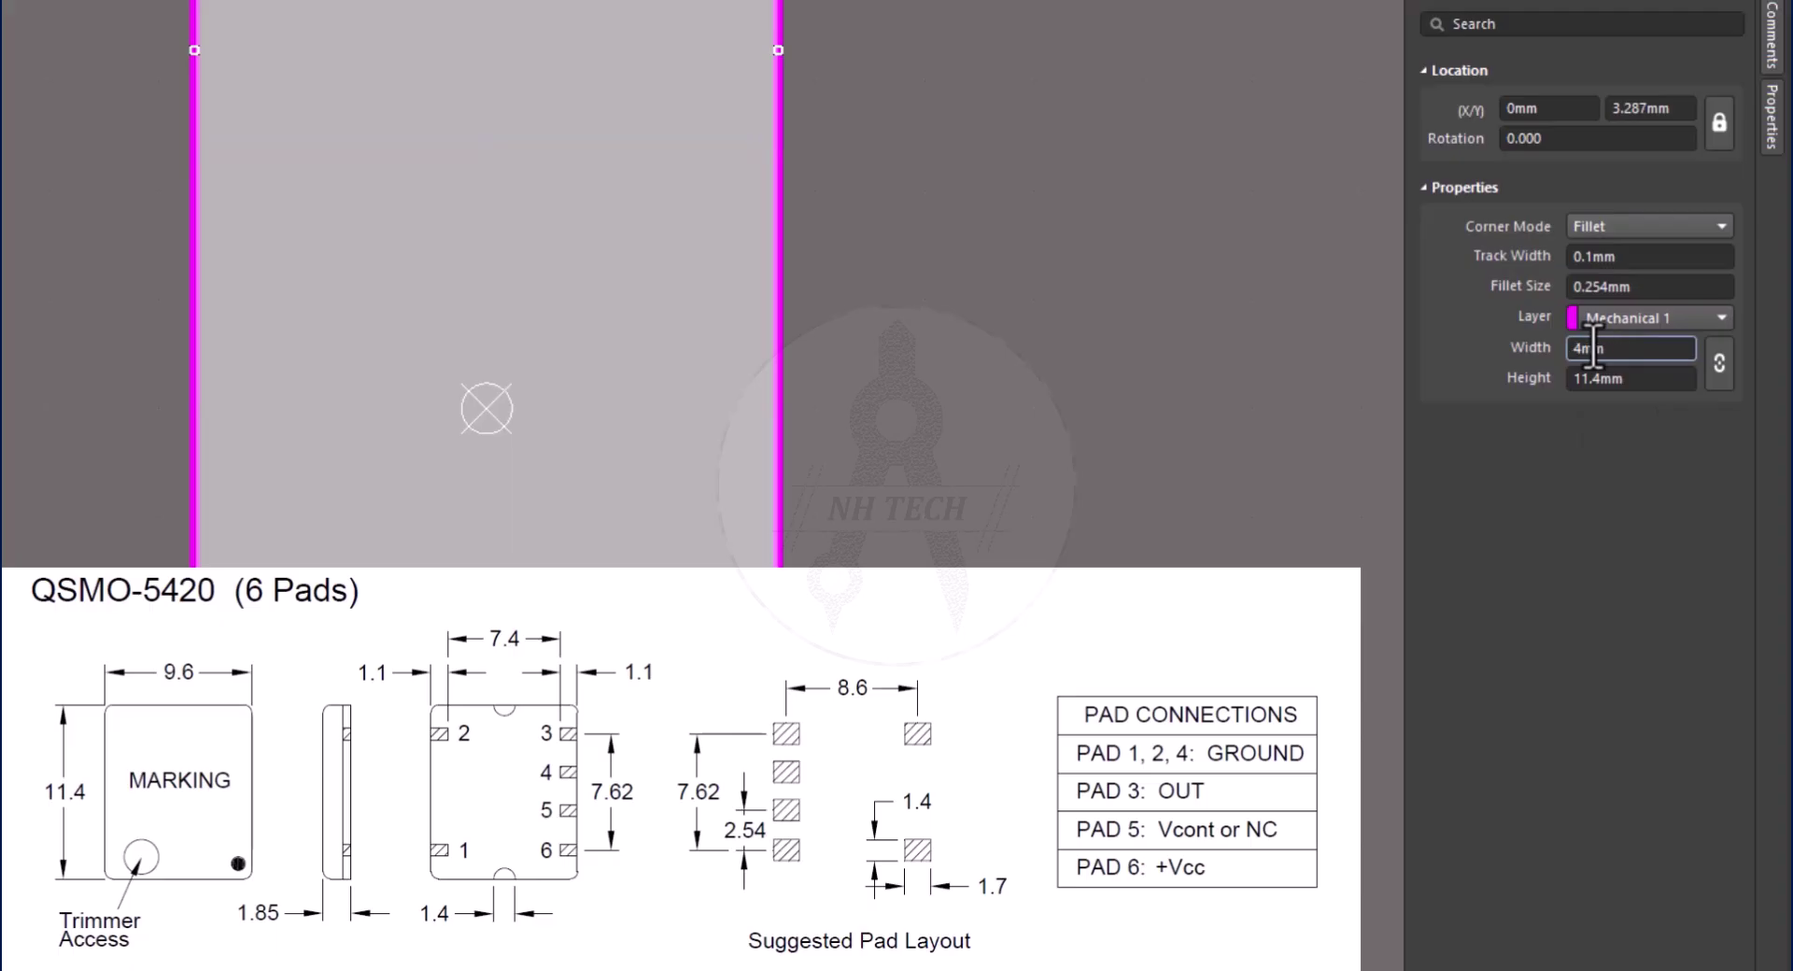
pyautogui.write('9.6')
pyautogui.click(1644, 384)
pyautogui.keyDown('ctrl'); pyautogui.scroll(-3, 465, 558); pyautogui.keyUp('ctrl')
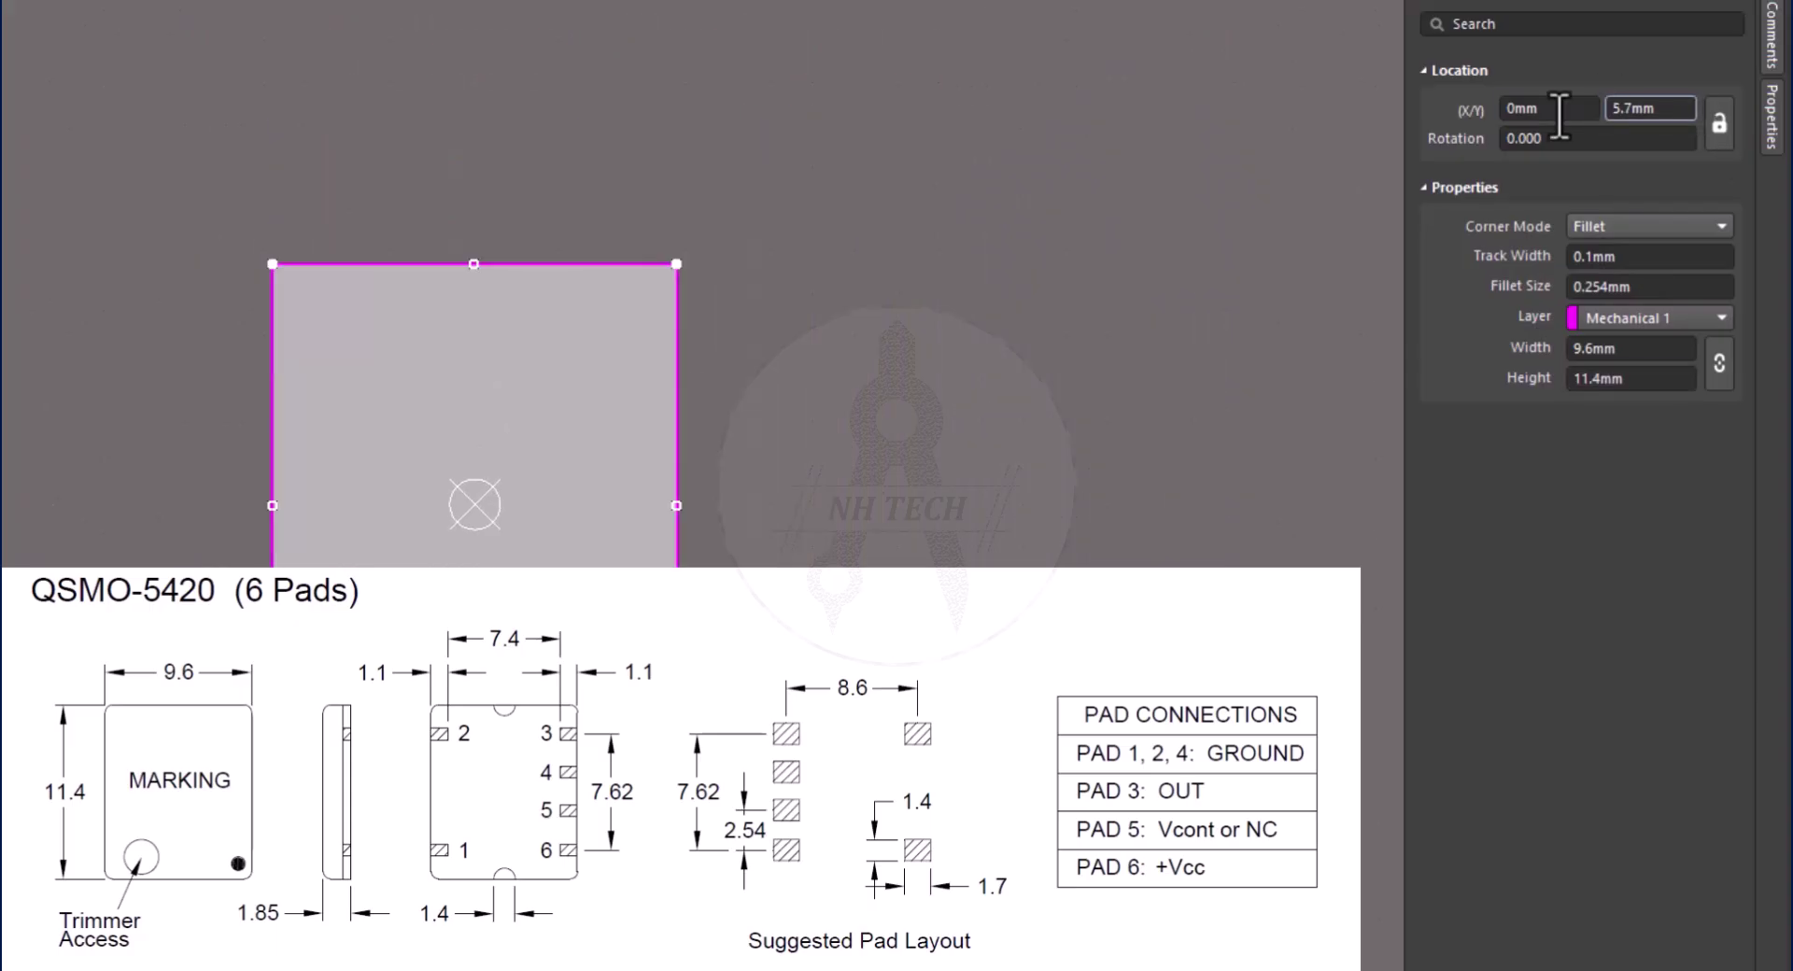
# Move the body outline to X 4.8 mm, Y 5.7 mm so its lower-left corner sits on the origin
pyautogui.click(1518, 112)
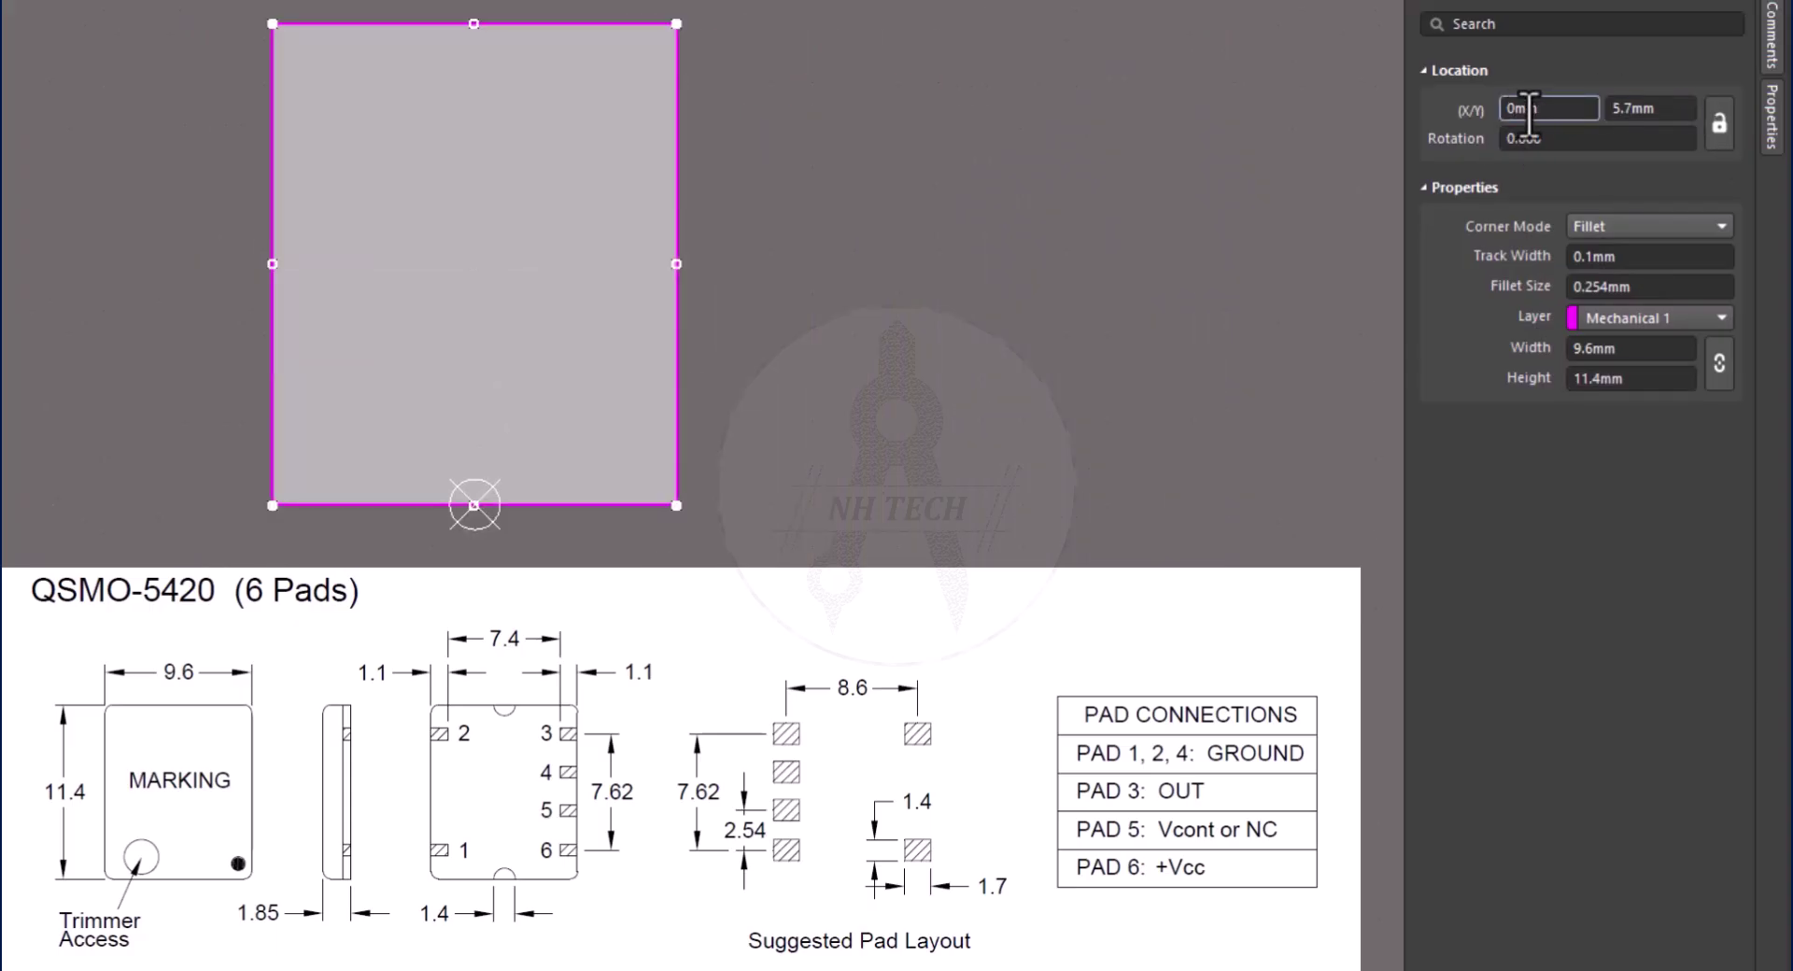
pyautogui.write('4.8')
pyautogui.press('Return')
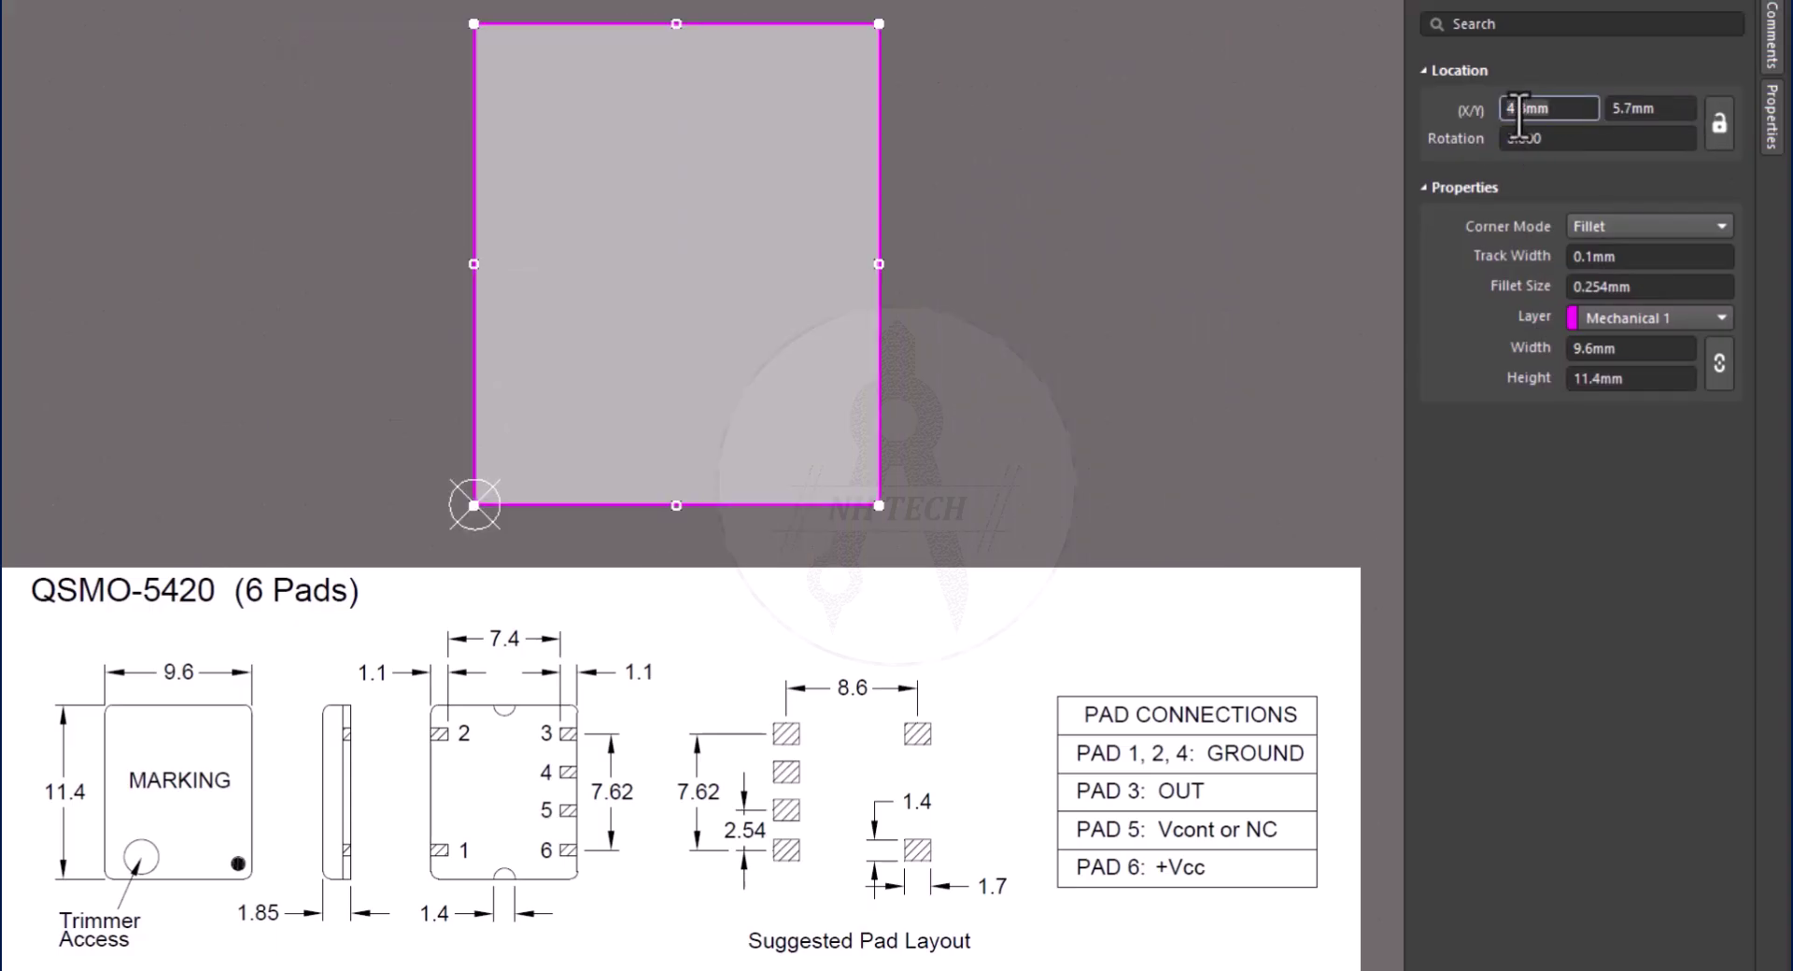
pyautogui.click(1186, 408)
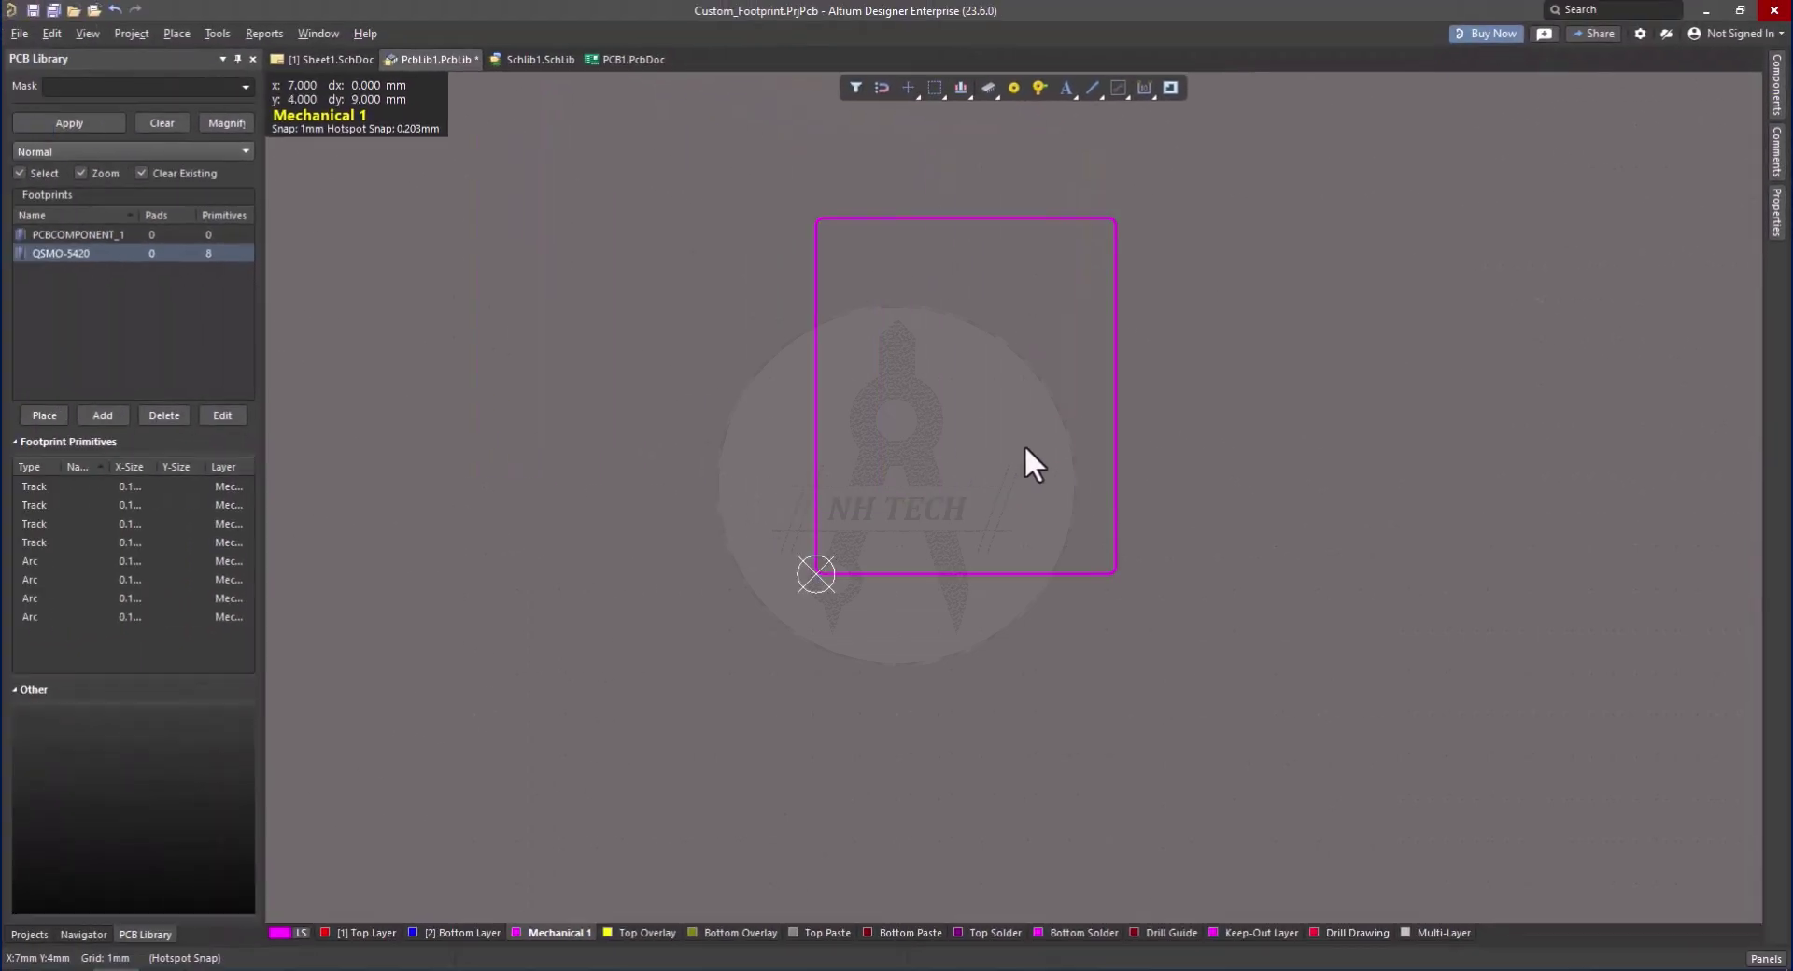
pyautogui.scroll(1, 898, 360)
# Consult the datasheet's pad drawing and place one pad inside the body outline near its upper-right corner, at X 8 mm, Y 10 mm
pyautogui.hotkey('alt', 'Tab')
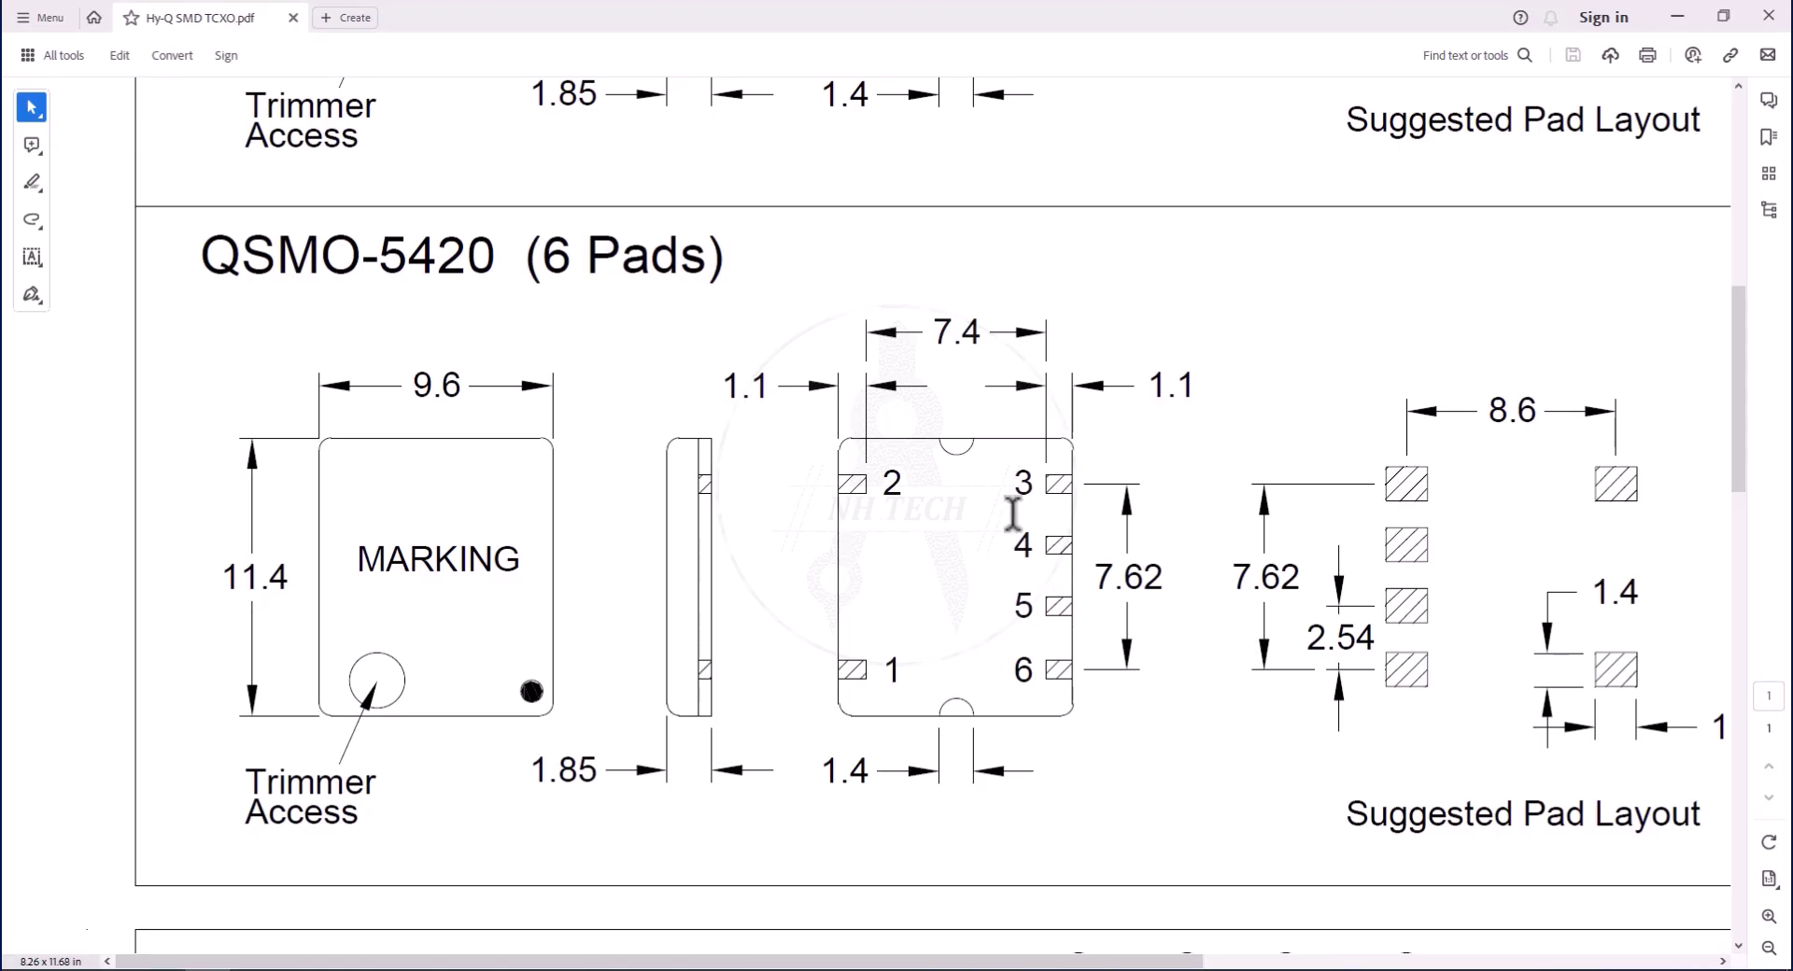
pyautogui.click(1677, 16)
pyautogui.rightClick(1433, 207)
pyautogui.moveTo(1587, 268)
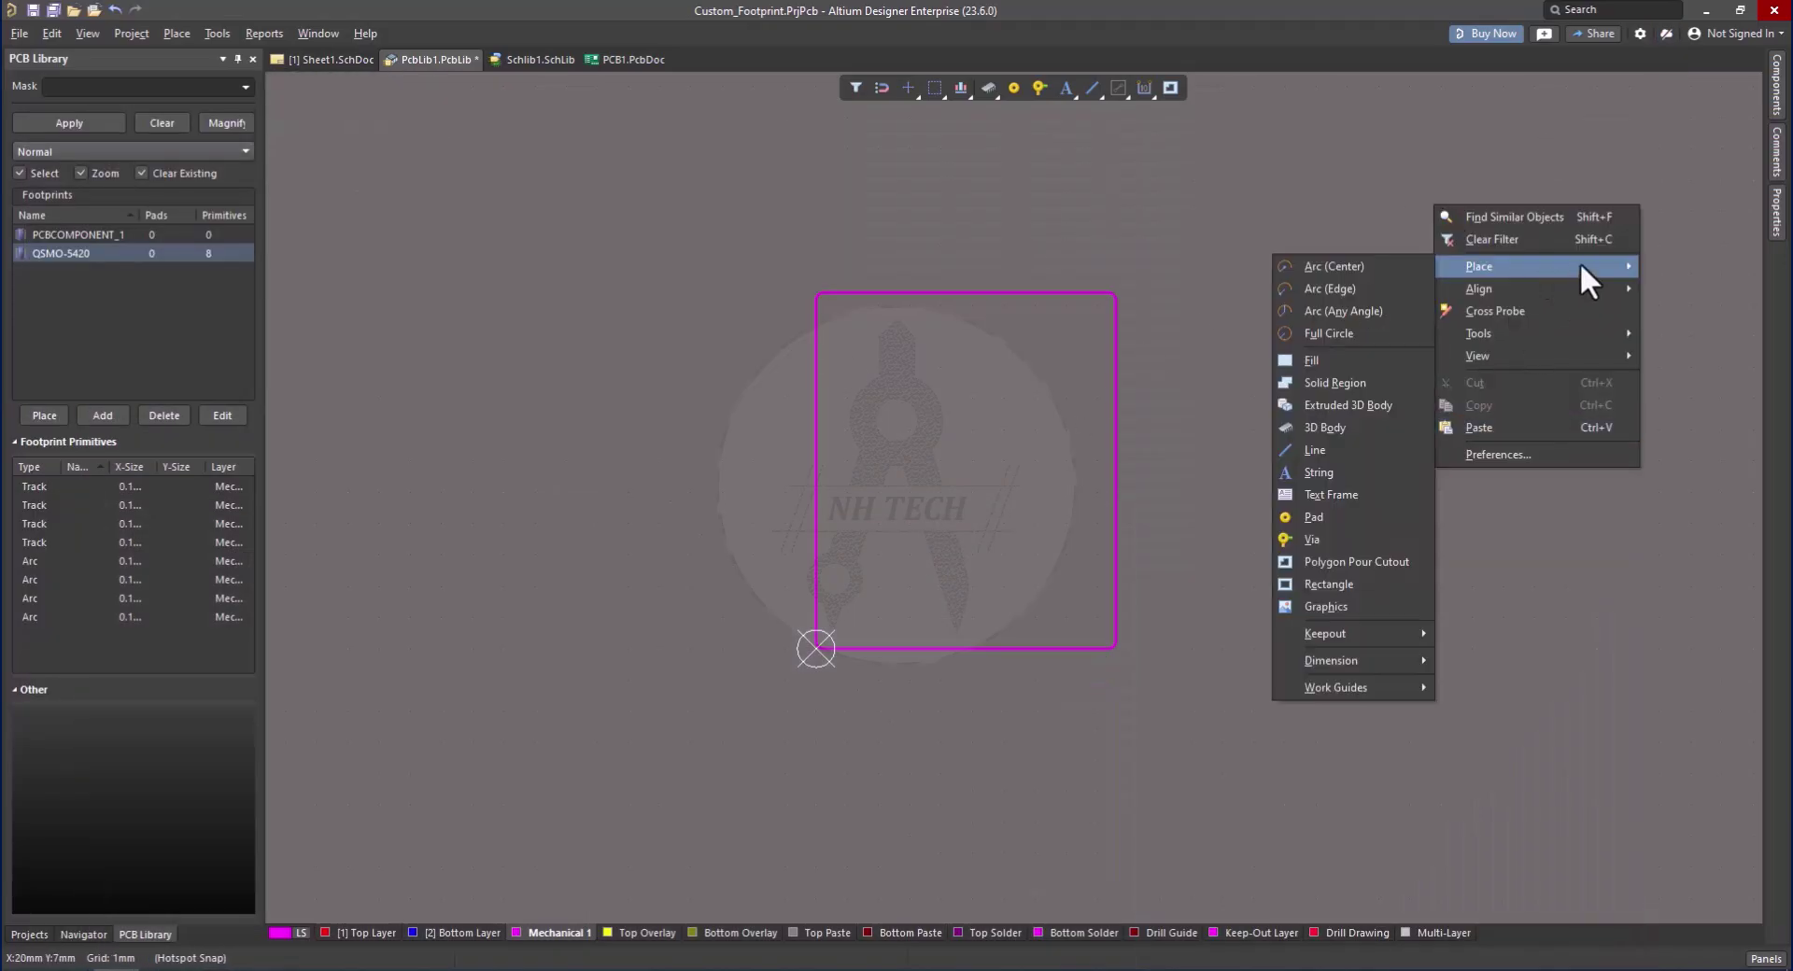
pyautogui.click(617, 385)
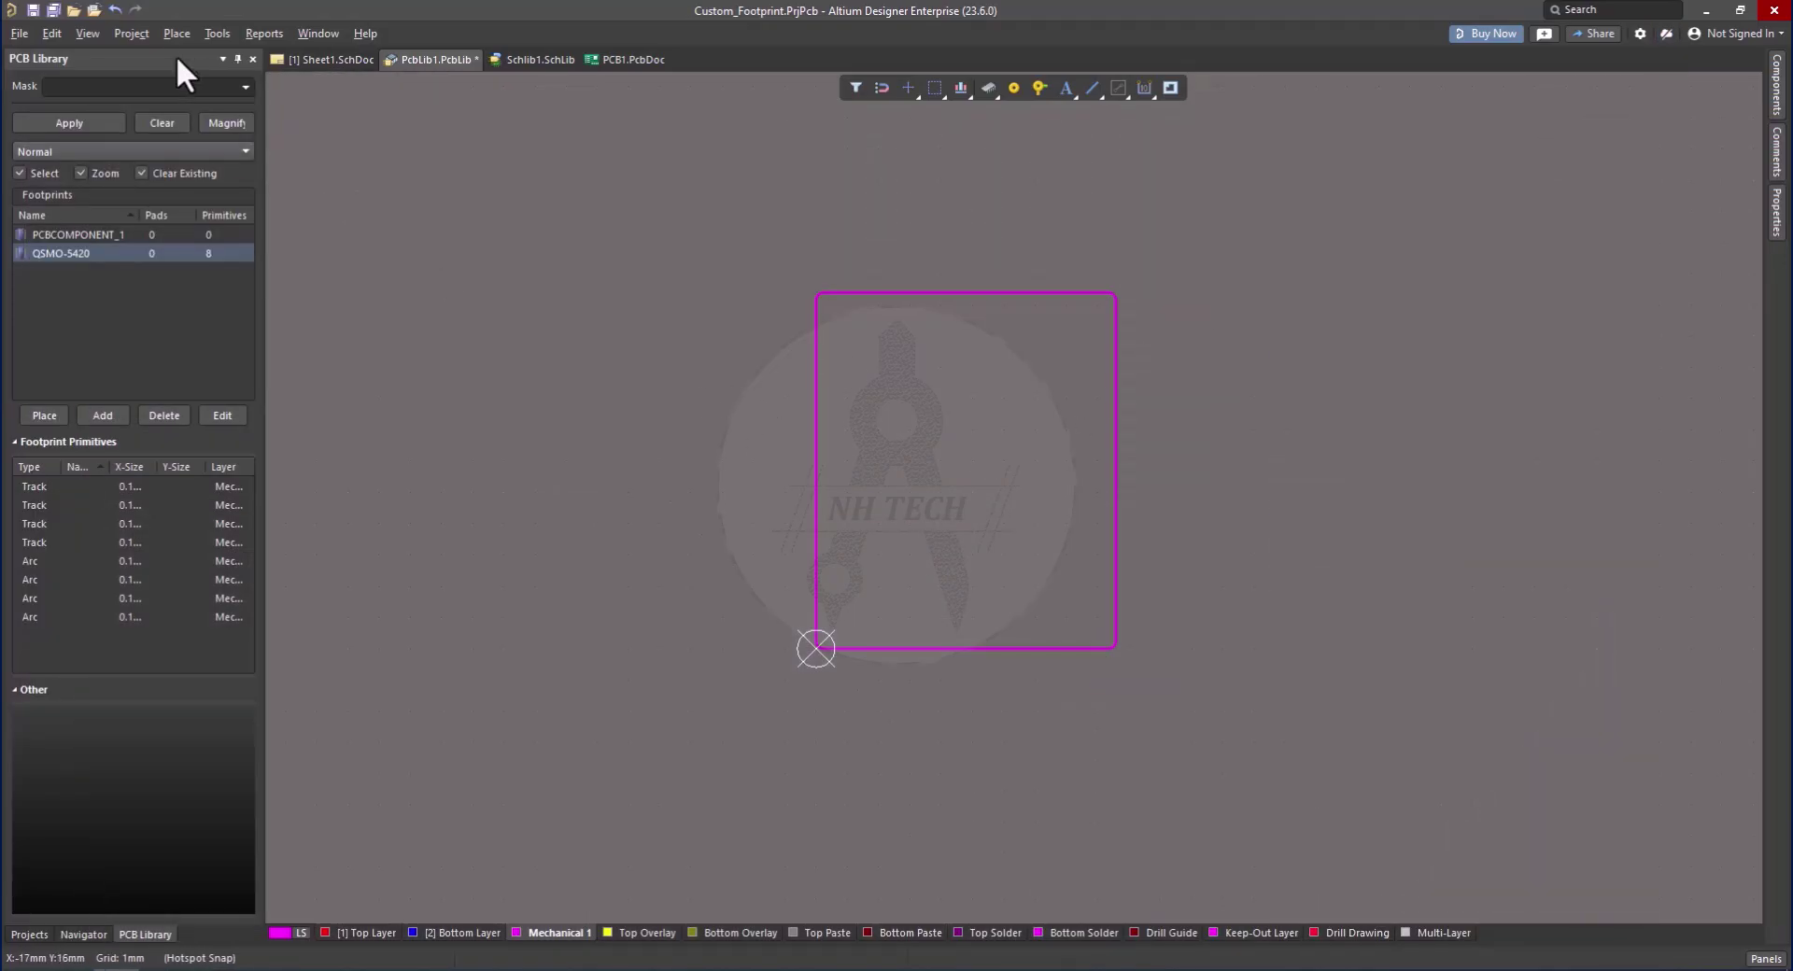
pyautogui.click(177, 33)
pyautogui.click(219, 312)
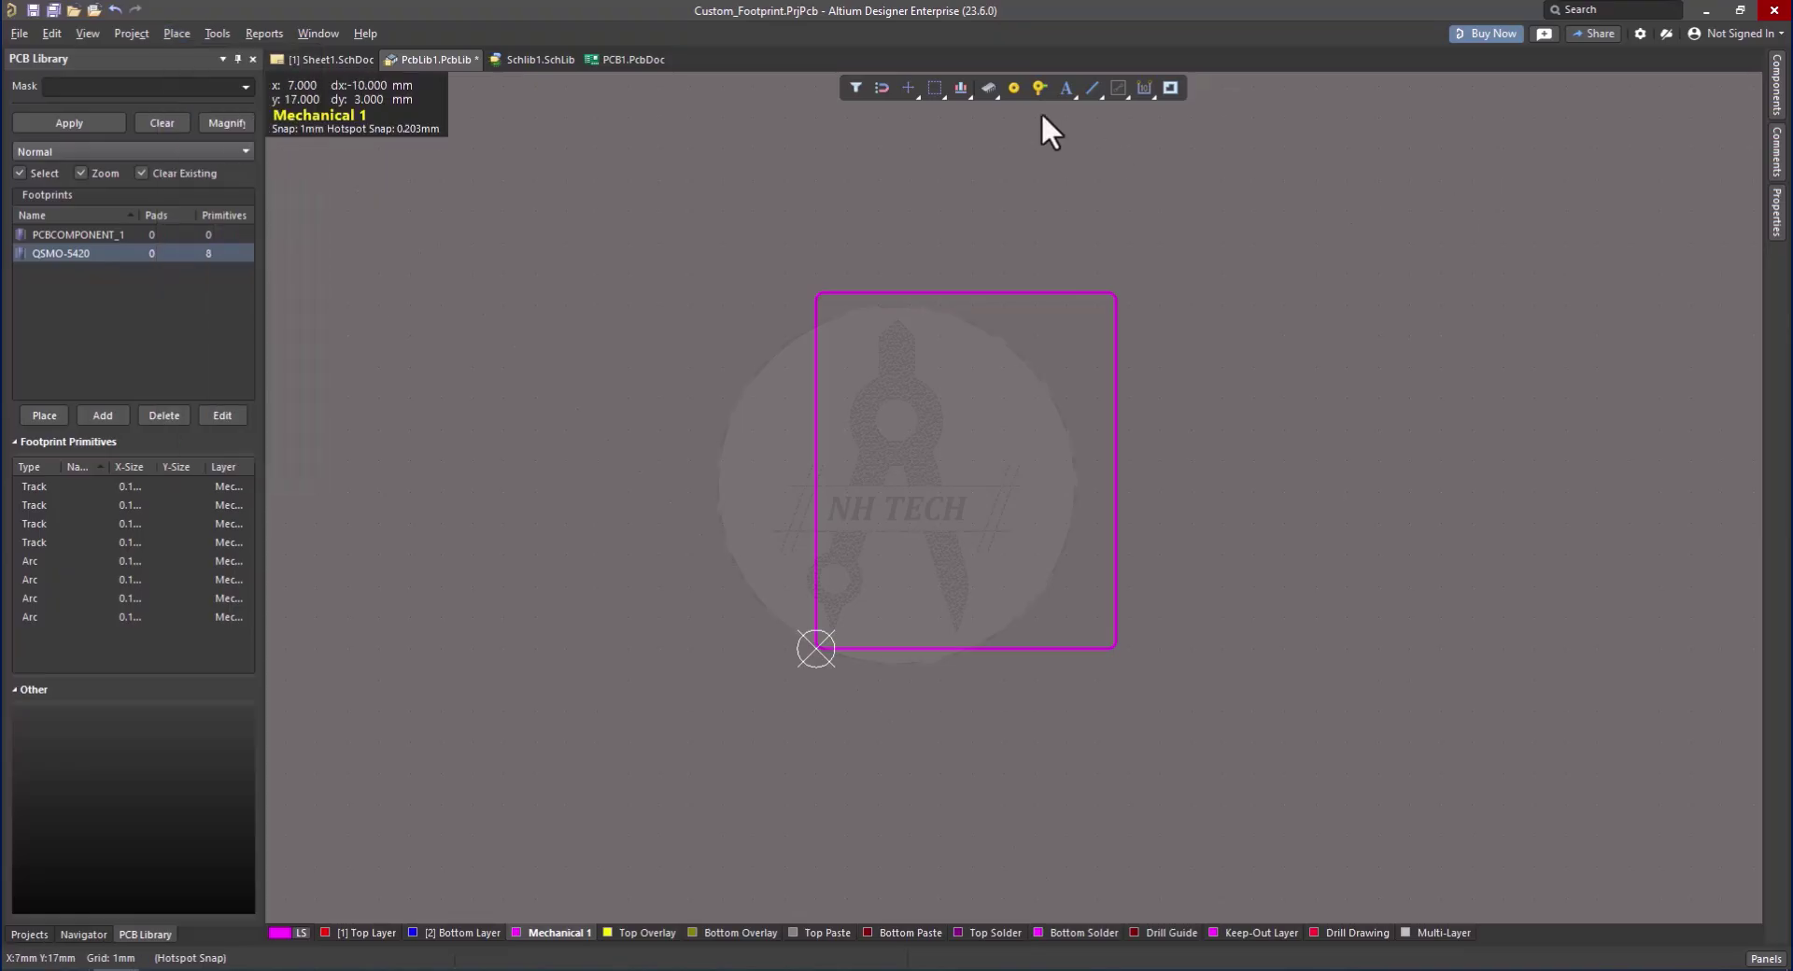
pyautogui.click(1064, 338)
pyautogui.rightClick(1320, 428)
pyautogui.keyDown('ctrl'); pyautogui.scroll(1, 1074, 349); pyautogui.keyUp('ctrl')
# Change the placed pad's shape to Rectangular
pyautogui.doubleClick(1084, 348)
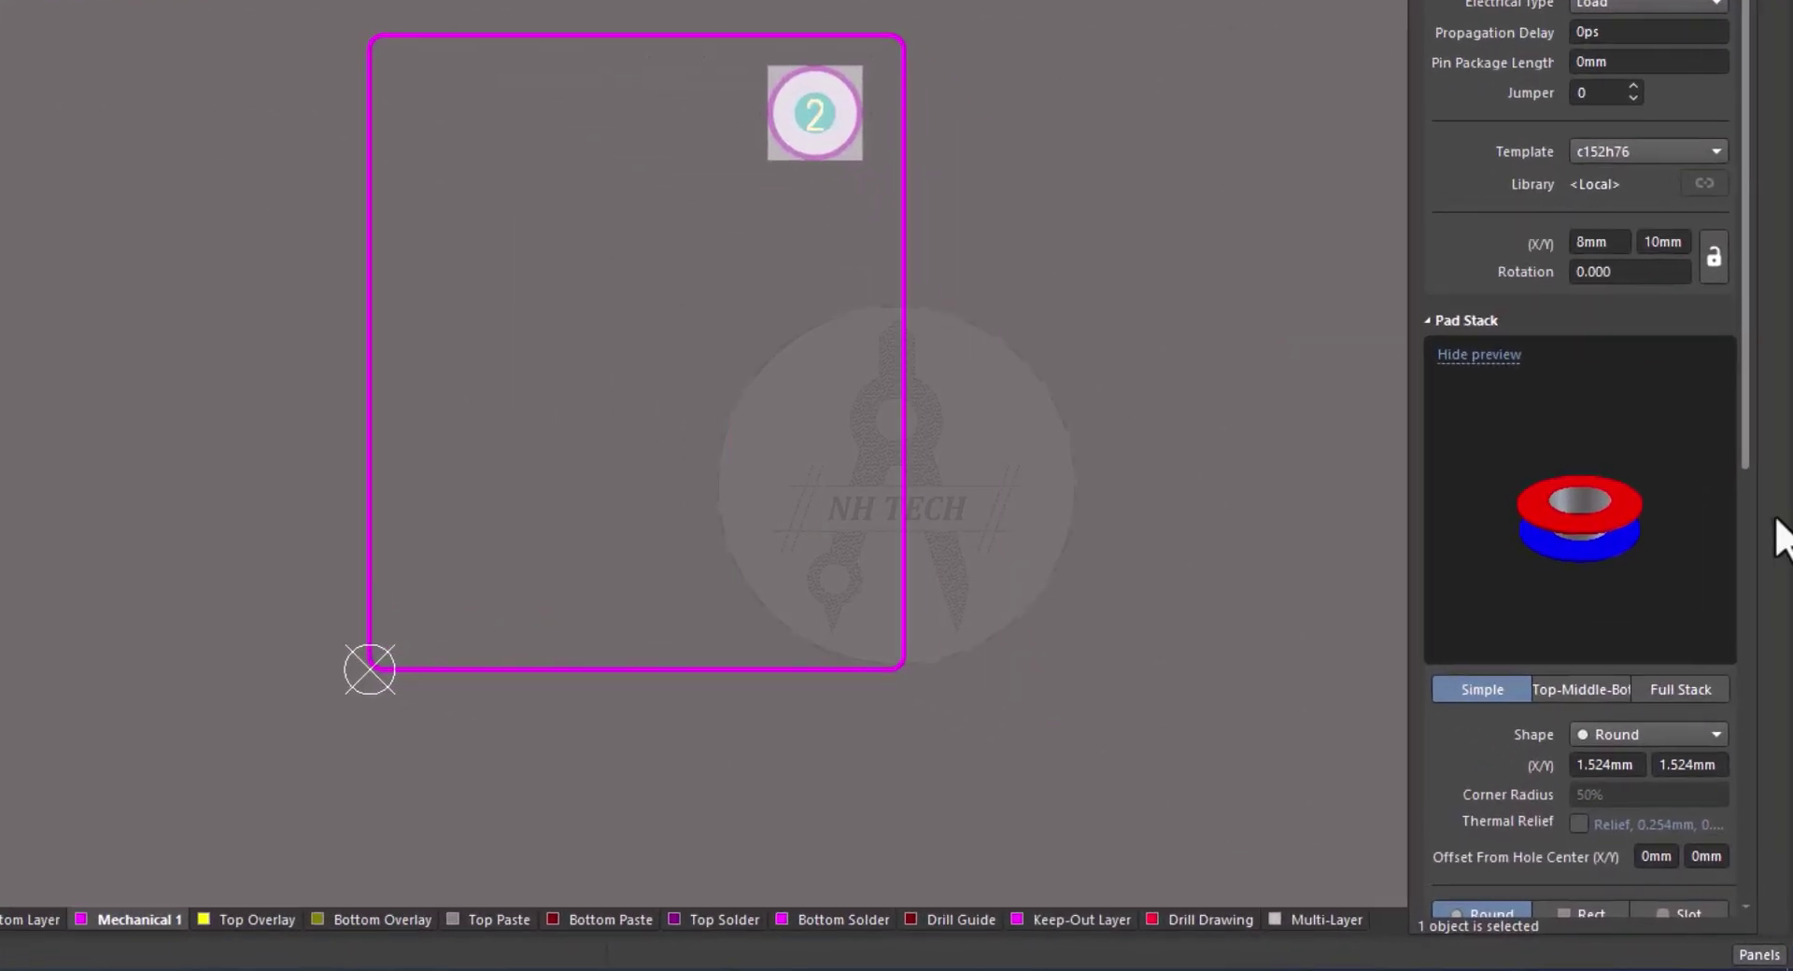
pyautogui.click(1720, 797)
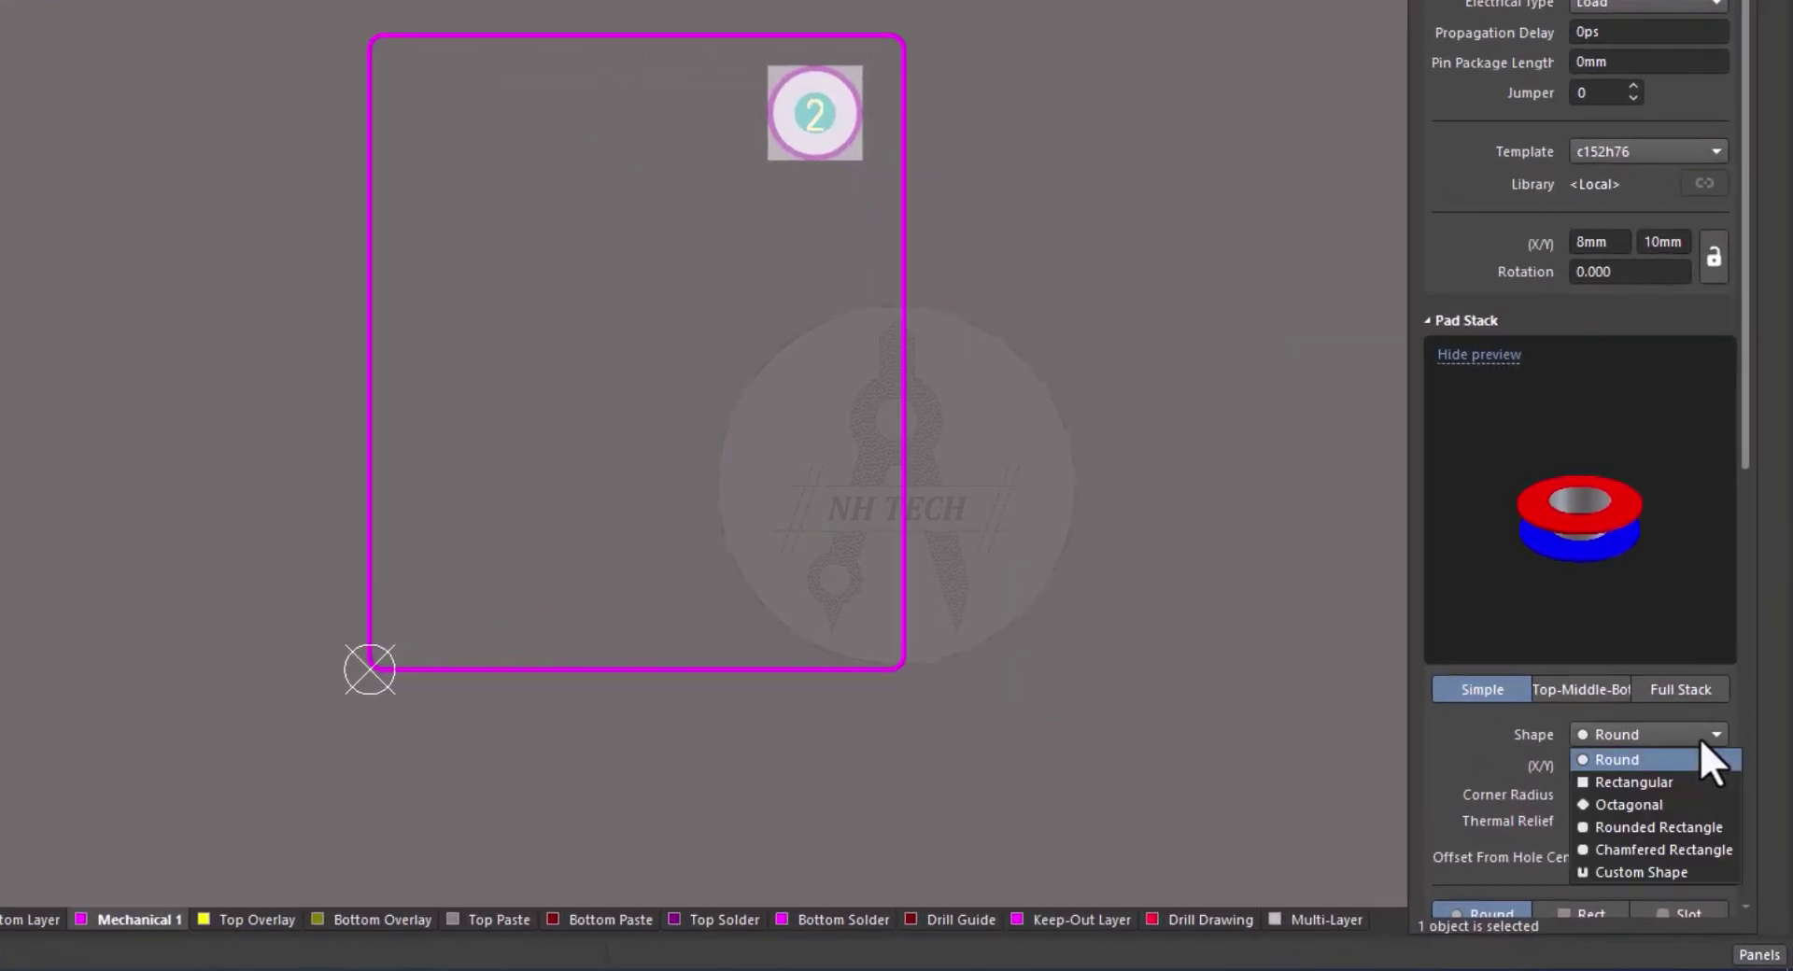
pyautogui.click(1617, 781)
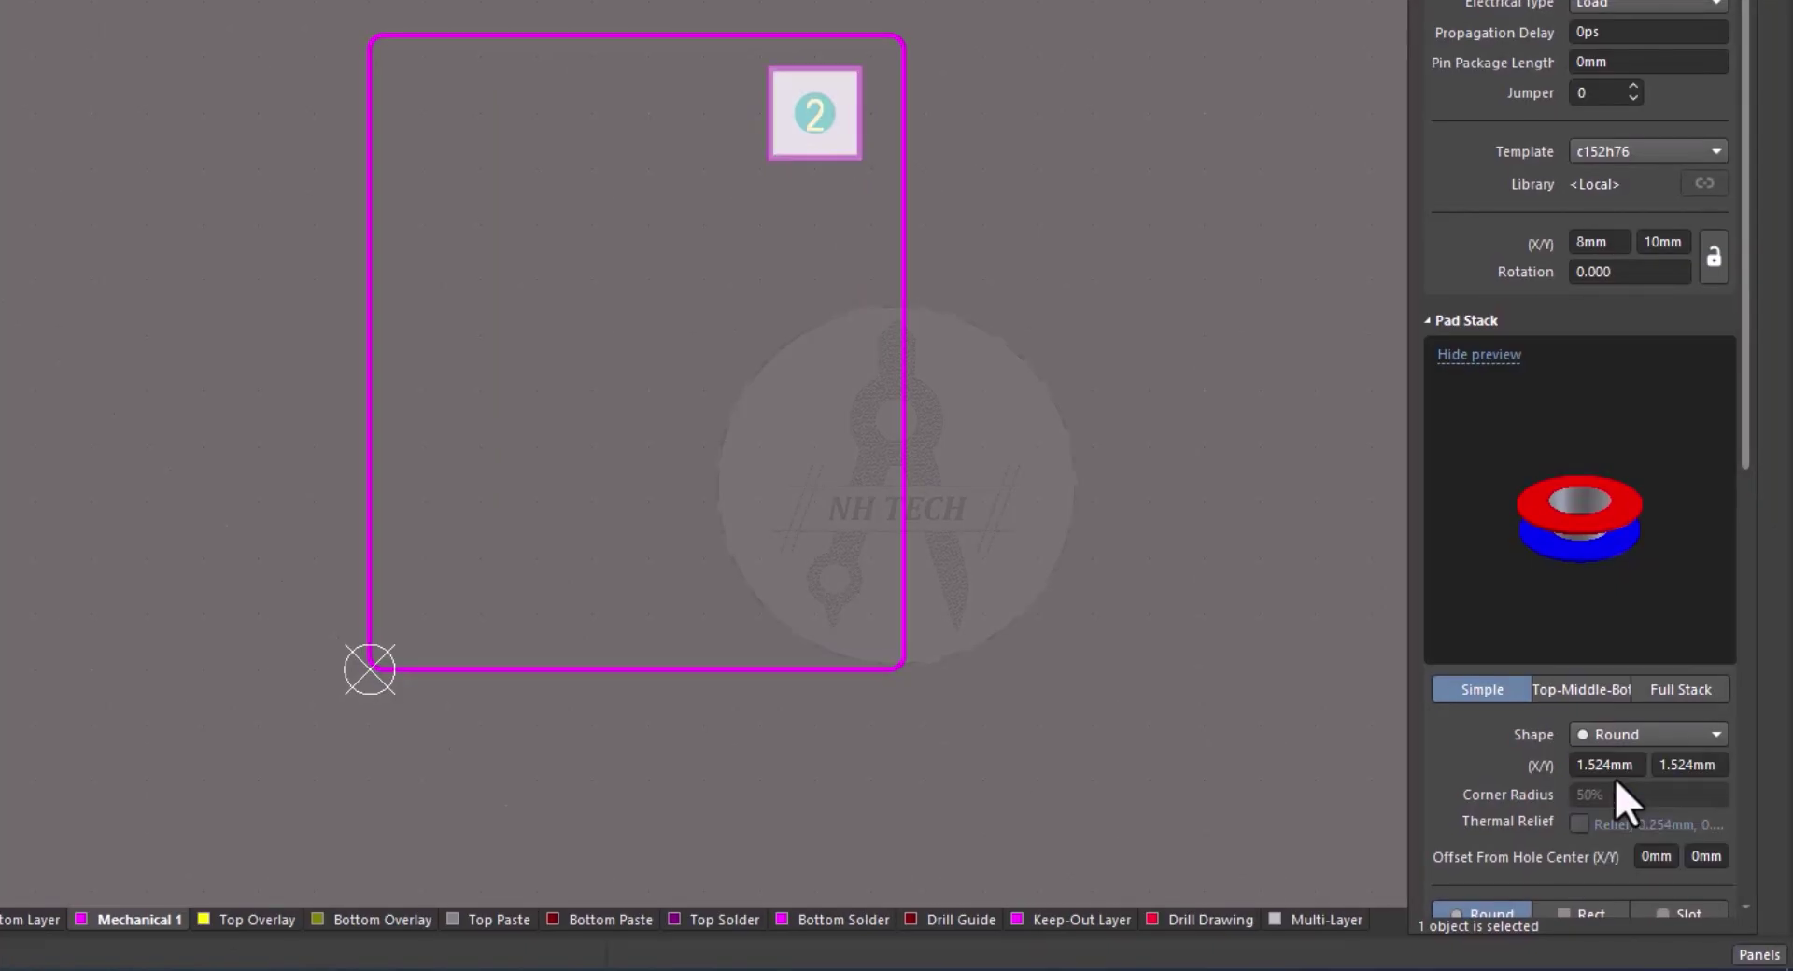
pyautogui.keyDown('ctrl'); pyautogui.scroll(1, 781, 110); pyautogui.keyUp('ctrl')
pyautogui.keyDown('ctrl'); pyautogui.scroll(2, 781, 110); pyautogui.keyUp('ctrl')
pyautogui.keyDown('ctrl'); pyautogui.scroll(-4, 807, 127); pyautogui.keyUp('ctrl')
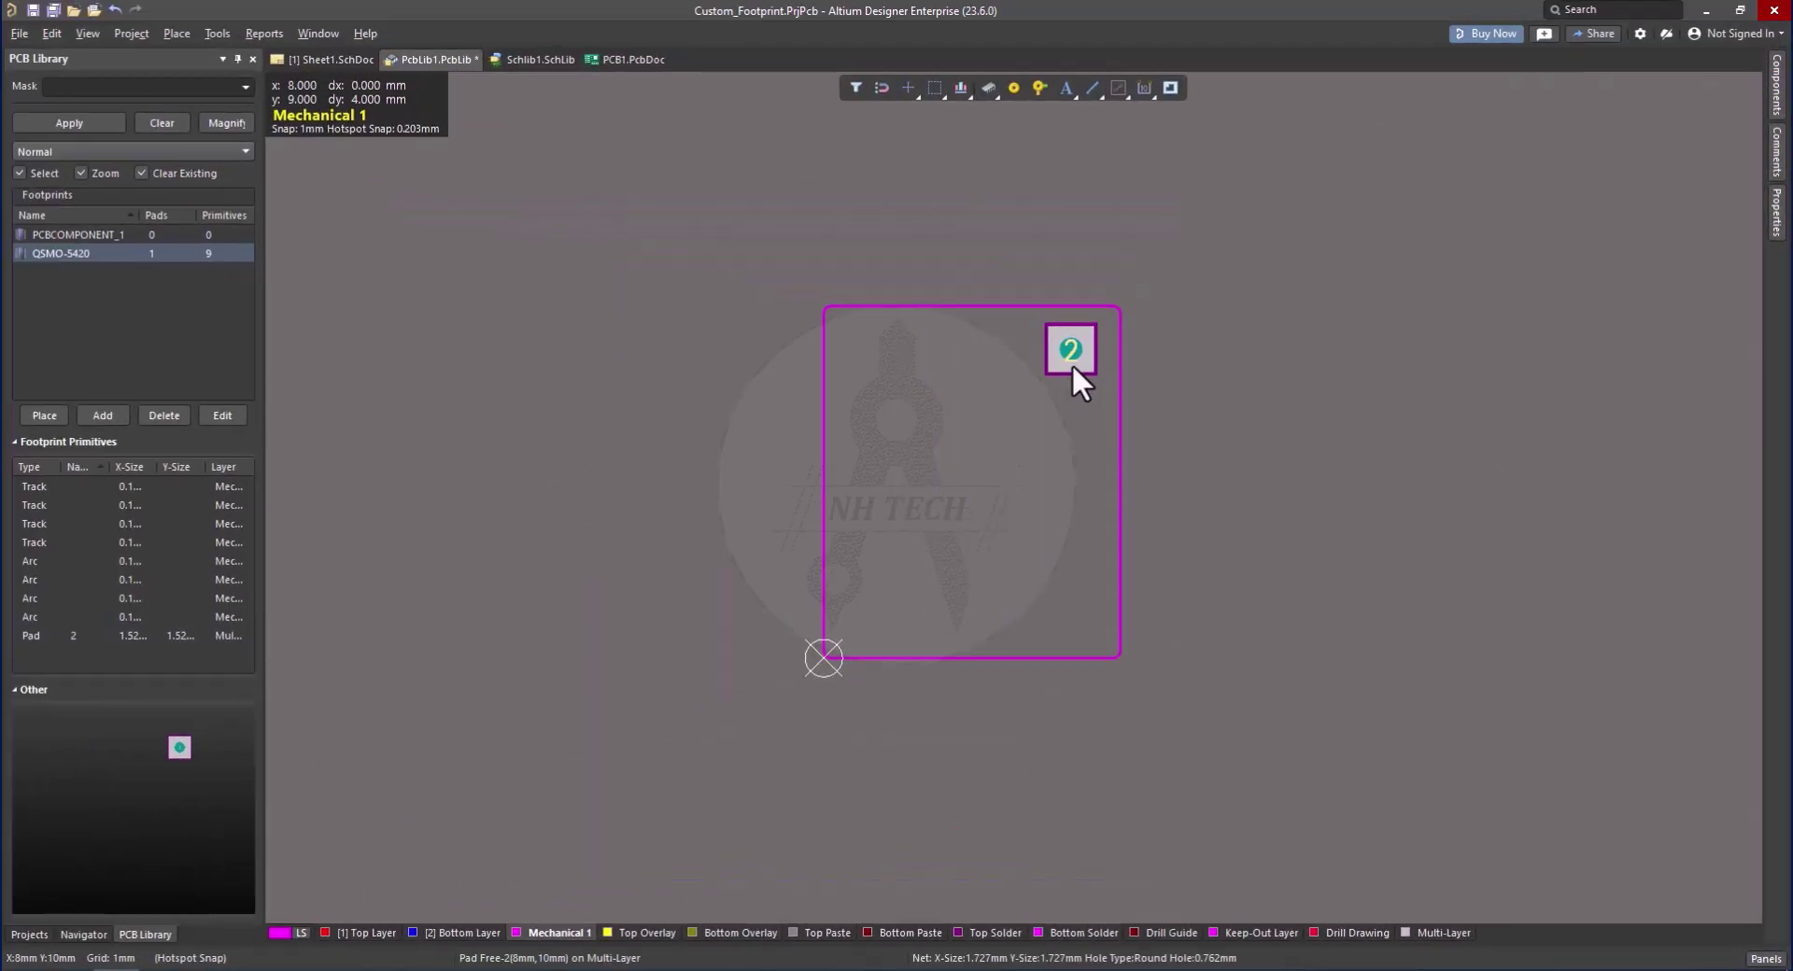
# Assign the rectangular pad to the Top Layer
pyautogui.doubleClick(828, 132)
pyautogui.click(1718, 226)
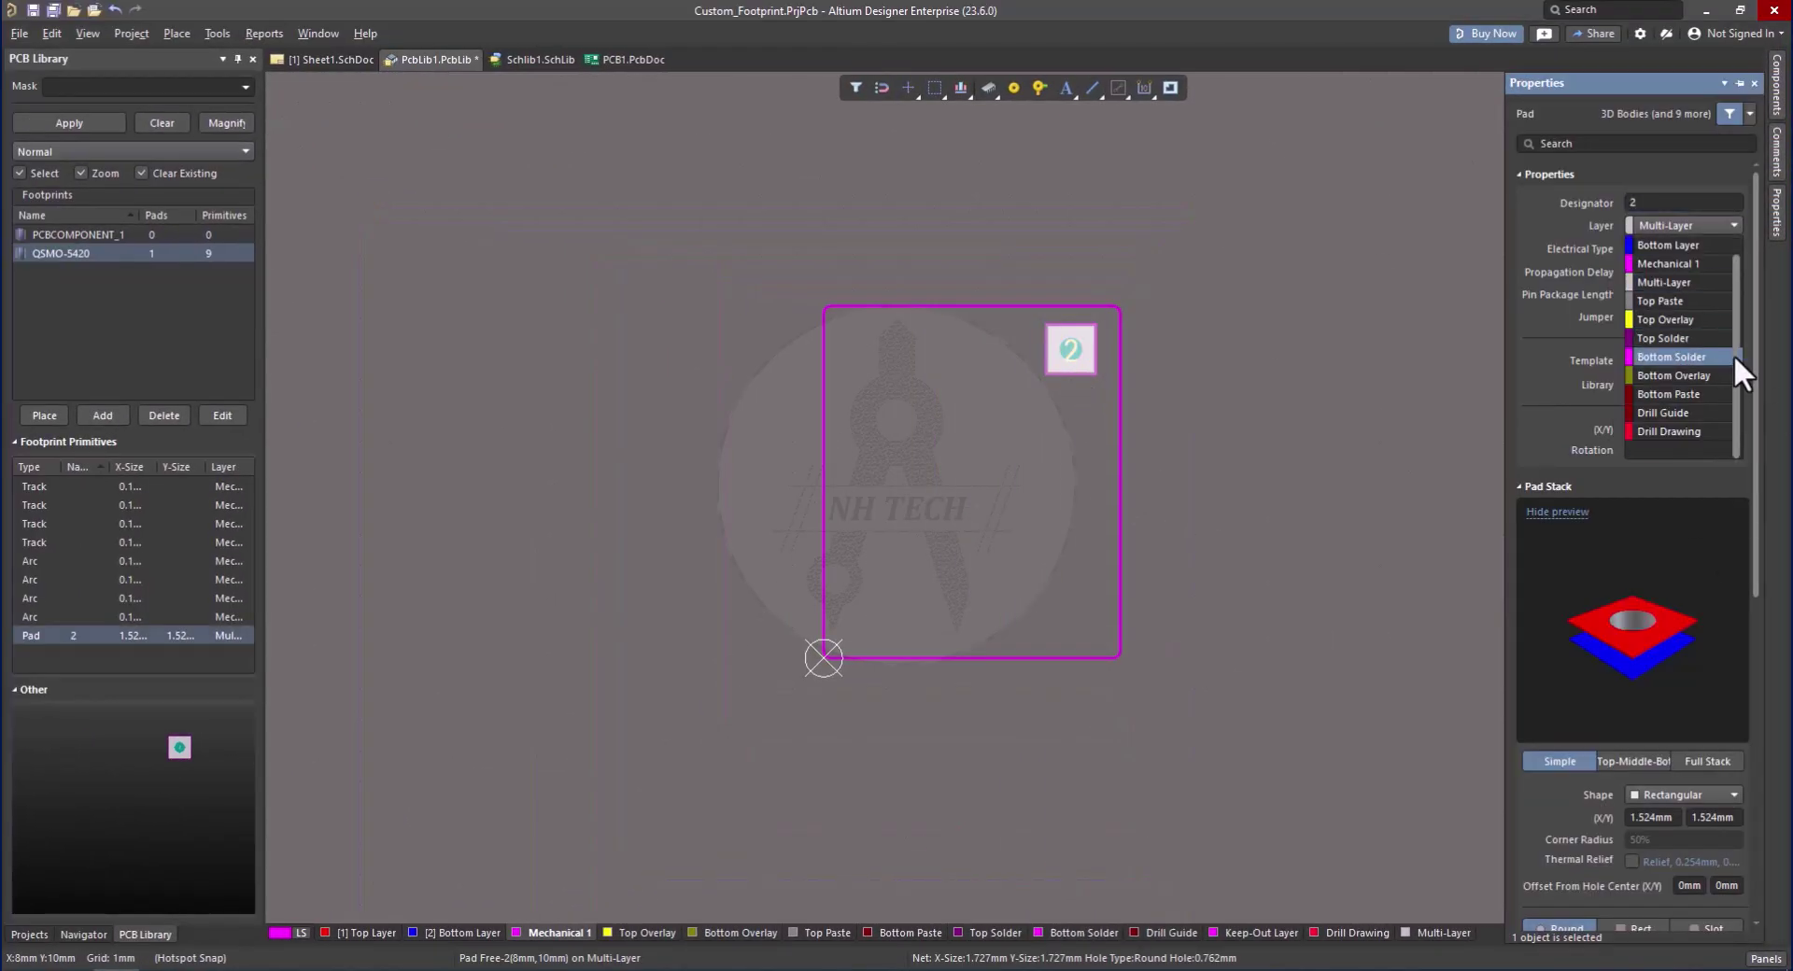
pyautogui.click(1662, 245)
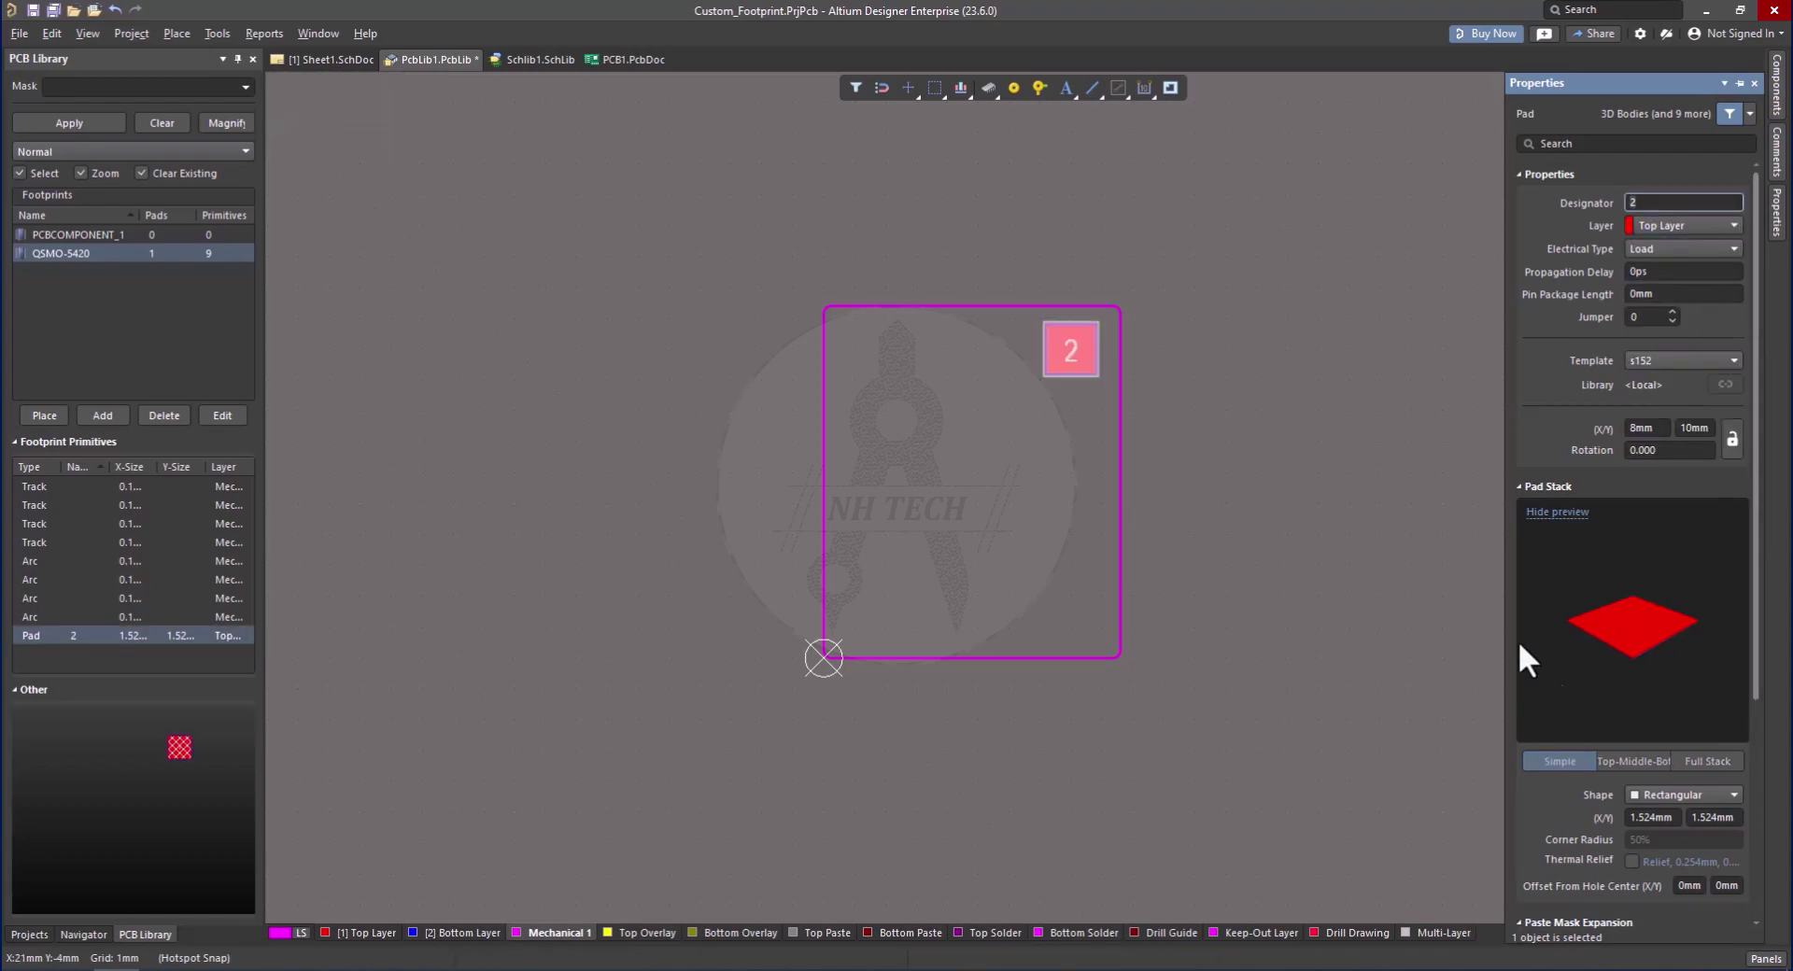
pyautogui.click(1071, 694)
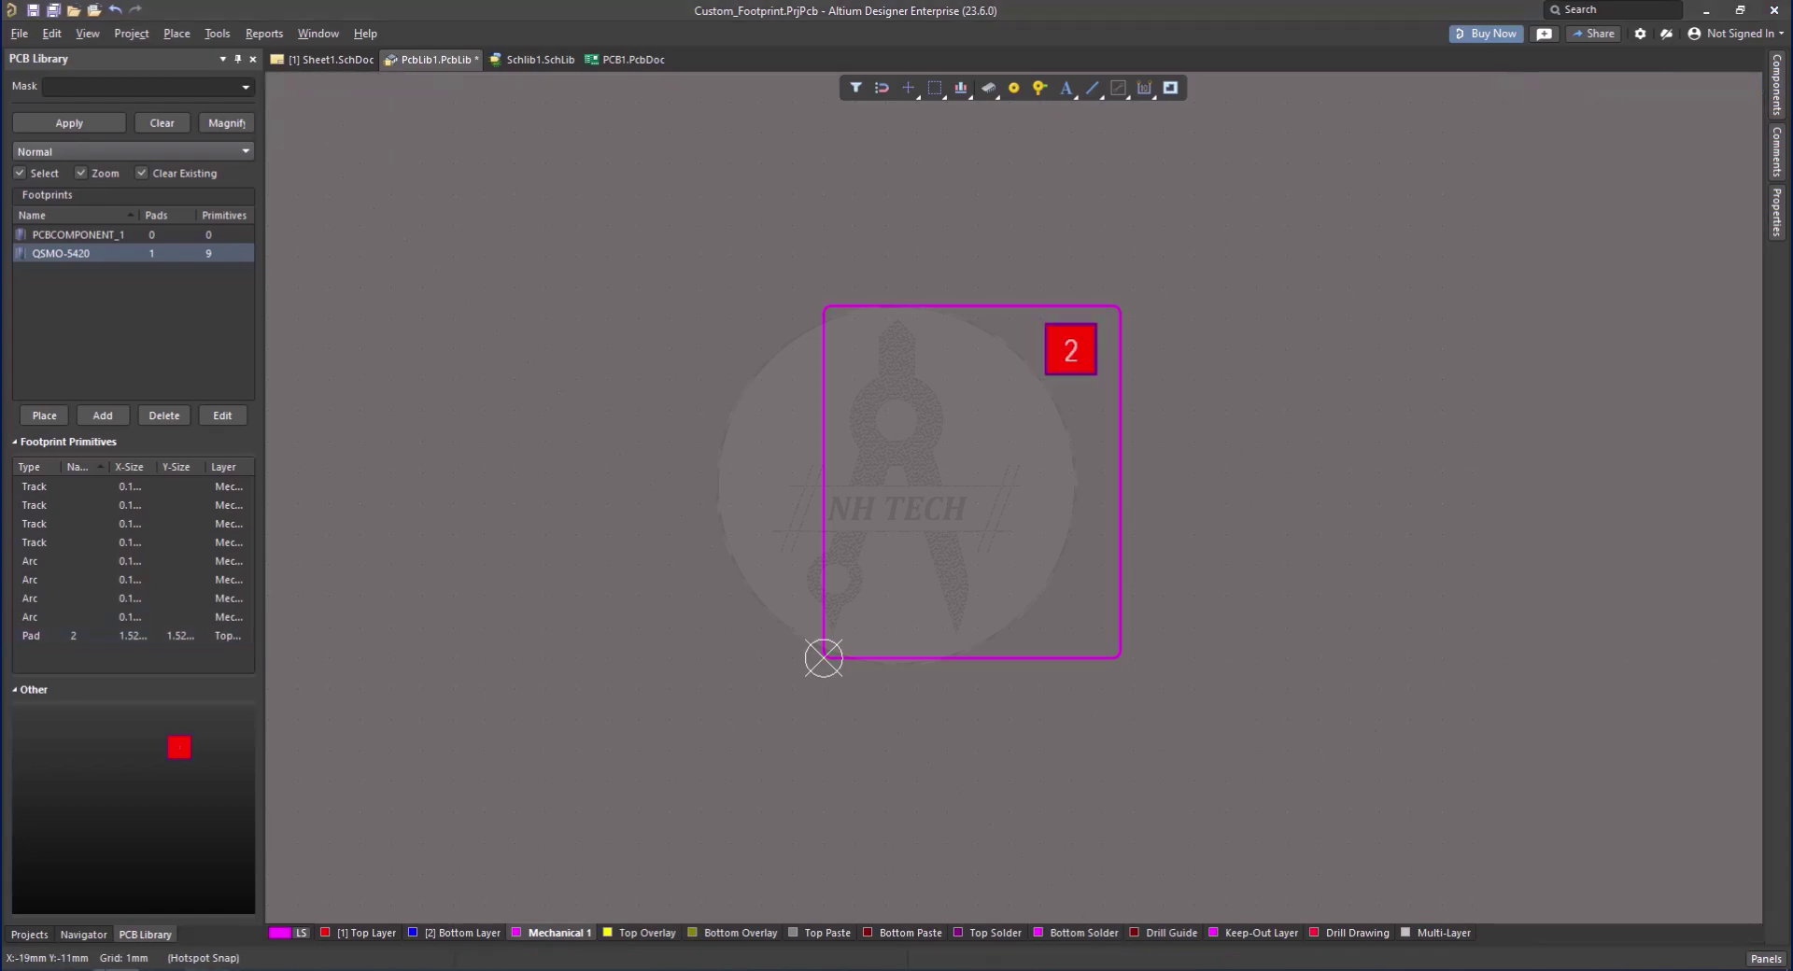
# Switch to the datasheet PDF to read the suggested pad layout, and set pad 2's X location to 1.4 mm back in Altium Designer
pyautogui.click(207, 969)
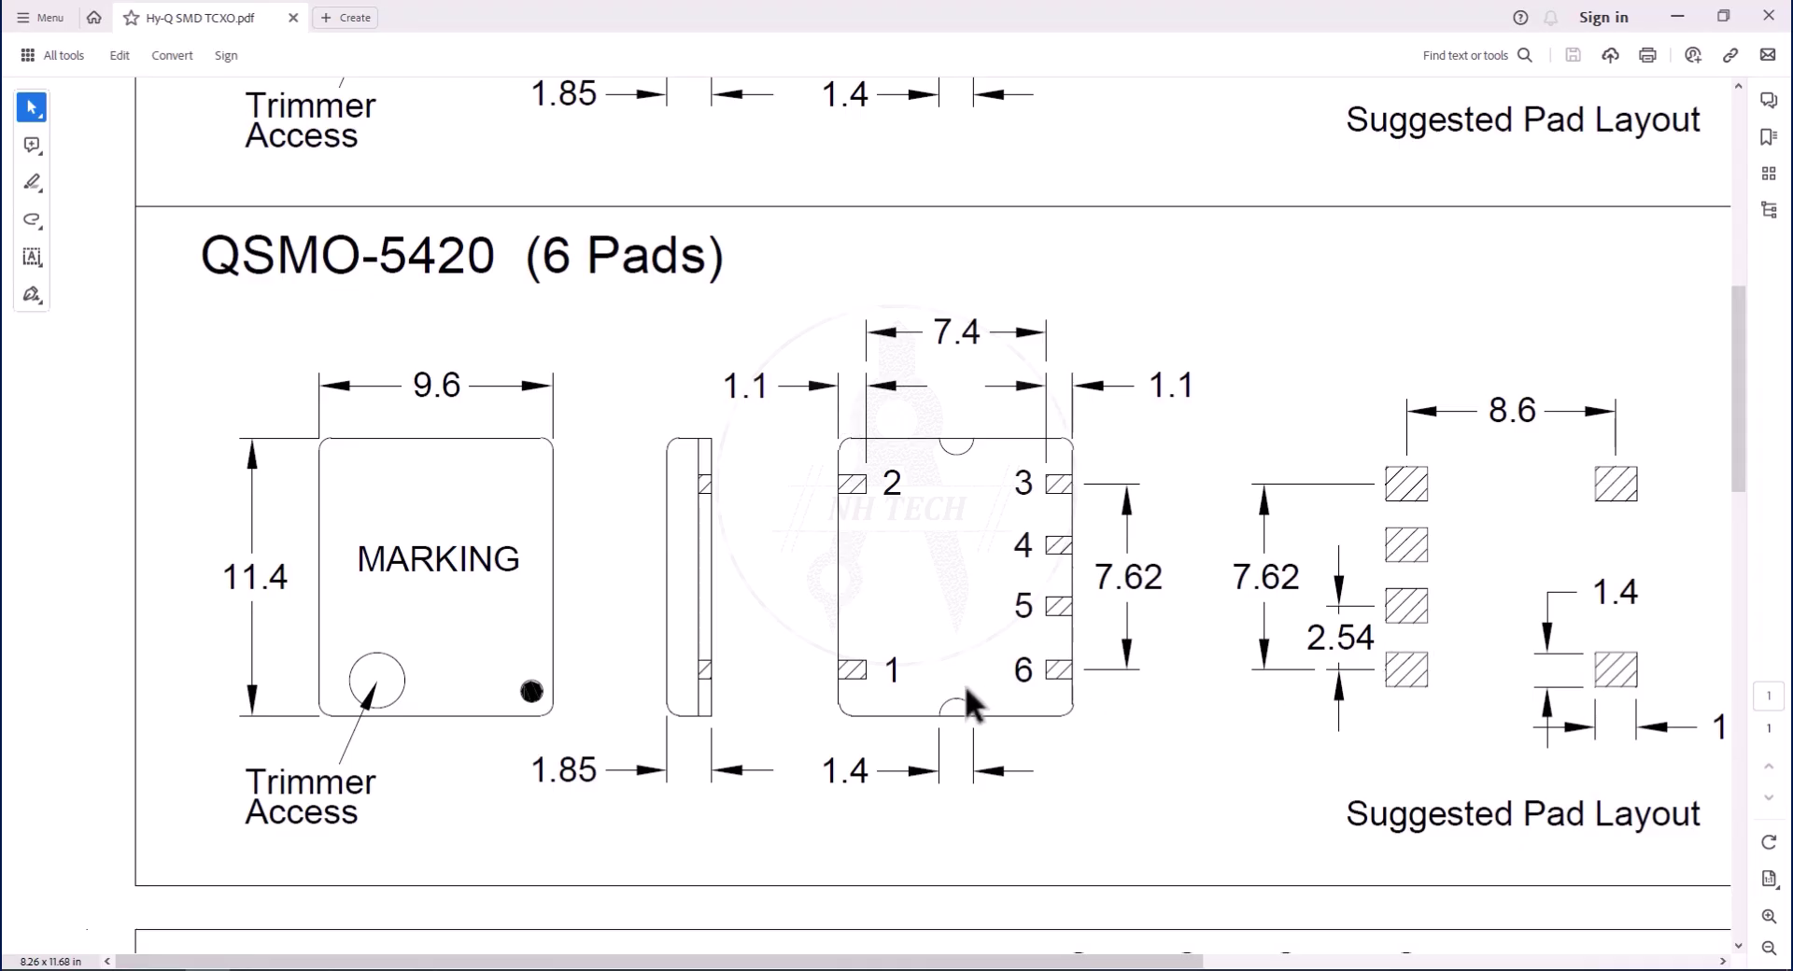
pyautogui.keyDown('ctrl'); pyautogui.scroll(-1, 1018, 675); pyautogui.keyUp('ctrl')
pyautogui.keyDown('ctrl'); pyautogui.scroll(3, 1102, 663); pyautogui.keyUp('ctrl')
pyautogui.keyDown('ctrl'); pyautogui.scroll(-1, 1011, 523); pyautogui.keyUp('ctrl')
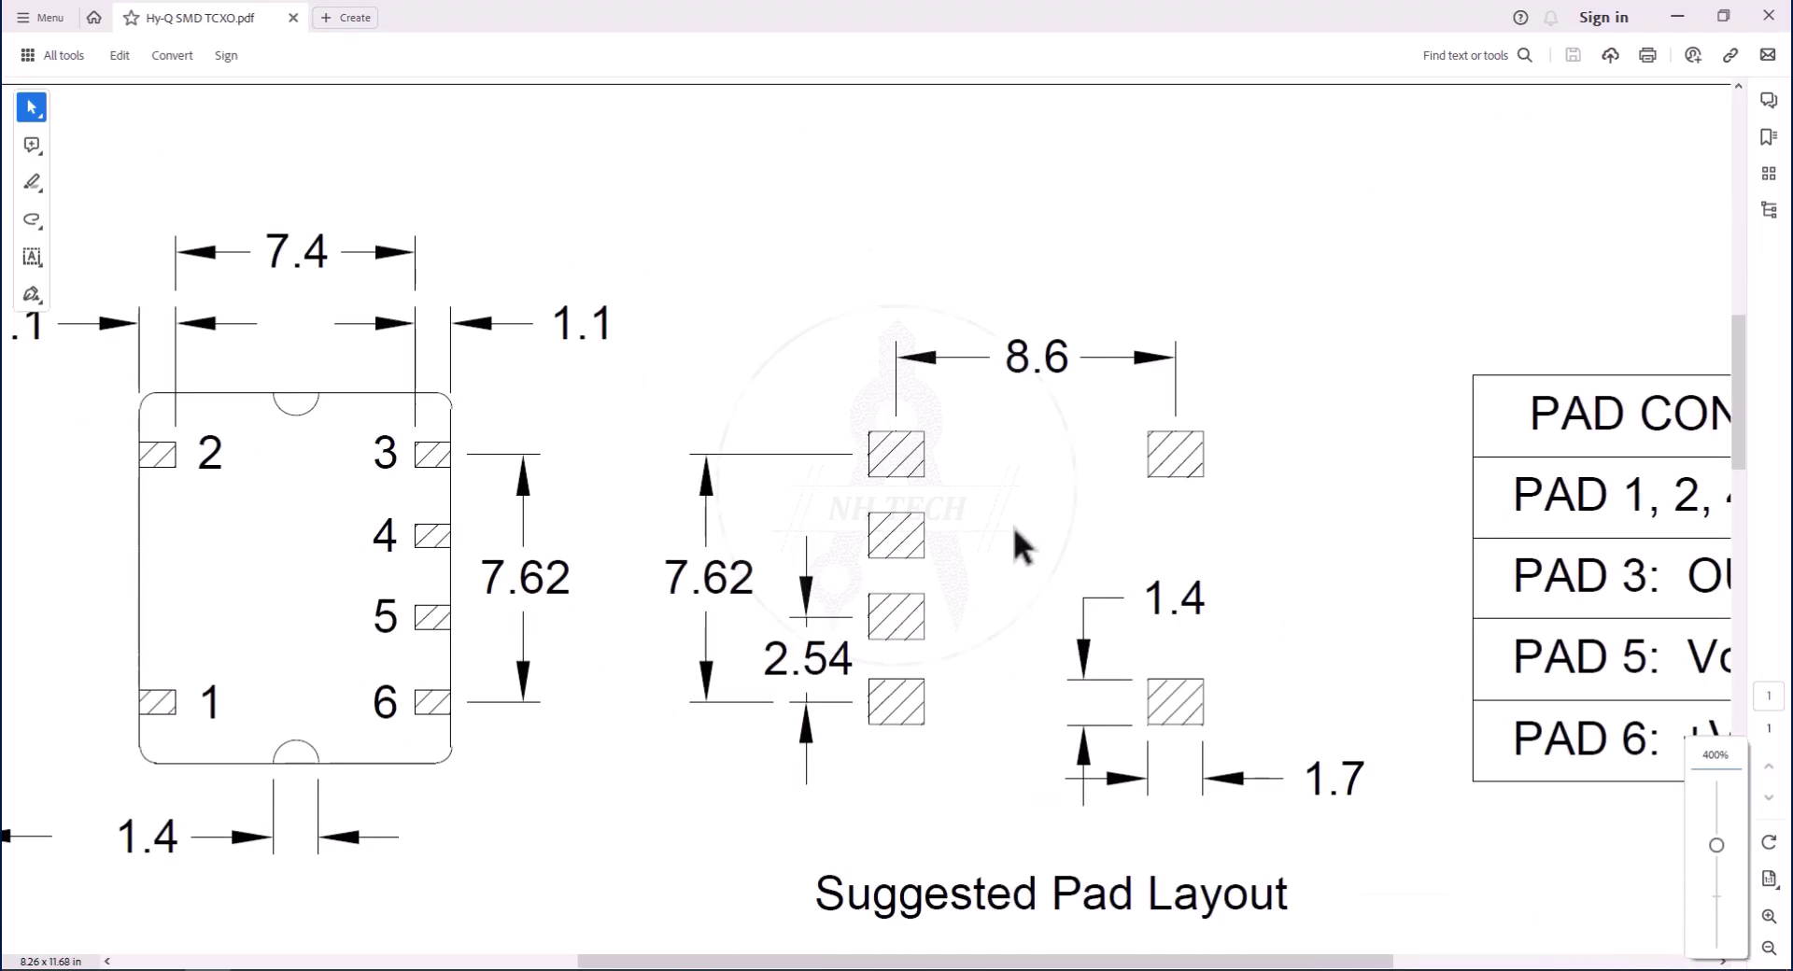
pyautogui.keyDown('ctrl'); pyautogui.scroll(-1, 1014, 528); pyautogui.keyUp('ctrl')
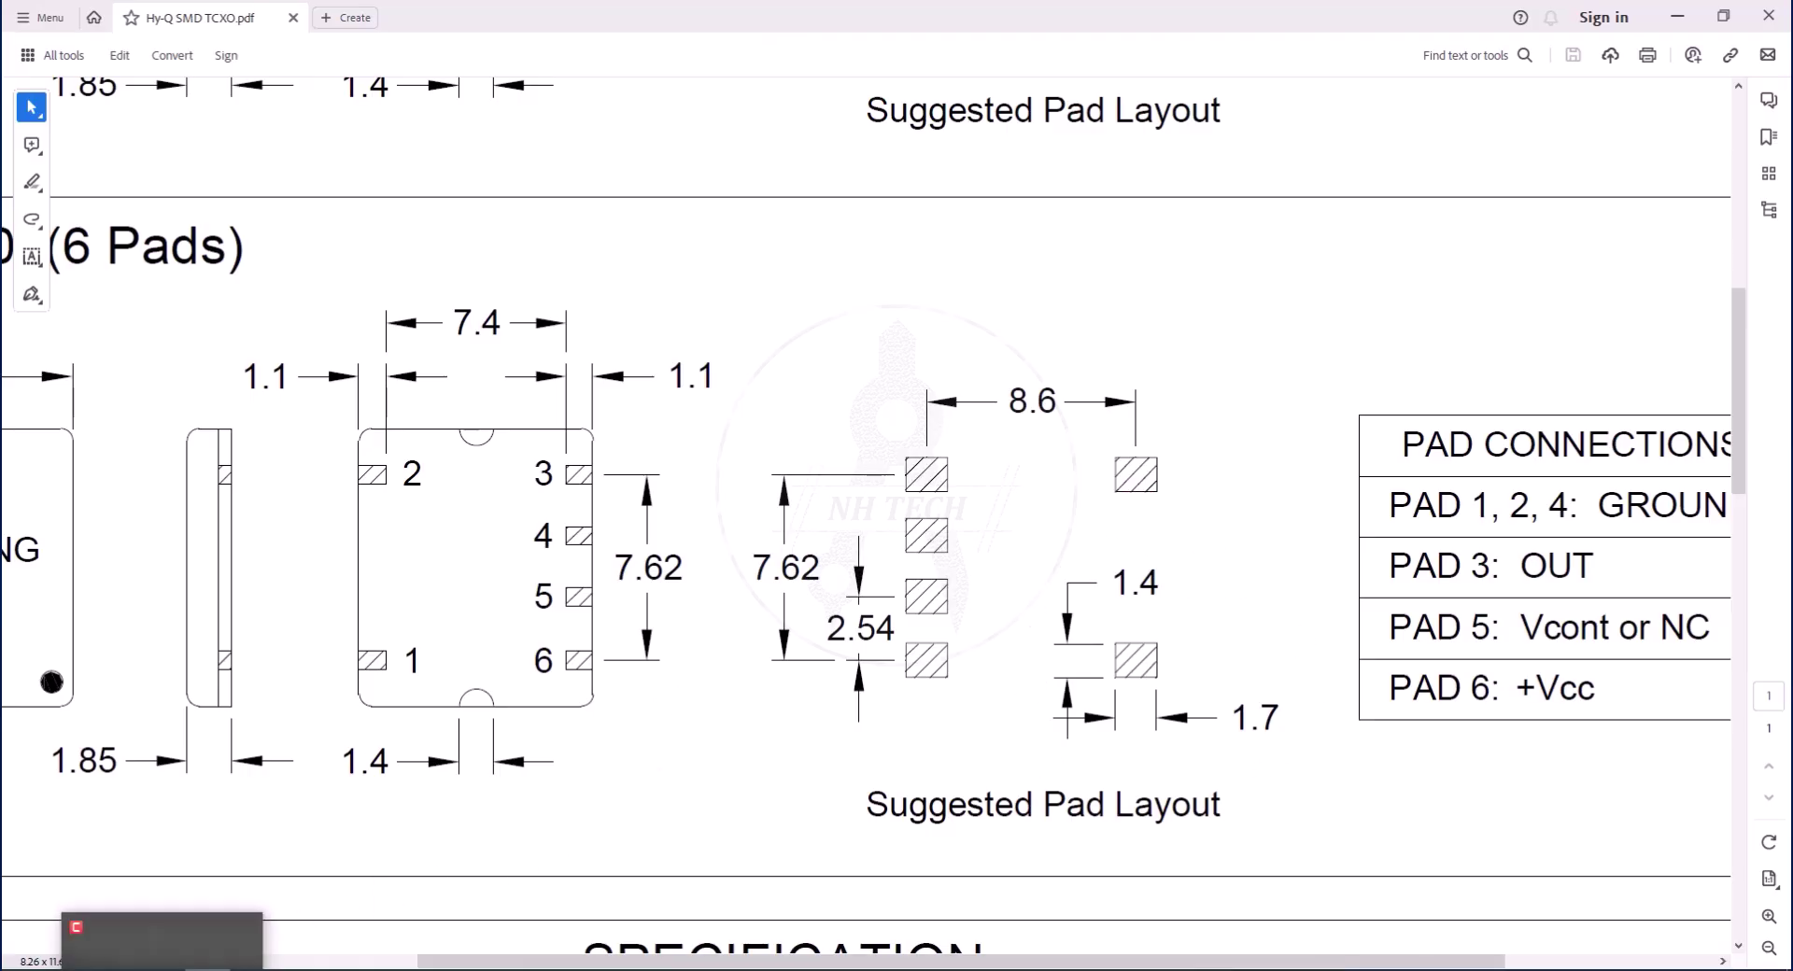
pyautogui.click(208, 968)
pyautogui.doubleClick(1056, 359)
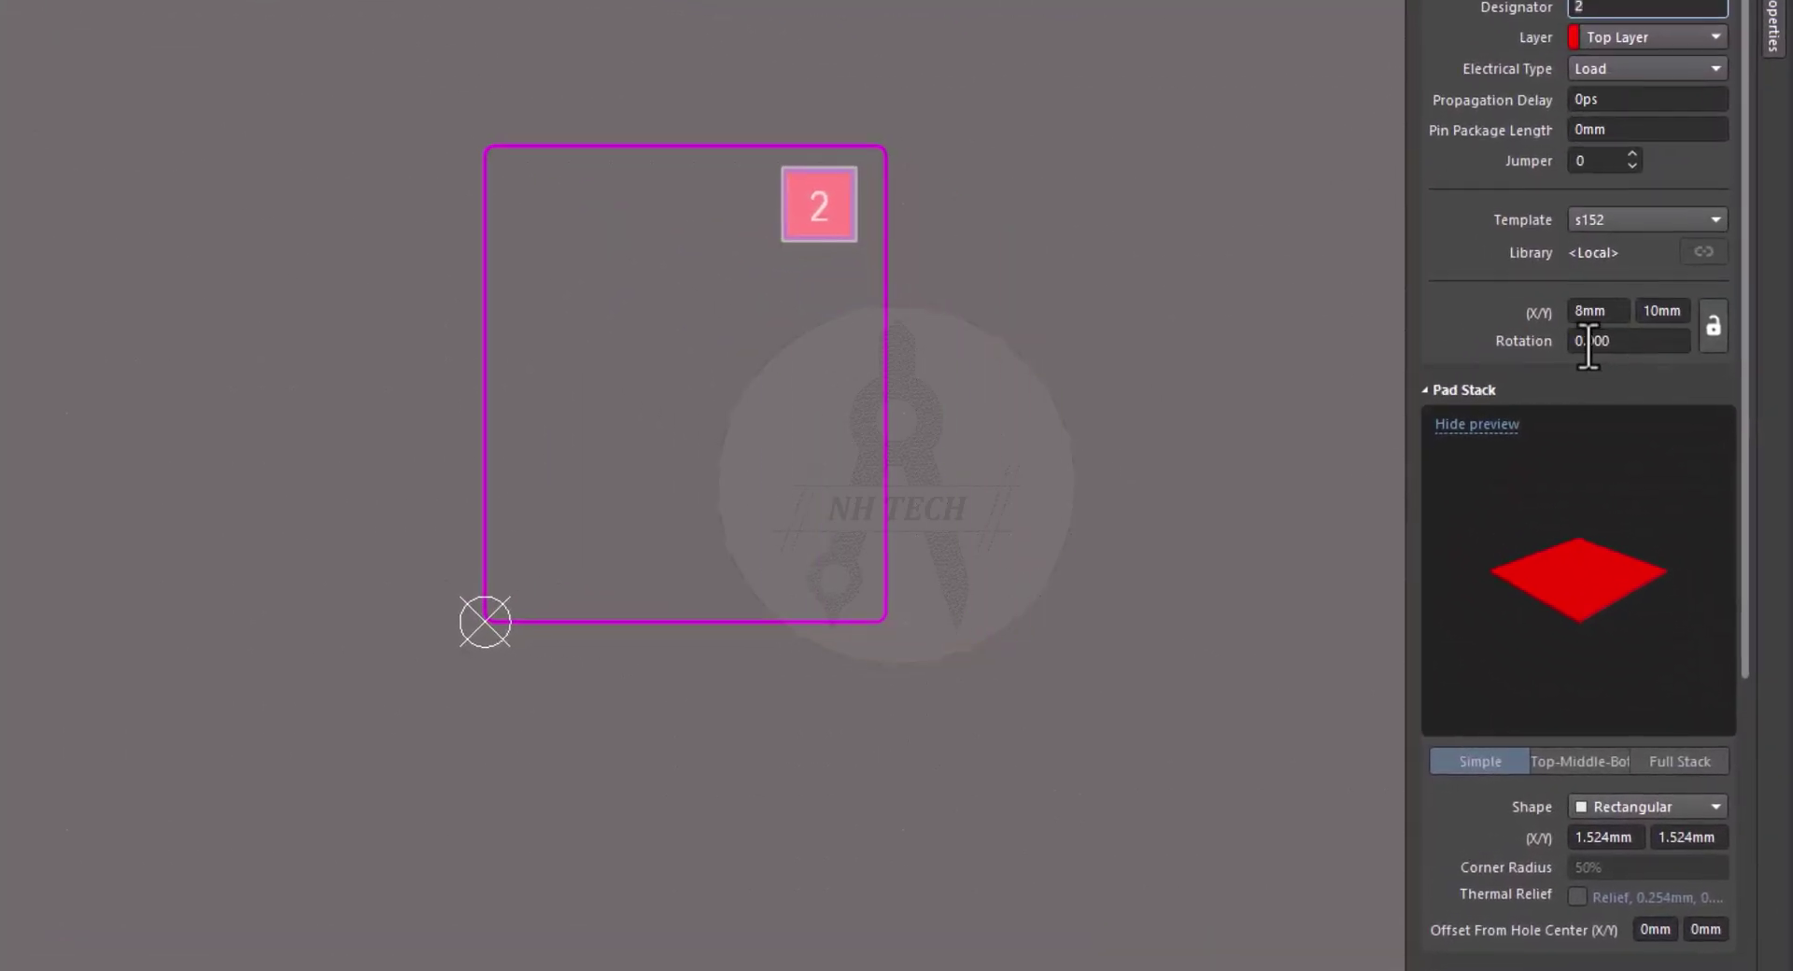
pyautogui.click(1595, 312)
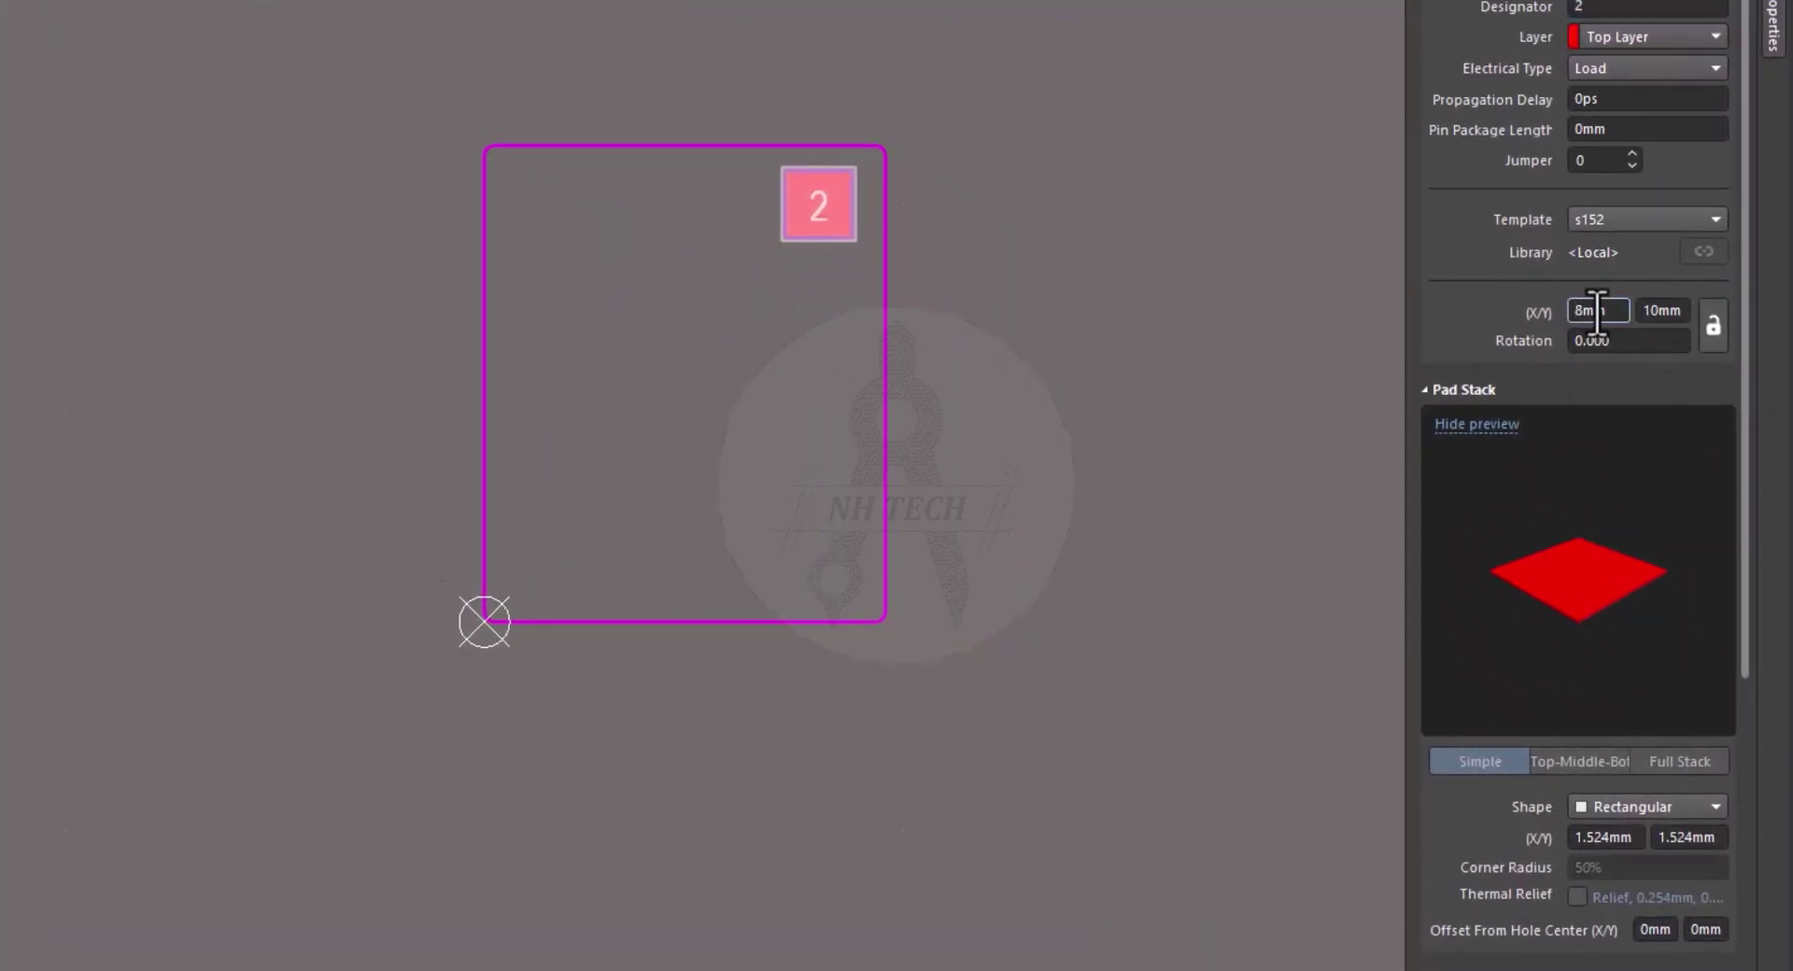
pyautogui.write('1.4')
pyautogui.press('Return')
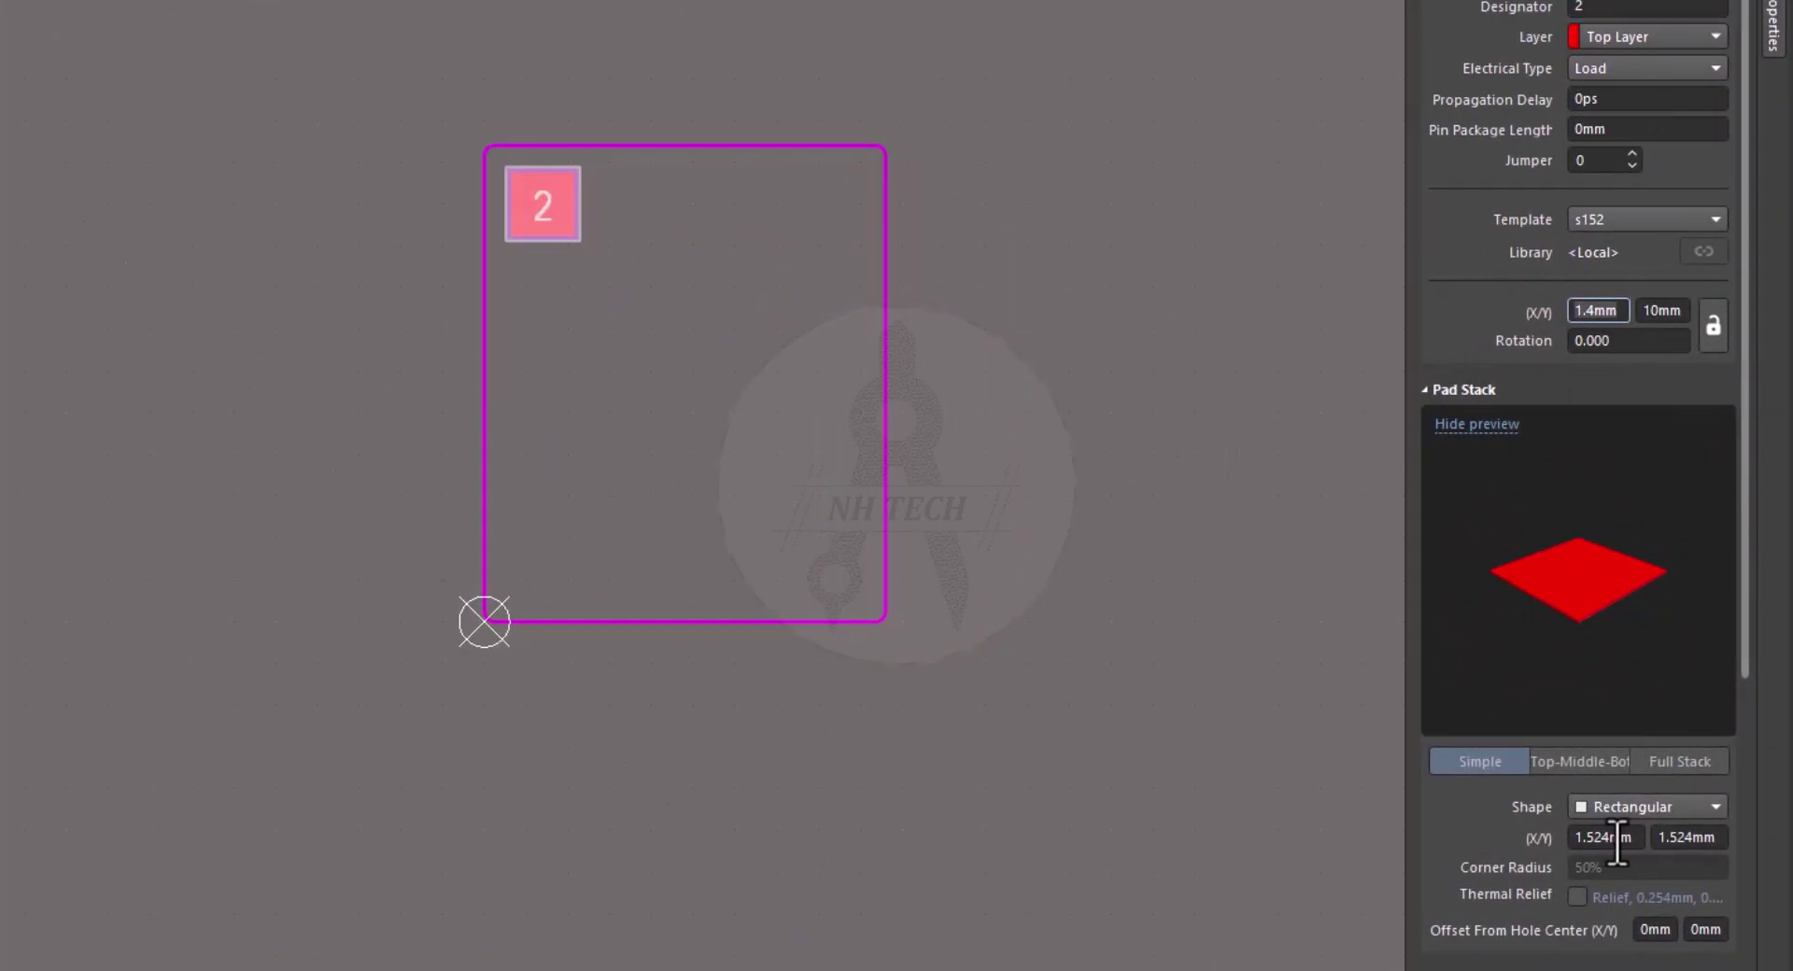
# Set pad 2's size to 1.74 mm in X and 1.4 mm in Y
pyautogui.click(1599, 837)
pyautogui.write('1.74')
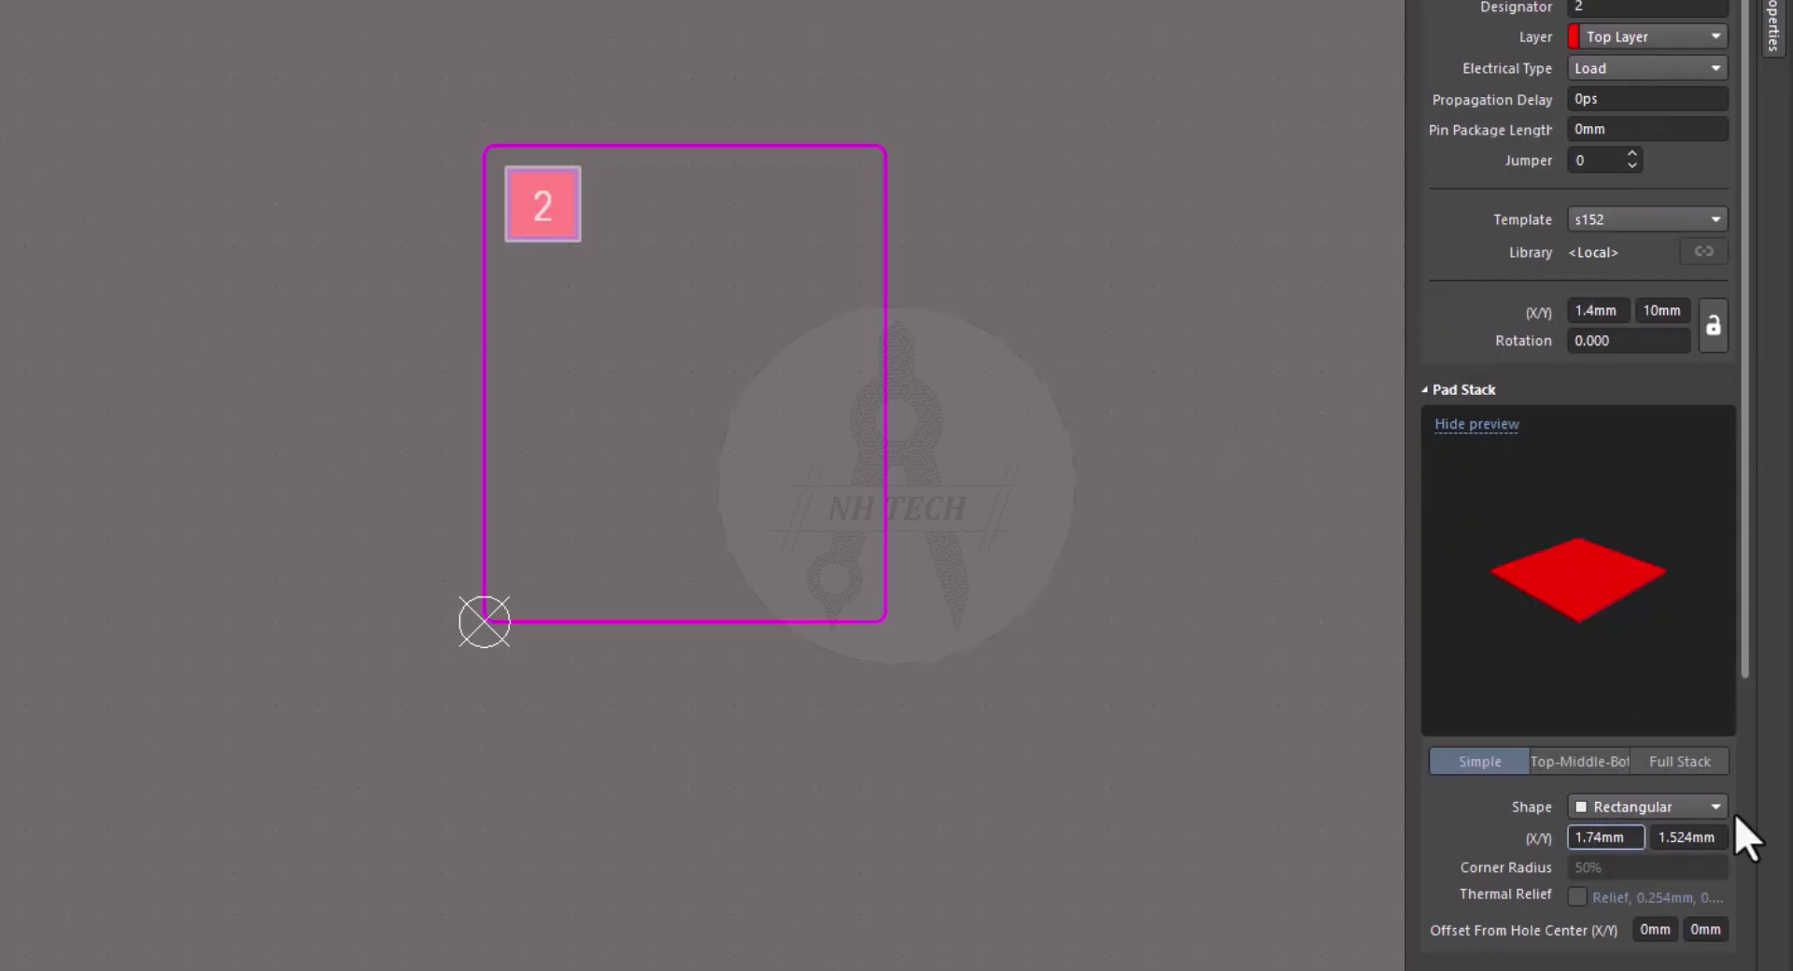
pyautogui.click(1679, 838)
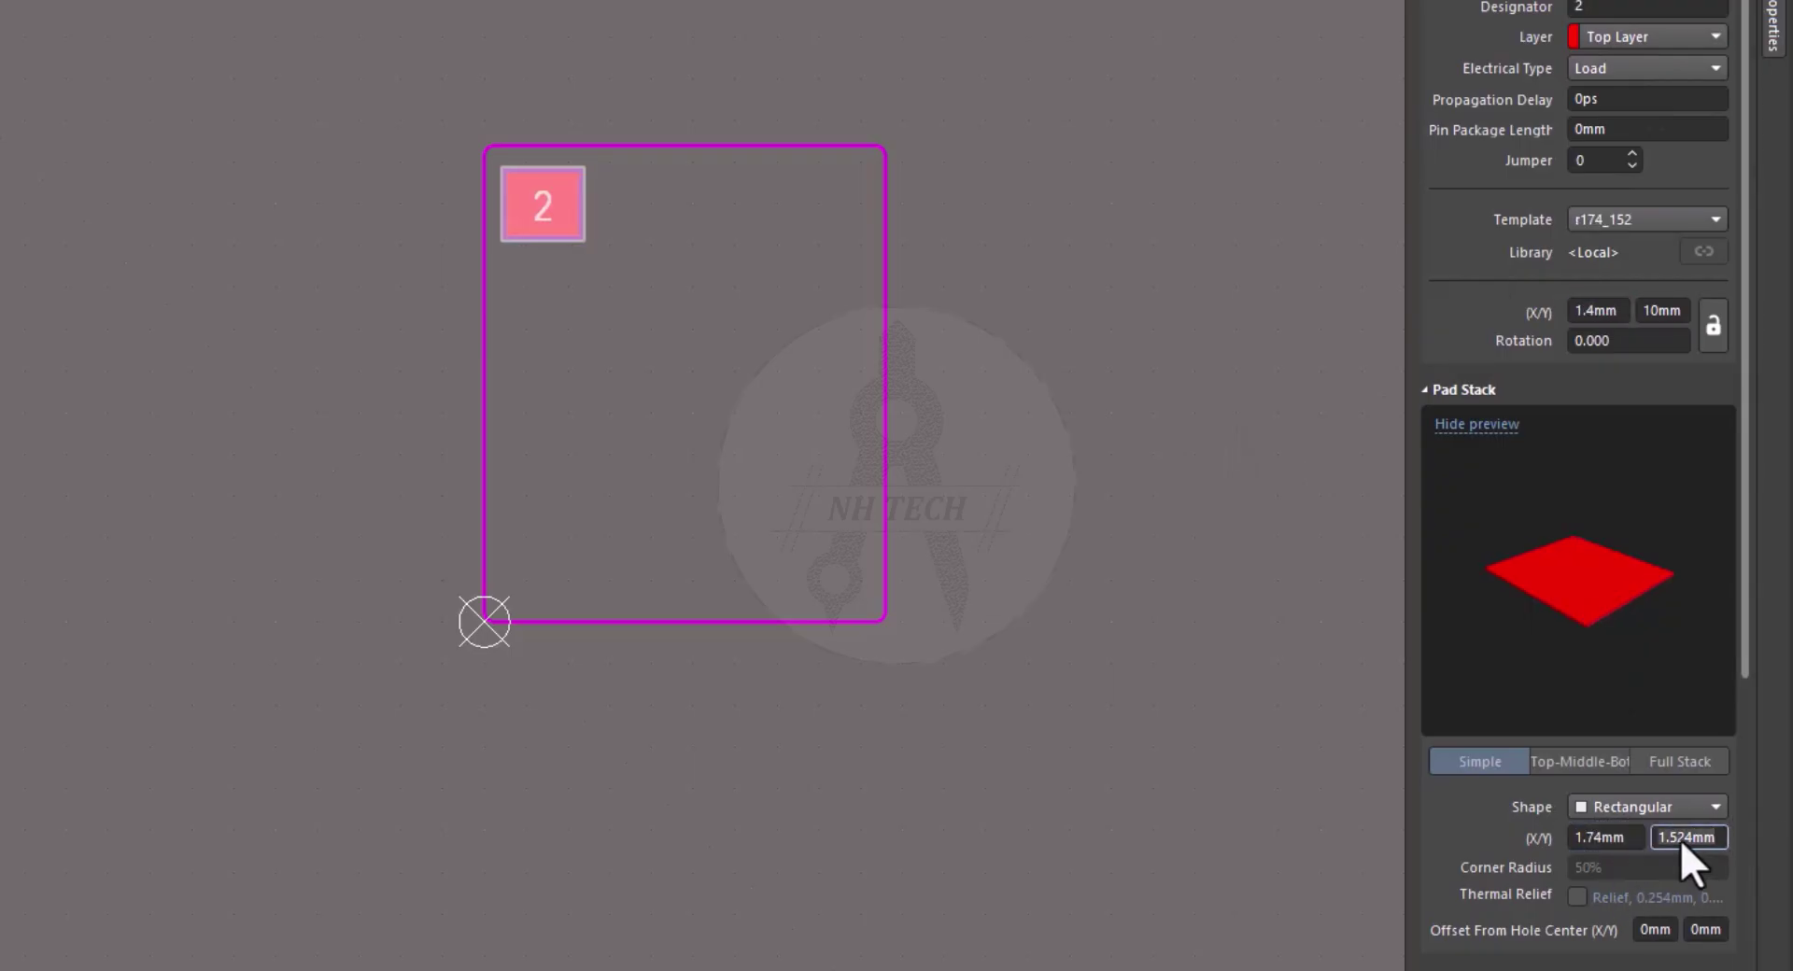
pyautogui.write('1.4')
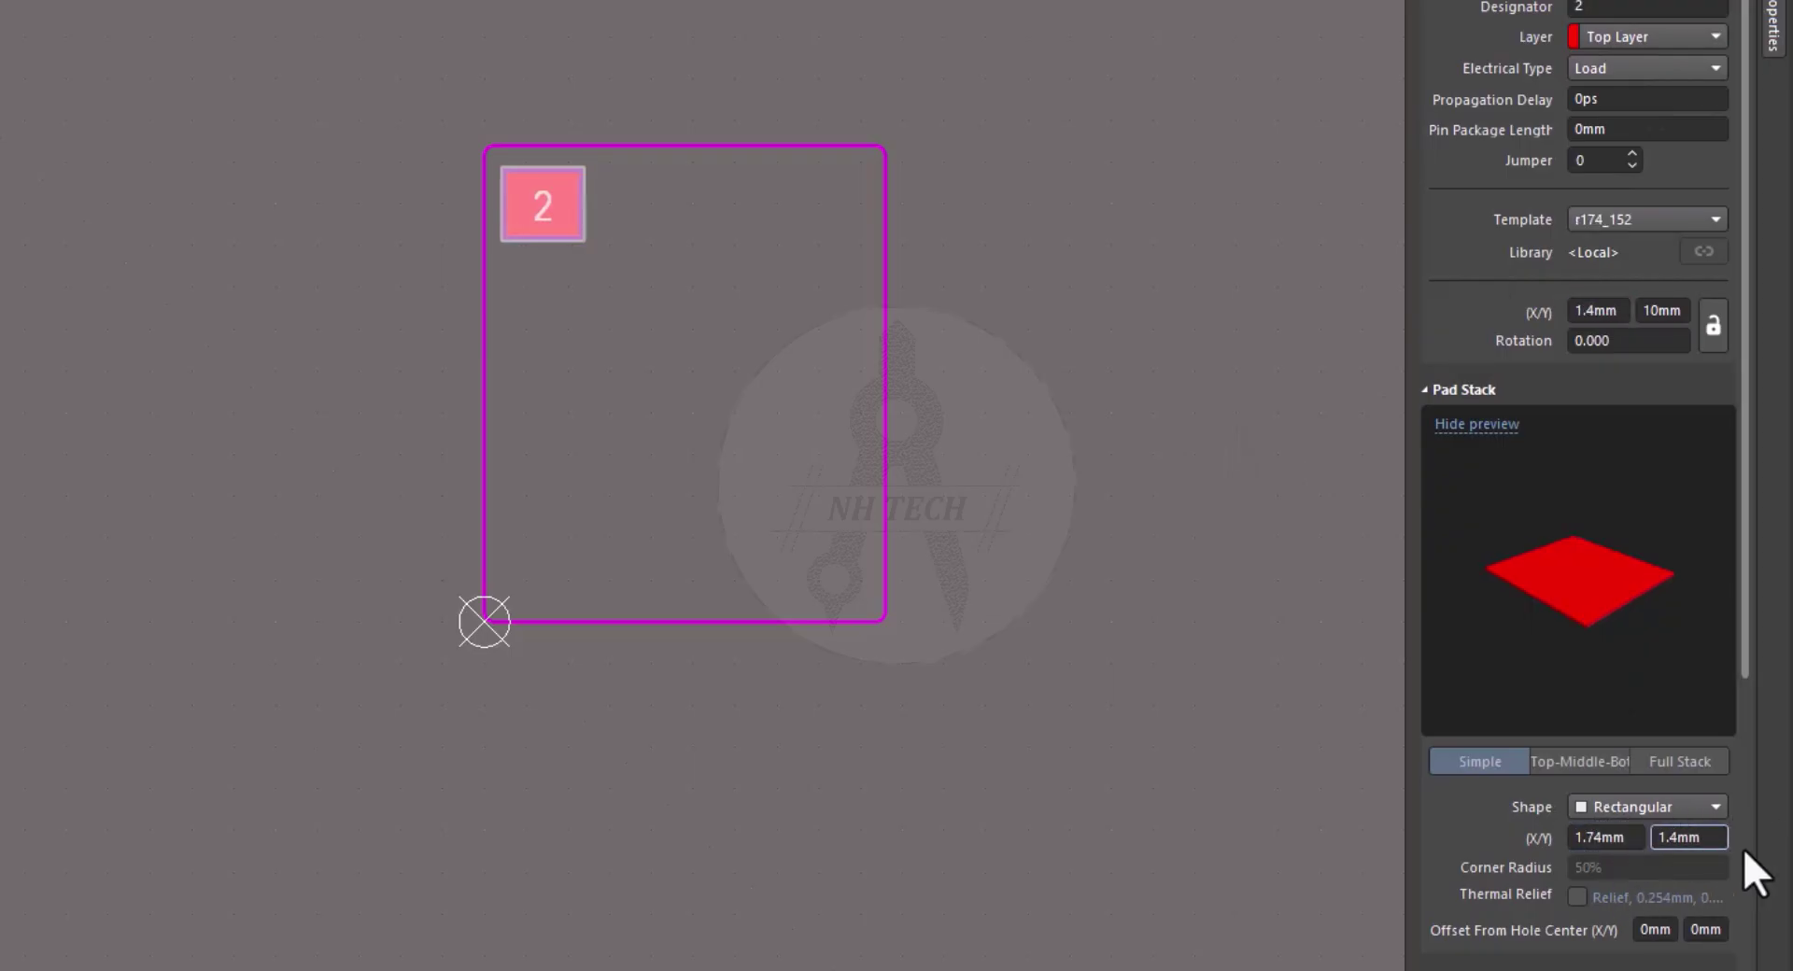
pyautogui.press('Return')
pyautogui.click(866, 542)
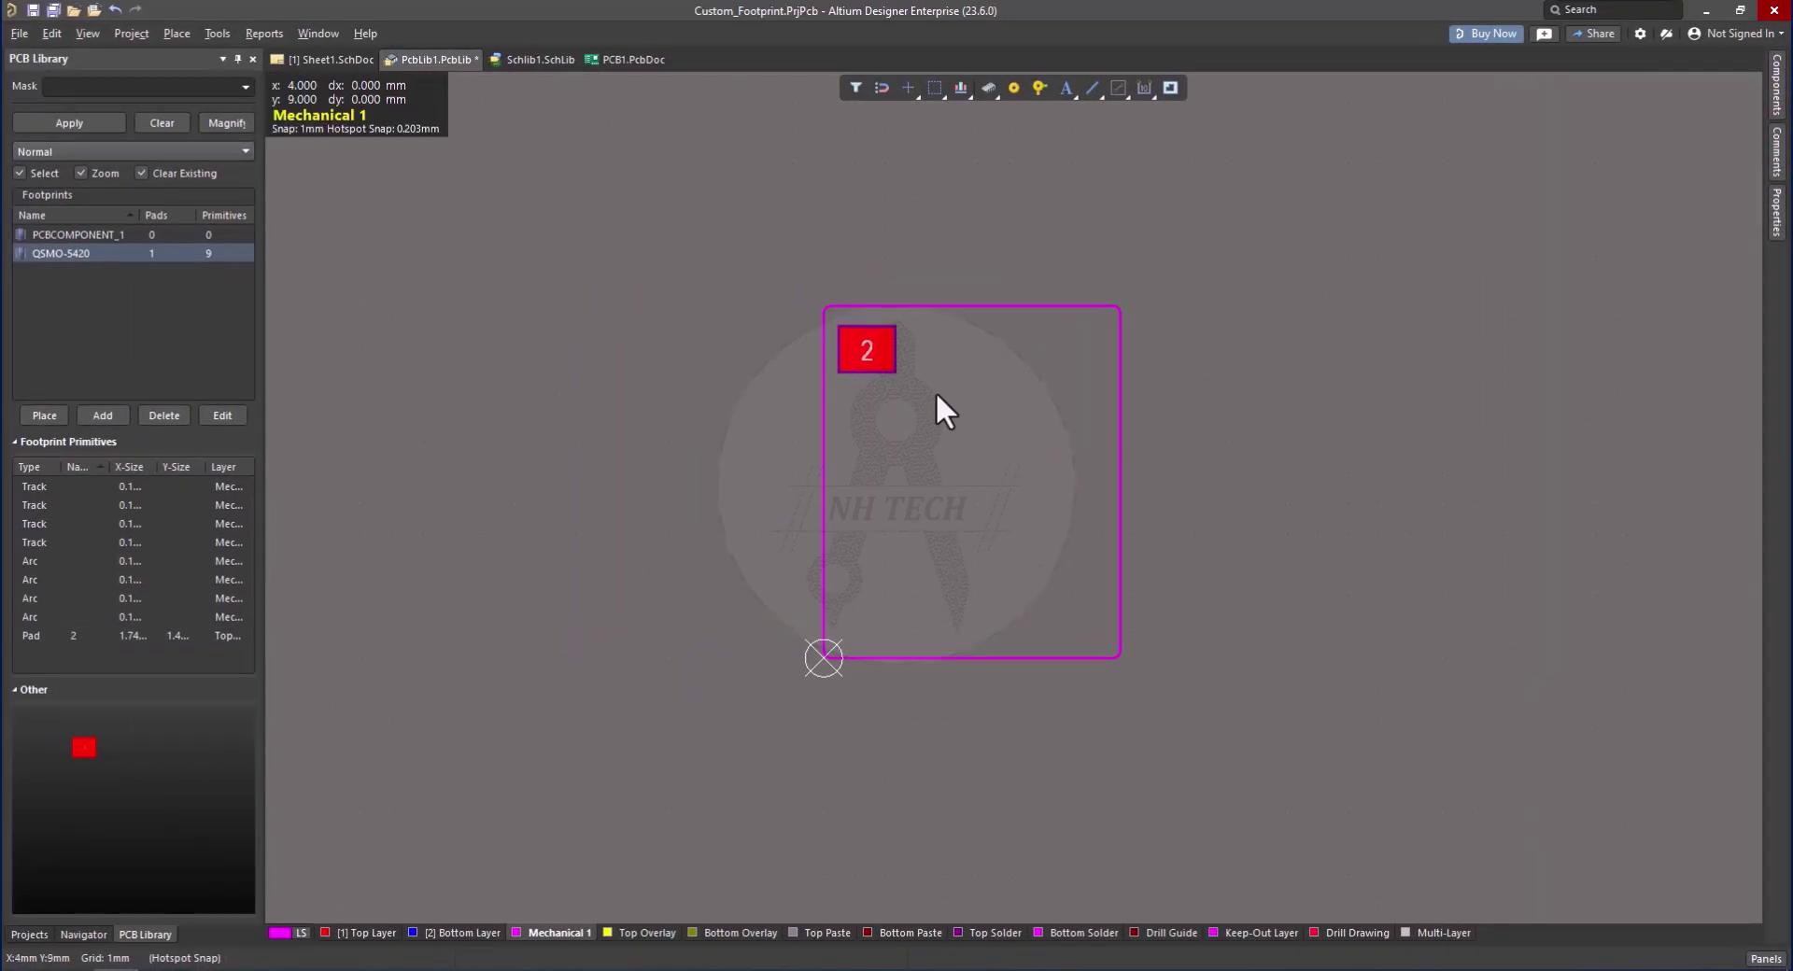
# Copy pad 2 and set up a Paste Special linear array with an item count of 4
pyautogui.click(870, 353)
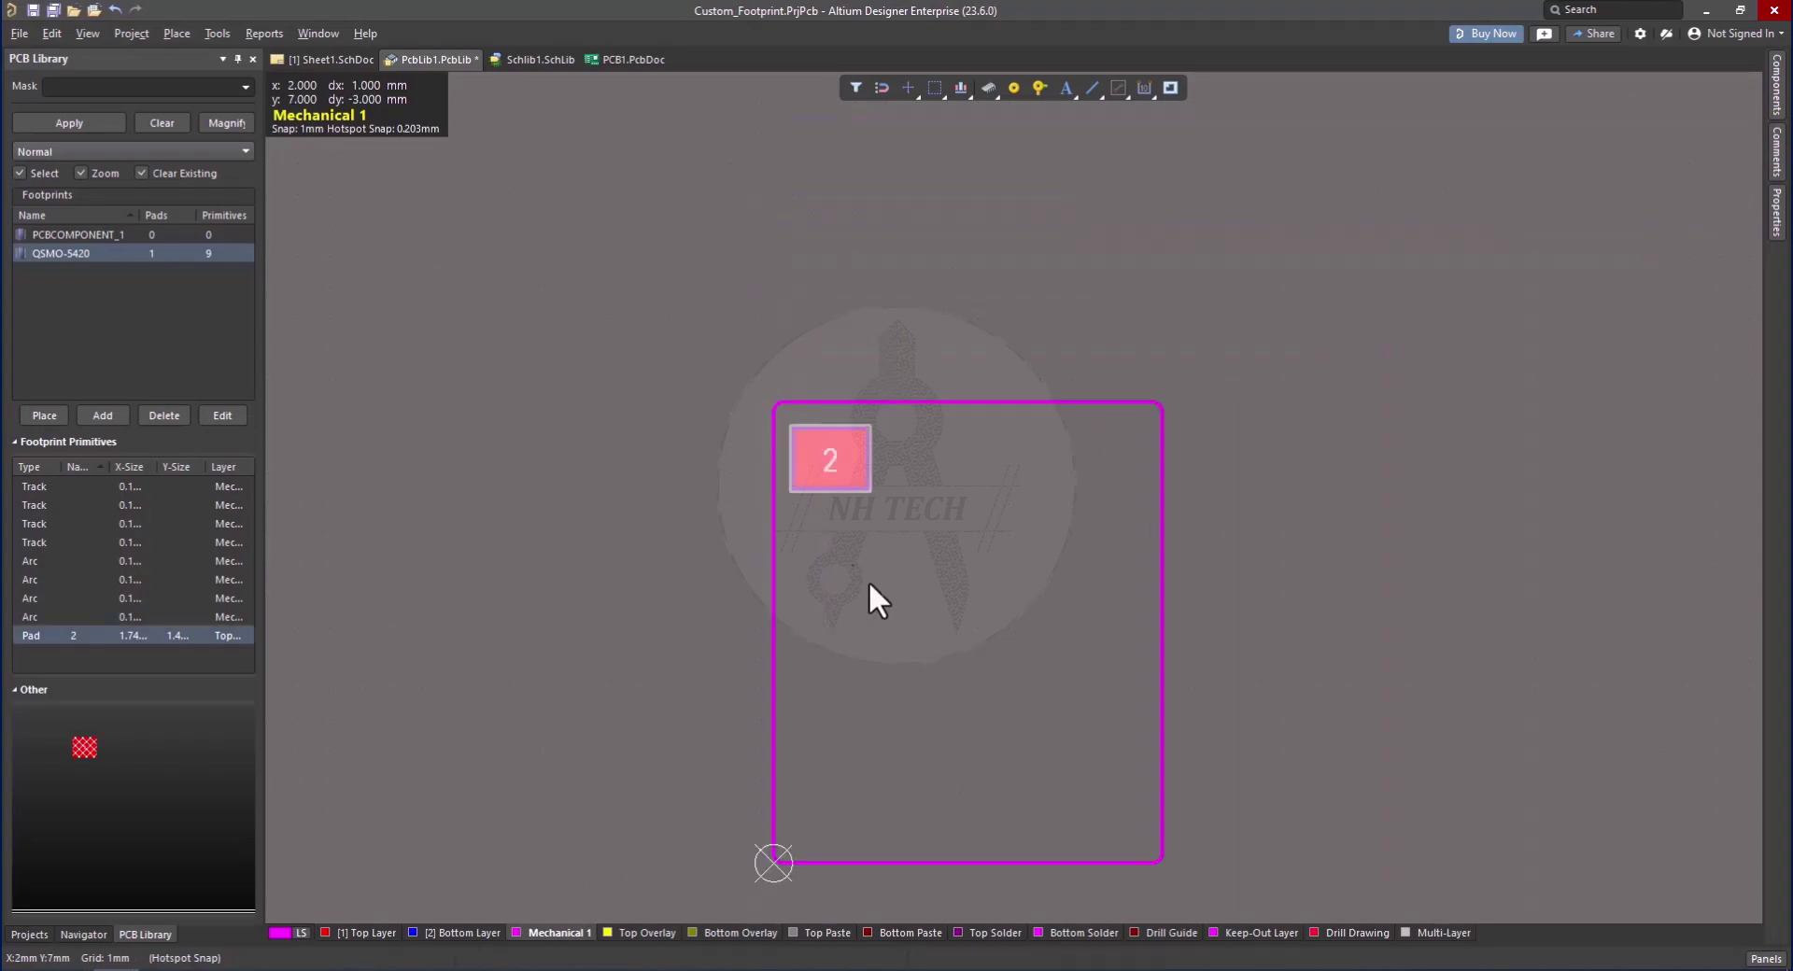
pyautogui.click(56, 34)
pyautogui.click(131, 195)
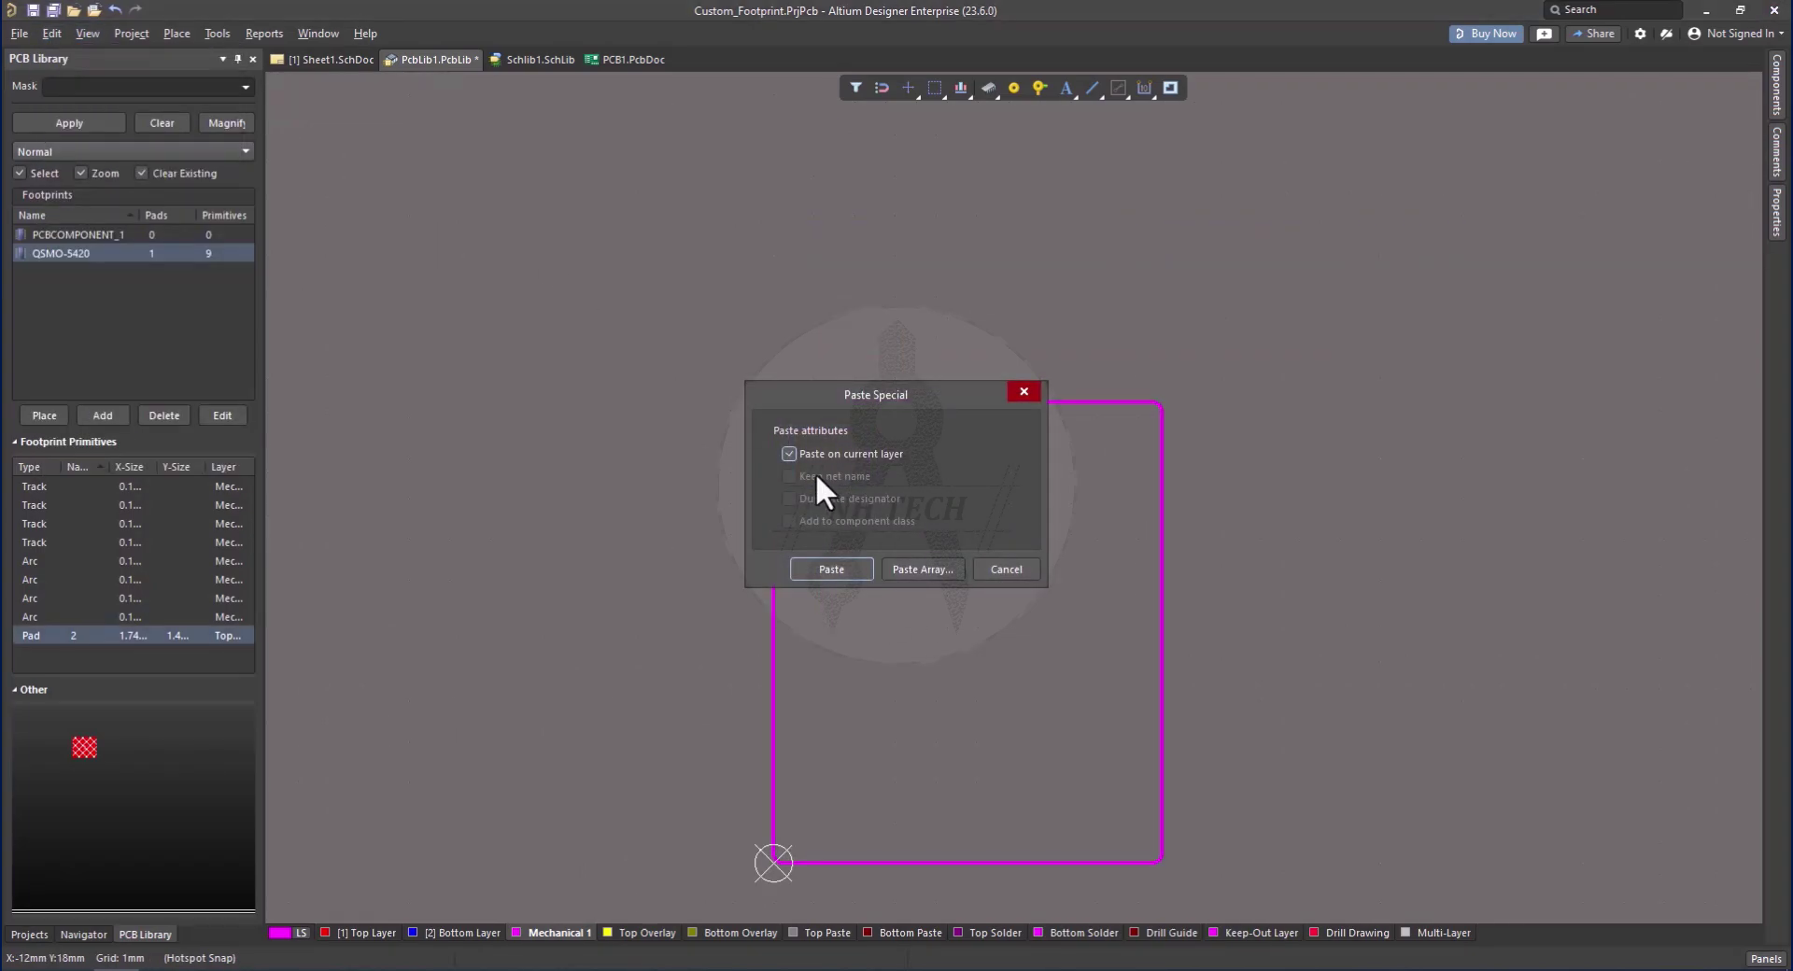
pyautogui.click(915, 569)
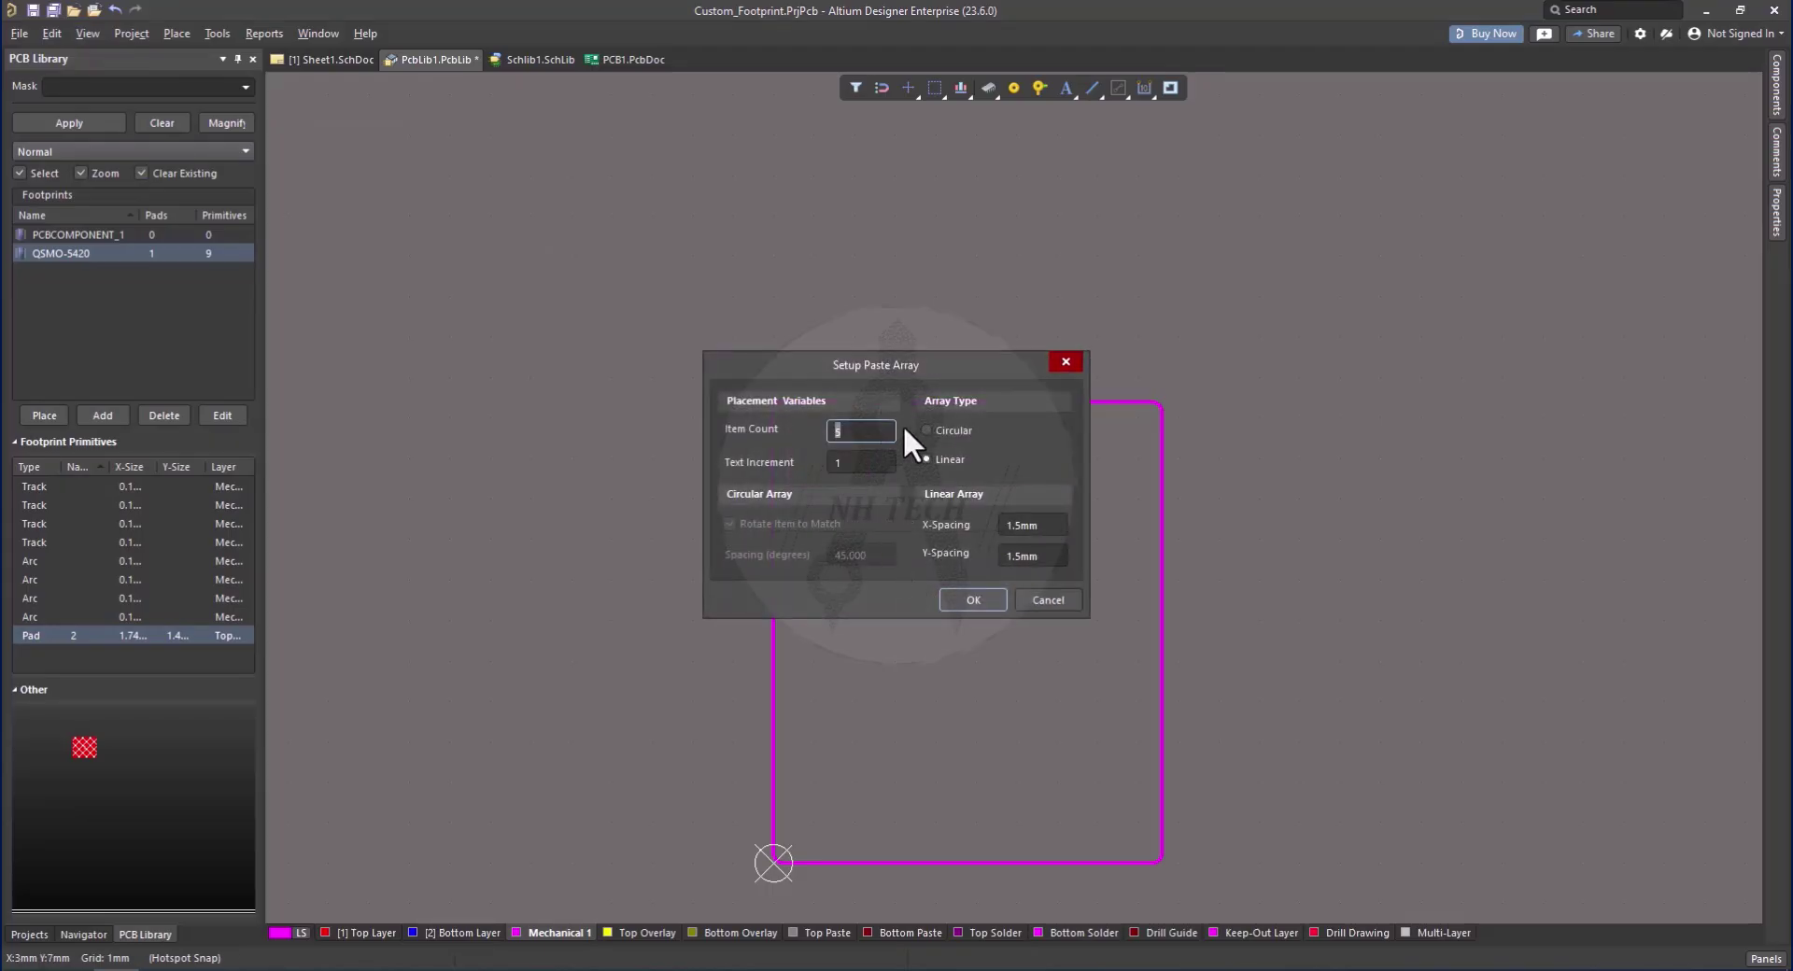
pyautogui.write('4')
pyautogui.moveTo(901, 368); pyautogui.dragTo(579, 312)
# Set the array's X-spacing to 0 and Y-spacing to 2.54 mm, and place the pad column along the outline's right side from X 7, Y 1 mm
pyautogui.click(696, 501)
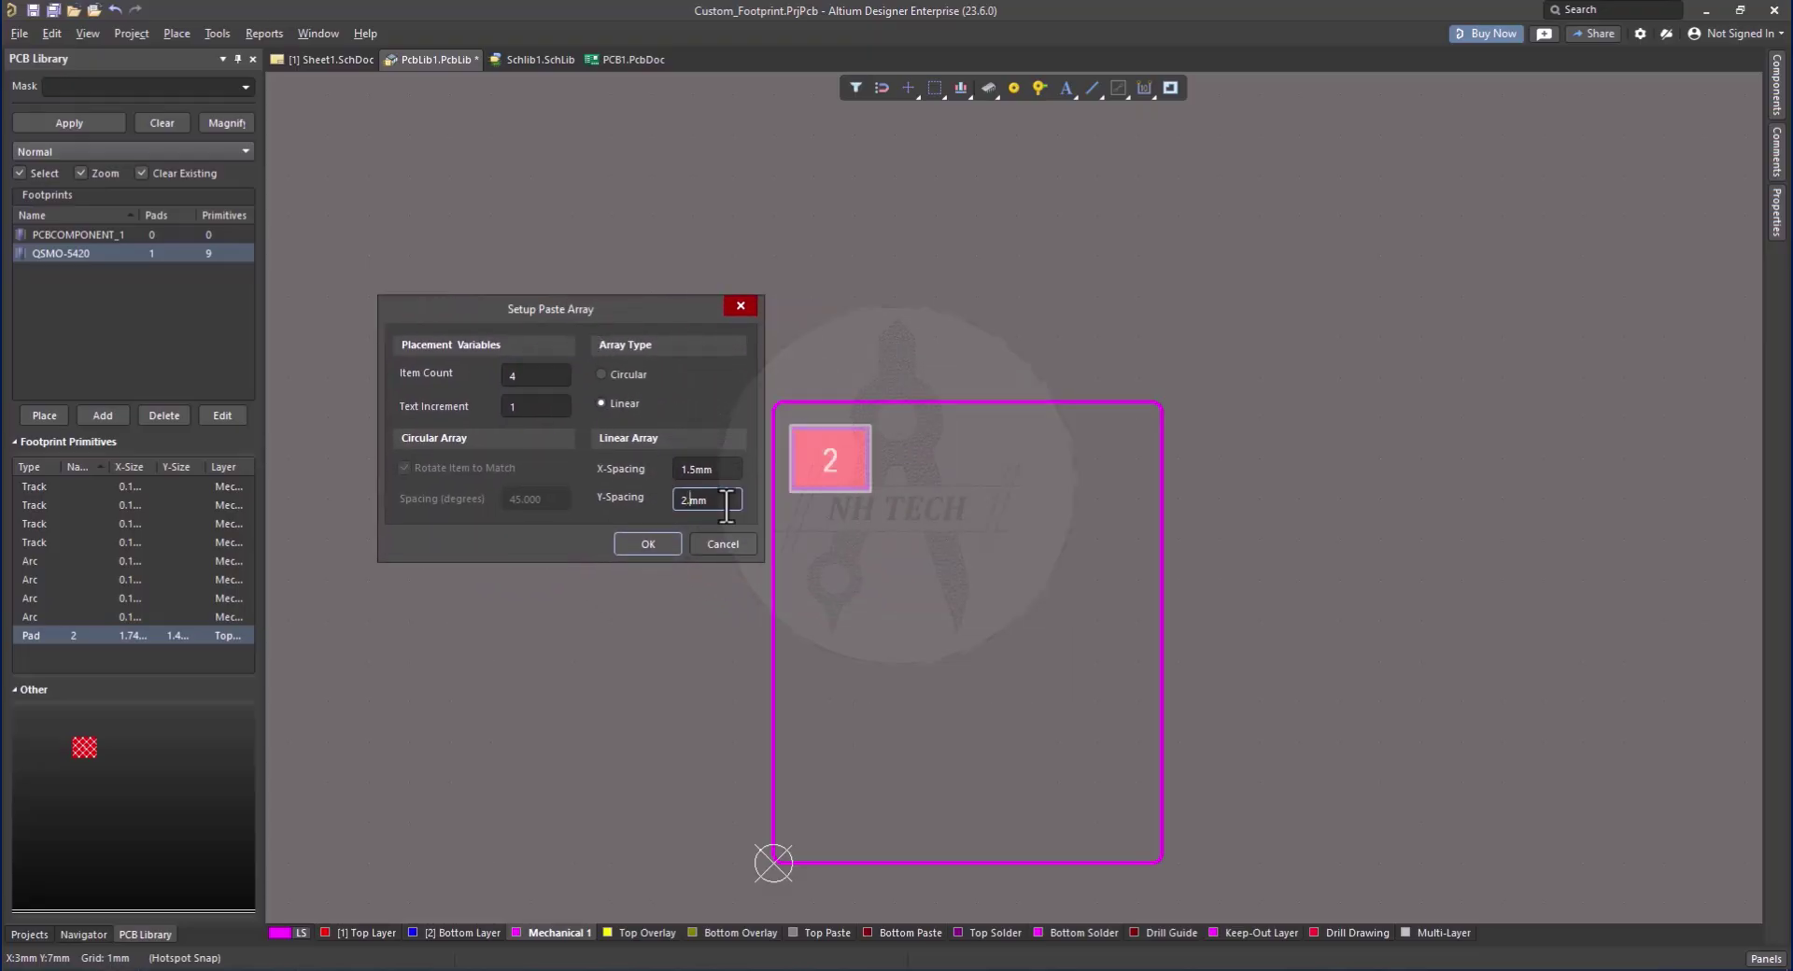
pyautogui.moveTo(715, 470); pyautogui.dragTo(602, 470)
pyautogui.write('0')
pyautogui.click(714, 501)
pyautogui.click(642, 542)
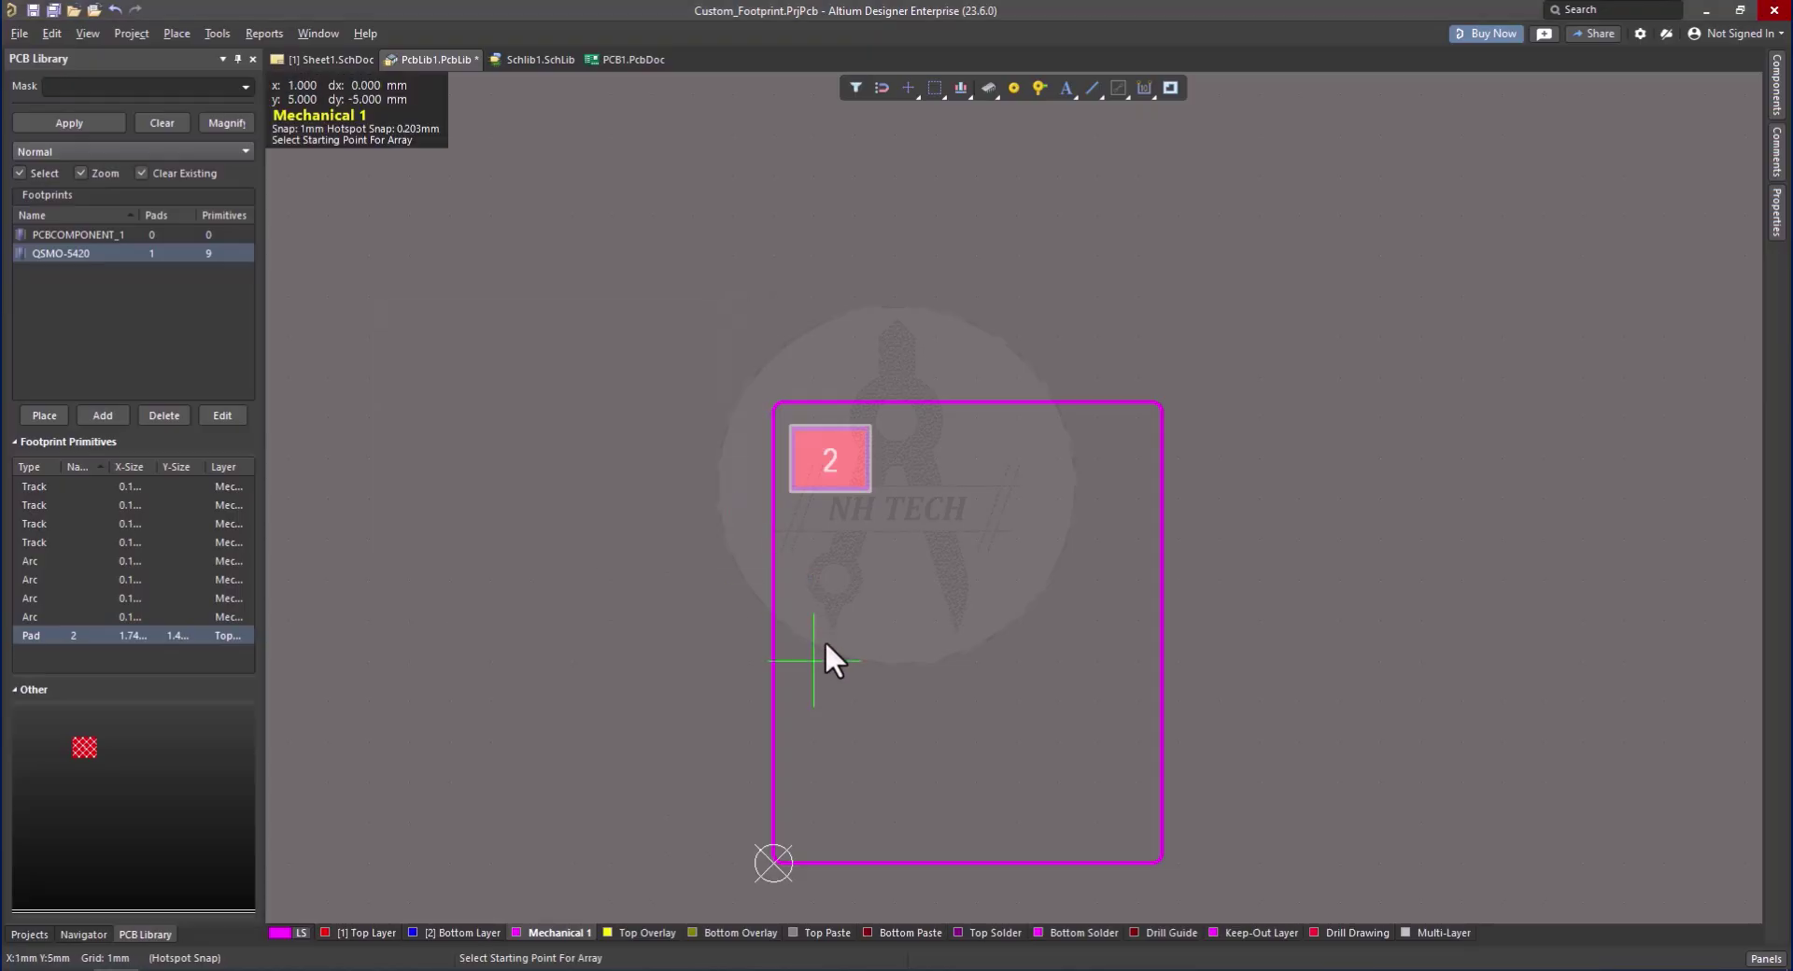
pyautogui.click(1061, 689)
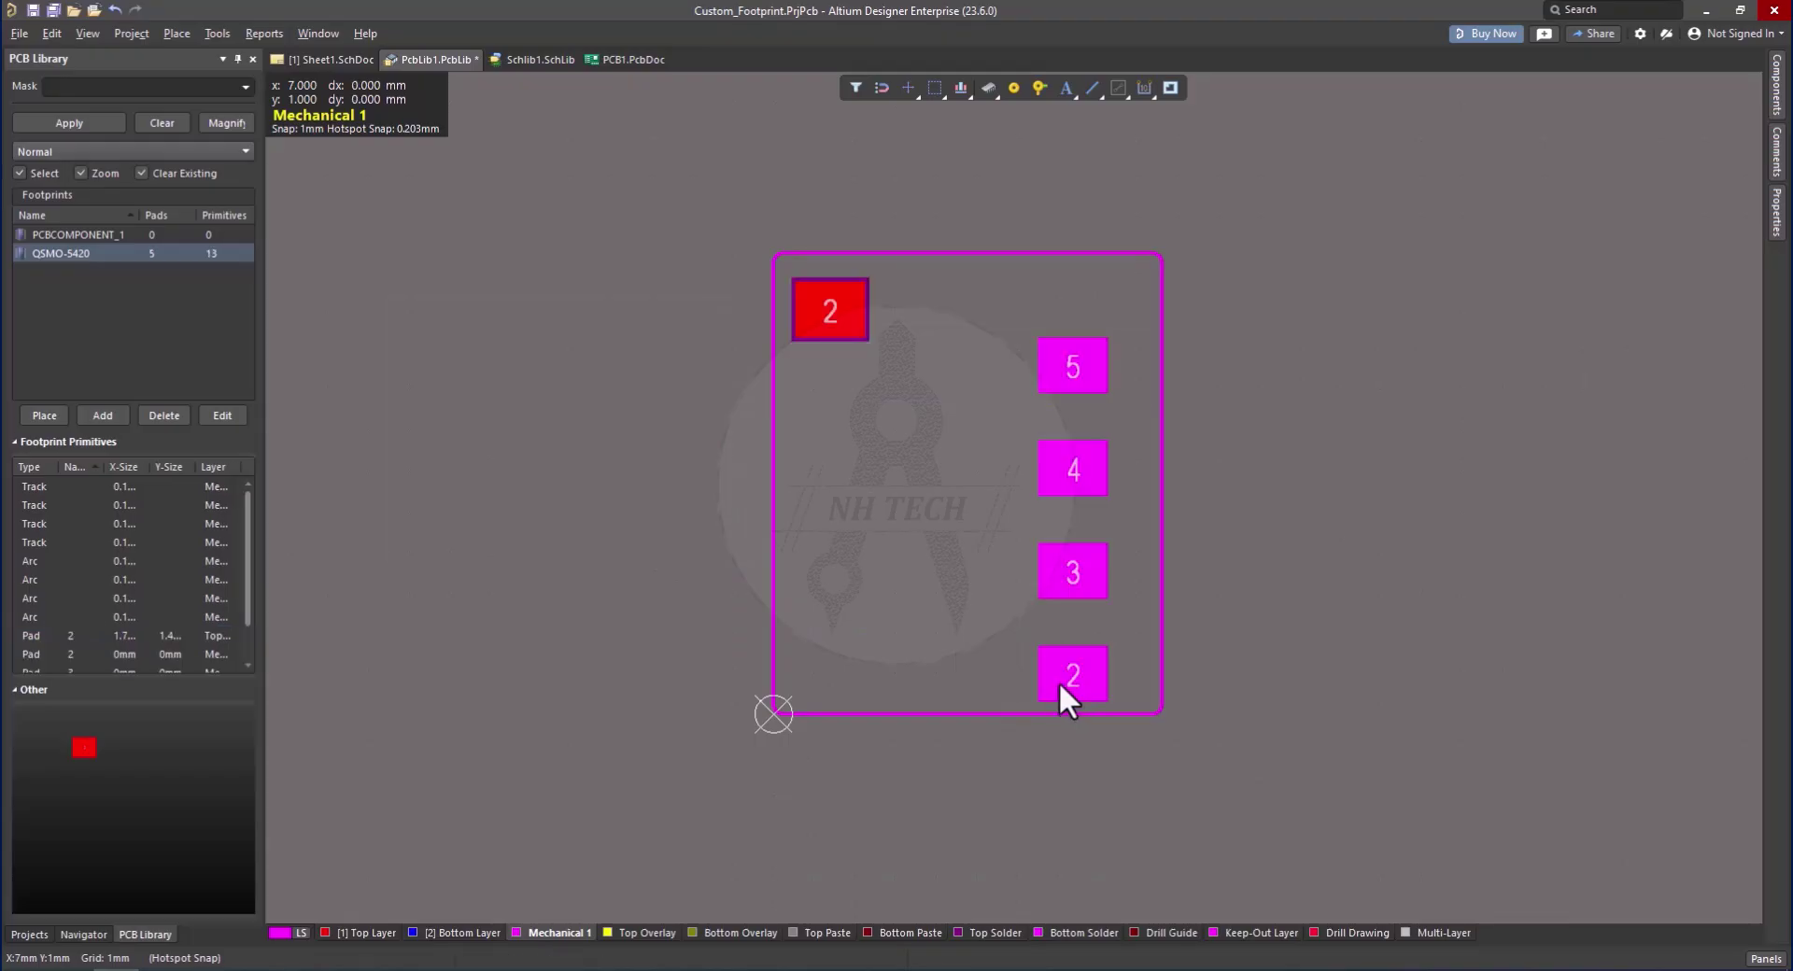
# Assign pads 5 and 4 of the pasted column to the Top Layer
pyautogui.doubleClick(1073, 366)
pyautogui.click(1682, 225)
pyautogui.click(1659, 245)
pyautogui.click(1088, 481)
pyautogui.click(1683, 225)
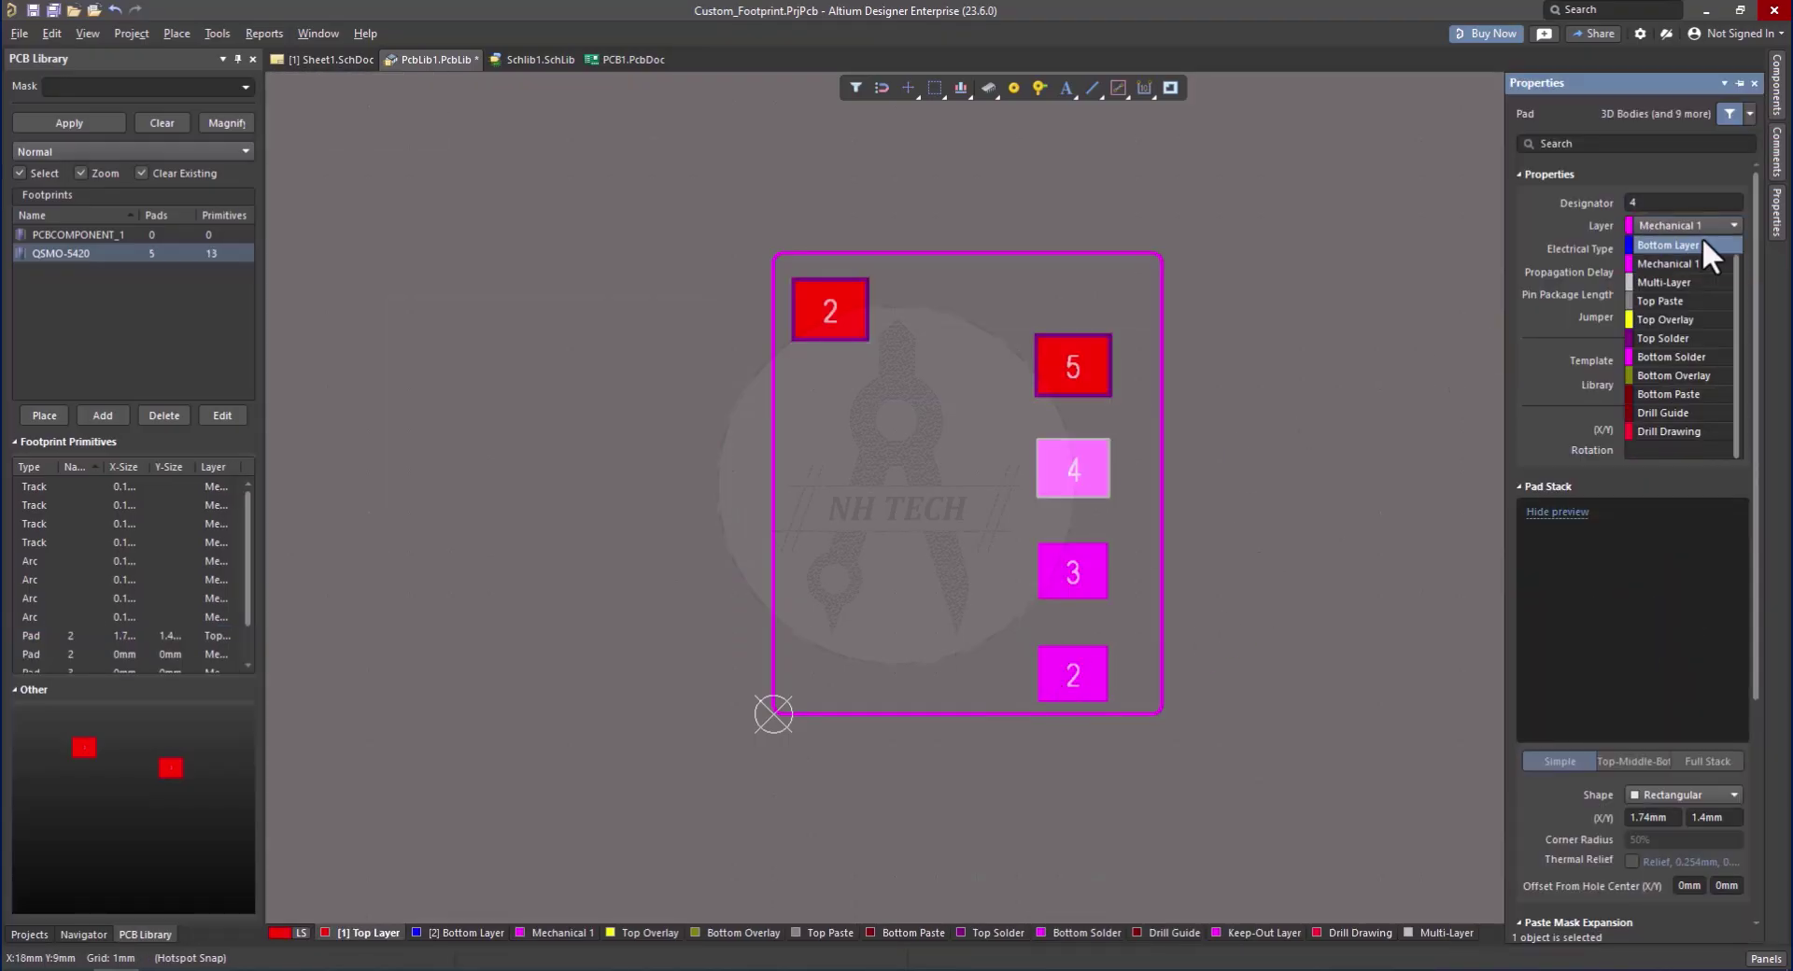
pyautogui.click(1671, 257)
# Move the four-pad column against the outline's left edge and renumber its pads 3, 4, 5 and 6 from top to bottom
pyautogui.rightClick(869, 314)
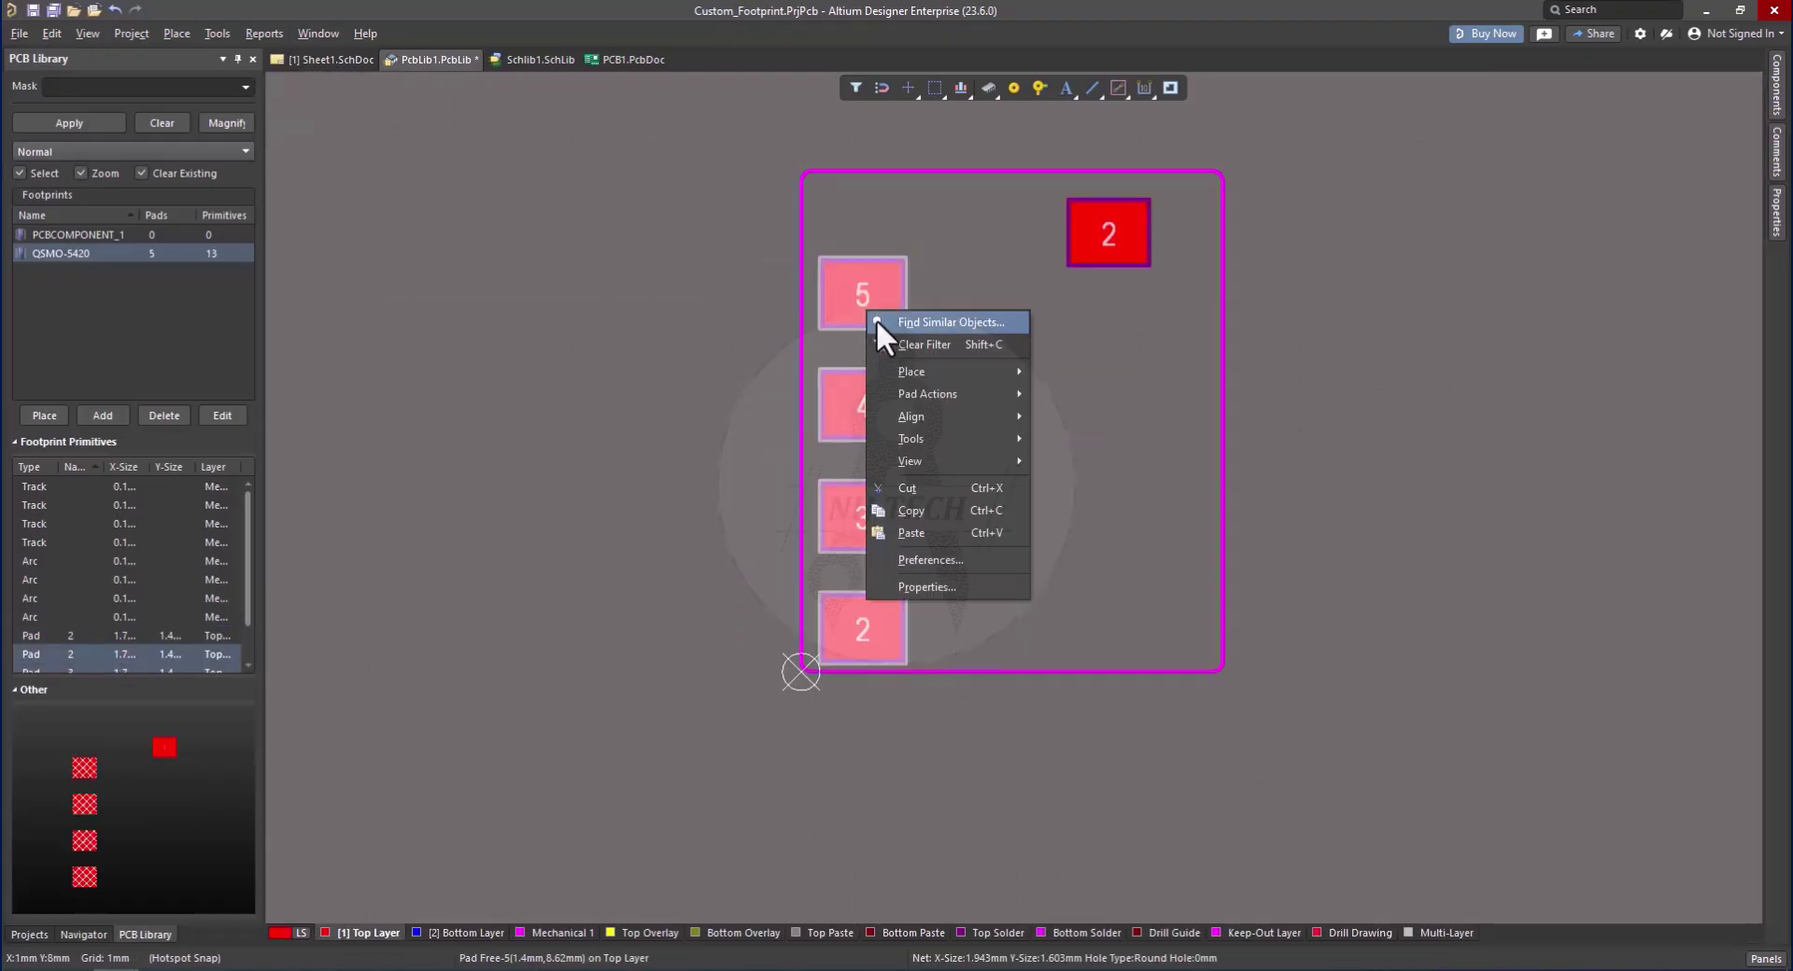
pyautogui.click(938, 586)
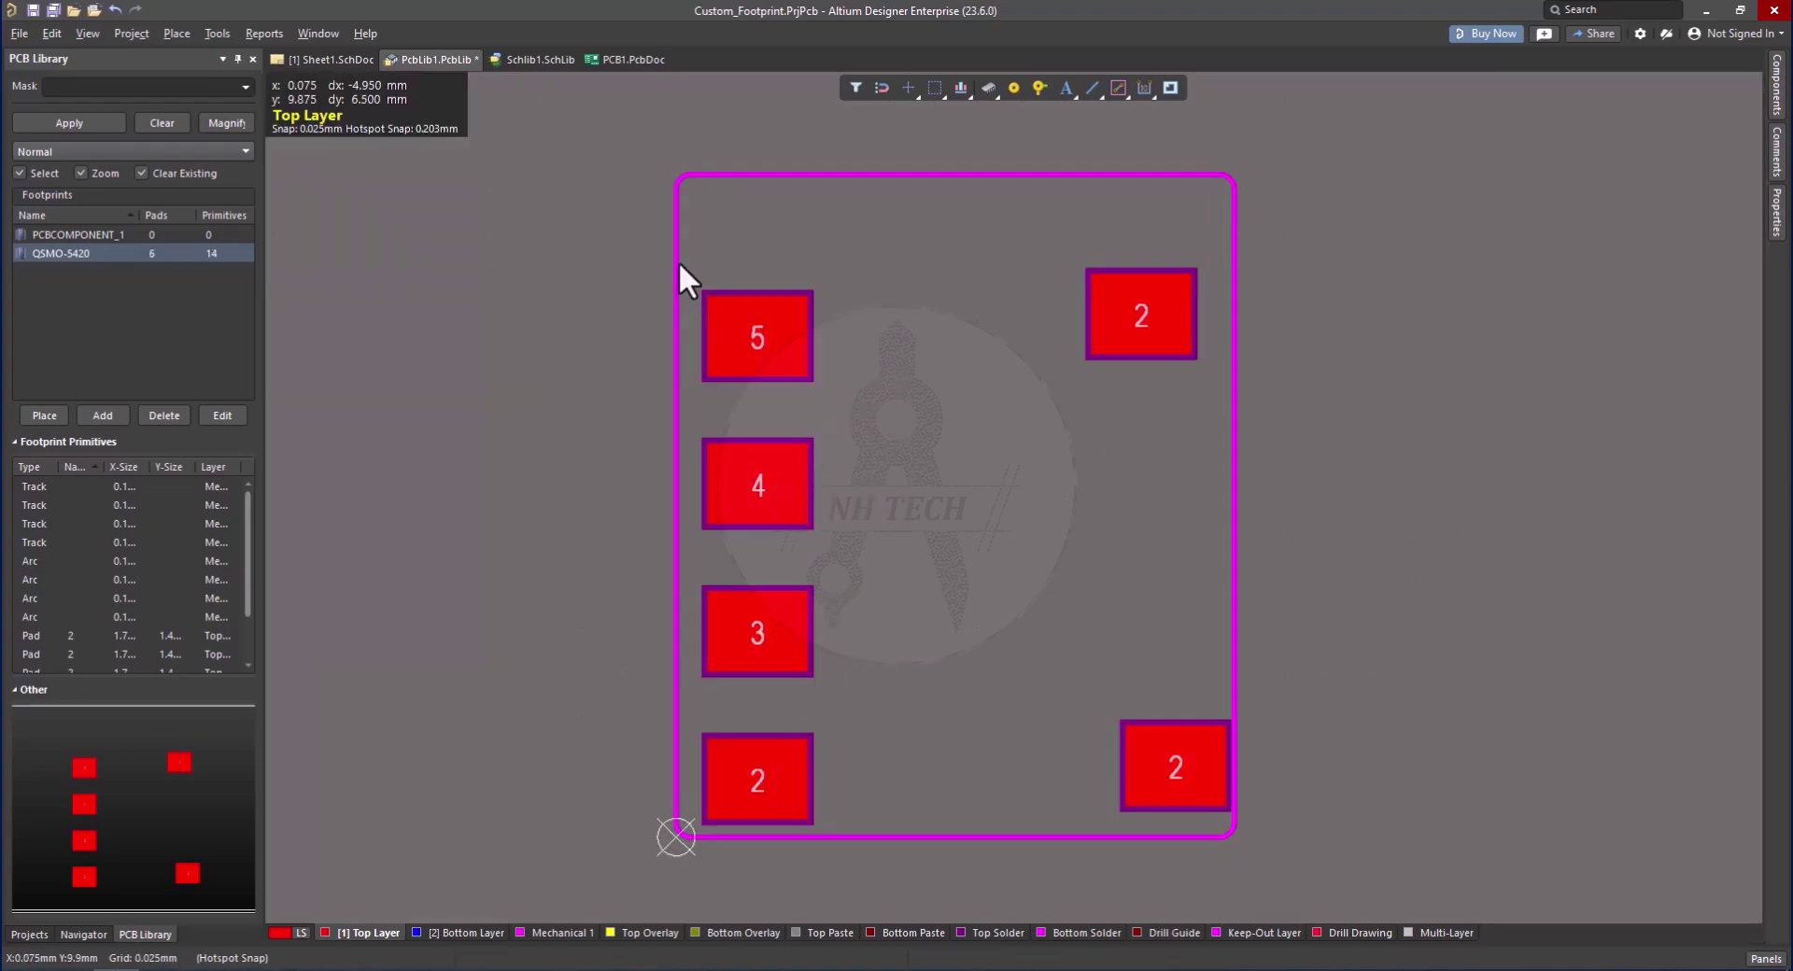
pyautogui.moveTo(678, 260); pyautogui.dragTo(754, 725)
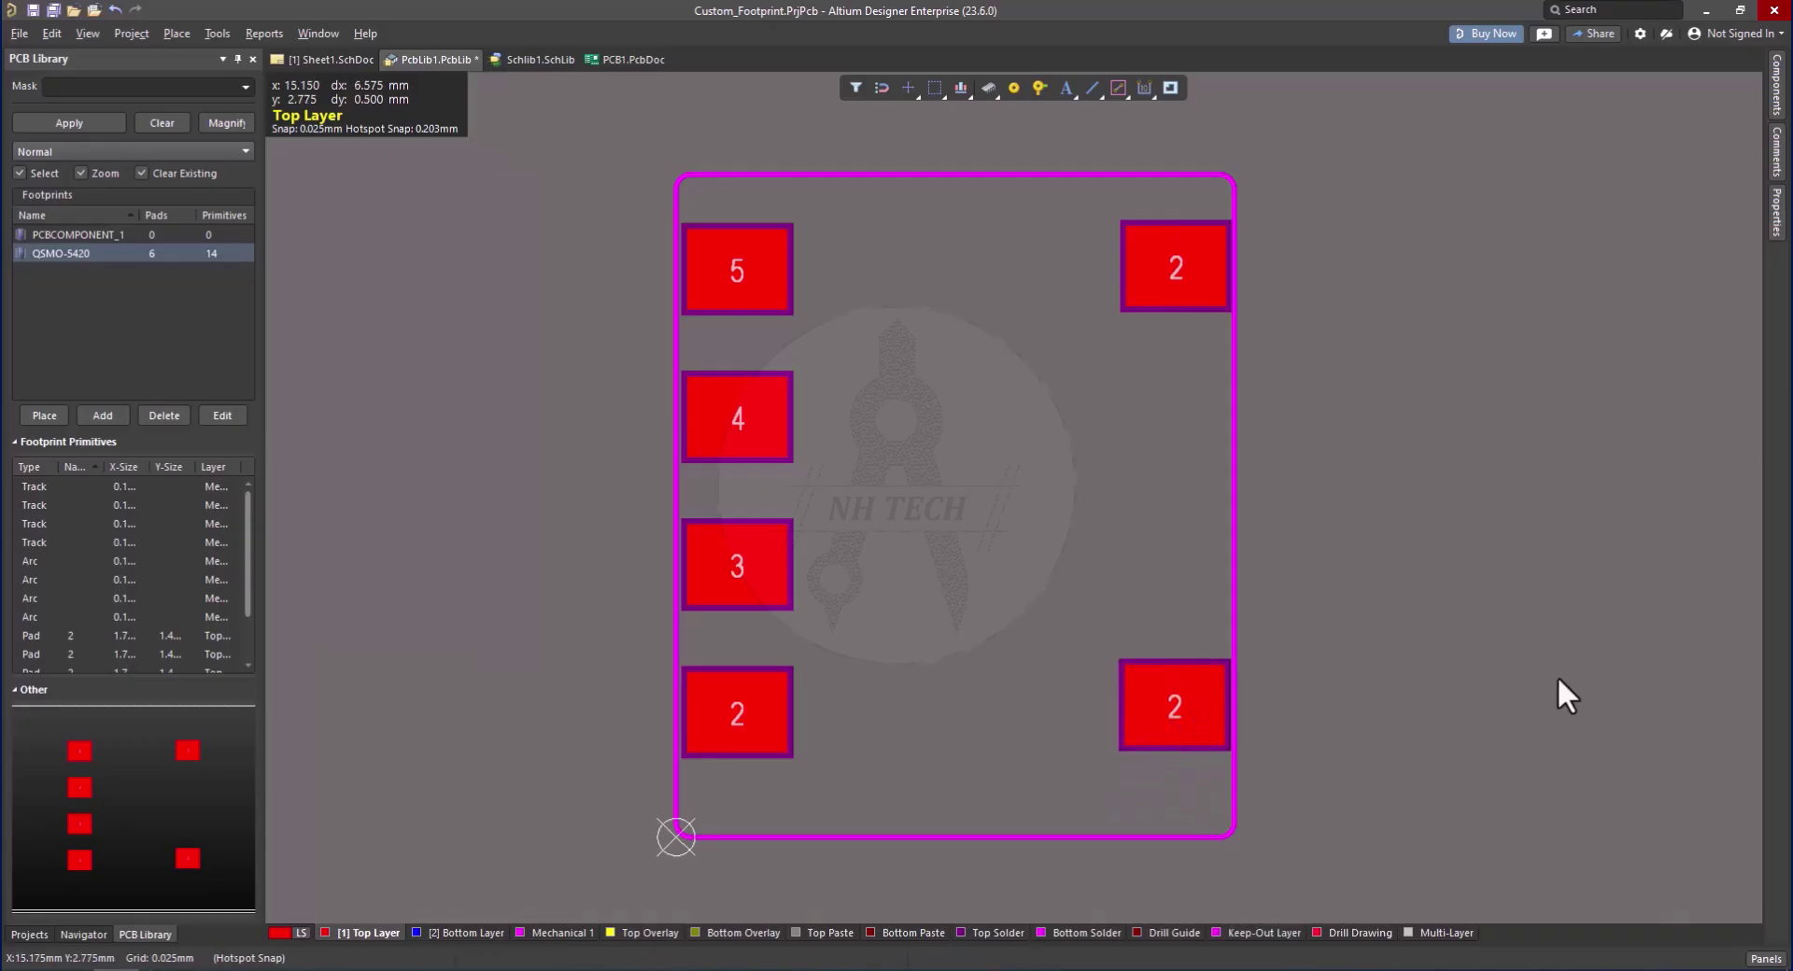
pyautogui.doubleClick(750, 714)
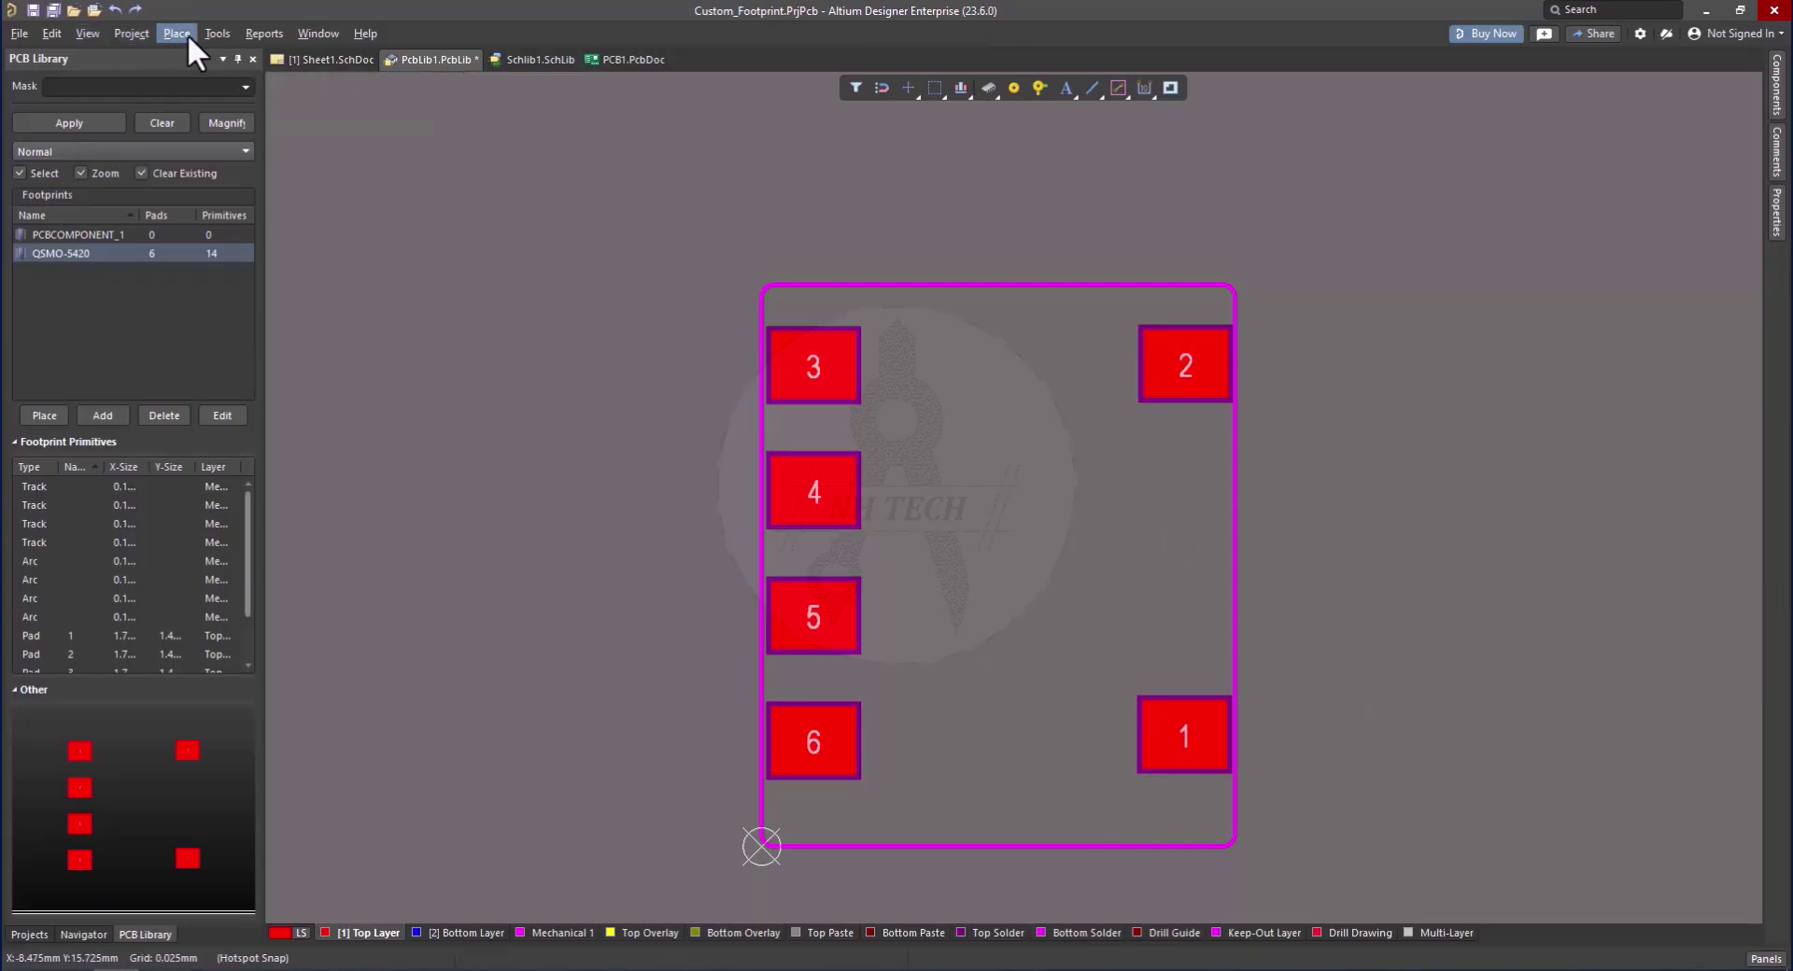
# Save the footprint library as PcbLib1 in the Custom_Footprint folder and save the Custom_Footprint project
pyautogui.rightClick(456, 65)
pyautogui.click(463, 69)
pyautogui.click(893, 551)
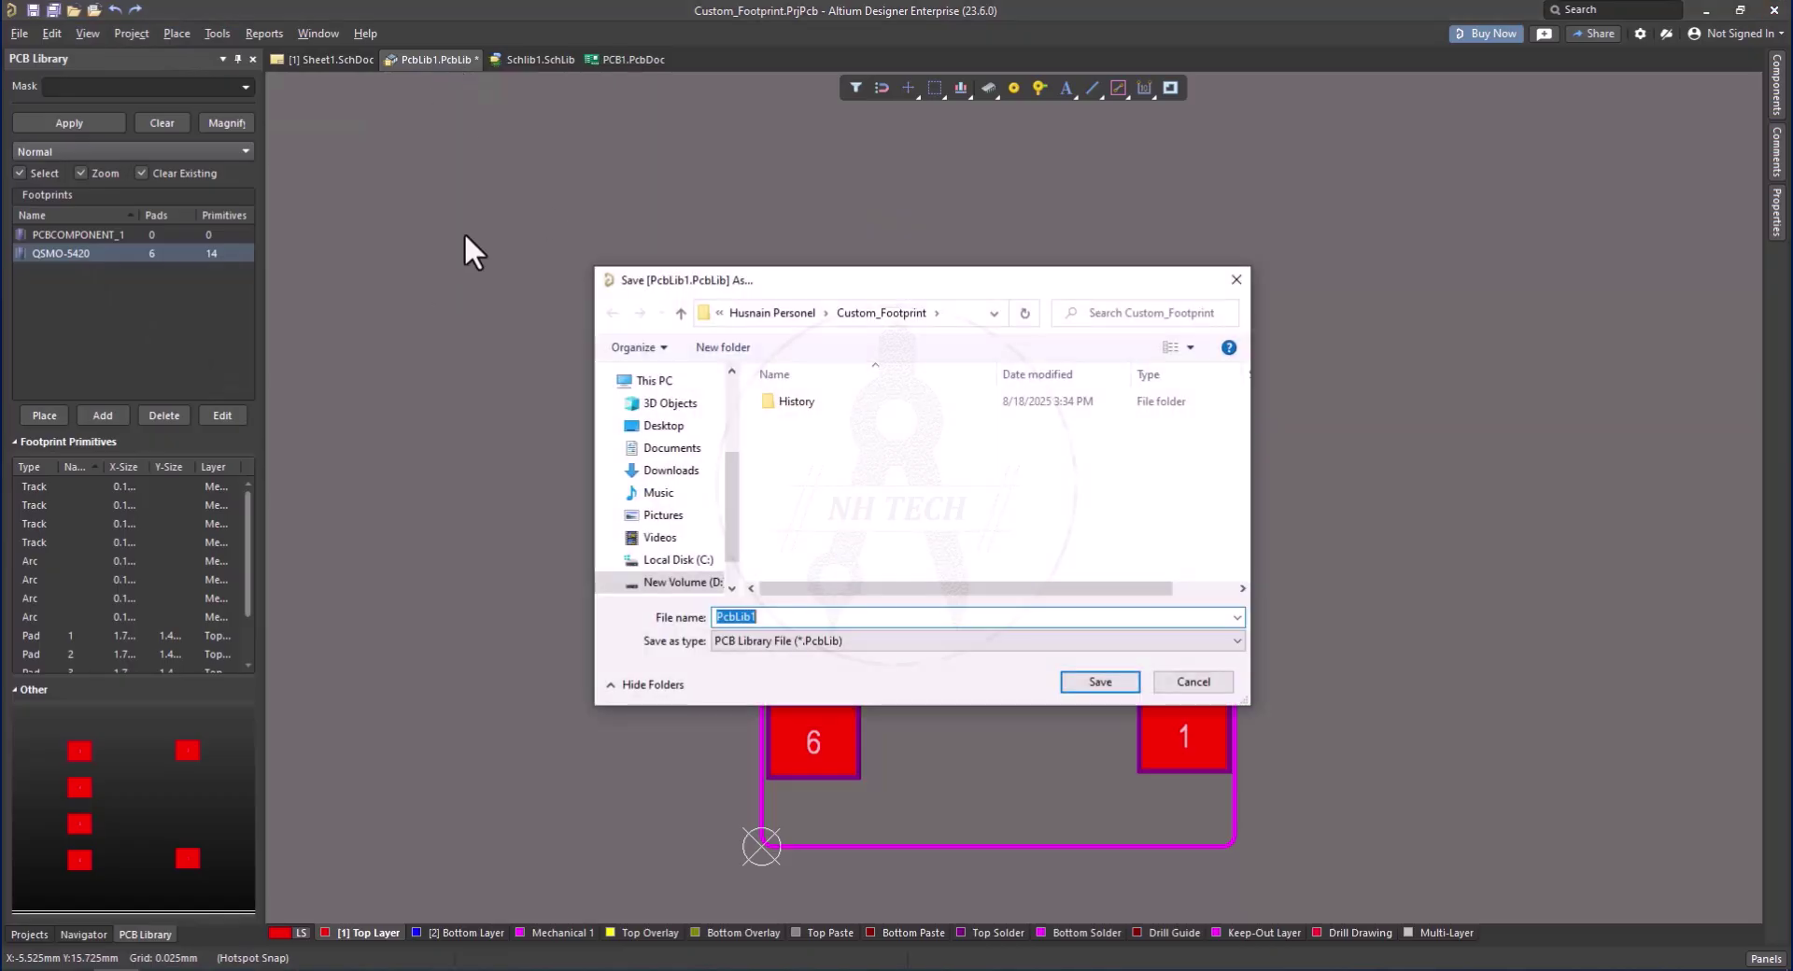
pyautogui.click(1100, 682)
pyautogui.rightClick(125, 166)
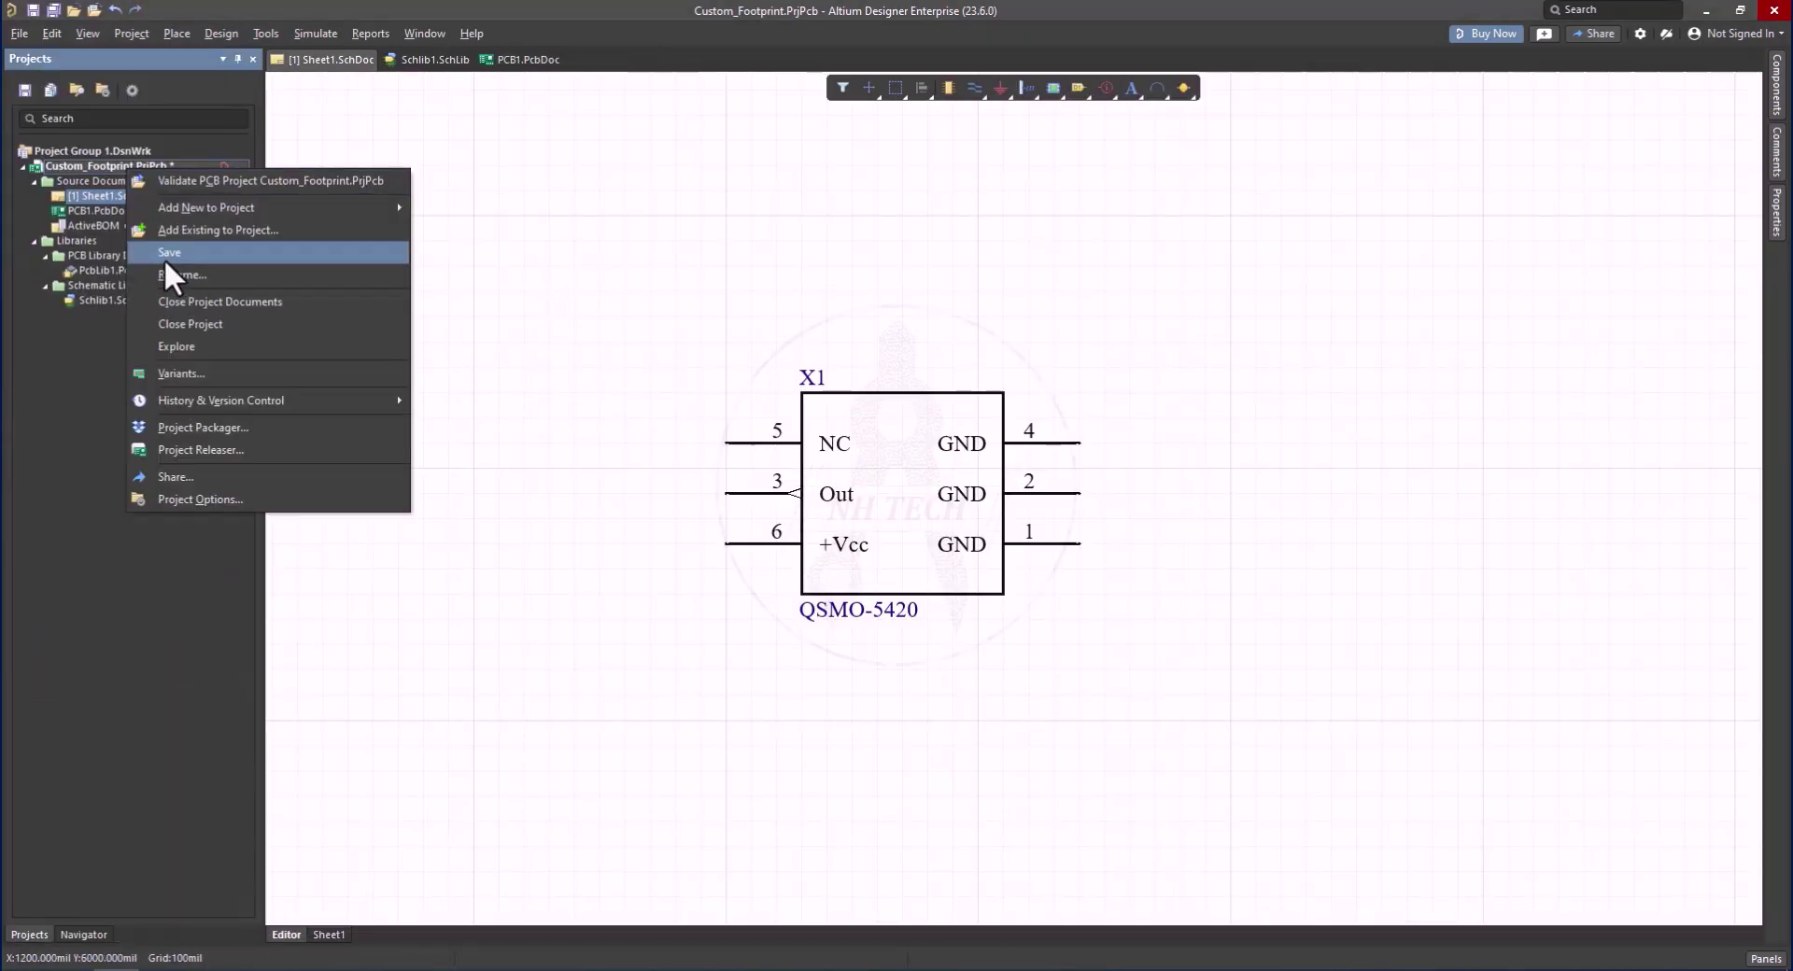
pyautogui.click(164, 258)
# Add the QSMO-5420 footprint from PcbLib1.PcbLib to the schematic component X1
pyautogui.doubleClick(784, 490)
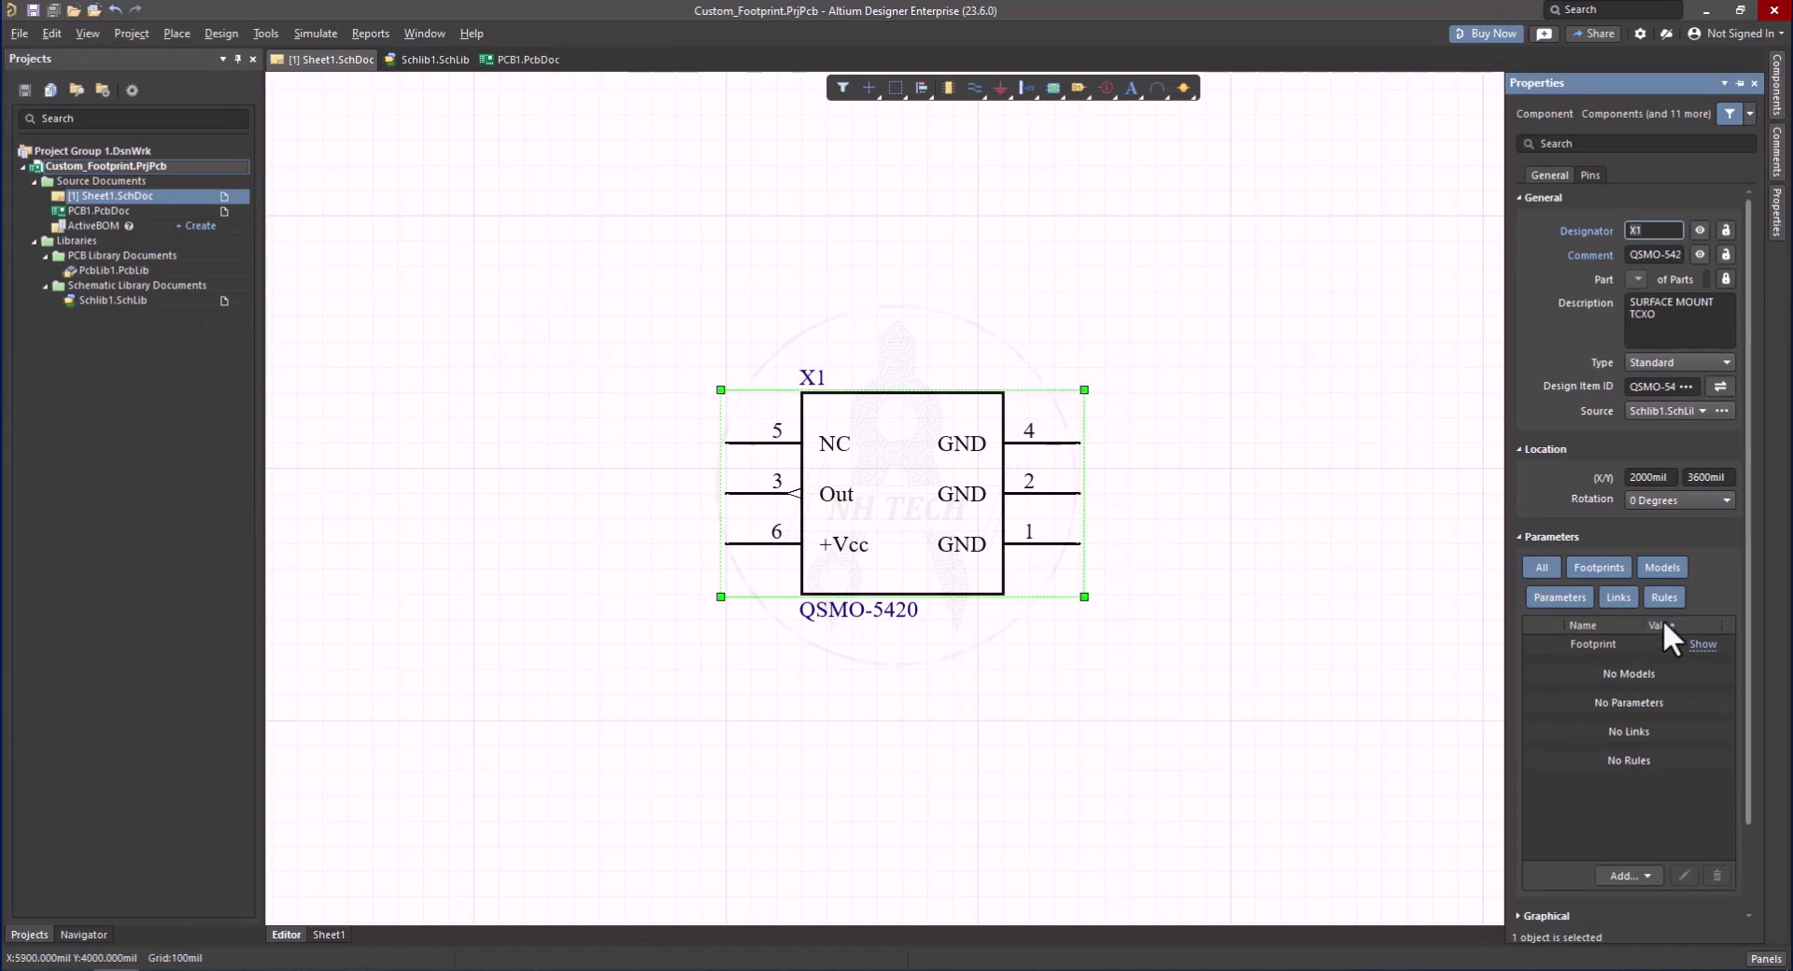
pyautogui.click(1623, 876)
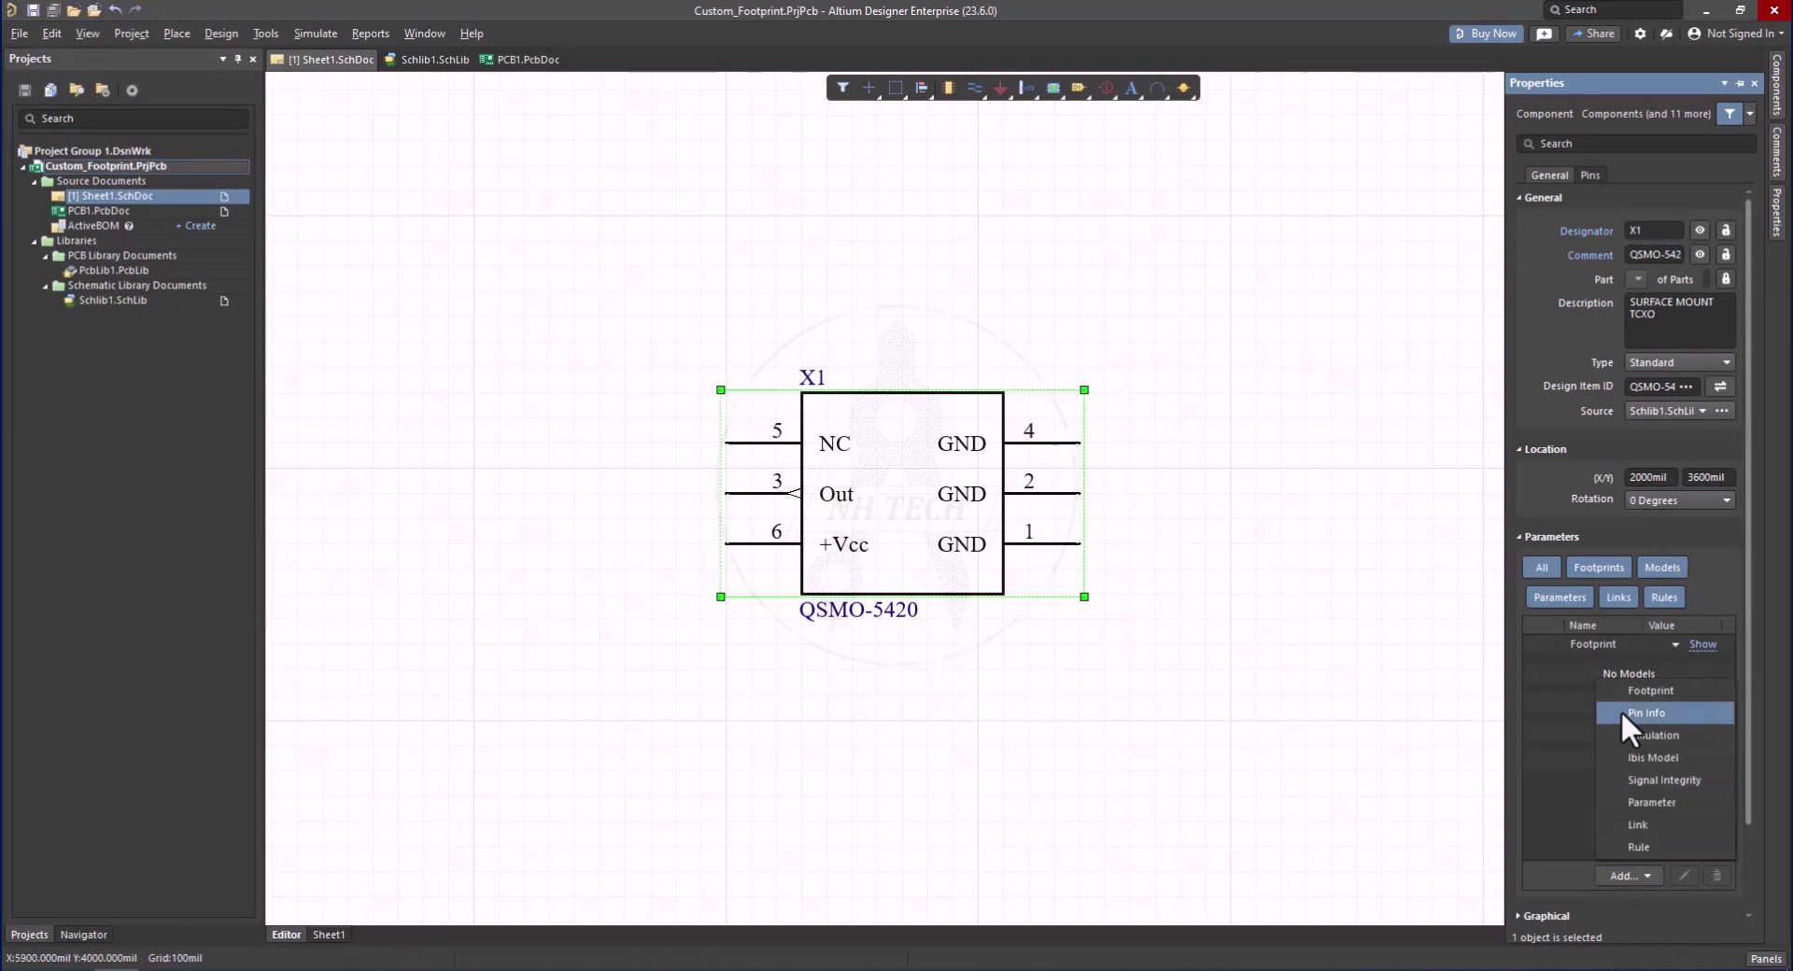
pyautogui.click(1622, 709)
pyautogui.click(990, 278)
pyautogui.click(691, 431)
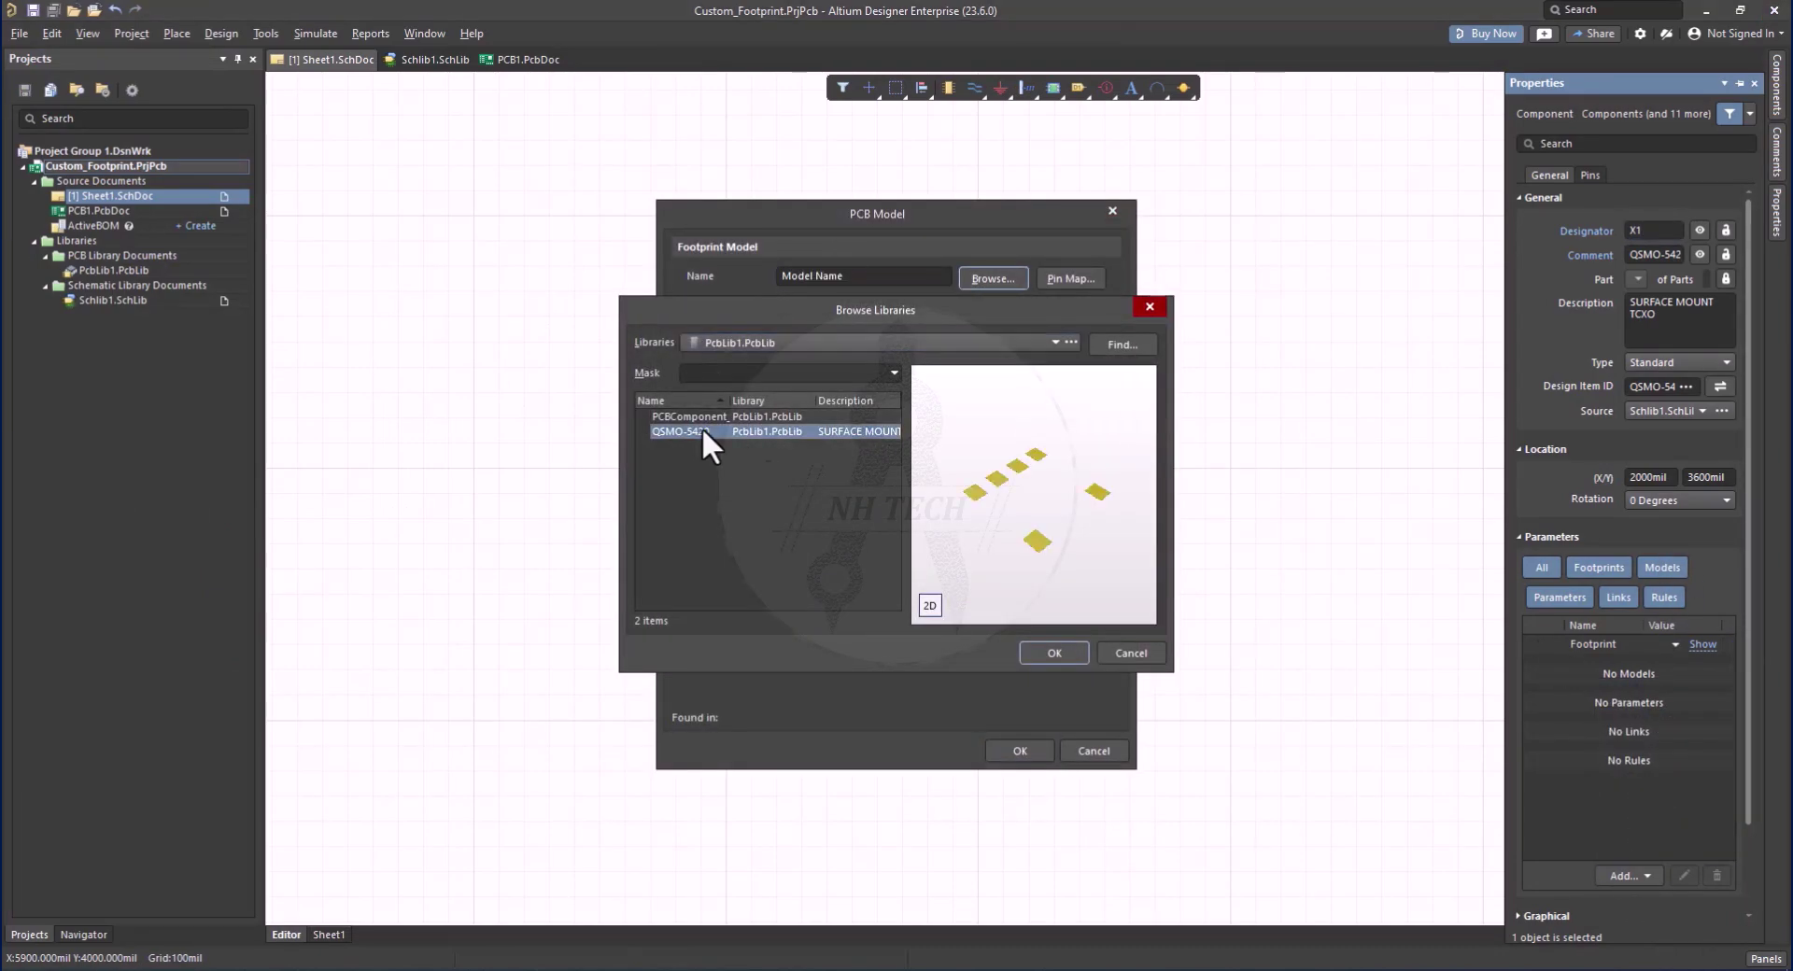
pyautogui.click(1053, 653)
pyautogui.click(1018, 752)
pyautogui.click(428, 380)
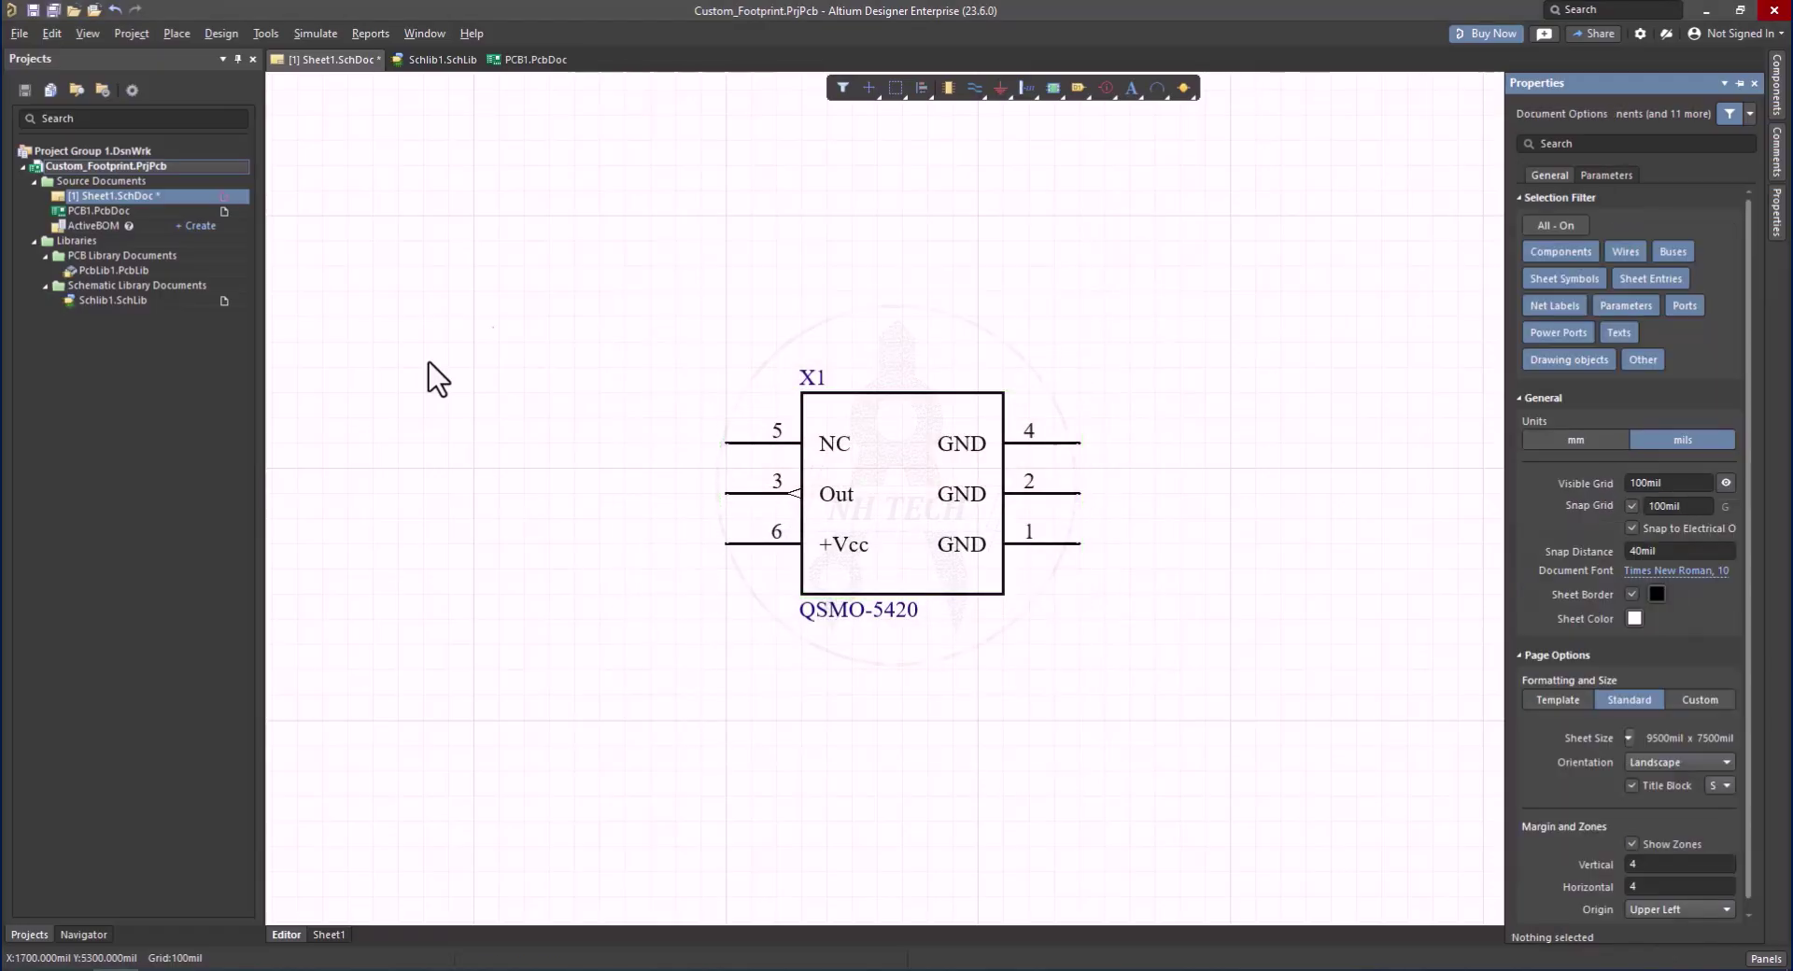
# Update PCB1.PcbDoc from the schematic and execute the engineering changes that add component X1
pyautogui.click(221, 33)
pyautogui.click(261, 56)
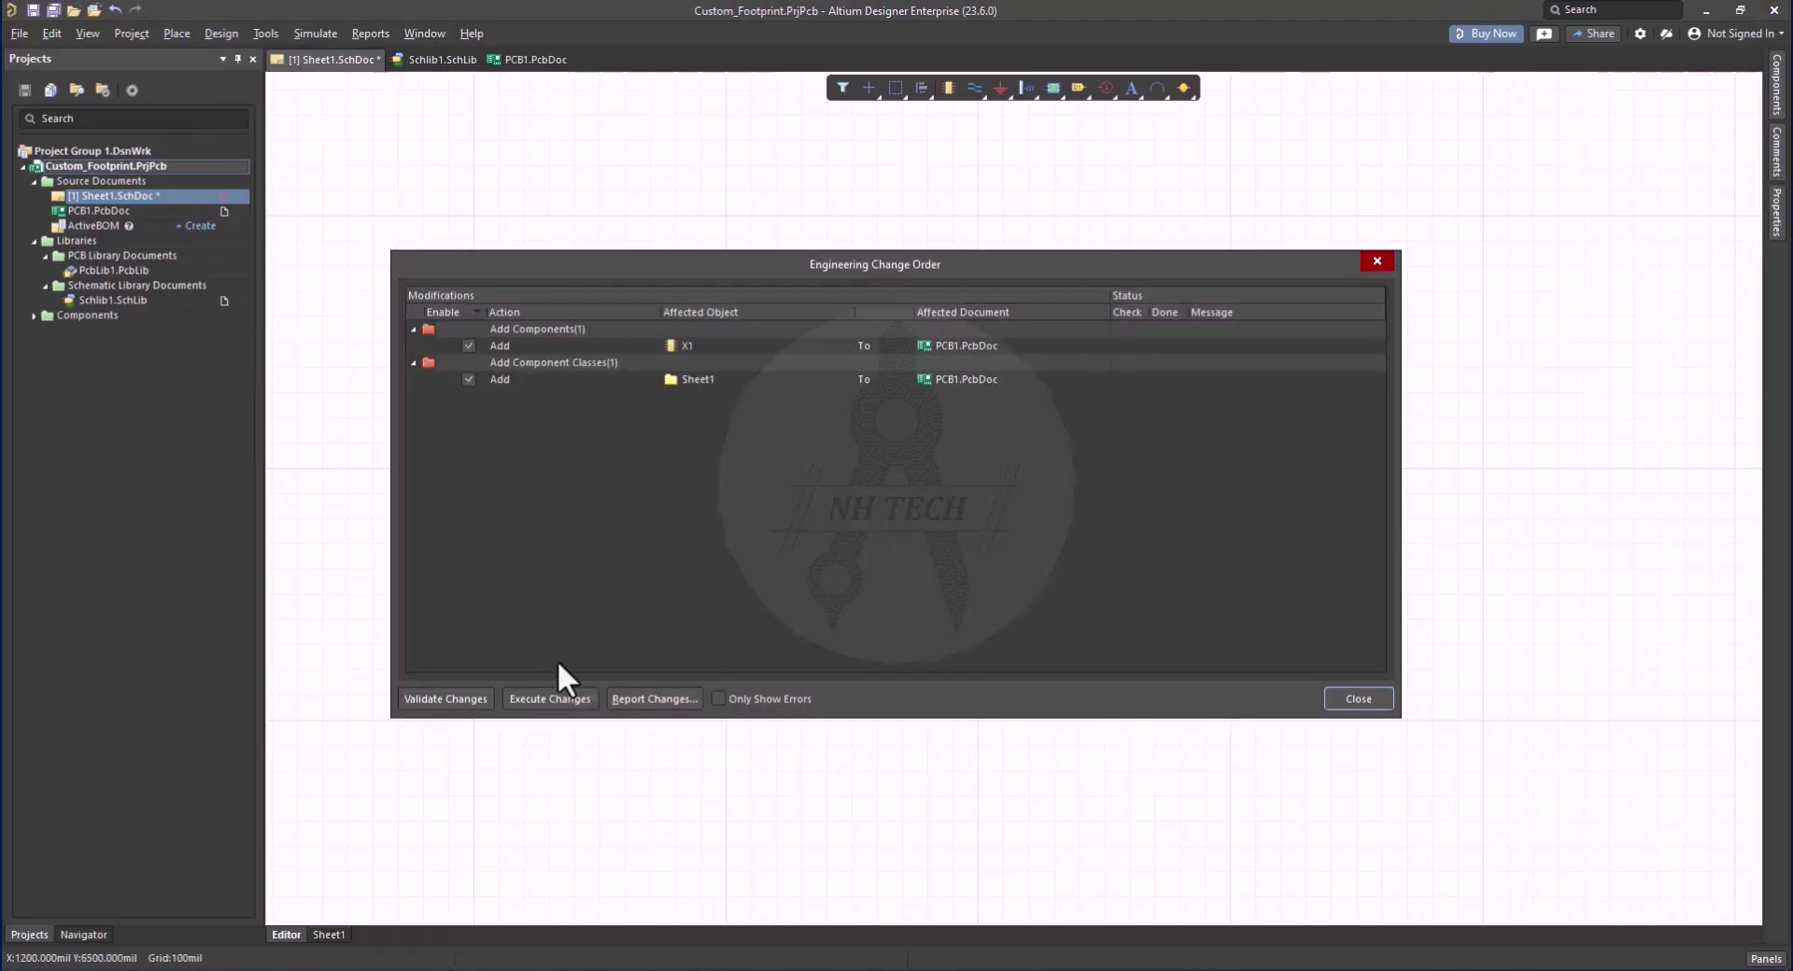
pyautogui.click(1358, 698)
# Move component X1 from outside the board outline to the middle of the PCB
pyautogui.keyDown('ctrl'); pyautogui.scroll(-4, 826, 576); pyautogui.keyUp('ctrl')
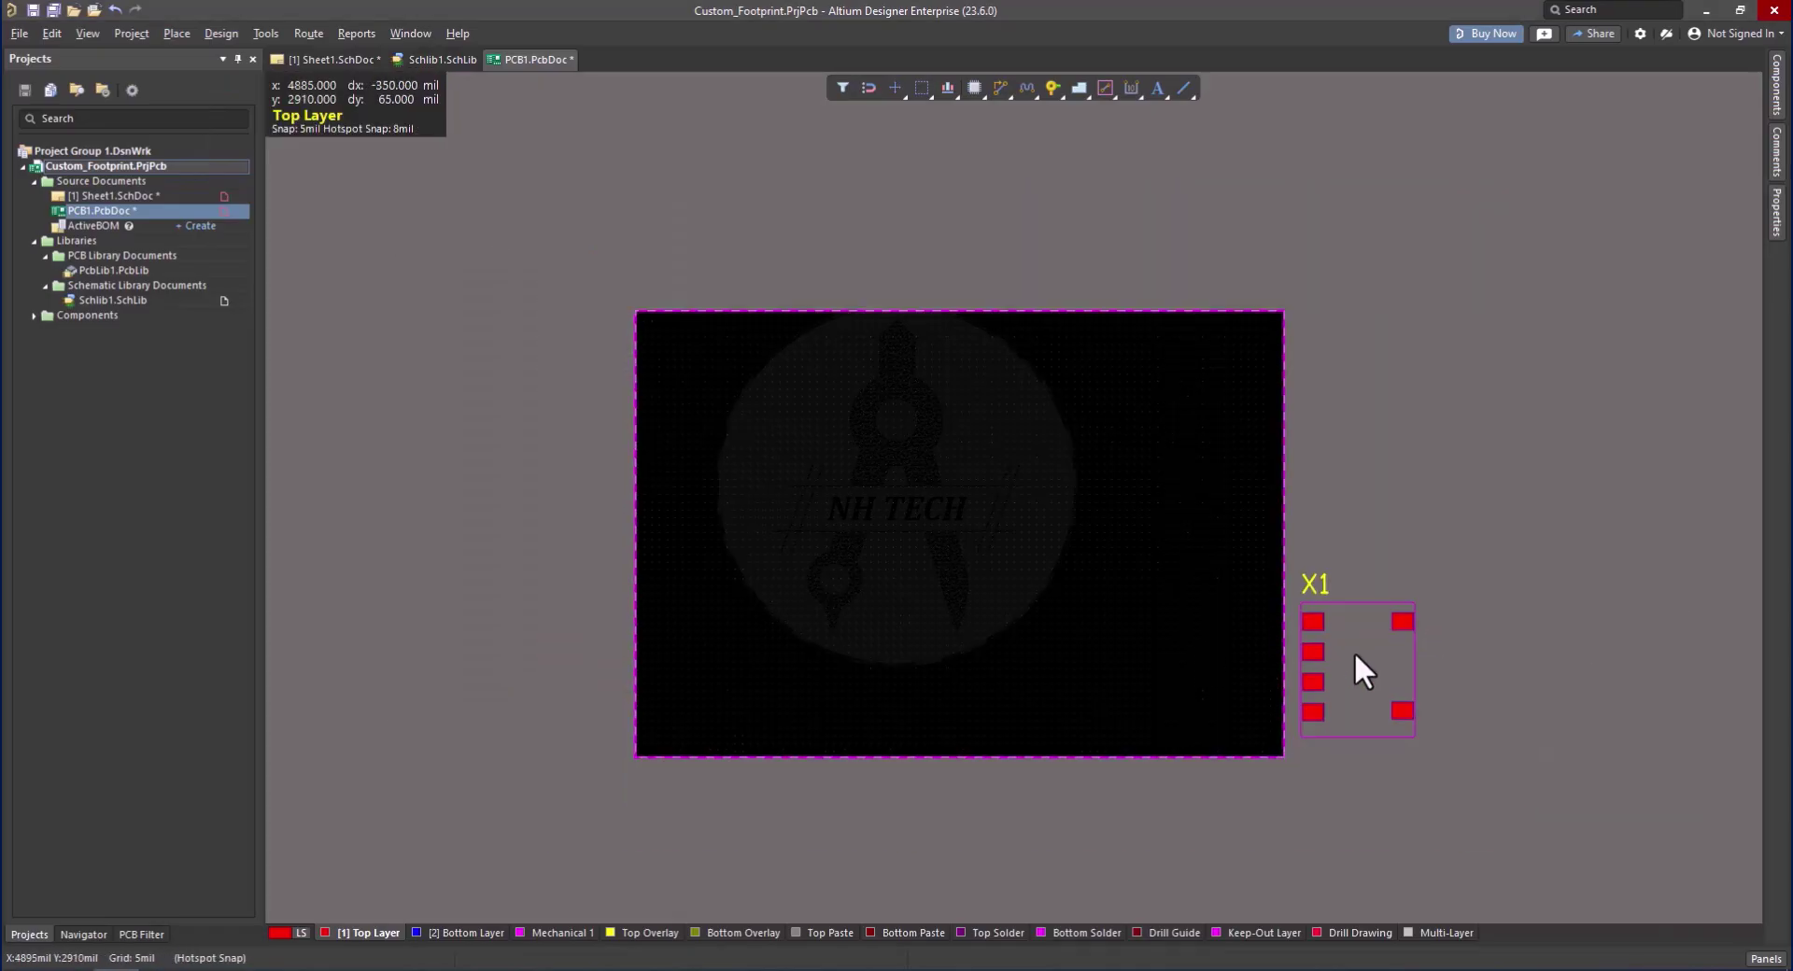
pyautogui.moveTo(1355, 656); pyautogui.dragTo(820, 507)
pyautogui.keyDown('ctrl'); pyautogui.scroll(3, 883, 593); pyautogui.keyUp('ctrl')
pyautogui.keyDown('ctrl'); pyautogui.scroll(2, 898, 576); pyautogui.keyUp('ctrl')
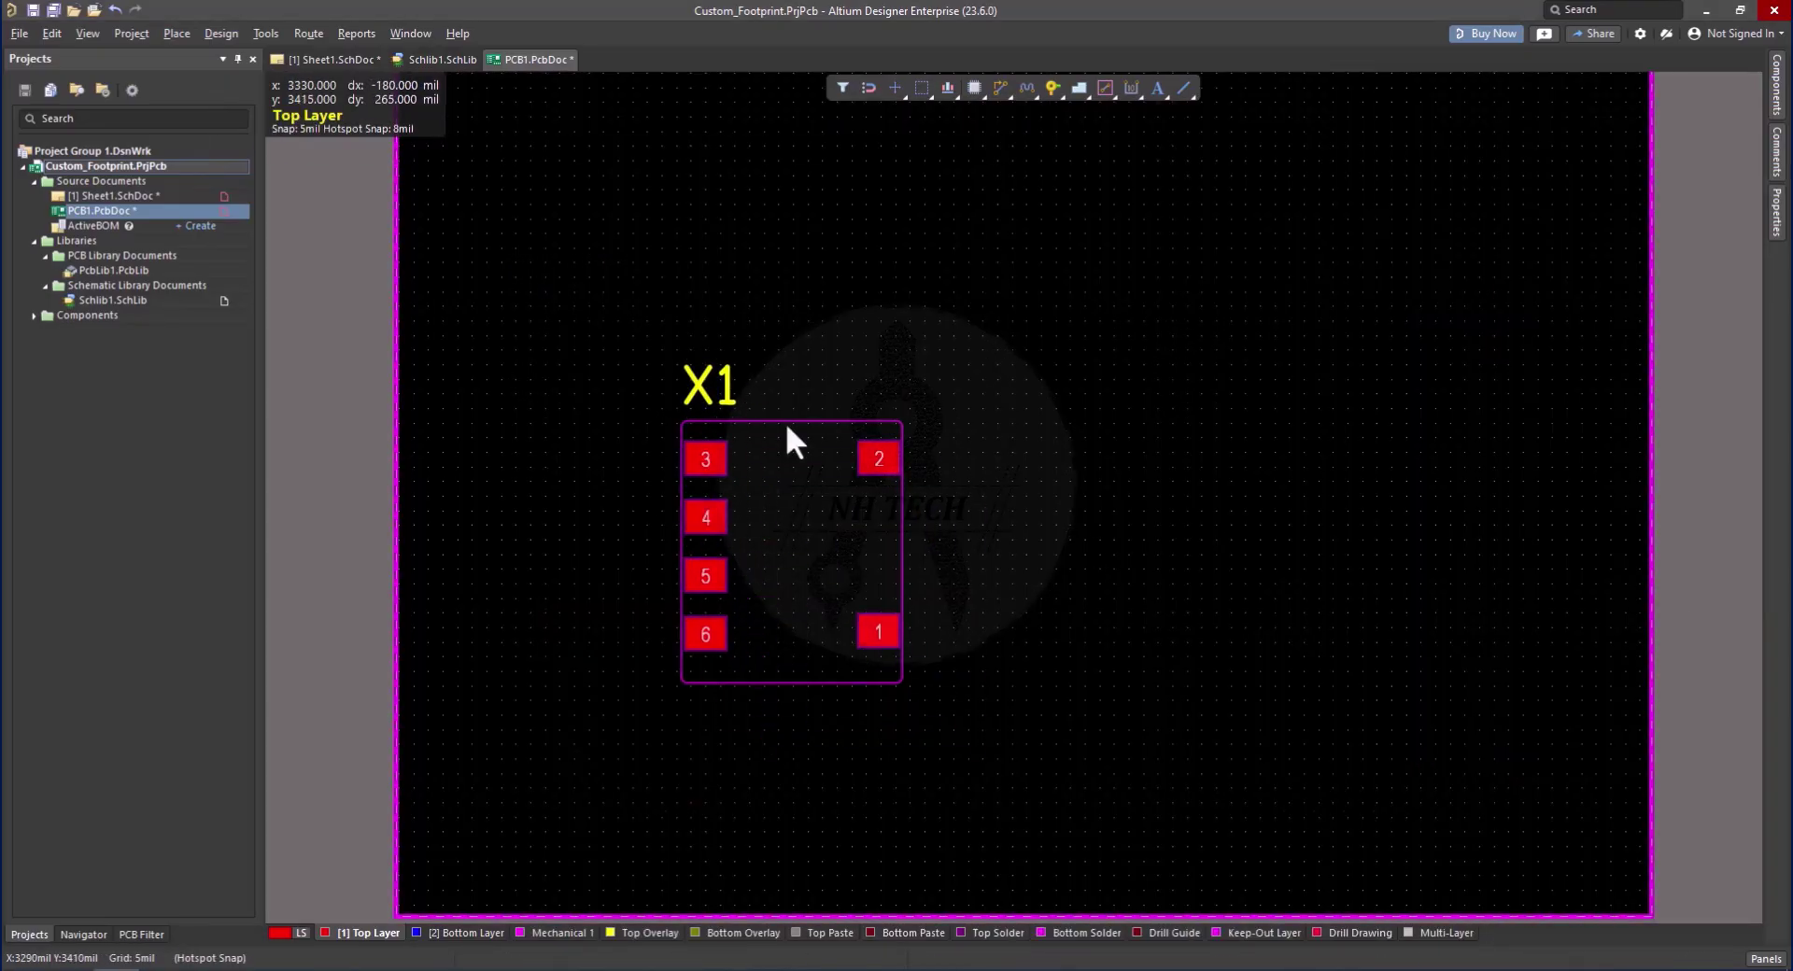
pyautogui.moveTo(786, 424); pyautogui.dragTo(983, 415)
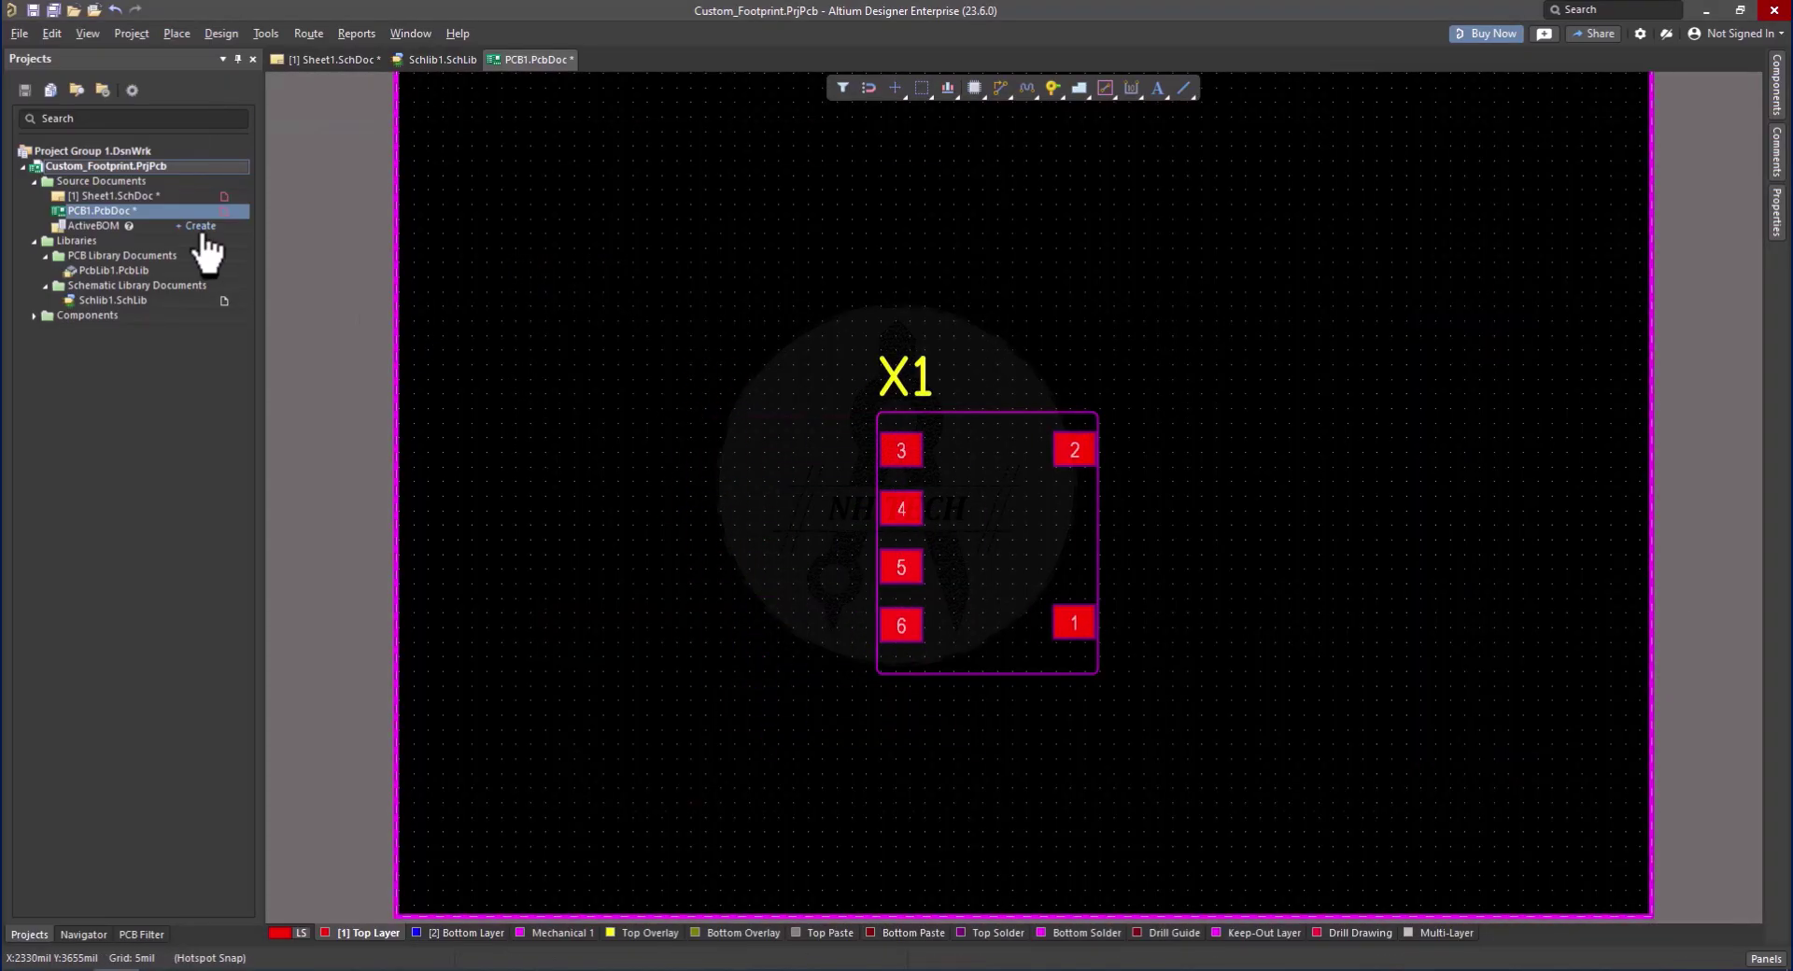
# On Sheet1, add a 1K resistor at X1's +Vcc pin and place a GND power port on pin 2
pyautogui.click(103, 196)
pyautogui.click(948, 87)
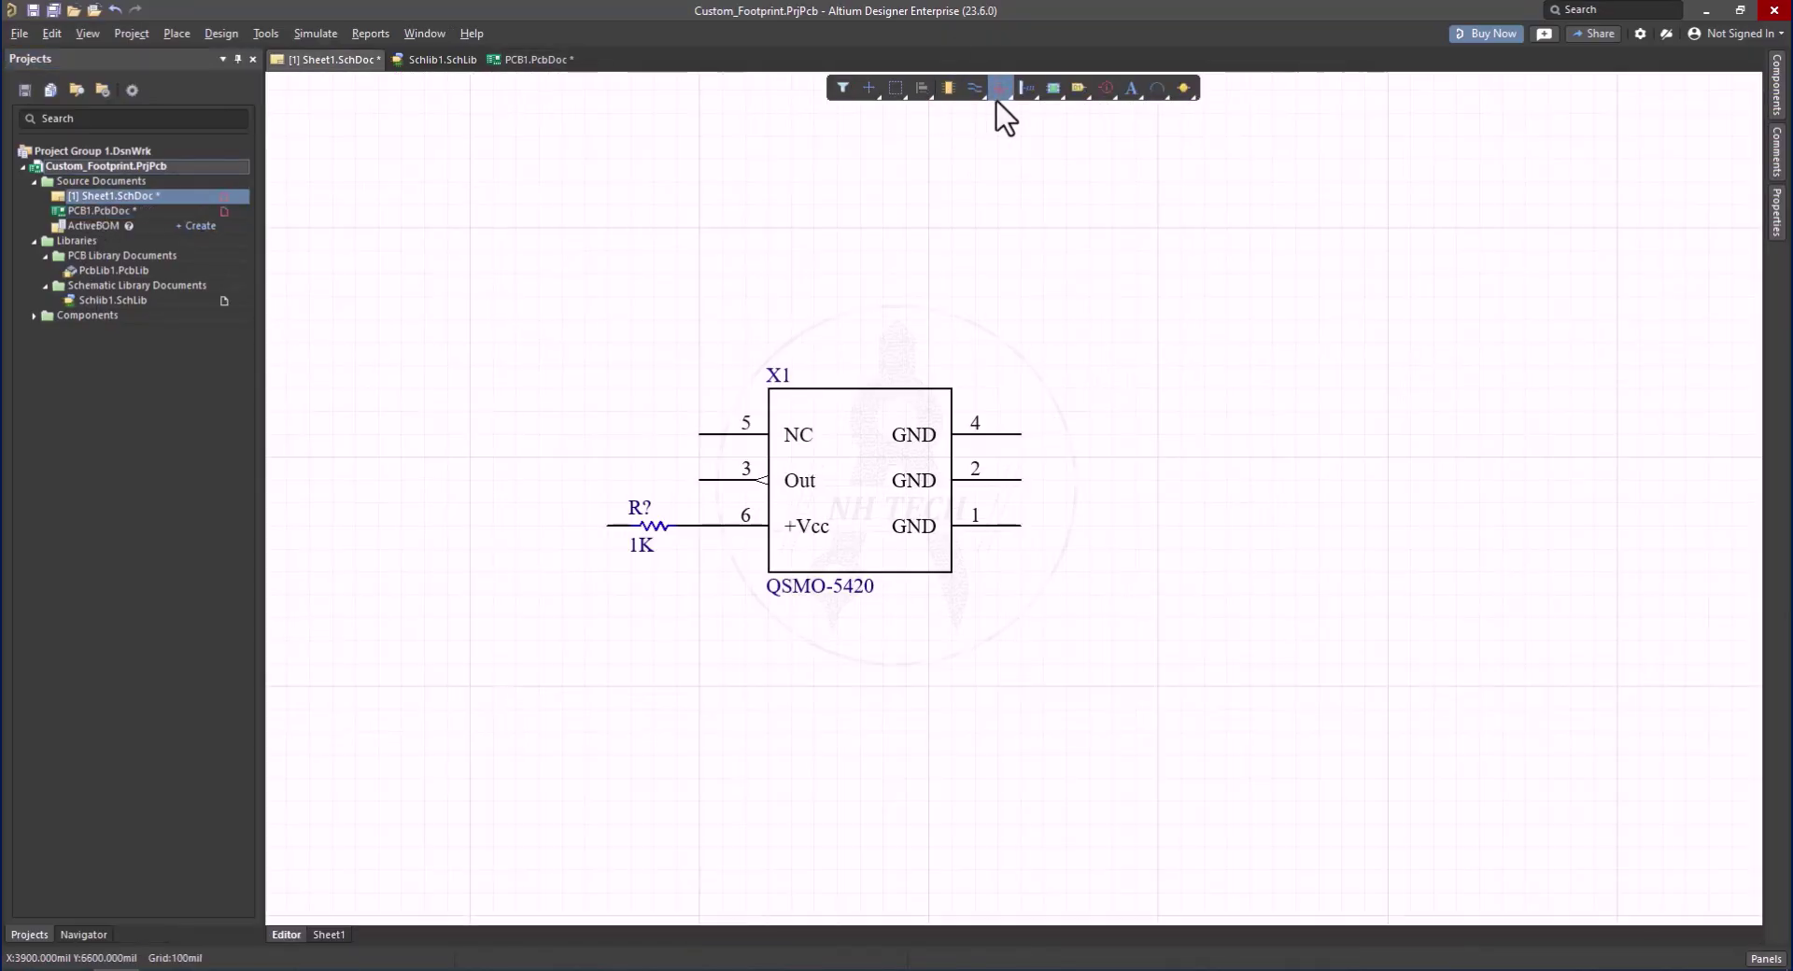
pyautogui.click(999, 89)
pyautogui.keyDown('ctrl'); pyautogui.scroll(3, 1125, 514); pyautogui.keyUp('ctrl')
pyautogui.press('space')
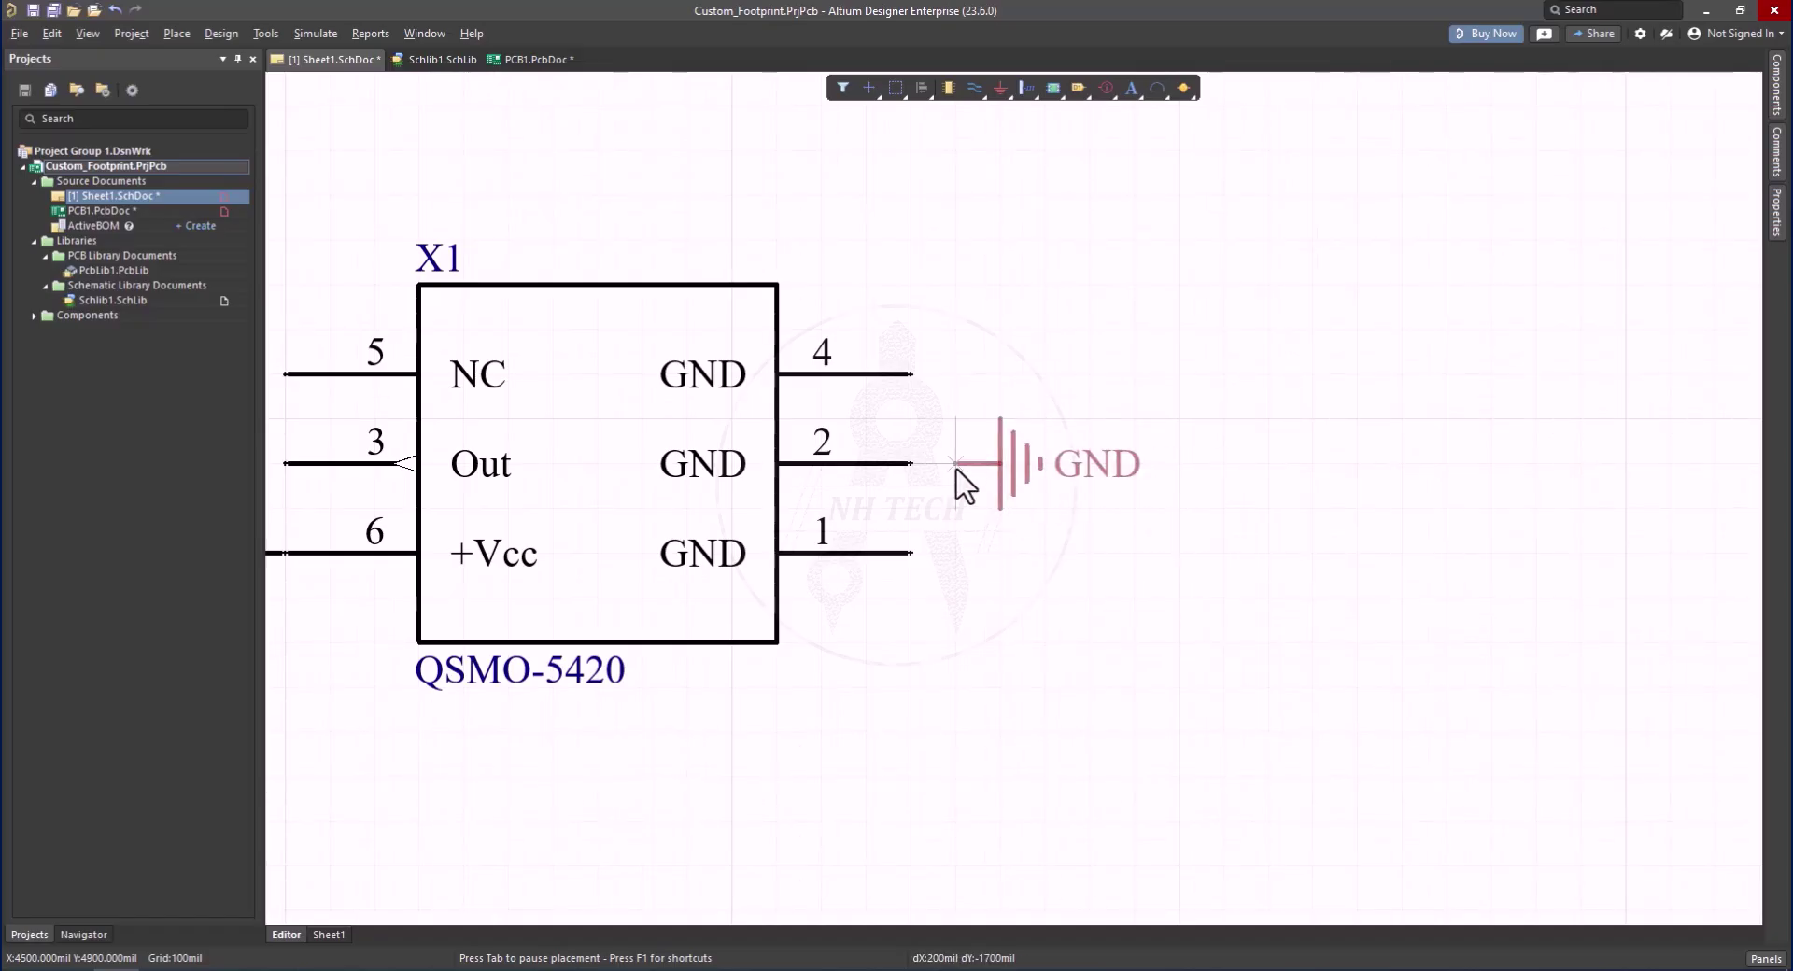
pyautogui.click(913, 463)
pyautogui.rightClick(1110, 625)
# Wire X1's GND pins 4, 2 and 1 together at the GND power port
pyautogui.click(974, 88)
pyautogui.click(911, 373)
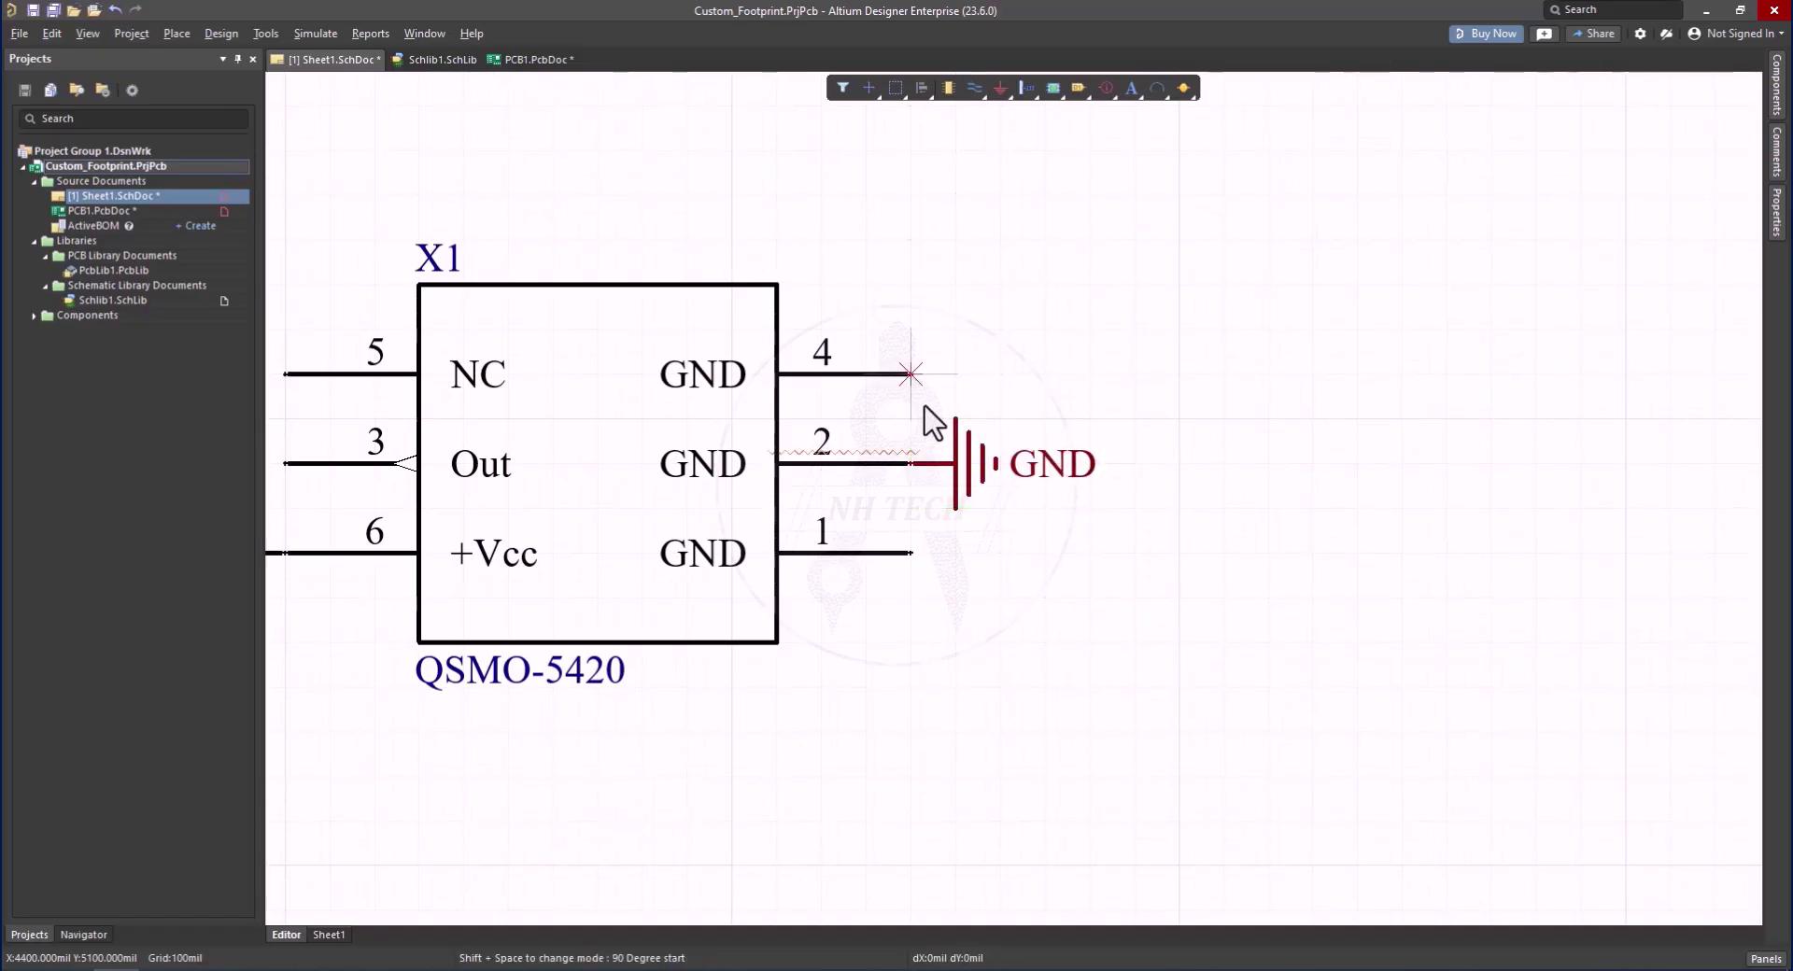
pyautogui.click(911, 463)
pyautogui.click(911, 554)
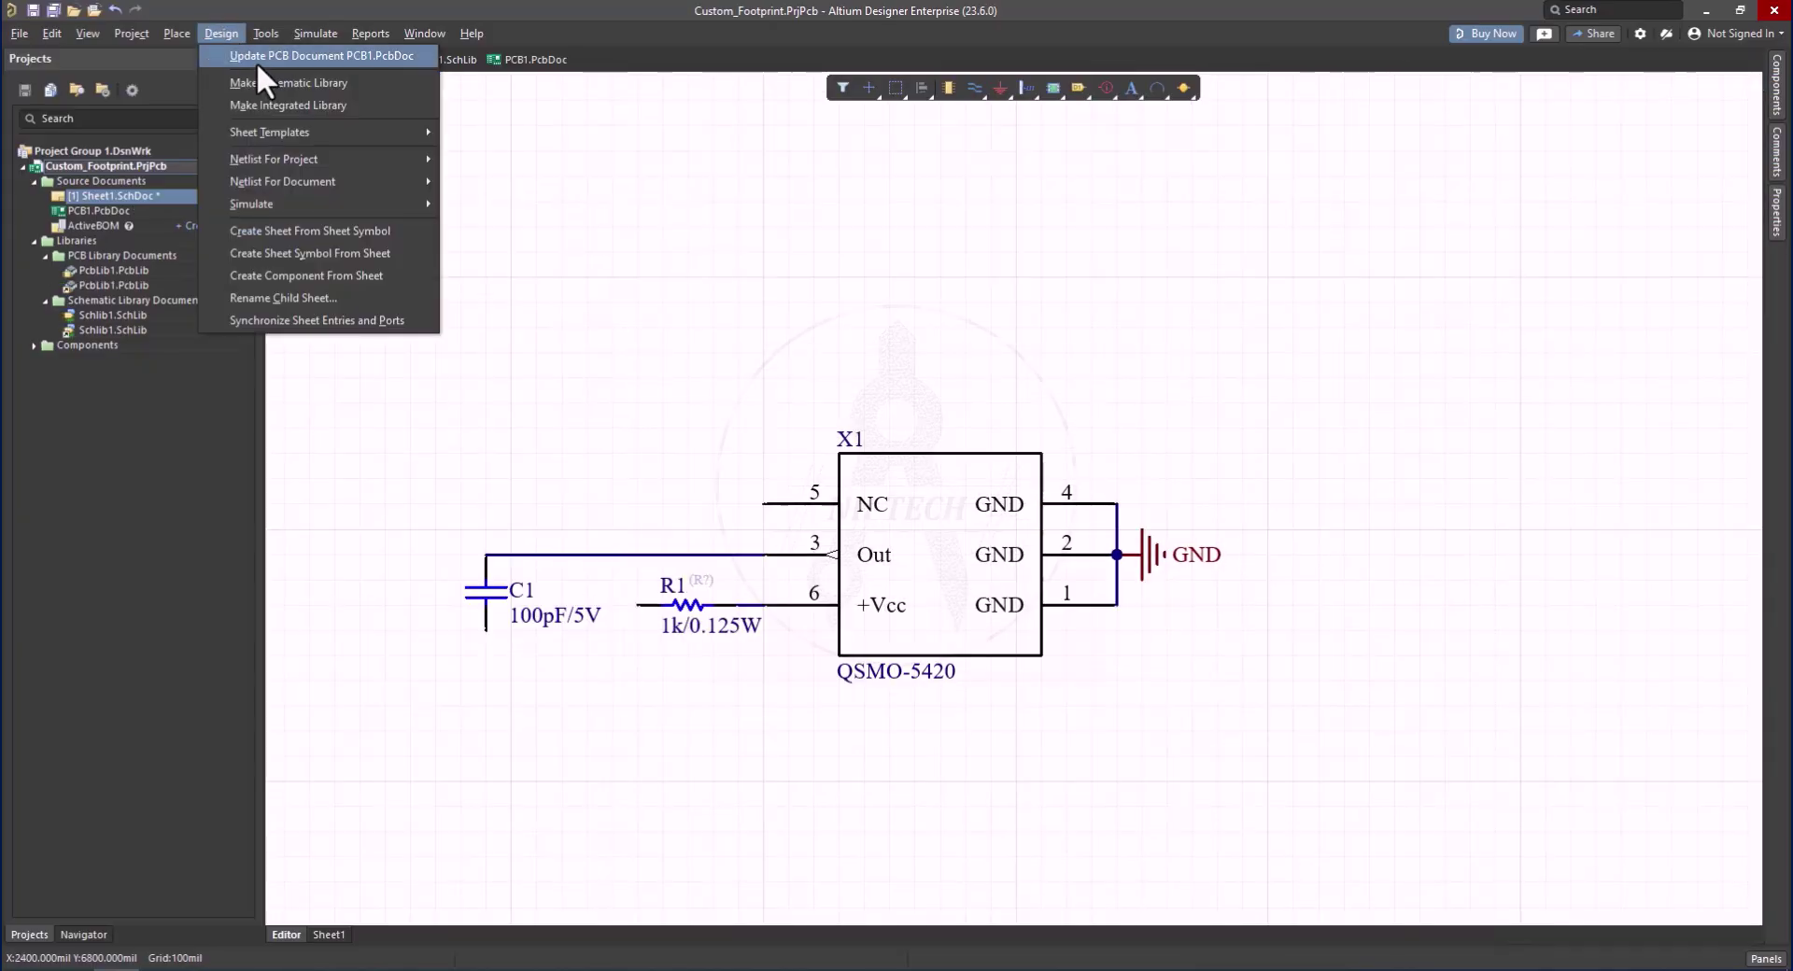
# Update PCB1.PcbDoc with the added resistor, capacitor and nets by executing the engineering change order
pyautogui.click(261, 59)
pyautogui.click(560, 702)
pyautogui.click(1352, 699)
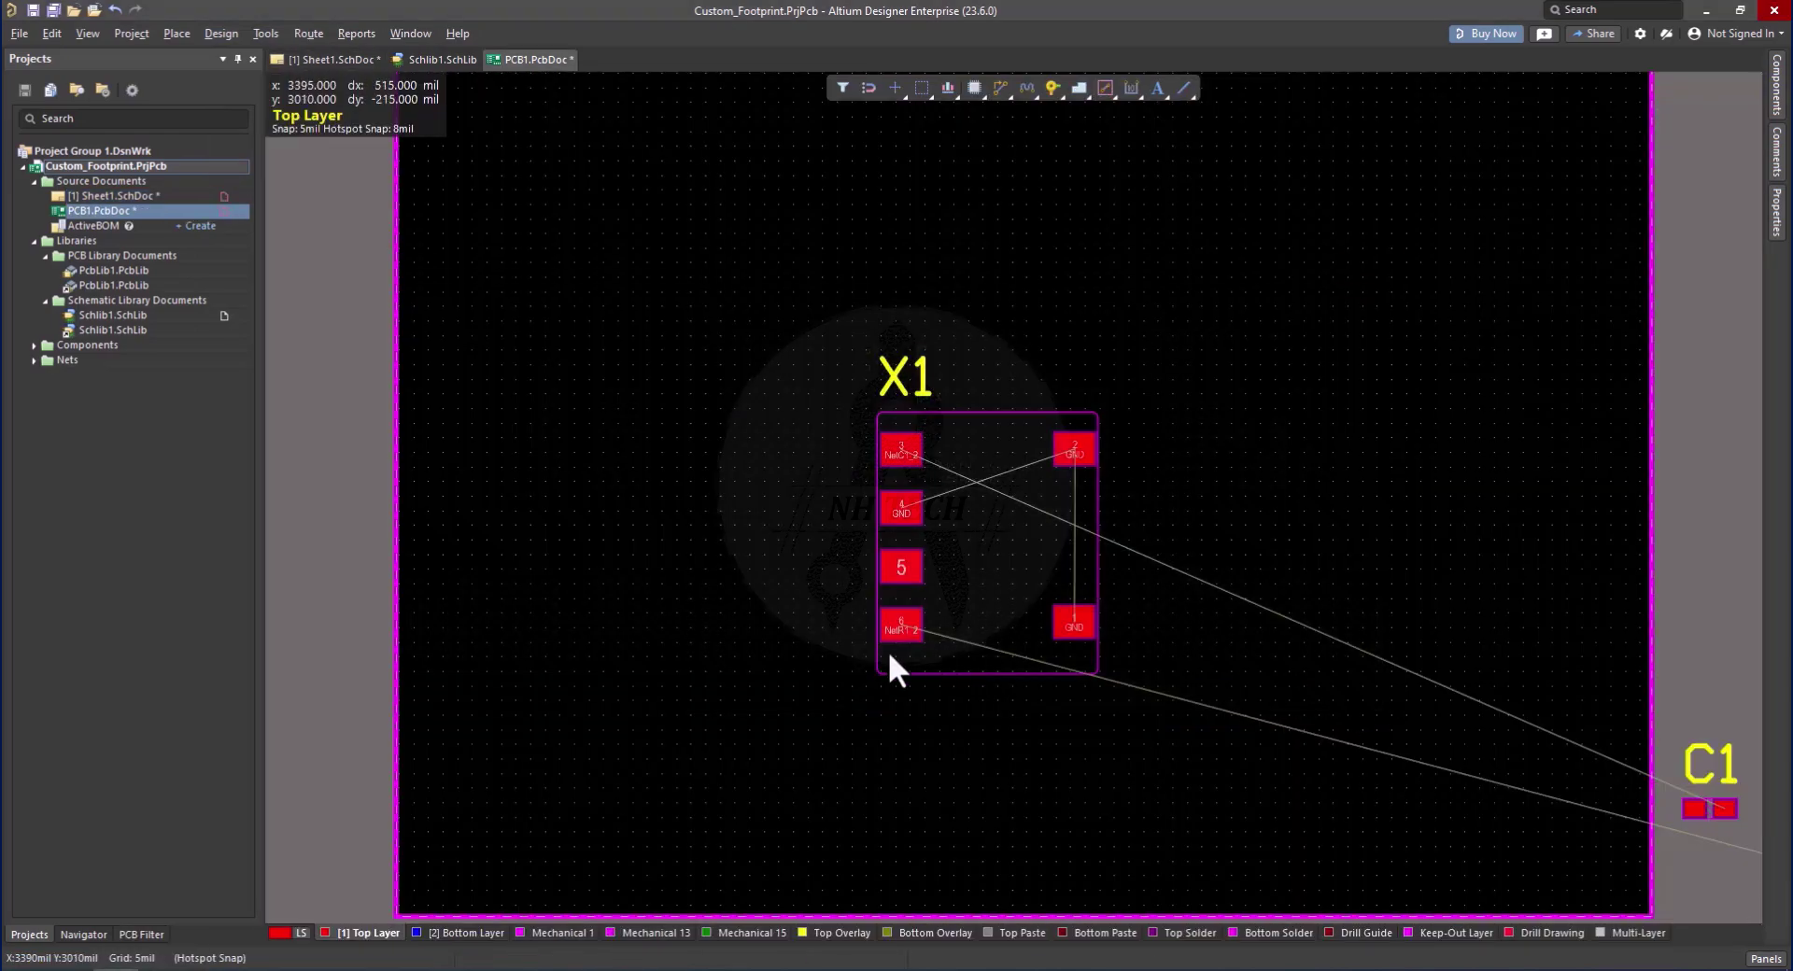
# Place resistor R1 on the board to the left of X1's pad 6 and rotate it to a vertical orientation
pyautogui.keyDown('ctrl'); pyautogui.scroll(-3, 724, 685); pyautogui.keyUp('ctrl')
pyautogui.moveTo(1333, 780); pyautogui.dragTo(870, 627)
pyautogui.keyDown('ctrl'); pyautogui.scroll(5, 707, 677); pyautogui.keyUp('ctrl')
pyautogui.press('space')
pyautogui.press('space')
pyautogui.keyDown('ctrl'); pyautogui.scroll(-3, 601, 677); pyautogui.keyUp('ctrl')
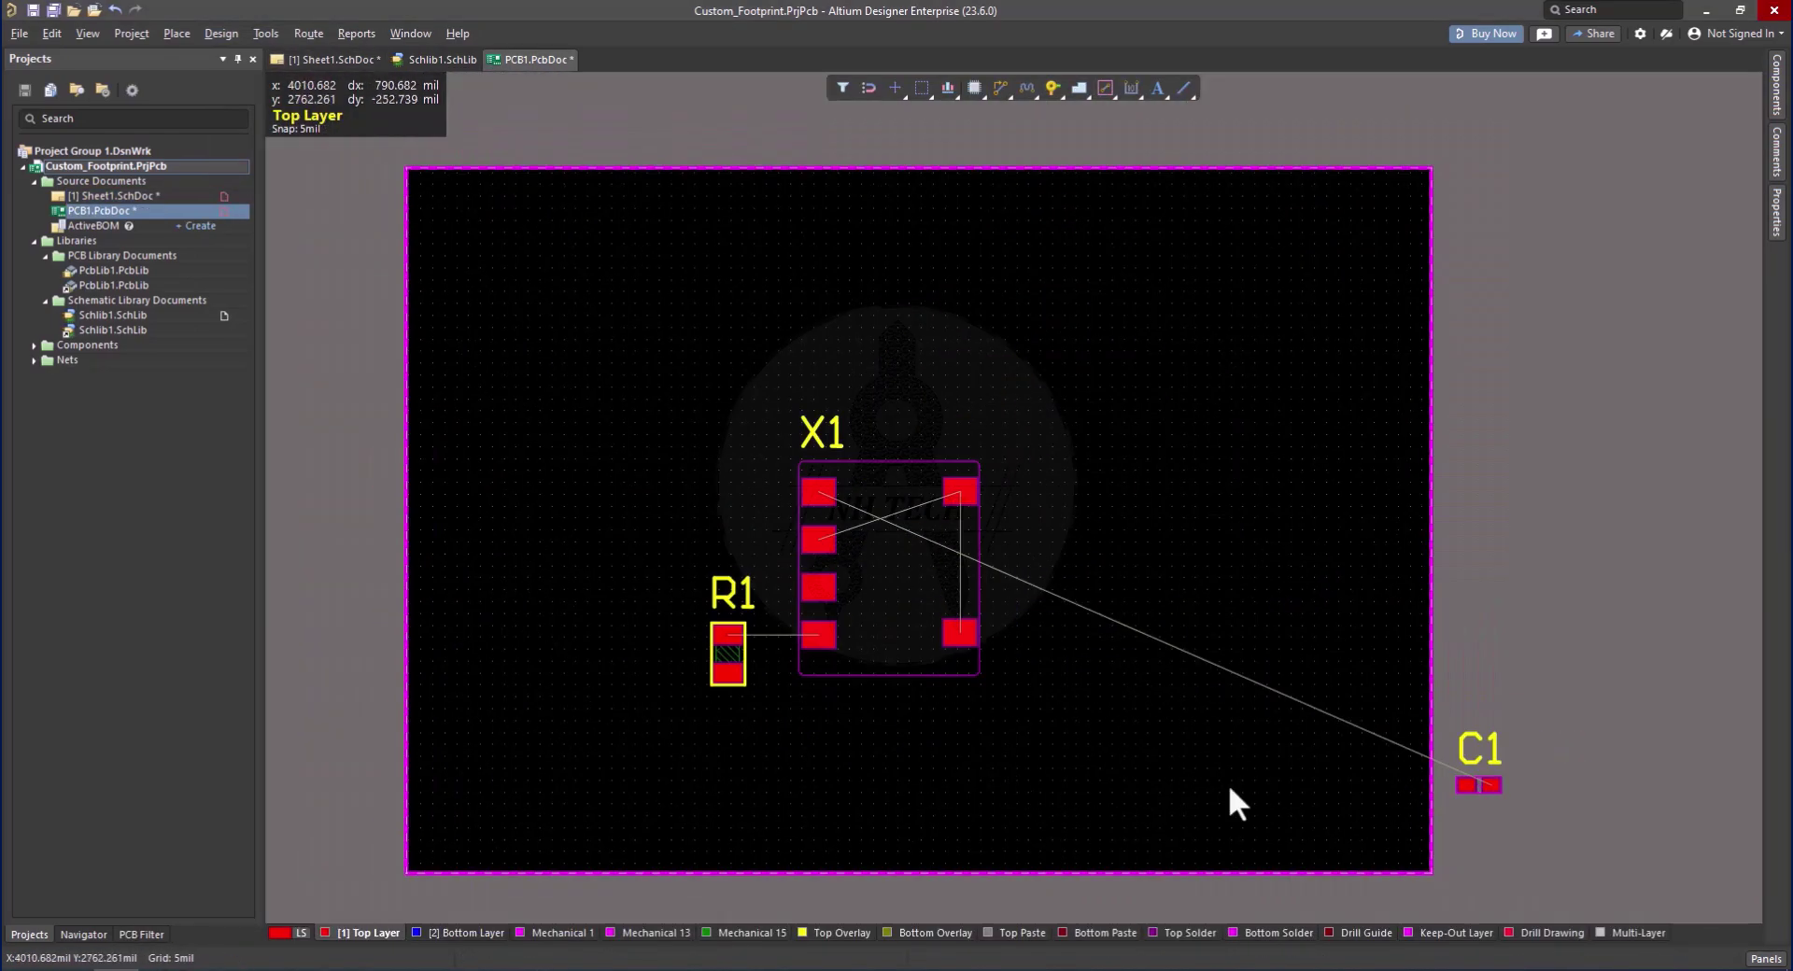
# Place capacitor C1 on the board to the left of X1's pad 3, oriented horizontally
pyautogui.moveTo(1490, 785); pyautogui.dragTo(854, 472)
pyautogui.keyDown('ctrl'); pyautogui.scroll(3, 664, 533); pyautogui.keyUp('ctrl')
pyautogui.keyDown('ctrl'); pyautogui.scroll(-2, 854, 472); pyautogui.keyUp('ctrl')
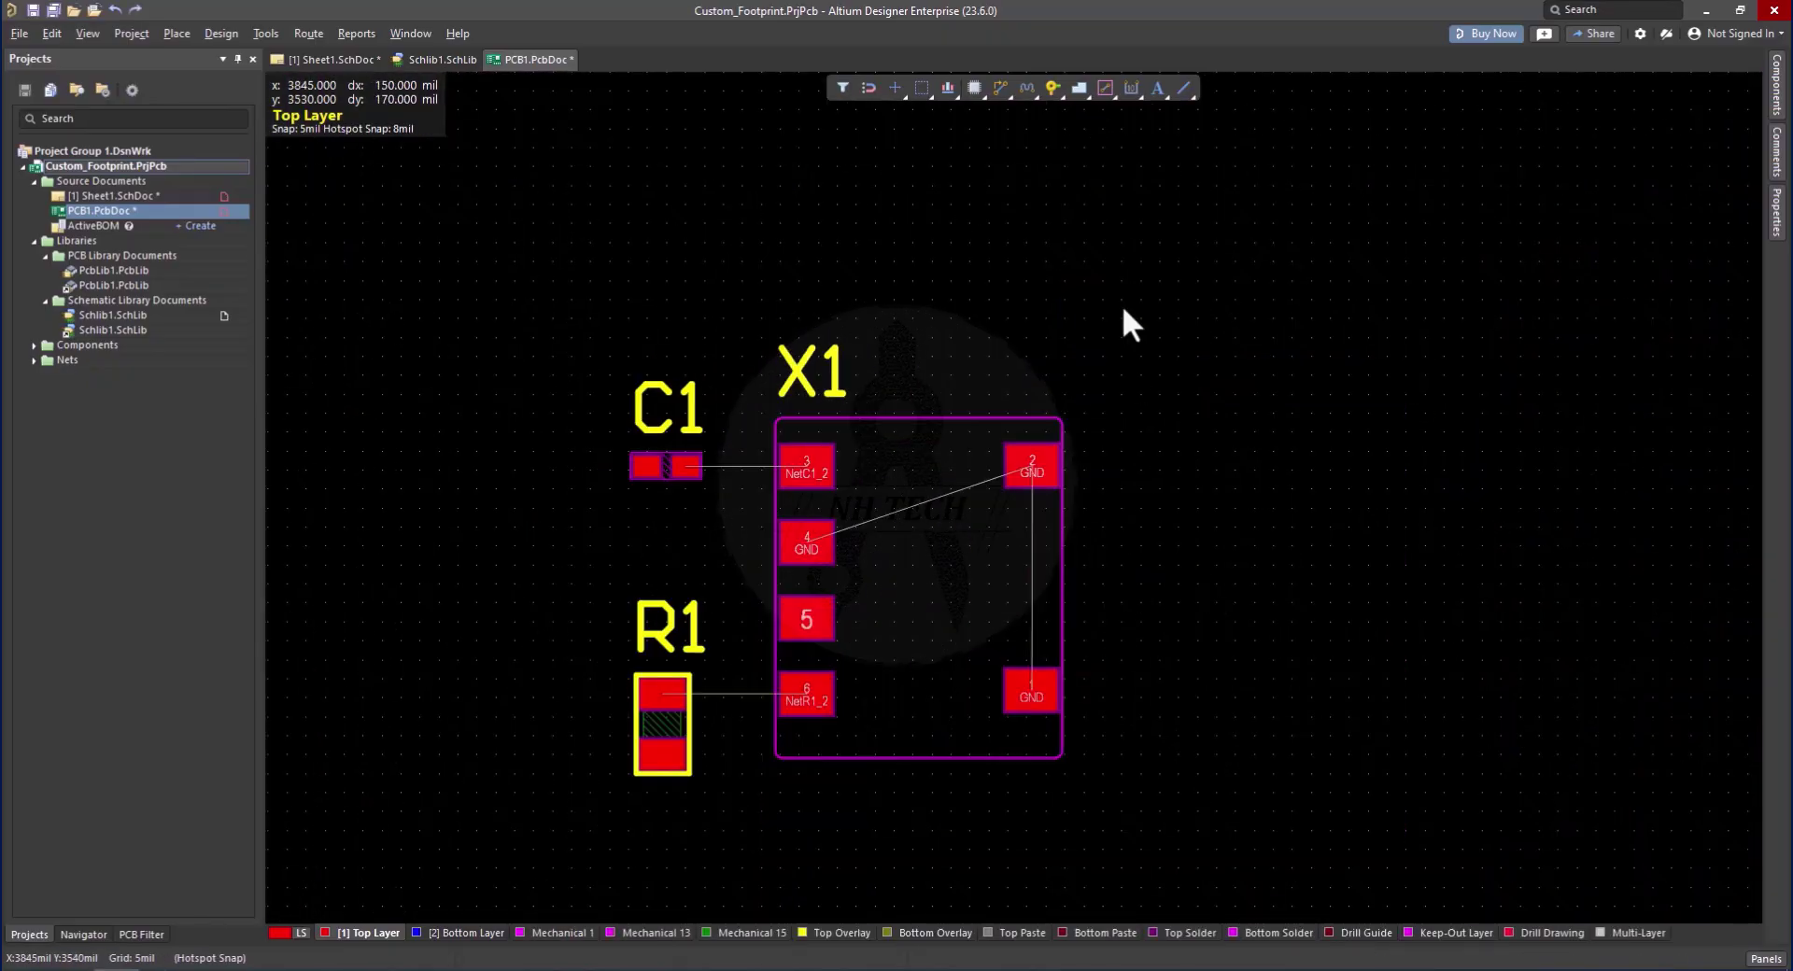